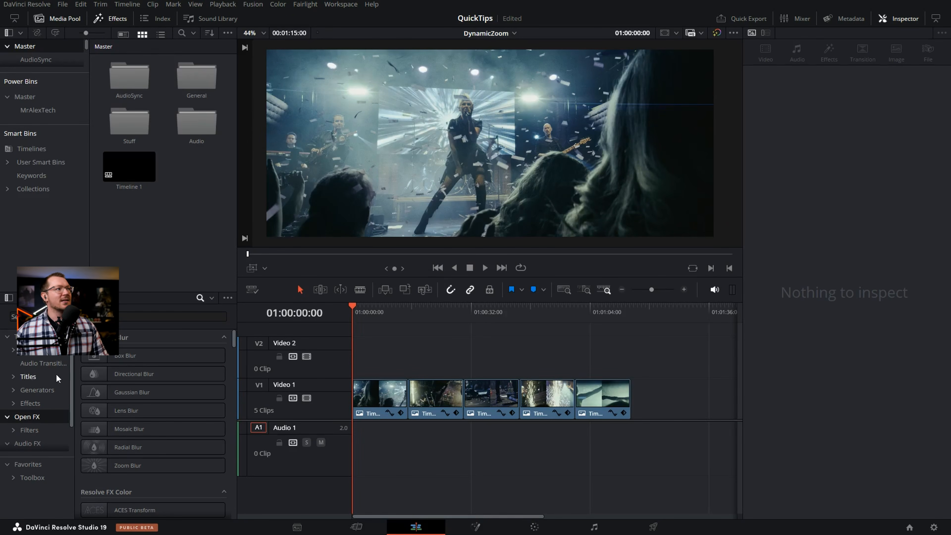
Add a basic Text title on the Video 2 track above the second clip and move the playhead to its start
{"action": "left_click", "coordinate": [45, 377]}
{"action": "scroll", "coordinate": [44, 386], "scroll_direction": "down", "scroll_amount": 1}
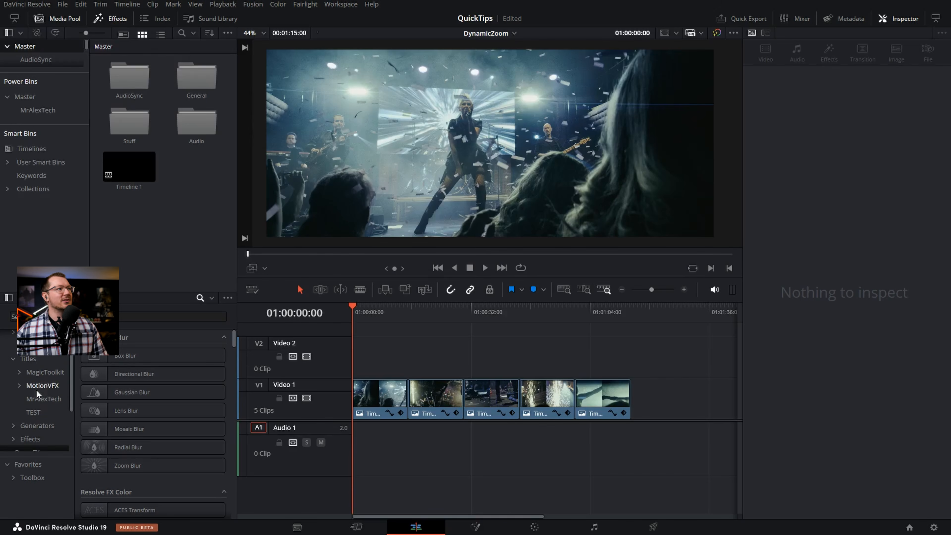
{"action": "left_click", "coordinate": [32, 359]}
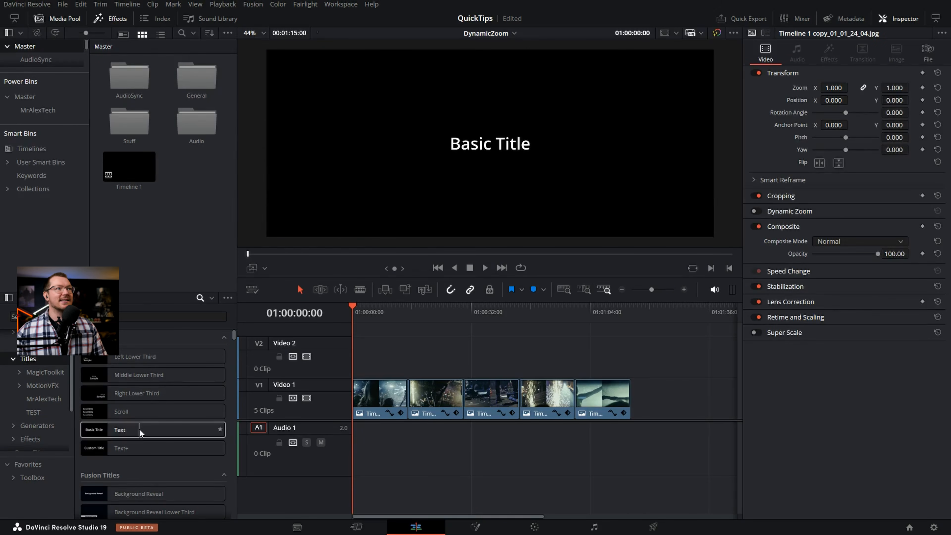
{"action": "left_click_drag", "start_coordinate": [139, 429], "coordinate": [463, 351]}
{"action": "left_click", "coordinate": [412, 311]}
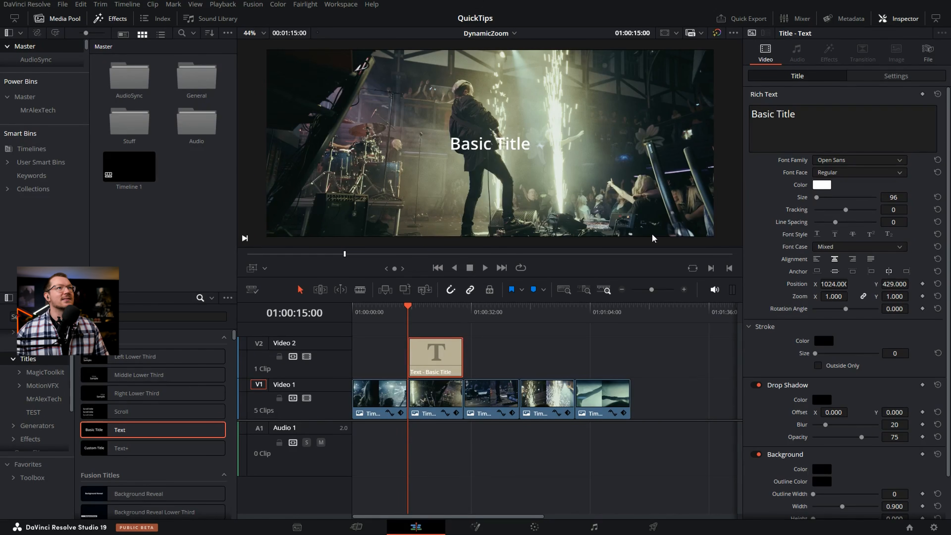
Replace the title's text with "Heyllooo" on the first line and "MrAlexTech" on the second
{"action": "left_click_drag", "start_coordinate": [838, 121], "coordinate": [729, 109]}
{"action": "type", "text": "Heyllooo"}
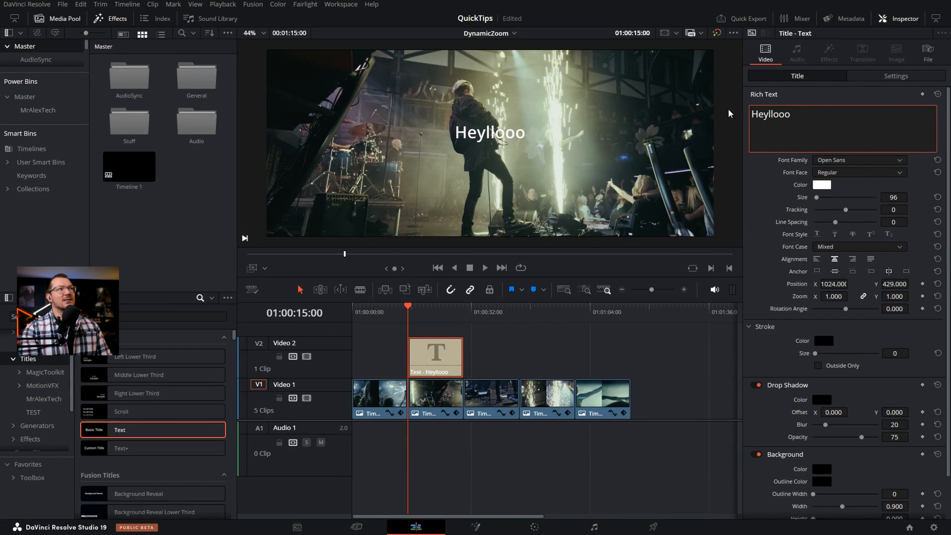
{"action": "key", "text": "Return"}
{"action": "type", "text": "MrAlexTech"}
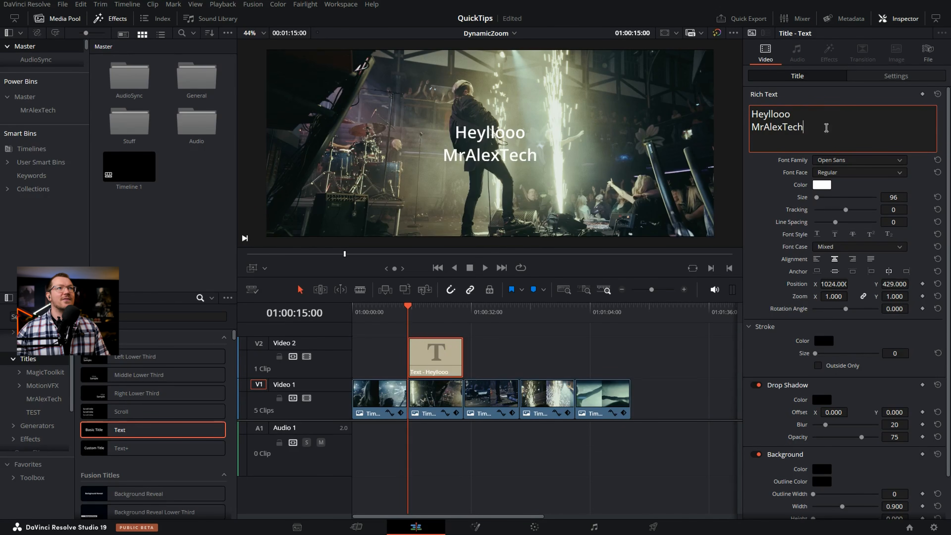
Enlarge only the "MrAlexTech" line of the title to a font size of 201
{"action": "left_click_drag", "start_coordinate": [827, 127], "coordinate": [746, 126]}
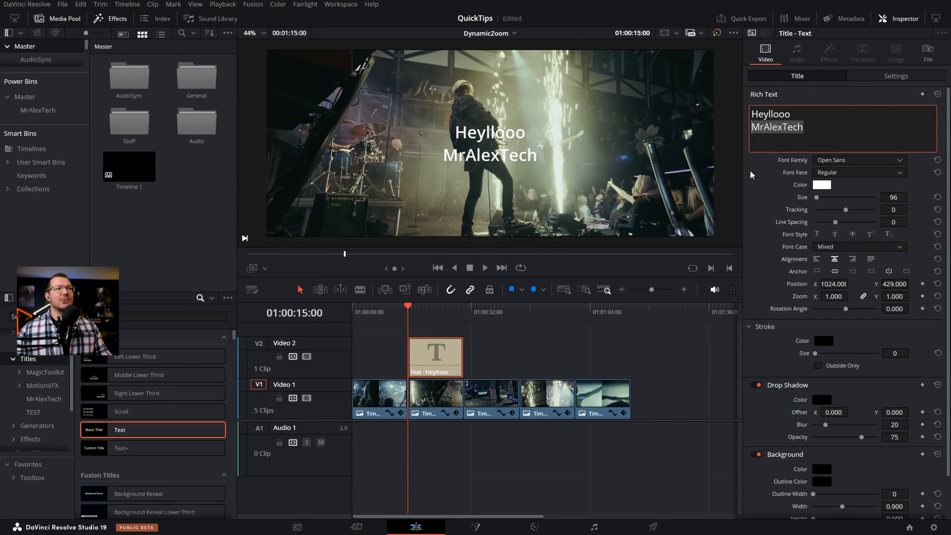
{"action": "left_click_drag", "start_coordinate": [883, 196], "coordinate": [910, 196]}
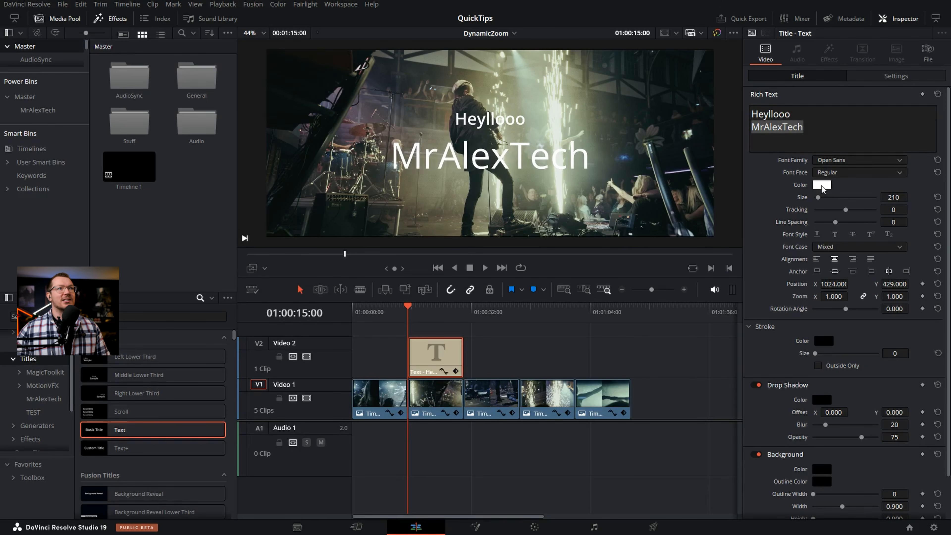
{"action": "left_click_drag", "start_coordinate": [819, 198], "coordinate": [819, 200]}
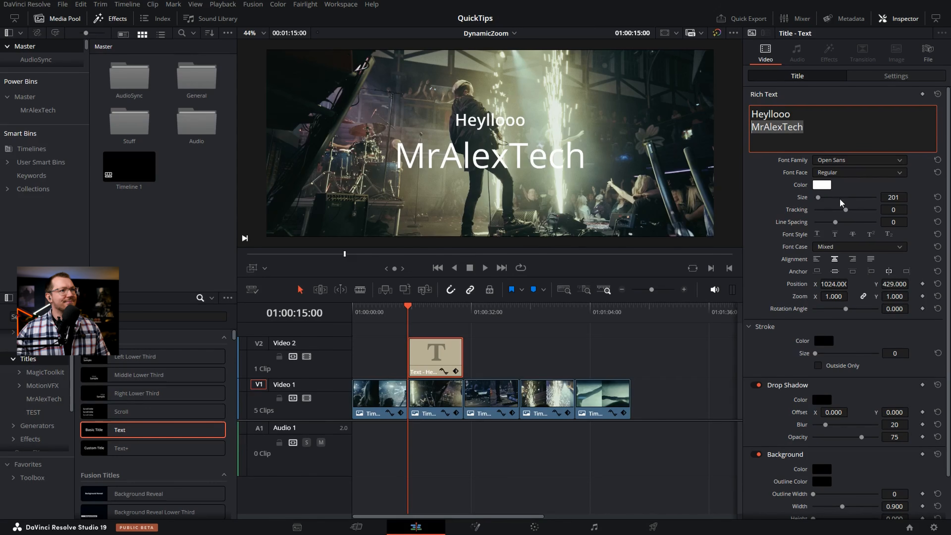
Move the playhead to the middle of the title and switch the viewer's Transform overlay on and off again
{"action": "left_click", "coordinate": [428, 316]}
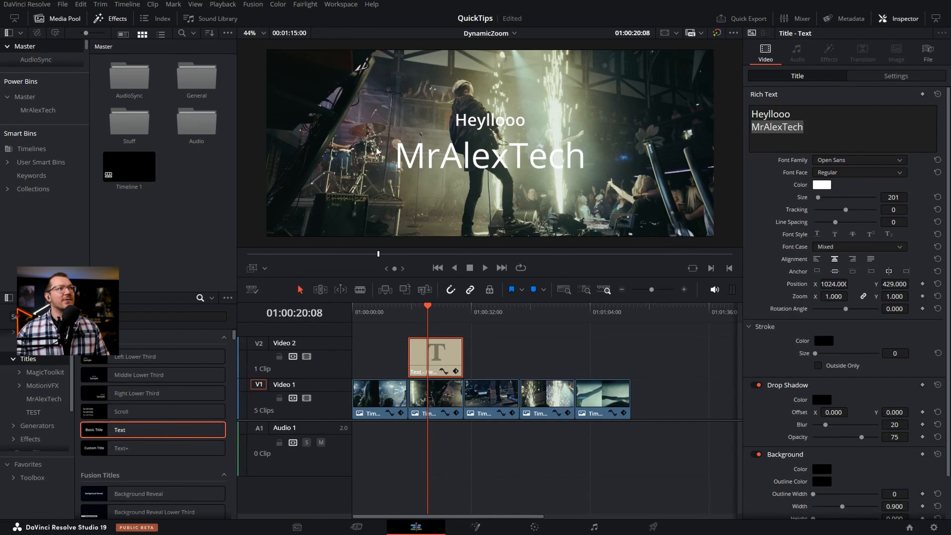
{"action": "left_click", "coordinate": [264, 268]}
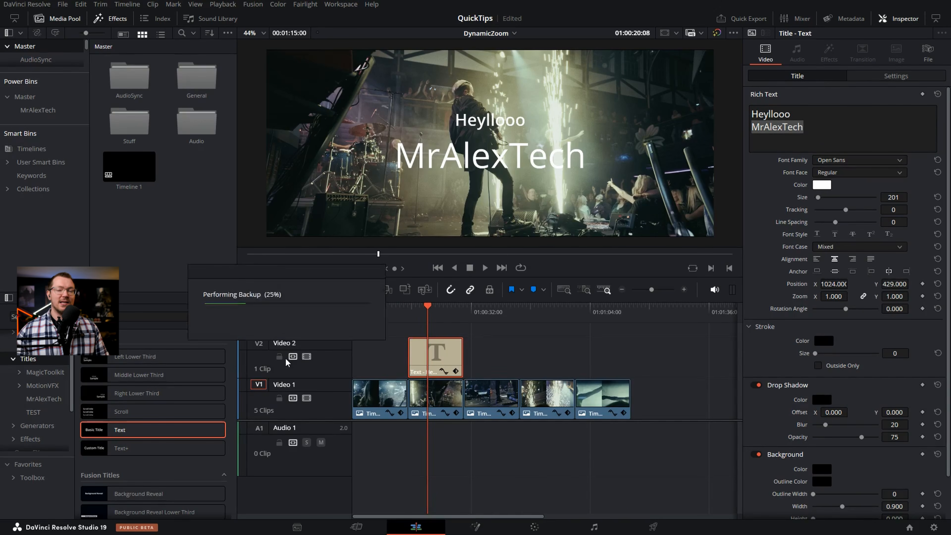
{"action": "left_click", "coordinate": [264, 268]}
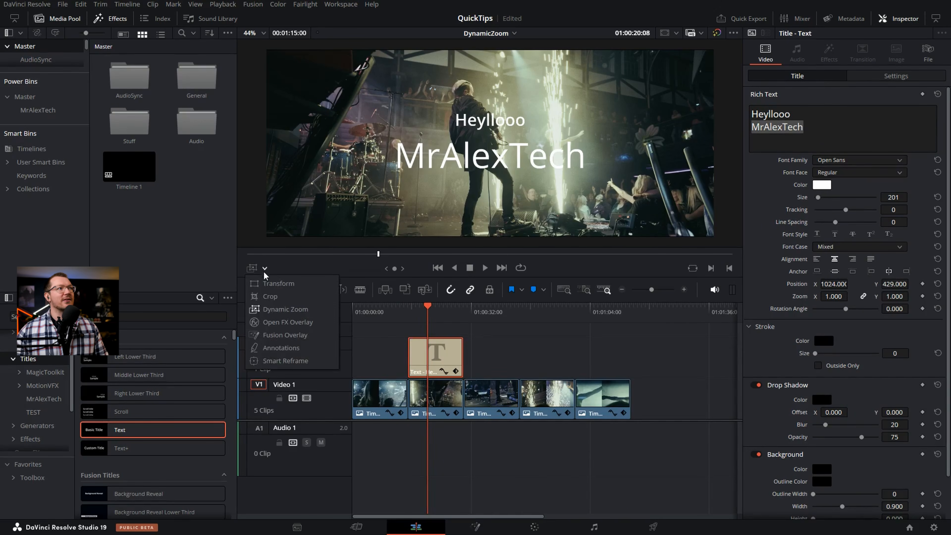
{"action": "left_click", "coordinate": [271, 288]}
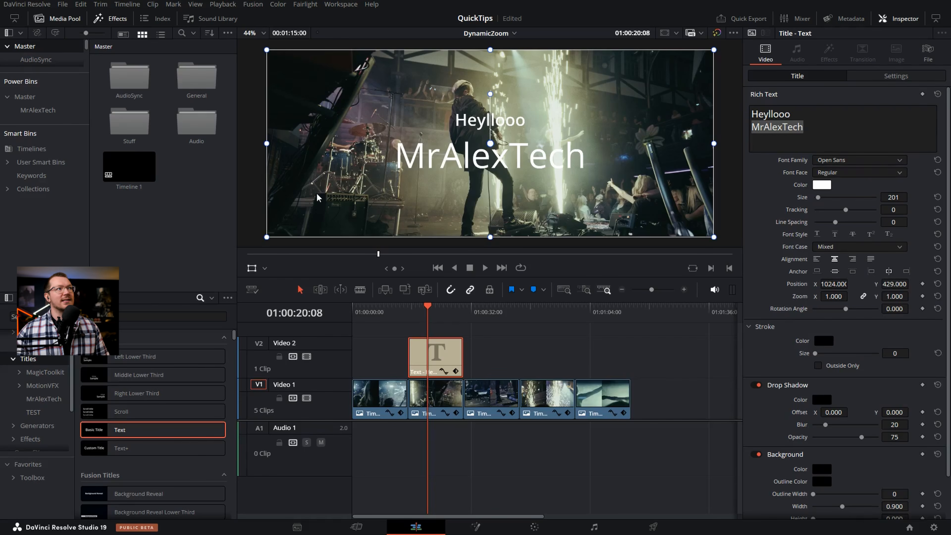
{"action": "left_click", "coordinate": [253, 270]}
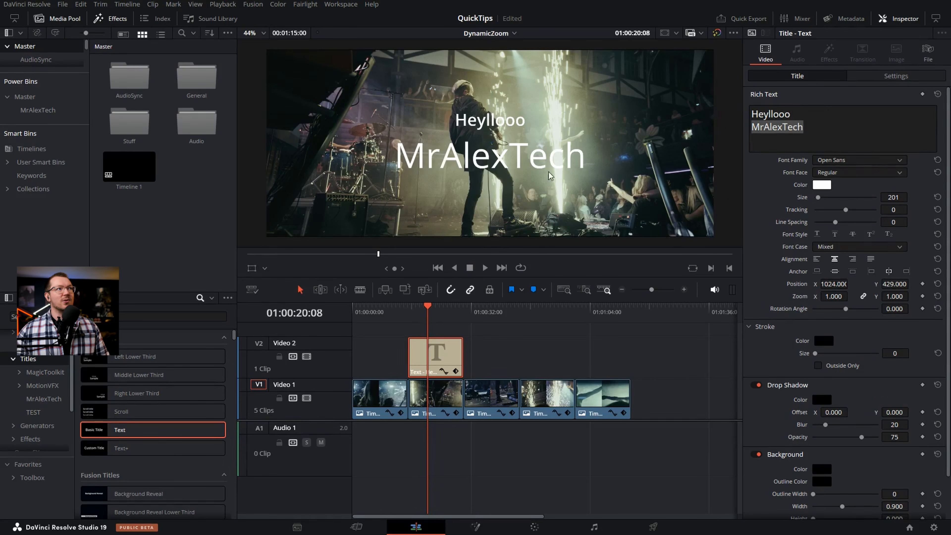
Select the title in the viewer, rotate it to about -13.8 degrees and undo the rotation
{"action": "left_click", "coordinate": [523, 161]}
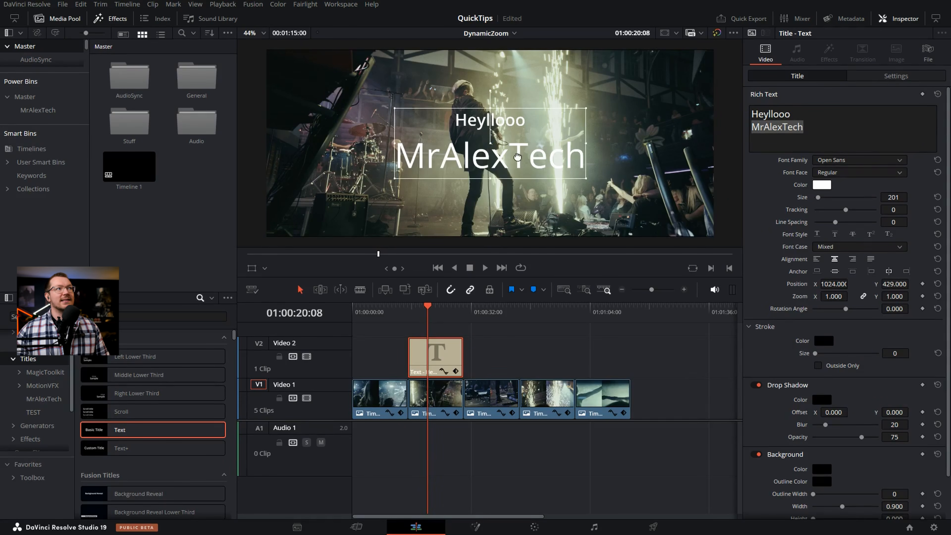
{"action": "left_click_drag", "start_coordinate": [490, 92], "coordinate": [505, 91]}
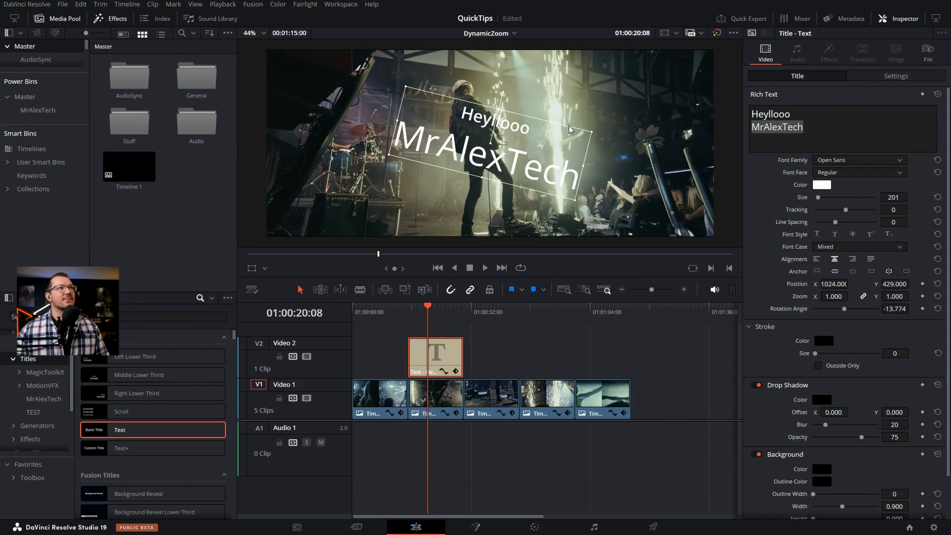
{"action": "key", "text": "ctrl+z"}
Shrink the title in the viewer to a zoom of about 0.527, place it at the frame's centre and save the project
{"action": "left_click_drag", "start_coordinate": [588, 182], "coordinate": [313, 226]}
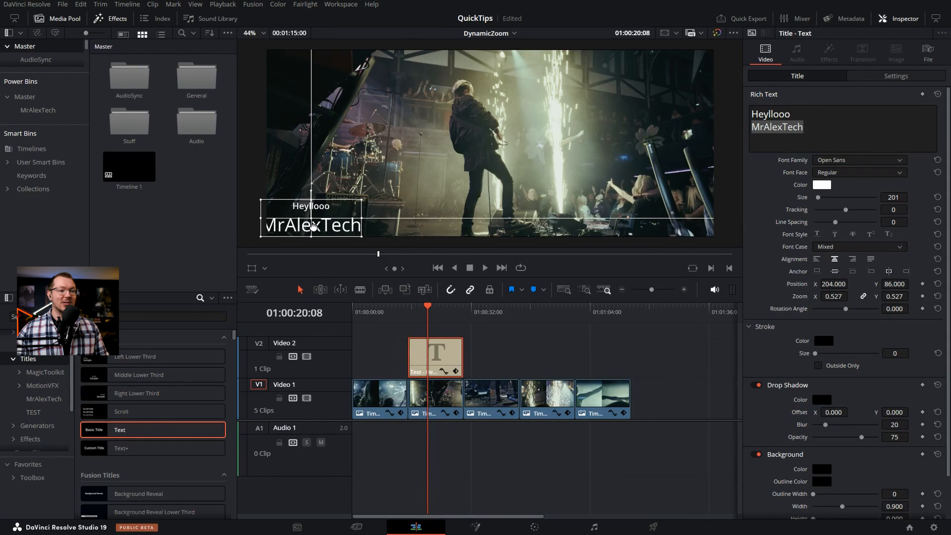
{"action": "left_click_drag", "start_coordinate": [313, 226], "coordinate": [505, 160]}
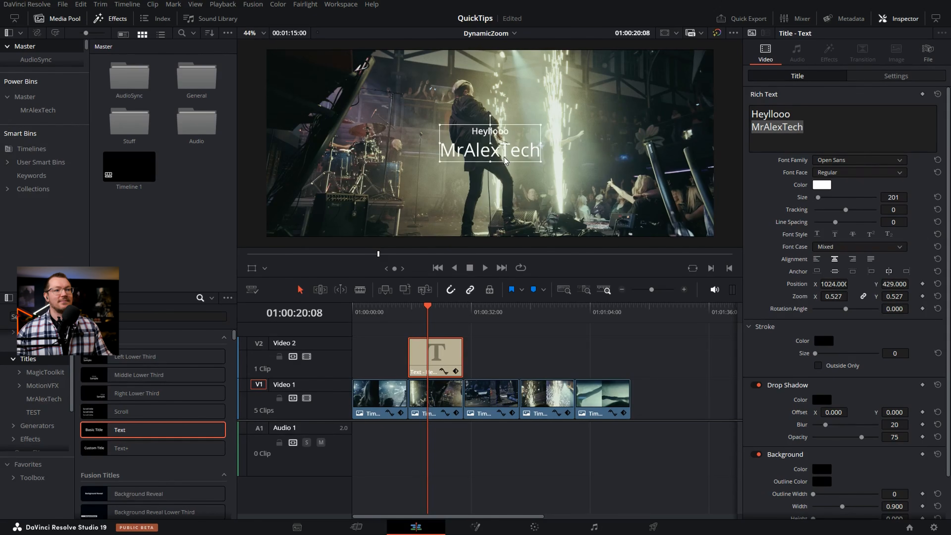
{"action": "key", "text": "ctrl+s"}
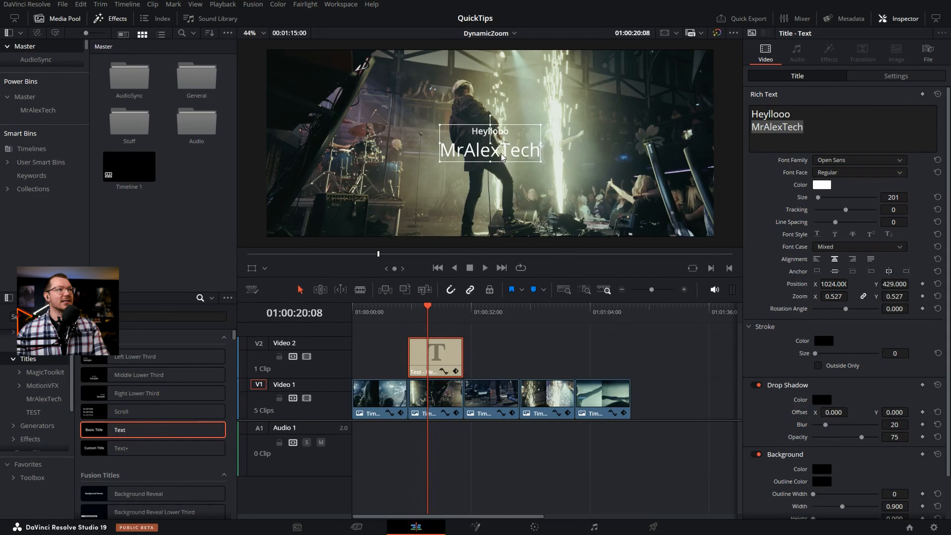
Delete the title from Video 2 and place the playhead at 01:00:20:00 over the second clip
{"action": "key", "text": "Delete"}
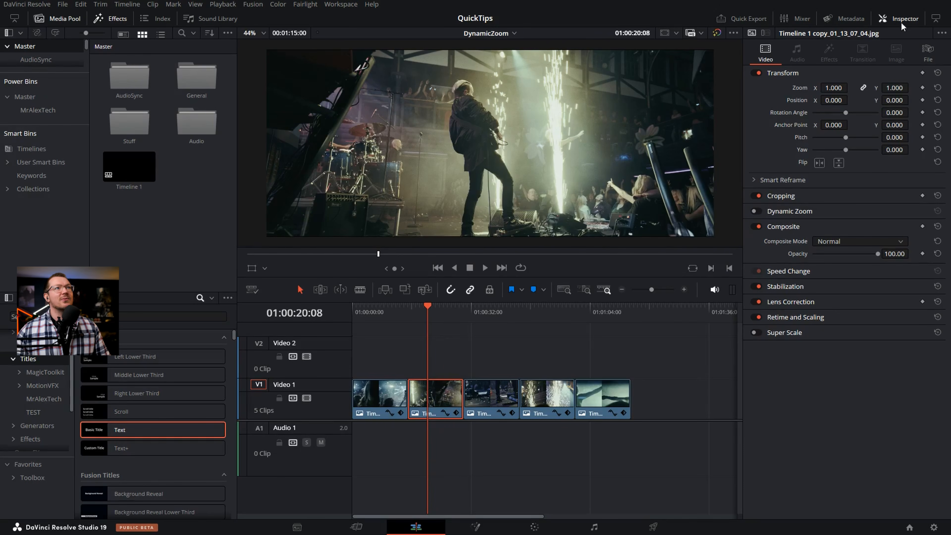
{"action": "mouse_move", "coordinate": [441, 312]}
{"action": "left_mouse_down"}
{"action": "mouse_move", "coordinate": [418, 311]}
{"action": "mouse_move", "coordinate": [427, 314]}
{"action": "left_mouse_up"}
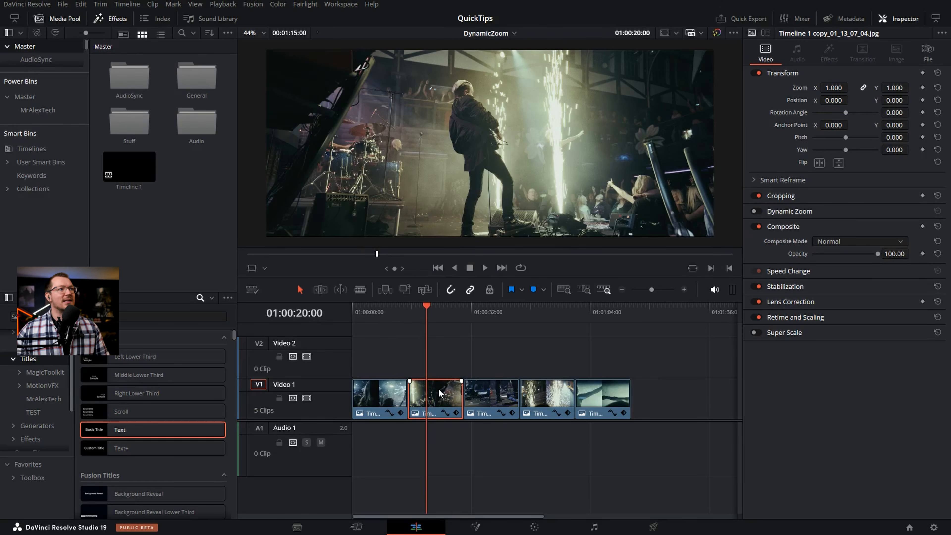
{"action": "left_click", "coordinate": [907, 18]}
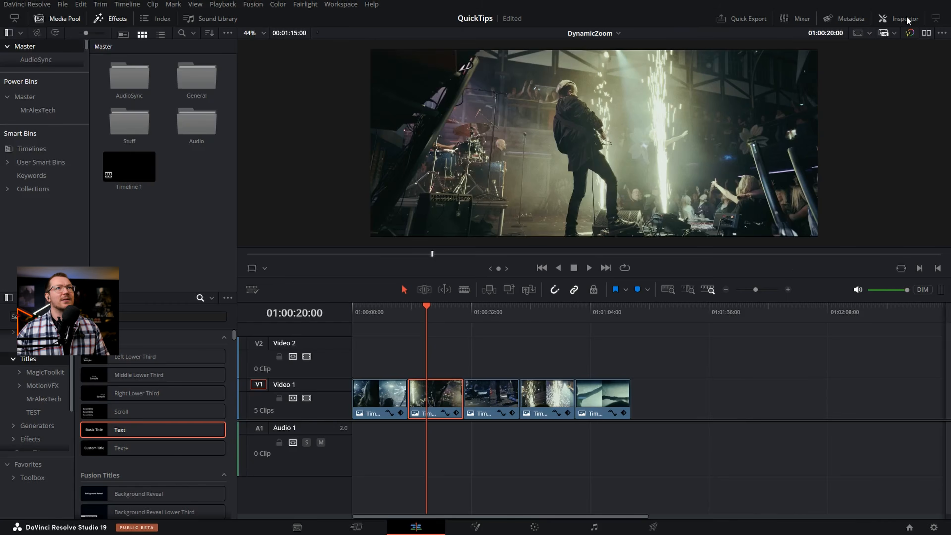
{"action": "left_click", "coordinate": [907, 19]}
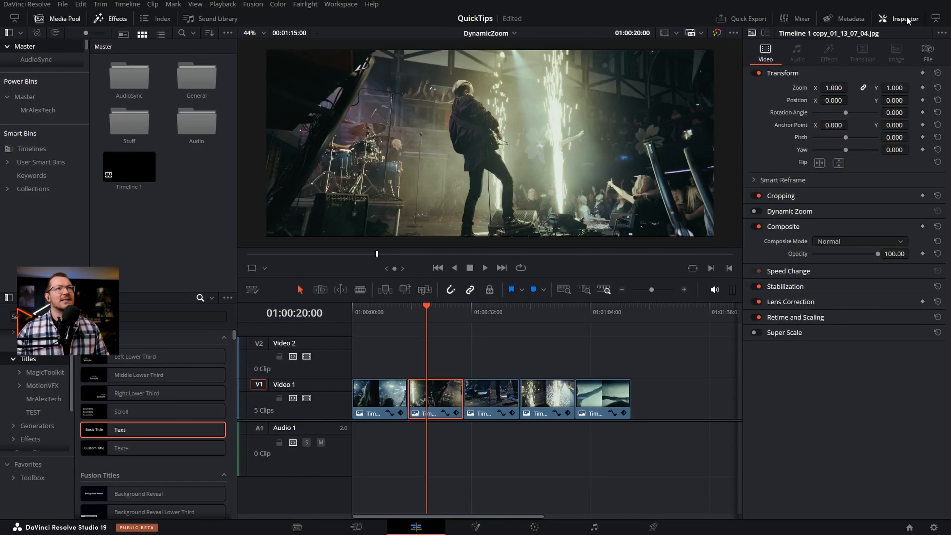
Enable Dynamic Zoom for the second clip and show the Dynamic Zoom overlay in the viewer
{"action": "left_click", "coordinate": [757, 212]}
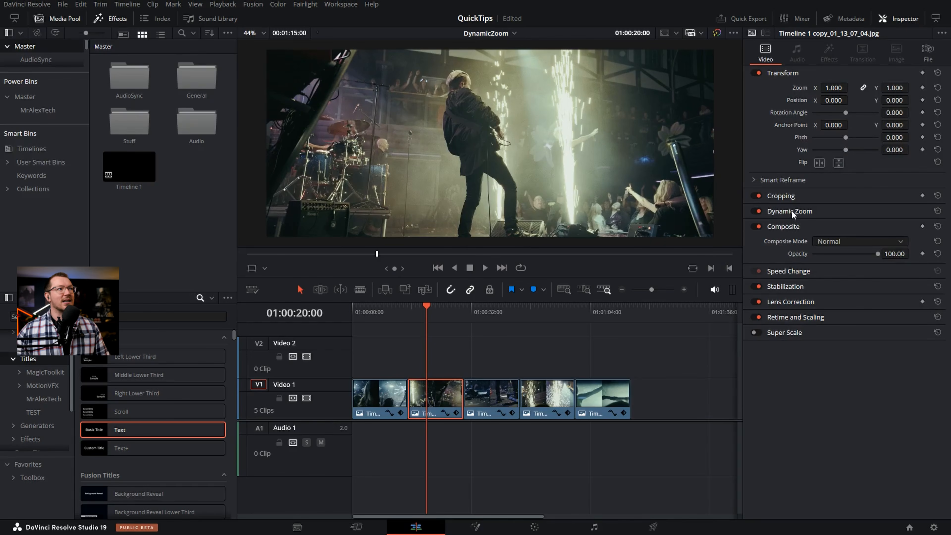
{"action": "left_click", "coordinate": [264, 269]}
{"action": "left_click", "coordinate": [281, 309]}
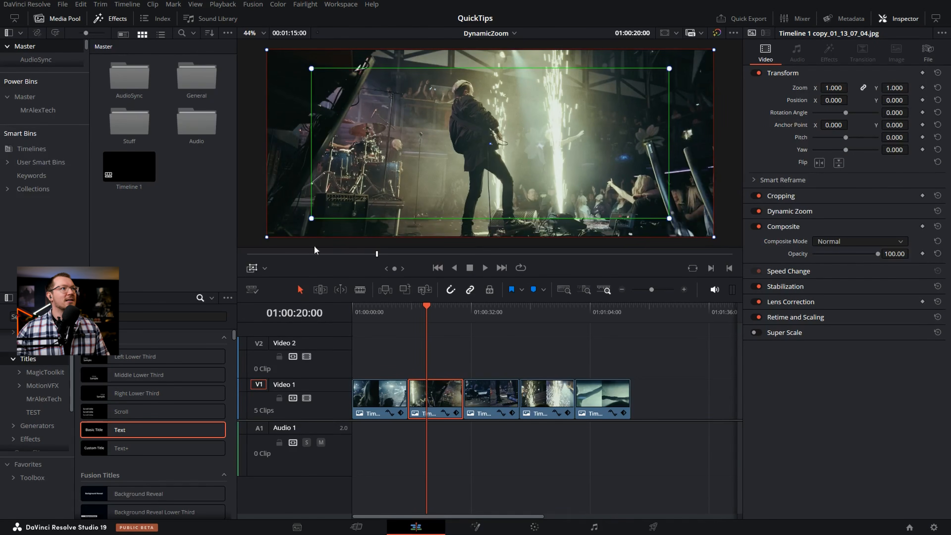
Enlarge the green Dynamic Zoom frame slightly and play the second clip from its start to preview the zoom
{"action": "left_click_drag", "start_coordinate": [311, 219], "coordinate": [304, 223]}
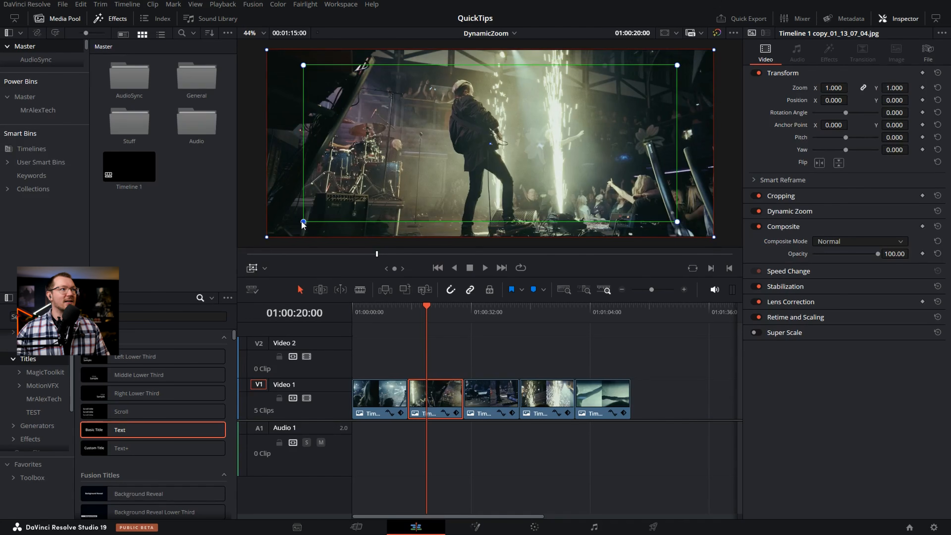
{"action": "left_click_drag", "start_coordinate": [427, 311], "coordinate": [405, 310]}
{"action": "key", "text": "space"}
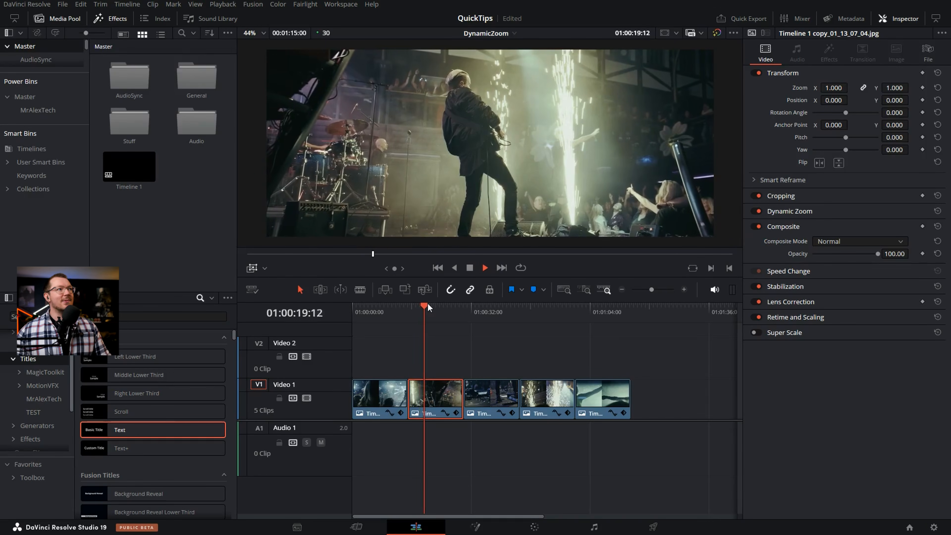
{"action": "key", "text": "space"}
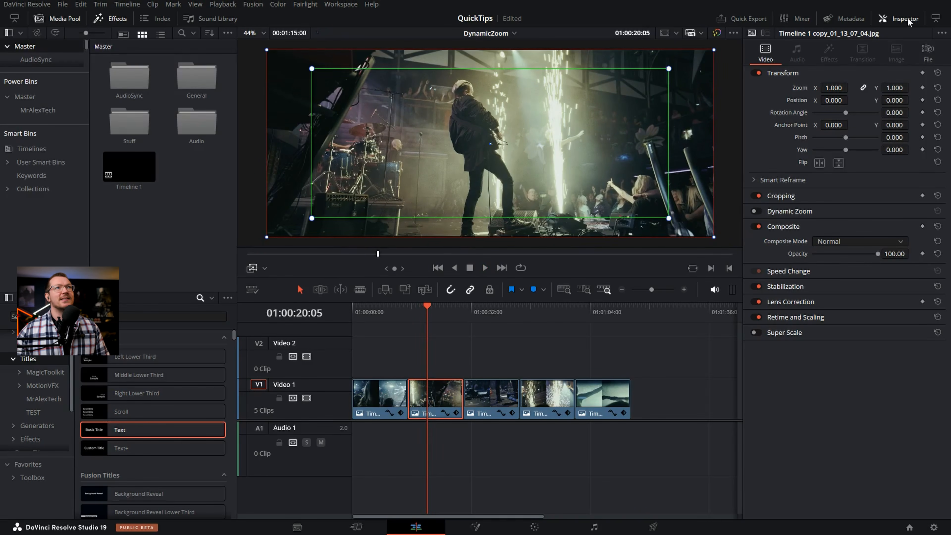
Hide the Inspector, play back the second clip with Dynamic Zoom off and look over the viewer's overlay modes
{"action": "left_click", "coordinate": [884, 18]}
{"action": "left_click_drag", "start_coordinate": [427, 316], "coordinate": [403, 314]}
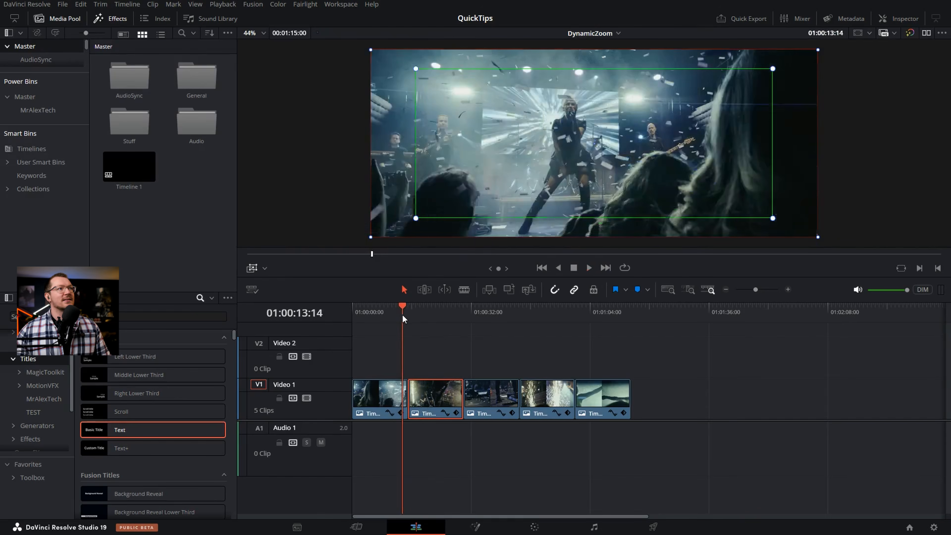
{"action": "key", "text": "space"}
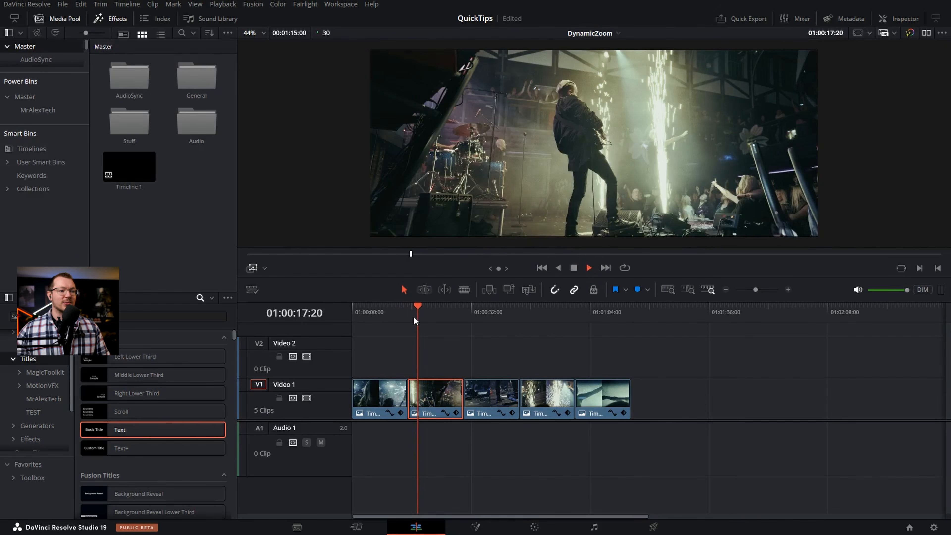
{"action": "key", "text": "space"}
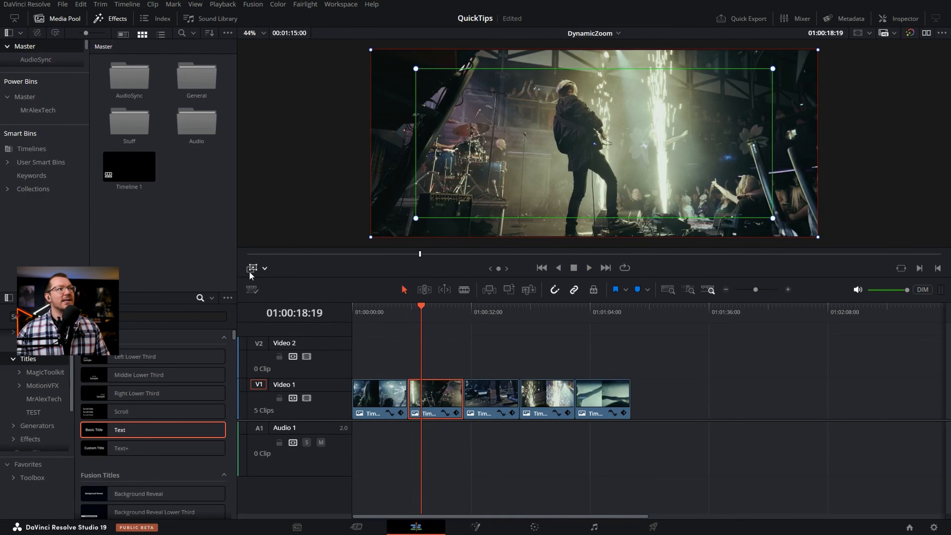
{"action": "left_click", "coordinate": [265, 269]}
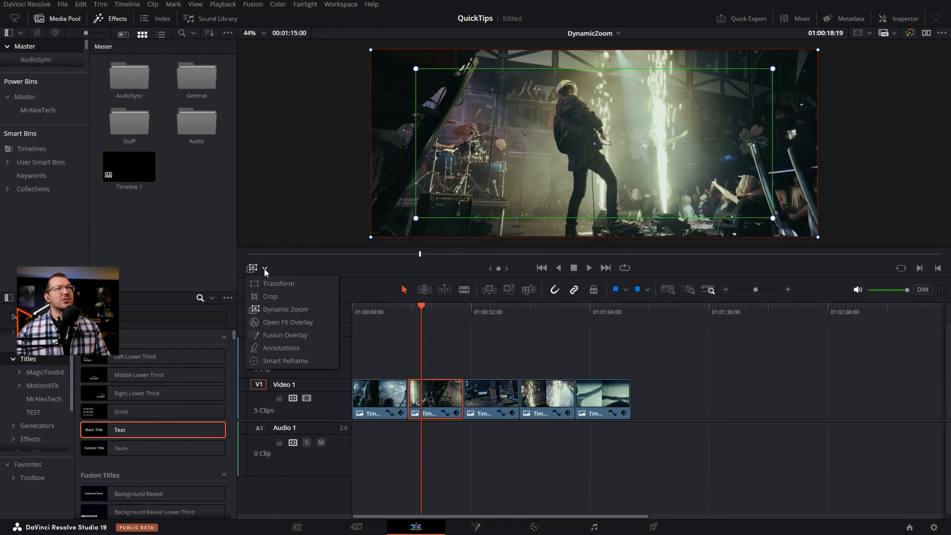
{"action": "left_click", "coordinate": [863, 103]}
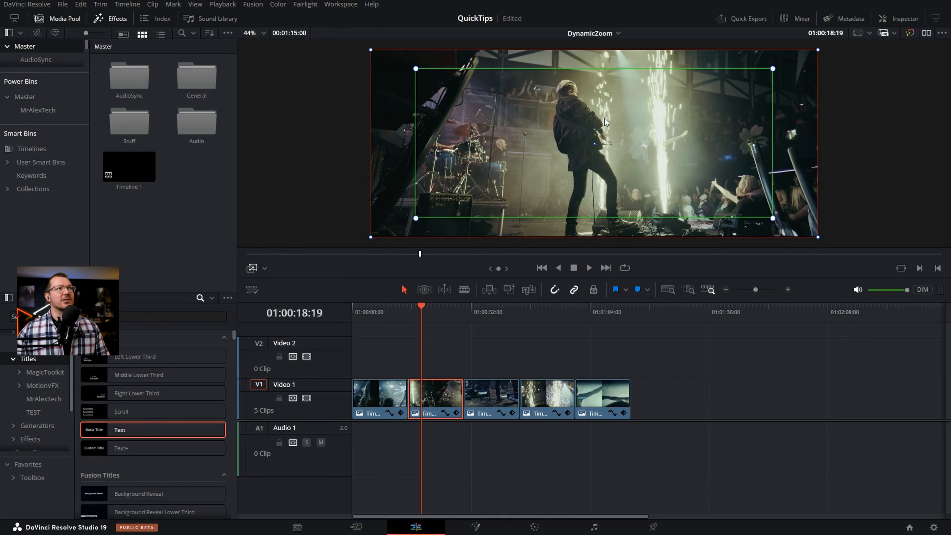
{"action": "key", "text": "space"}
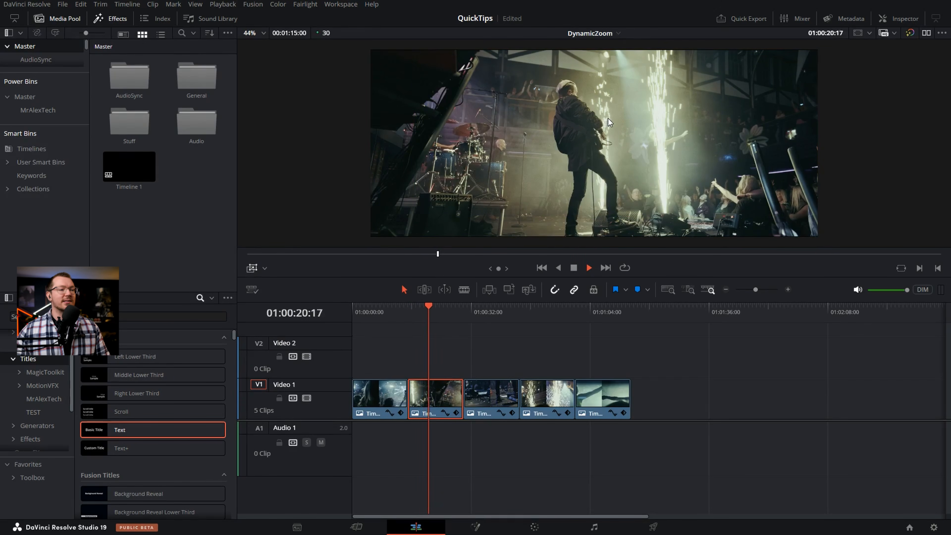
{"action": "key", "text": "space"}
Shrink the second clip's green Dynamic Zoom frame slightly in the viewer and play the clip to check the zoom
{"action": "left_click_drag", "start_coordinate": [416, 218], "coordinate": [421, 217]}
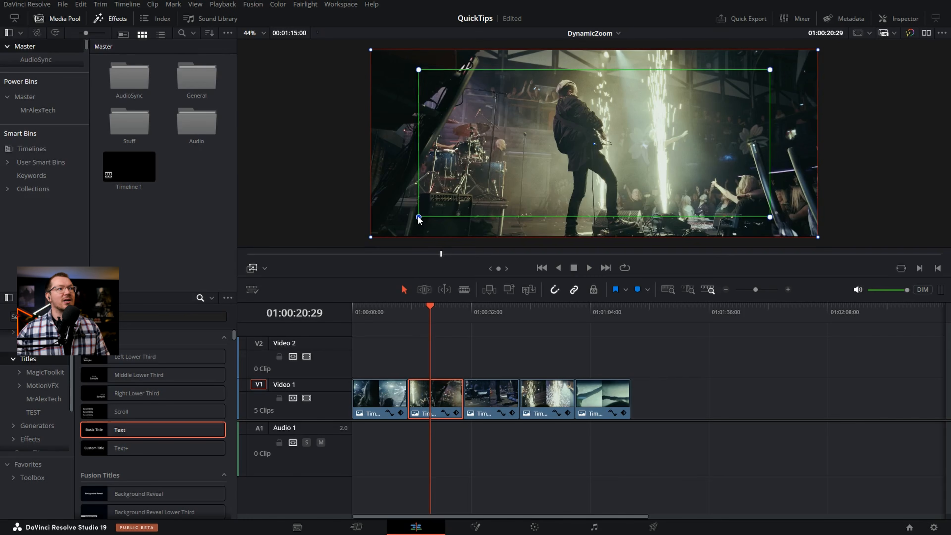
{"action": "key", "text": "space"}
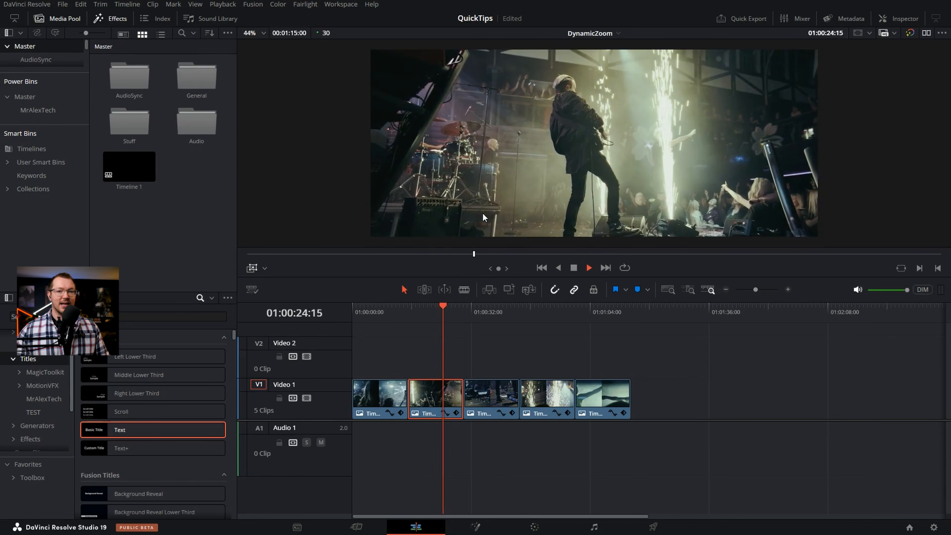
Save the project and play more of the second clip to check its Dynamic Zoom
{"action": "key", "text": "space"}
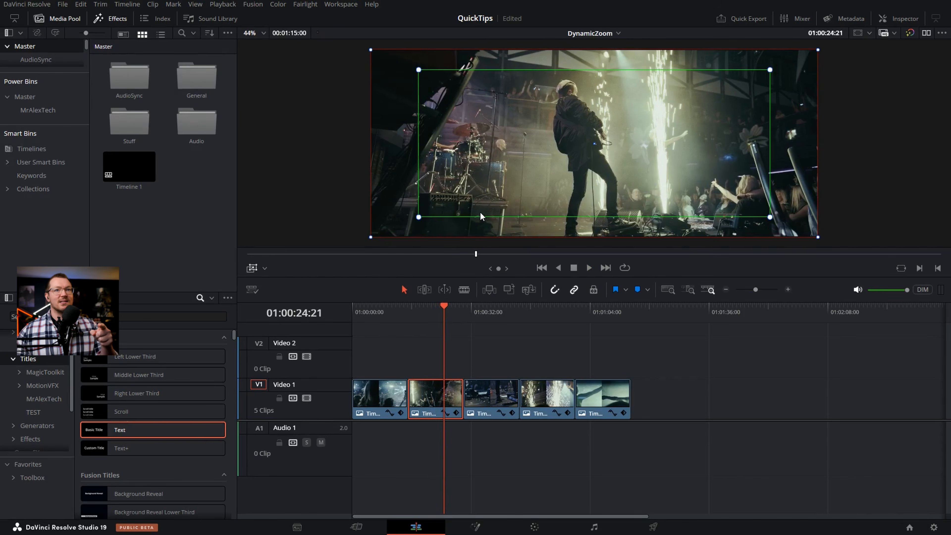
{"action": "key", "text": "ctrl+s"}
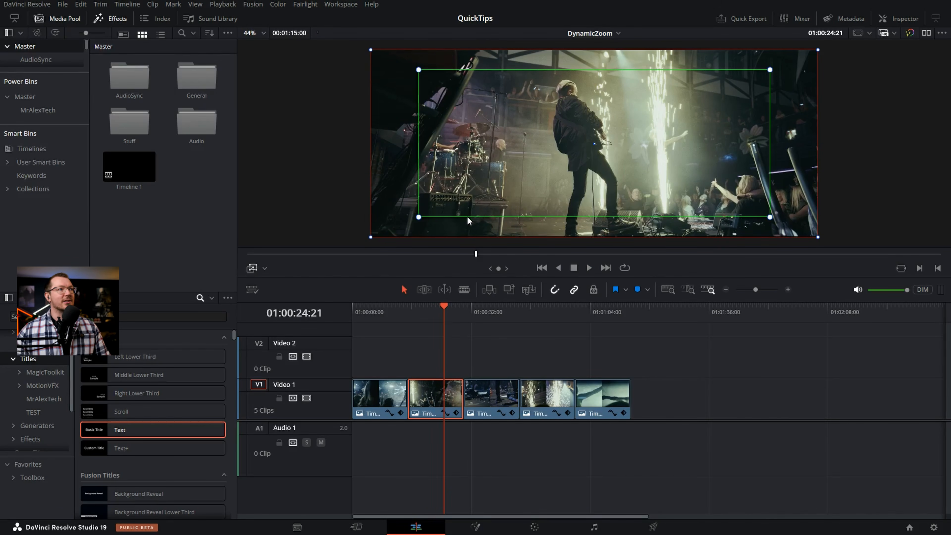
{"action": "key", "text": "space"}
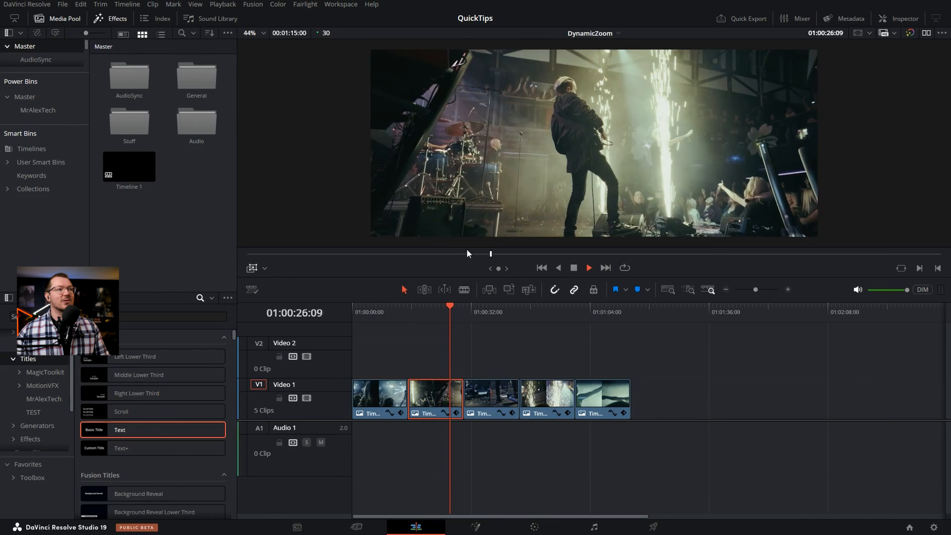
{"action": "key", "text": "space"}
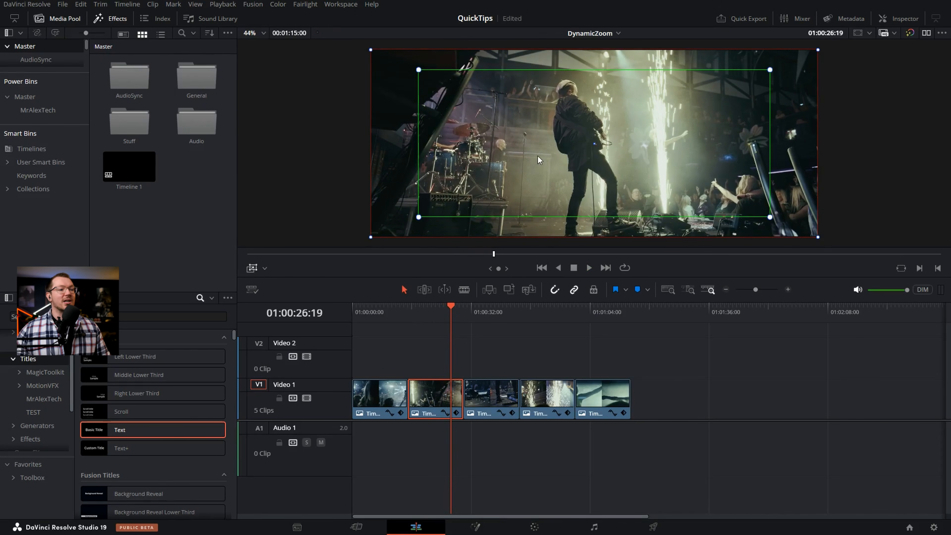
Set the second clip's Dynamic Zoom easing to Ease In and Out in the viewer and play the clip from its start
{"action": "right_click", "coordinate": [546, 130]}
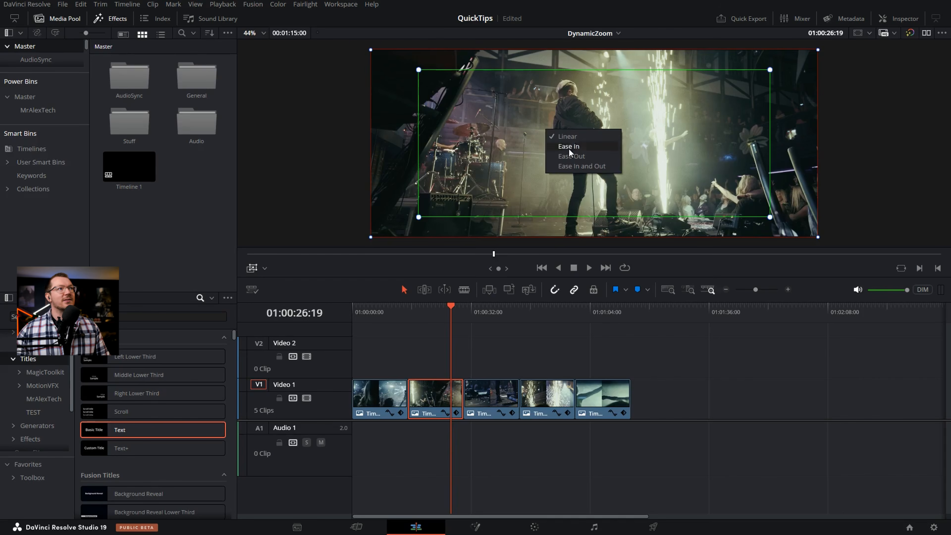
{"action": "left_click", "coordinate": [587, 166]}
{"action": "left_click_drag", "start_coordinate": [421, 306], "coordinate": [407, 306]}
{"action": "key", "text": "space"}
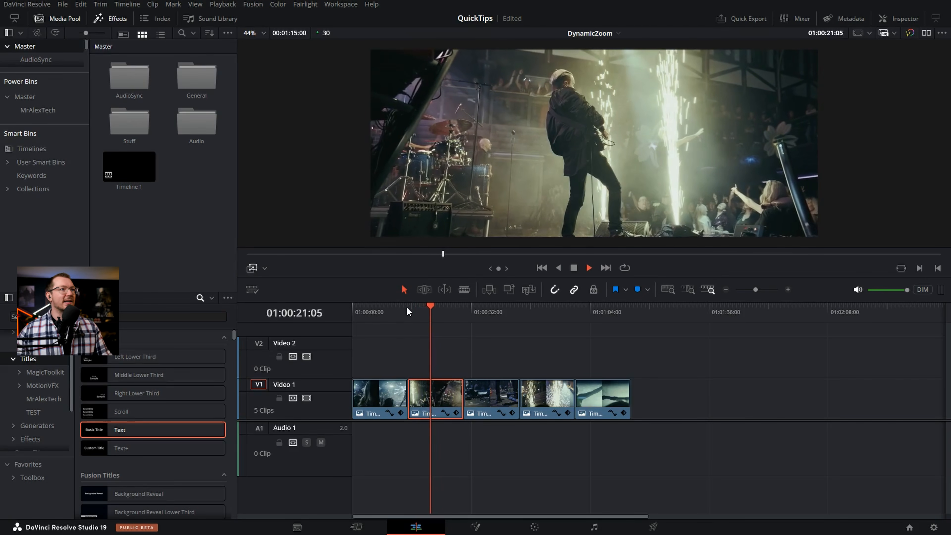
{"action": "key", "text": "space"}
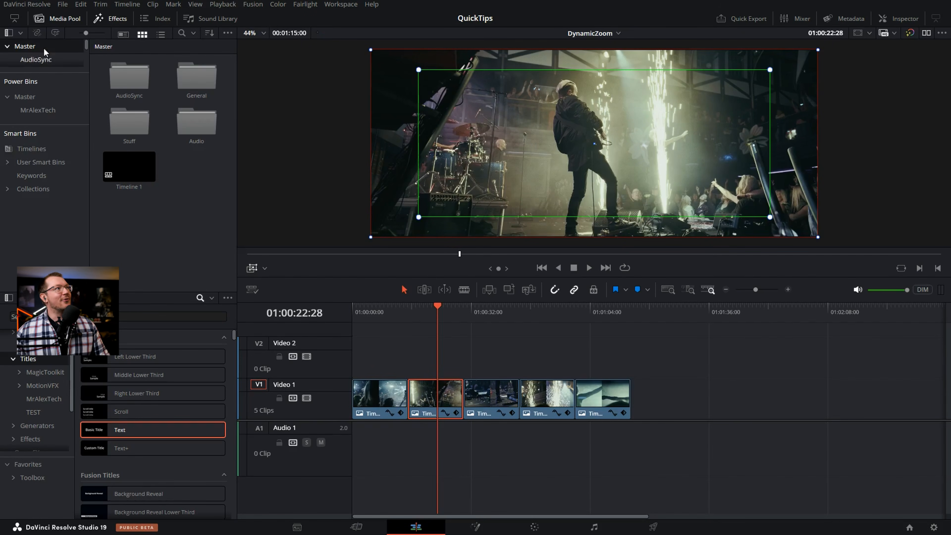
Open Keyboard Customization, search the commands for "overlay" and expand the Viewer Overlay group down to Toggle On/Off
{"action": "left_click", "coordinate": [33, 5]}
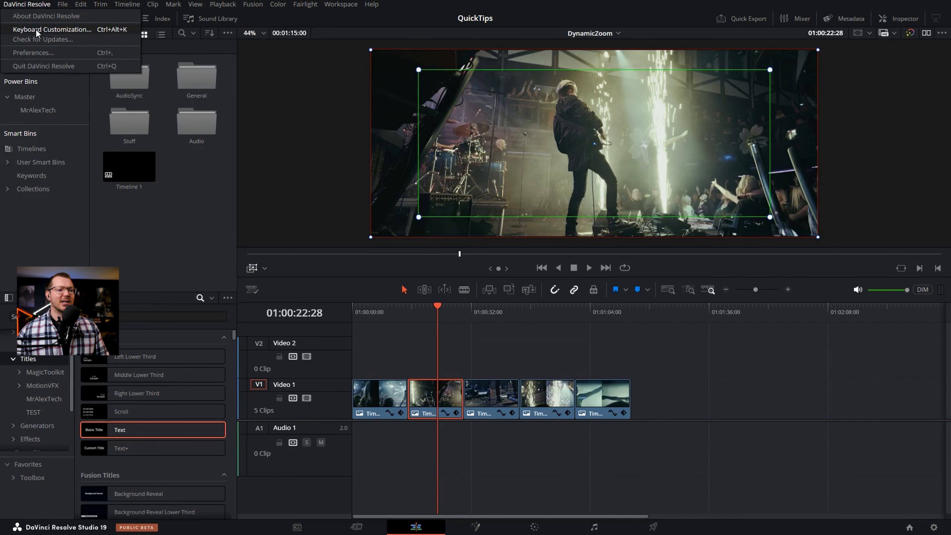
{"action": "left_click", "coordinate": [36, 28]}
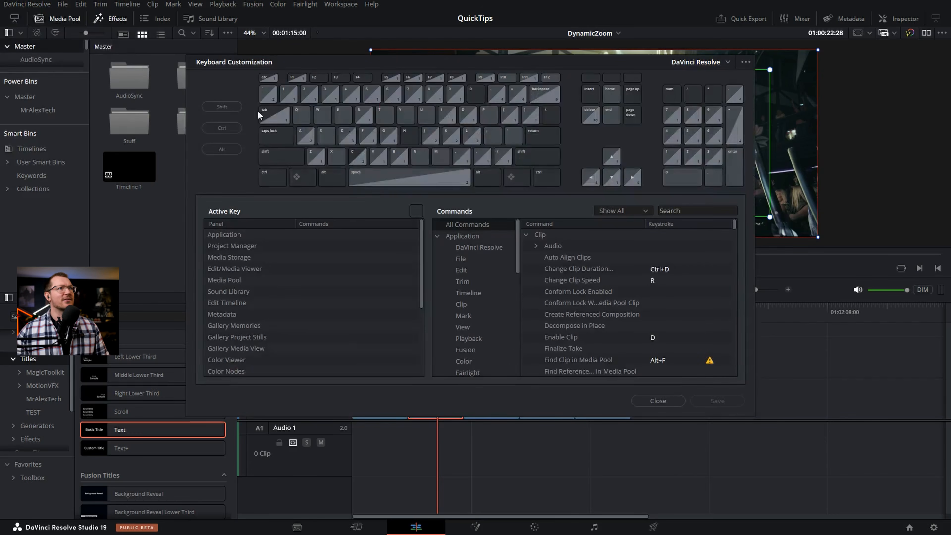
{"action": "left_click_drag", "start_coordinate": [567, 69], "coordinate": [549, 116]}
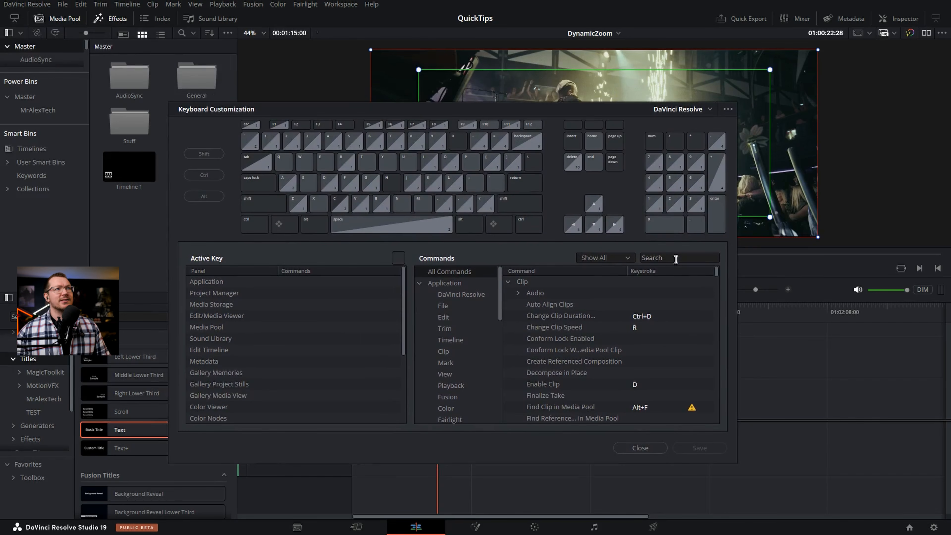
{"action": "left_click", "coordinate": [676, 259]}
{"action": "type", "text": "overlayu"}
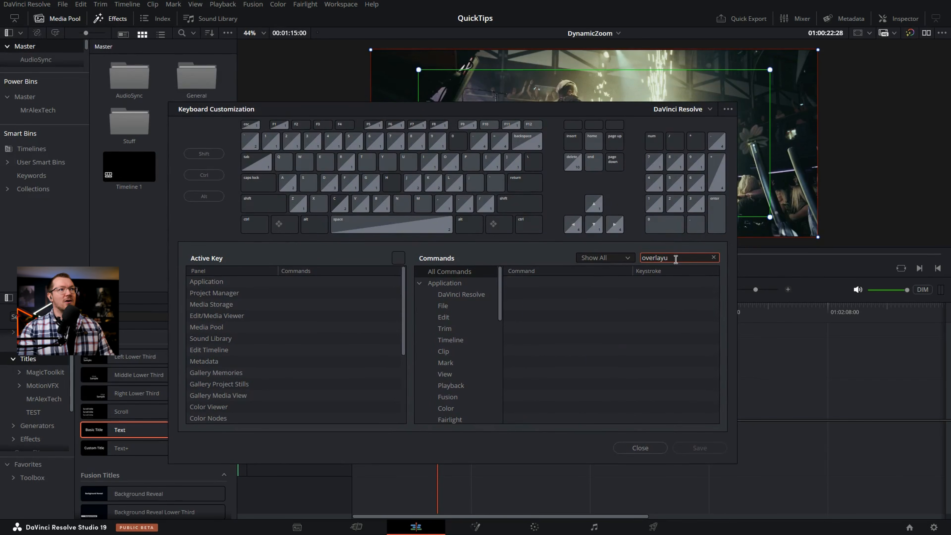
{"action": "key", "text": "BackSpace"}
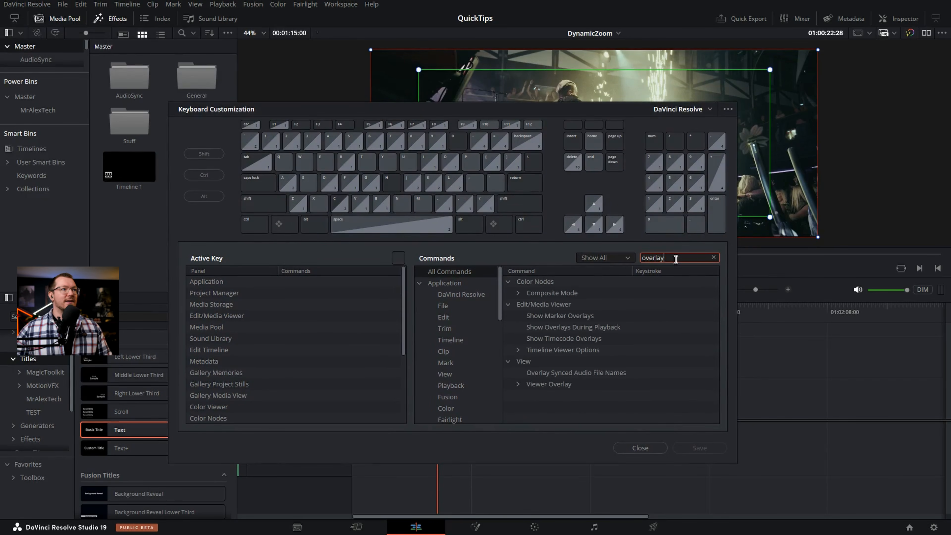
{"action": "left_click", "coordinate": [518, 384]}
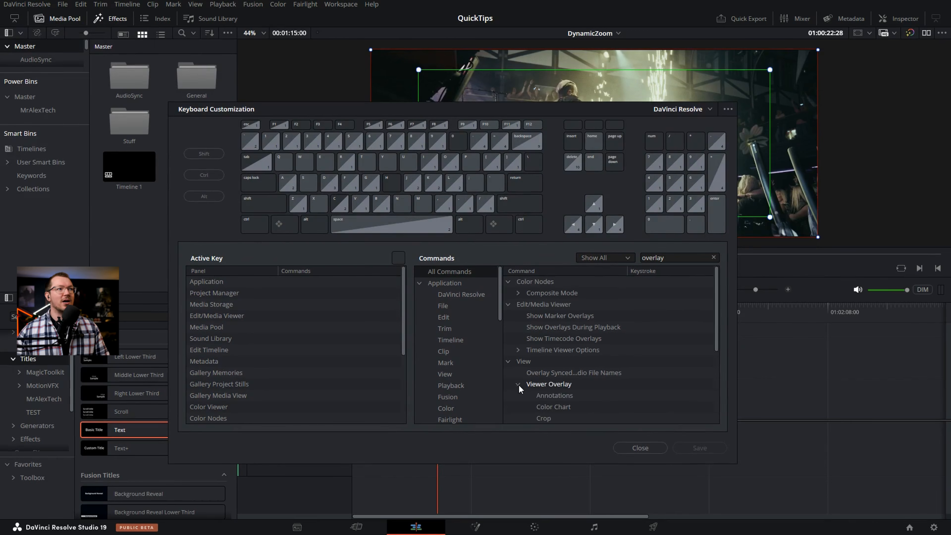
{"action": "scroll", "coordinate": [623, 390], "scroll_direction": "down", "scroll_amount": 4}
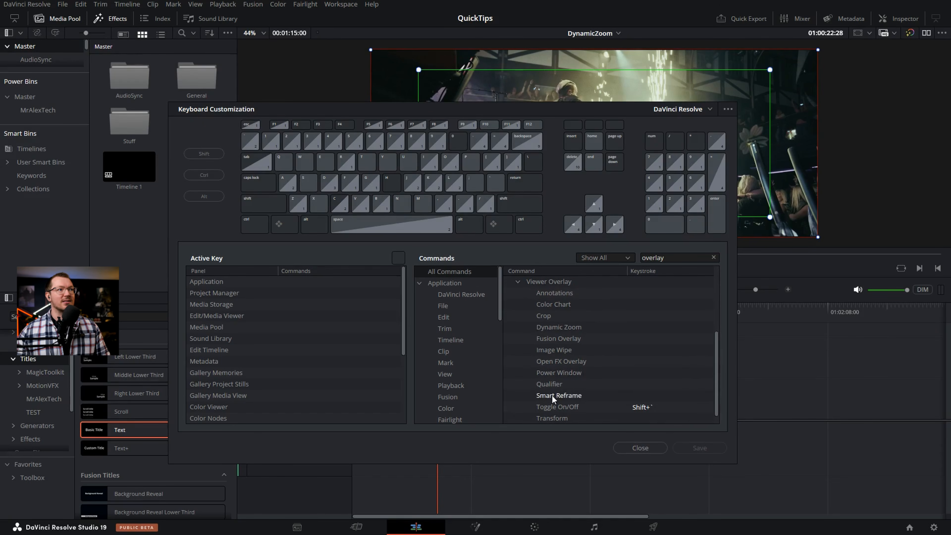
{"action": "scroll", "coordinate": [553, 398], "scroll_direction": "down", "scroll_amount": 1}
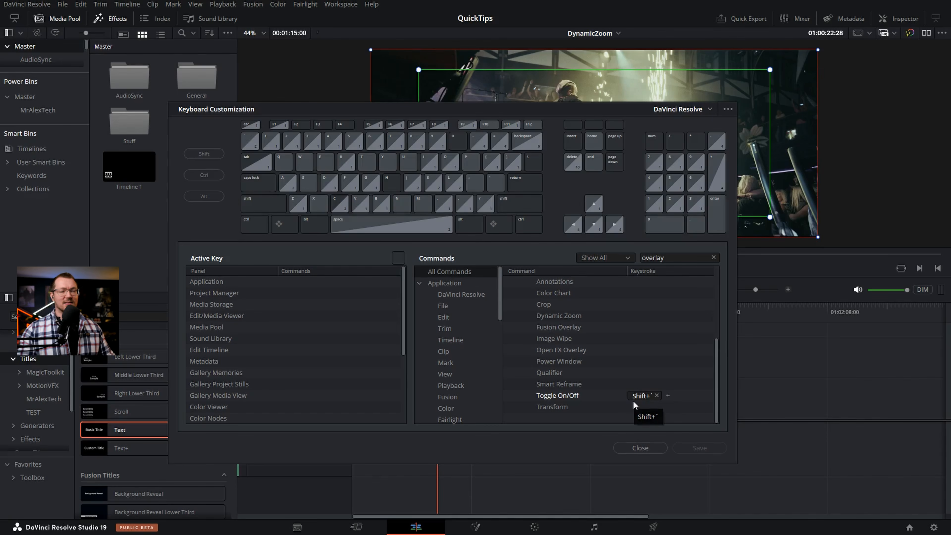
Add Shift+X as a second shortcut for Viewer Overlay Toggle On/Off, save the keyboard preset as ResolveCon and close the customization window
{"action": "left_click", "coordinate": [668, 396]}
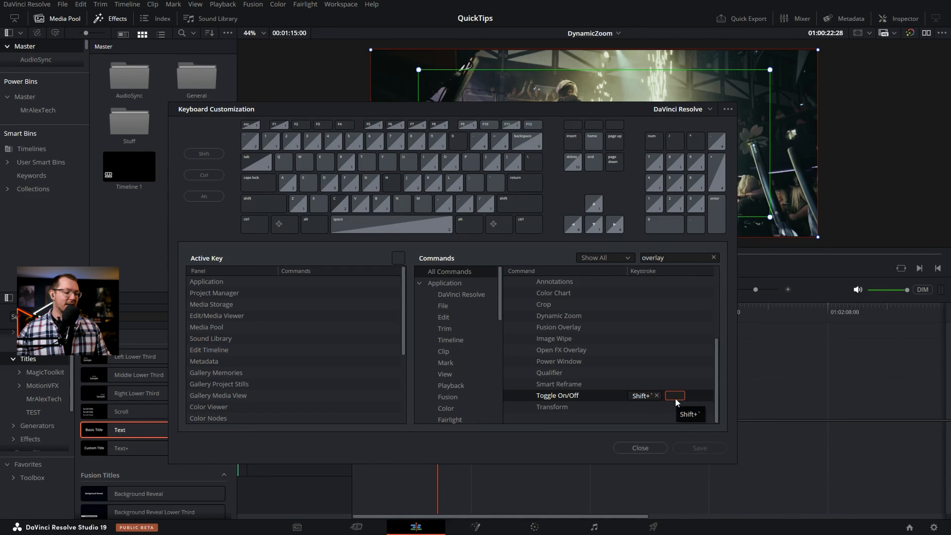
{"action": "key", "text": "shift+x"}
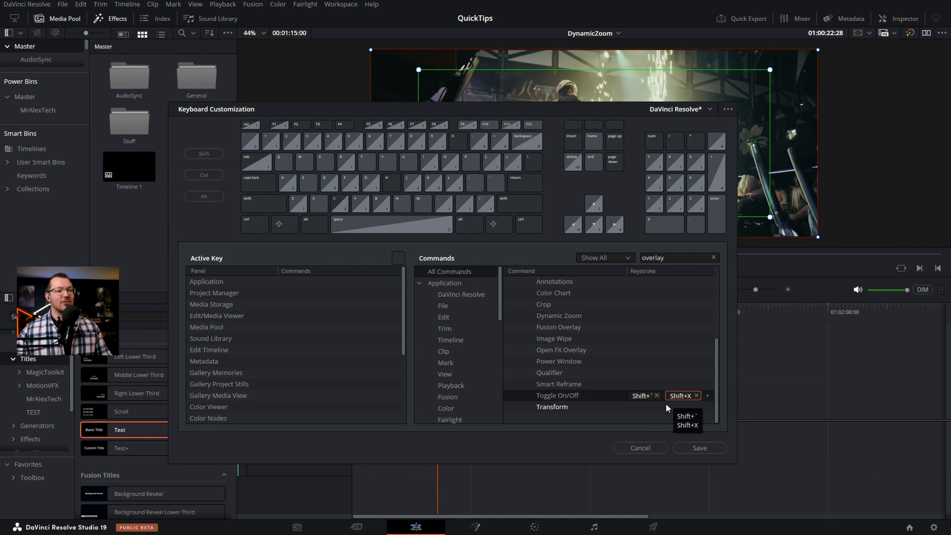
{"action": "left_click", "coordinate": [700, 448]}
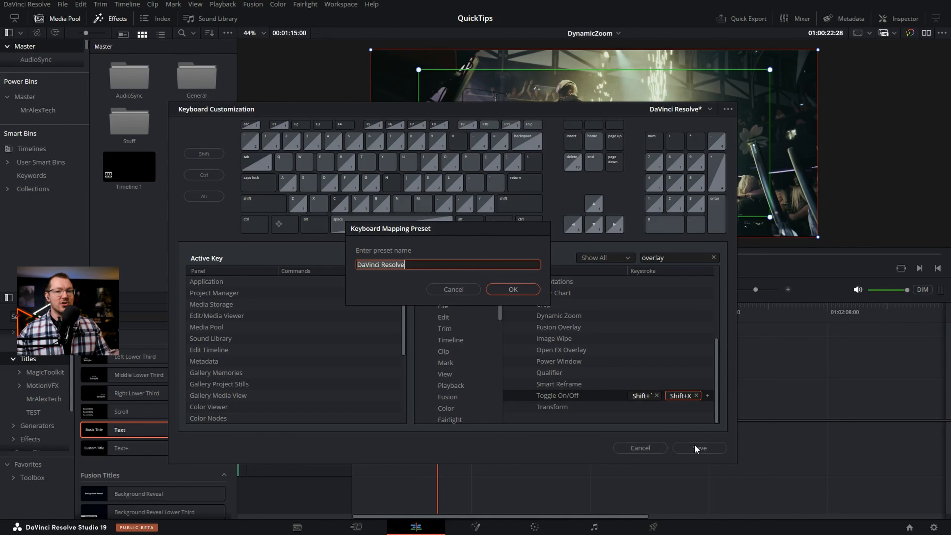
{"action": "type", "text": "ResolveCon"}
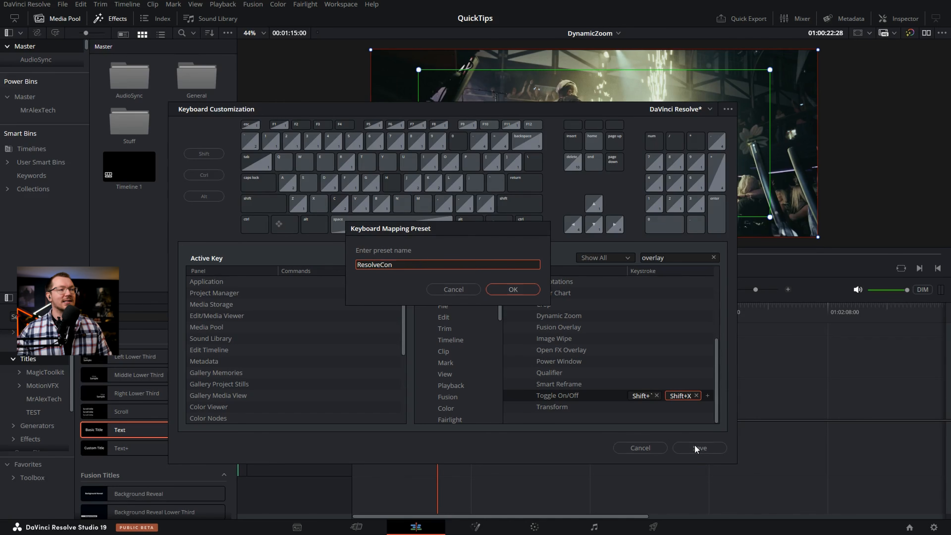
{"action": "left_click", "coordinate": [512, 290]}
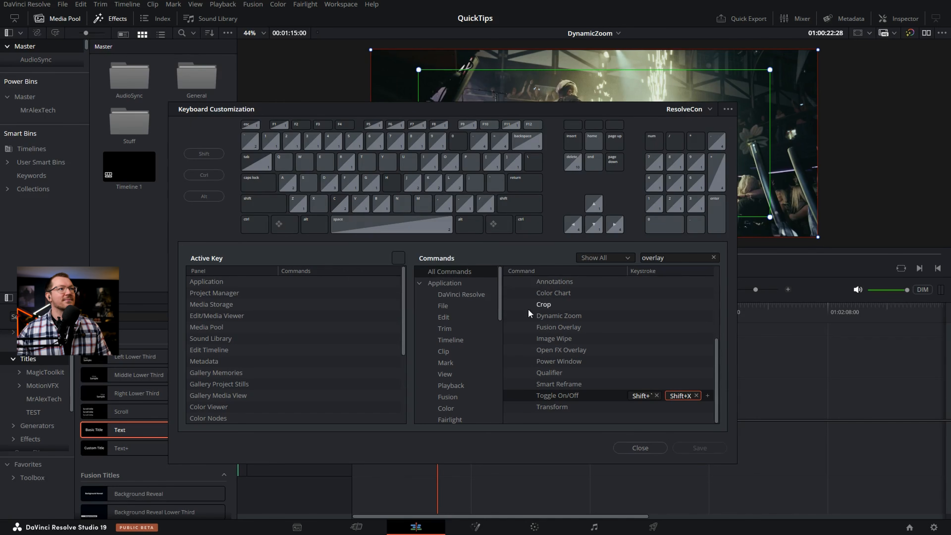
{"action": "left_click", "coordinate": [641, 448]}
Play the first clip from the start of the timeline to preview its Dynamic Zoom
{"action": "left_click_drag", "start_coordinate": [424, 311], "coordinate": [351, 316]}
{"action": "left_click", "coordinate": [374, 338]}
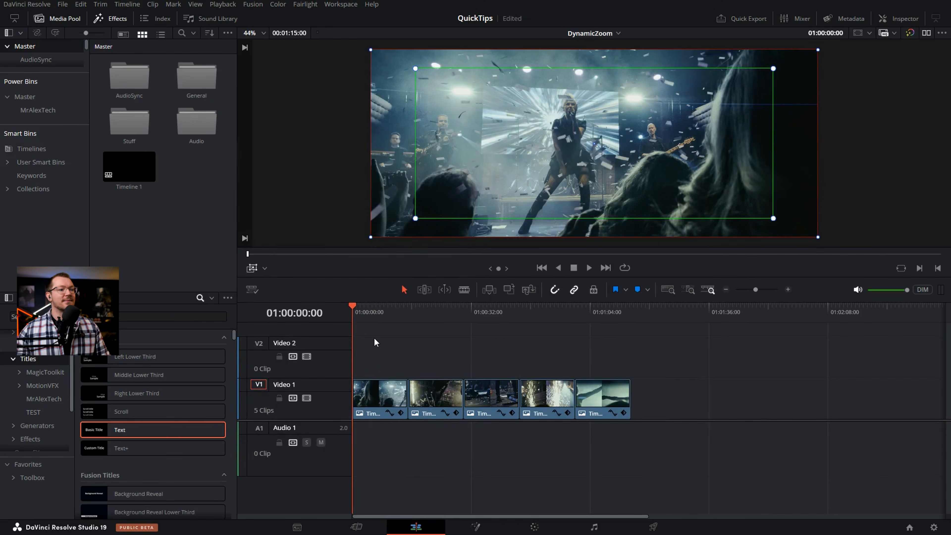
{"action": "key", "text": "space"}
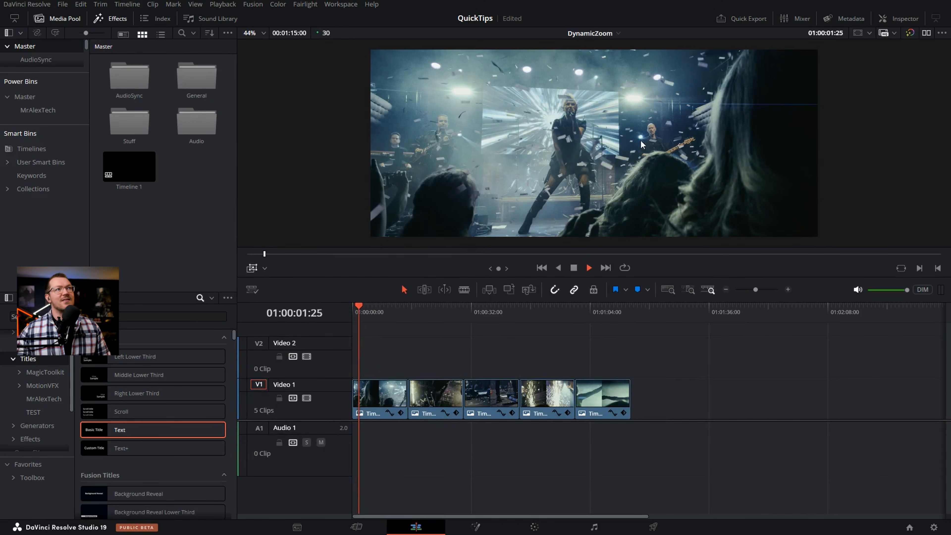
{"action": "key", "text": "space"}
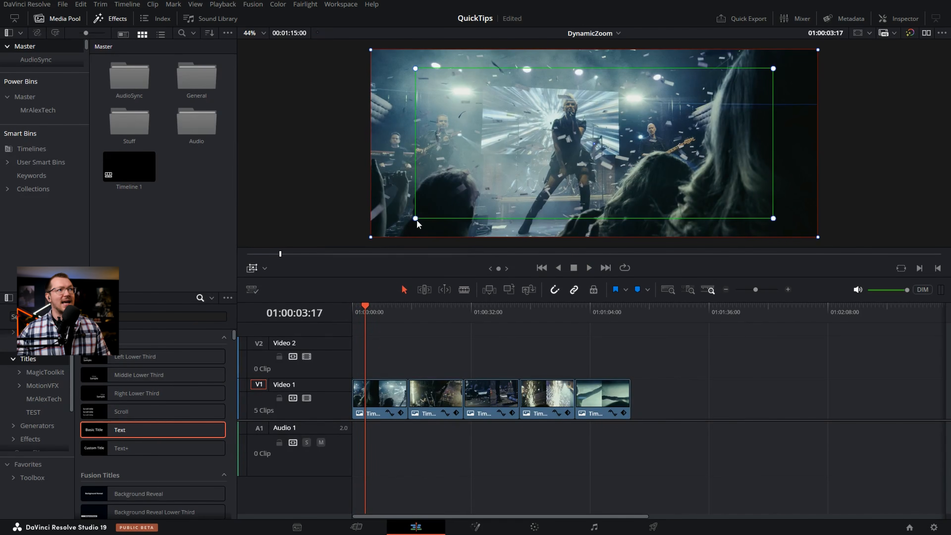
Enlarge the first clip's green Dynamic Zoom frame slightly in the viewer and play the clip to check the zoom
{"action": "left_click_drag", "start_coordinate": [416, 218], "coordinate": [400, 228]}
{"action": "key", "text": "space"}
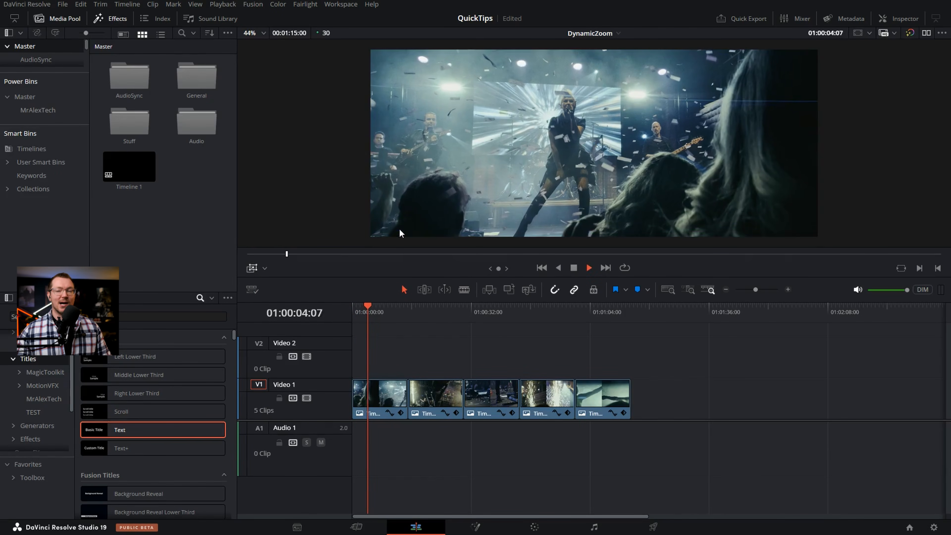
{"action": "key", "text": "space"}
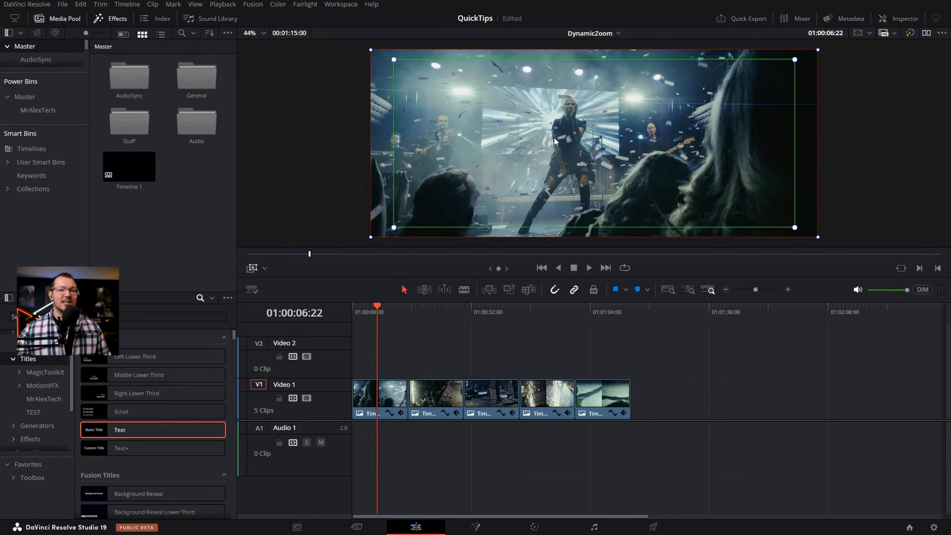
{"action": "key", "text": "space"}
{"action": "key", "text": "space"}
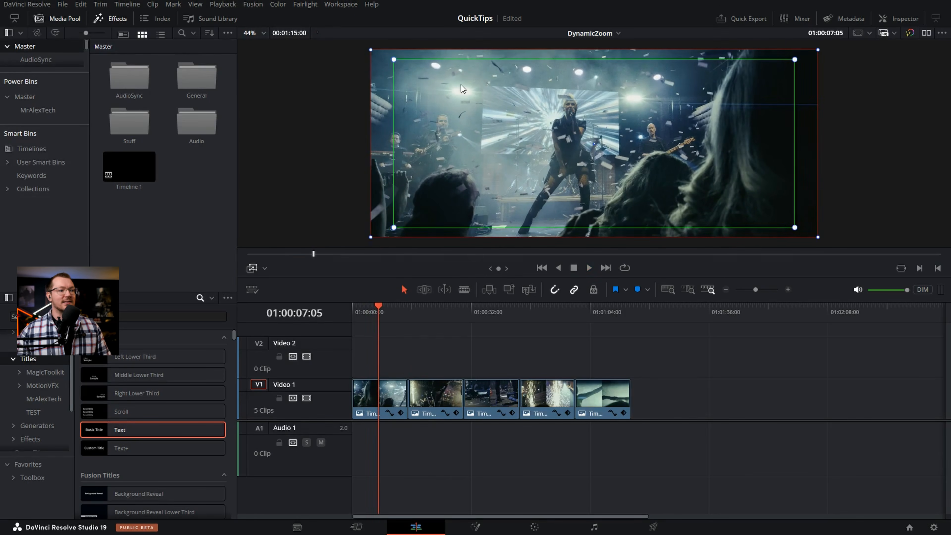
Switch the viewer overlay off and back on while previewing the second and third clips, playing on into the fourth clip
{"action": "key", "text": "space"}
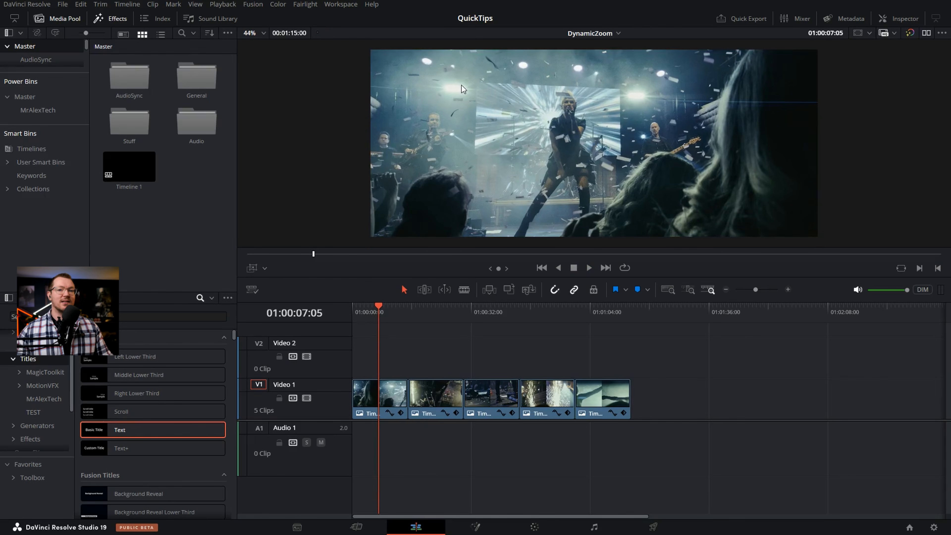
{"action": "left_click", "coordinate": [425, 313]}
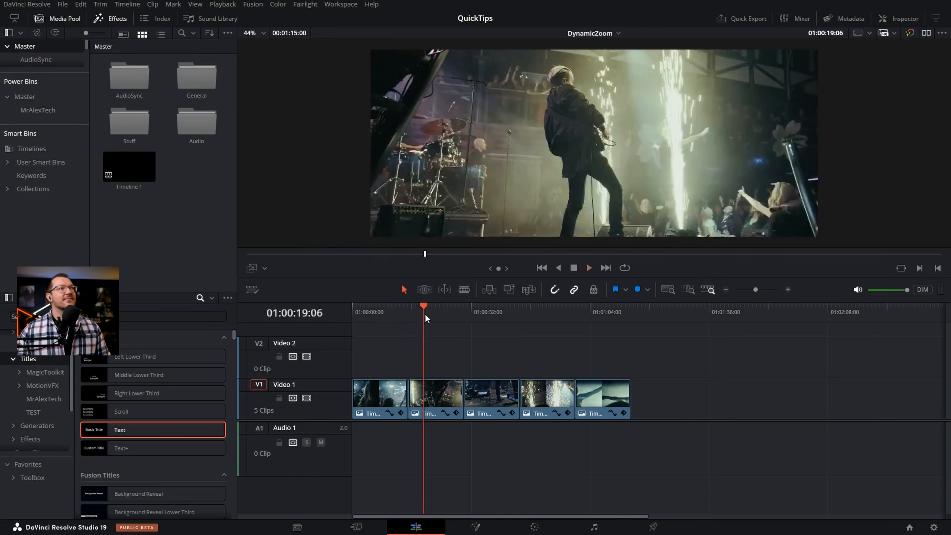
{"action": "left_click", "coordinate": [488, 312]}
{"action": "left_click", "coordinate": [474, 313]}
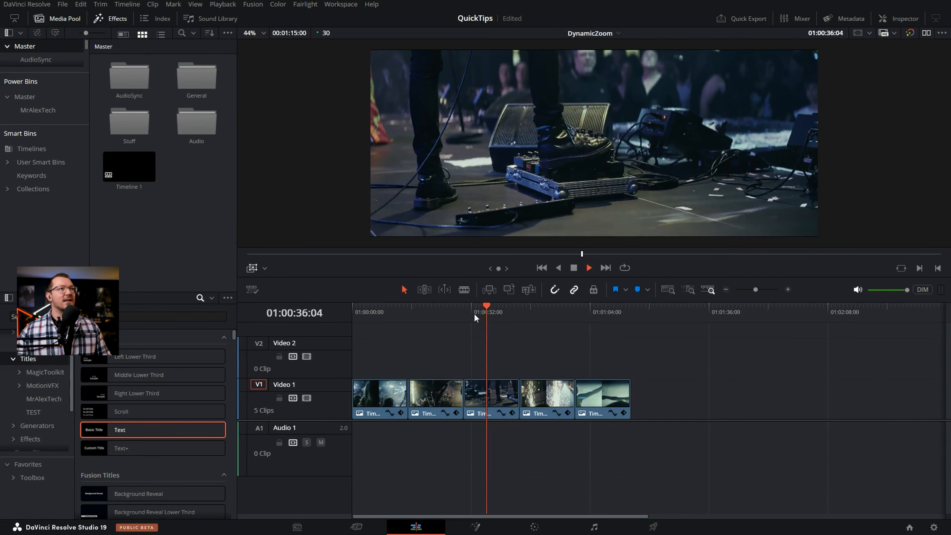
{"action": "key", "text": "space"}
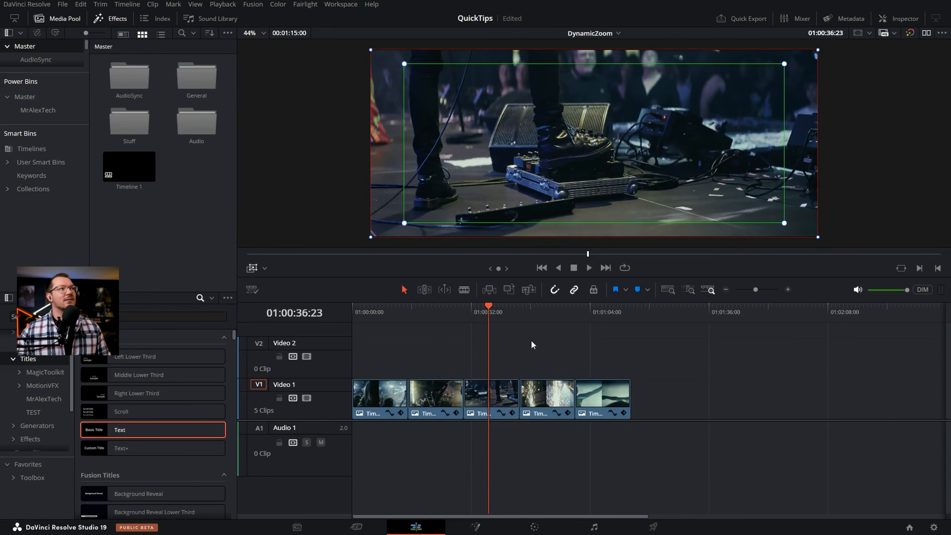
{"action": "key", "text": "space"}
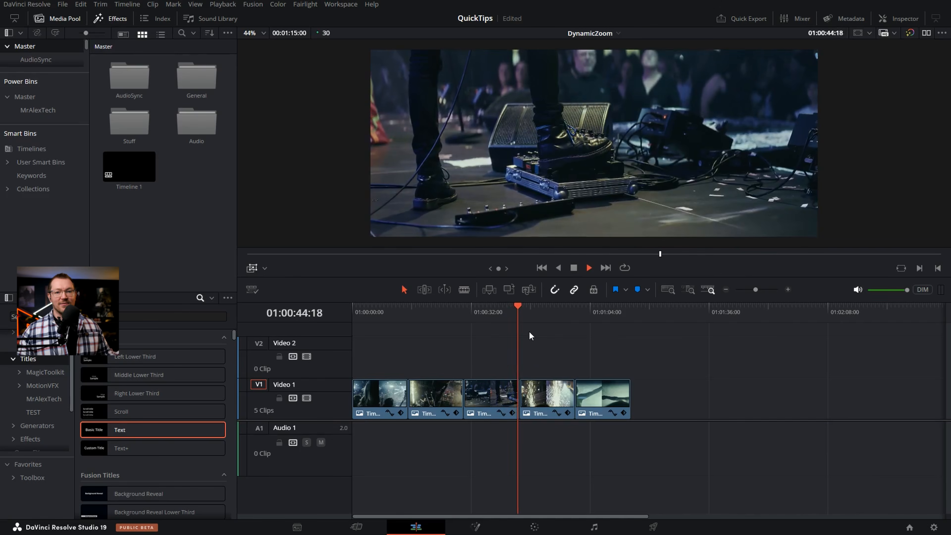
{"action": "key", "text": "space"}
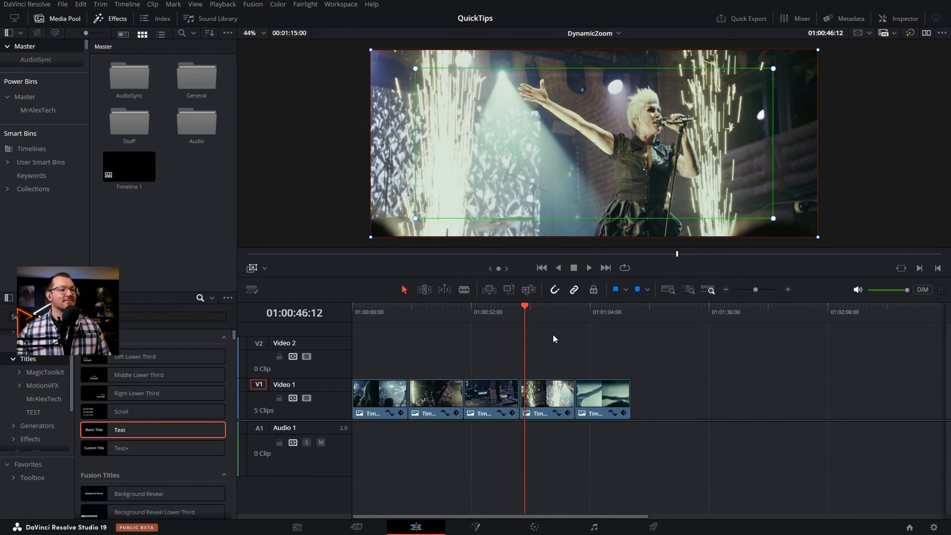
Turn off the viewer overlay and open the fourth clip in the Fusion page
{"action": "left_click", "coordinate": [540, 404]}
{"action": "left_click", "coordinate": [252, 266]}
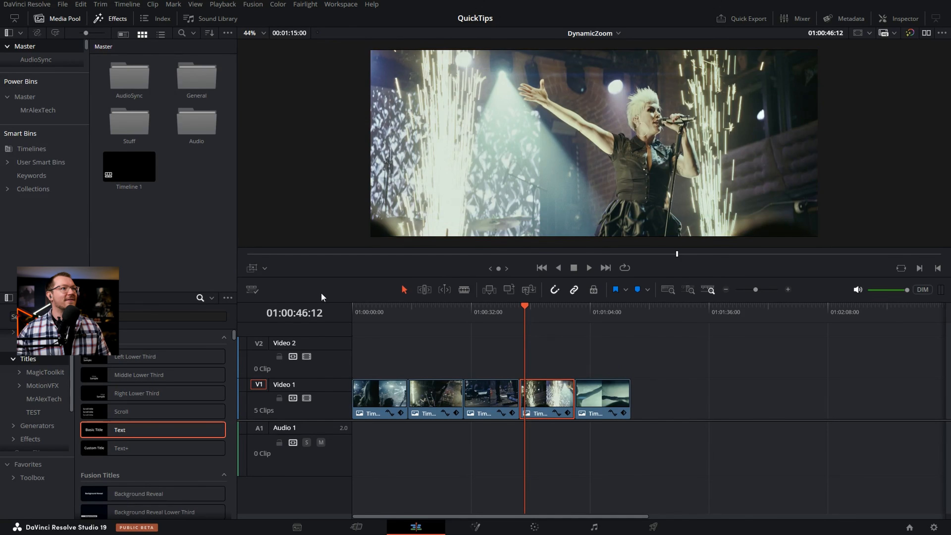
{"action": "right_click", "coordinate": [545, 396]}
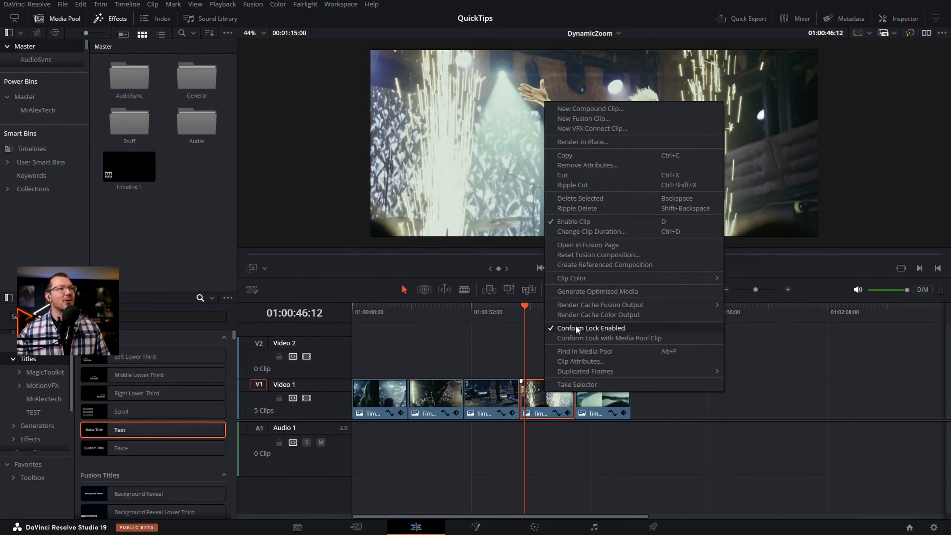
{"action": "left_click", "coordinate": [590, 247]}
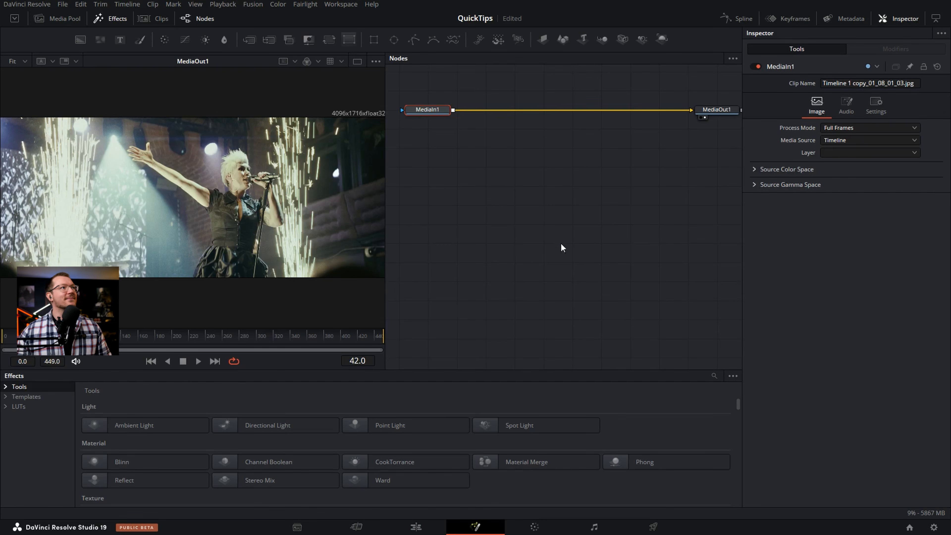
Move the MediaIn1 and MediaOut1 nodes down in the node graph and insert a Transform node on the connection between them
{"action": "left_click", "coordinate": [510, 146]}
{"action": "left_click_drag", "start_coordinate": [510, 147], "coordinate": [504, 230]}
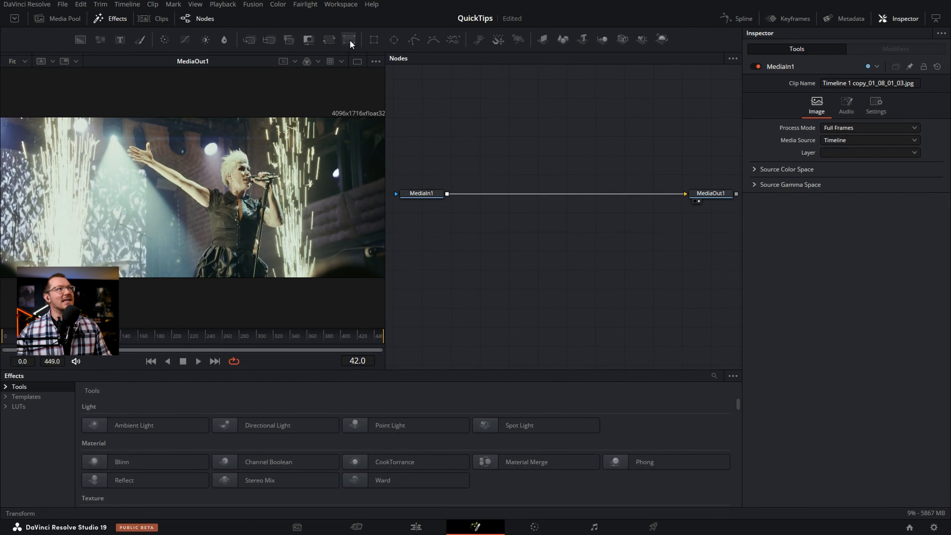
{"action": "left_click_drag", "start_coordinate": [349, 39], "coordinate": [554, 195]}
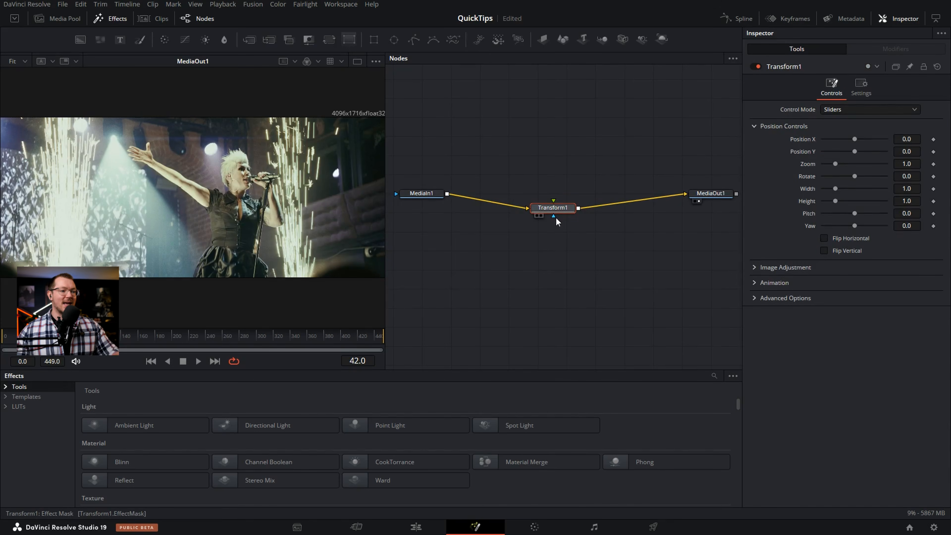
Set the Transform node's zoom to 1.667, rotation to -28, width to 1.195 and height to 1.106, and reposition the node between its neighbours
{"action": "left_click_drag", "start_coordinate": [838, 164], "coordinate": [838, 201]}
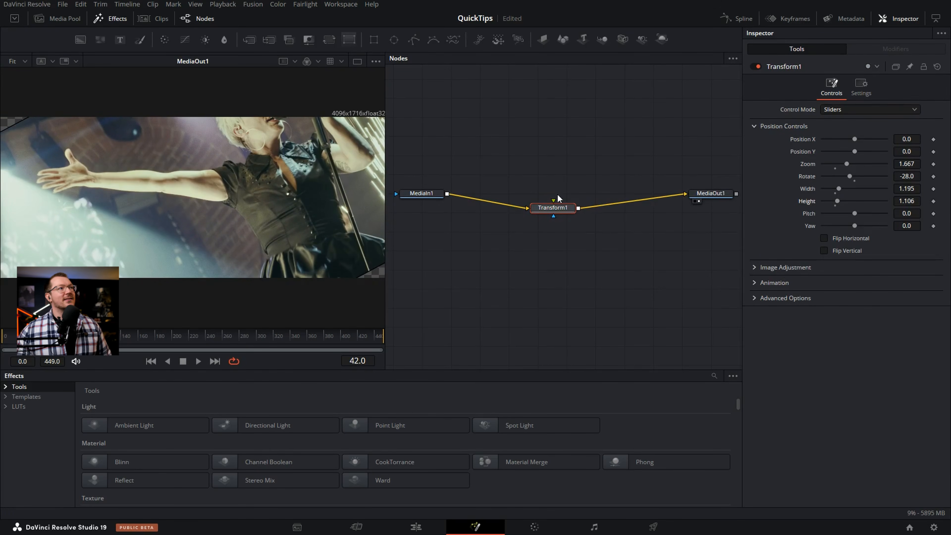
{"action": "left_click_drag", "start_coordinate": [553, 209], "coordinate": [542, 195]}
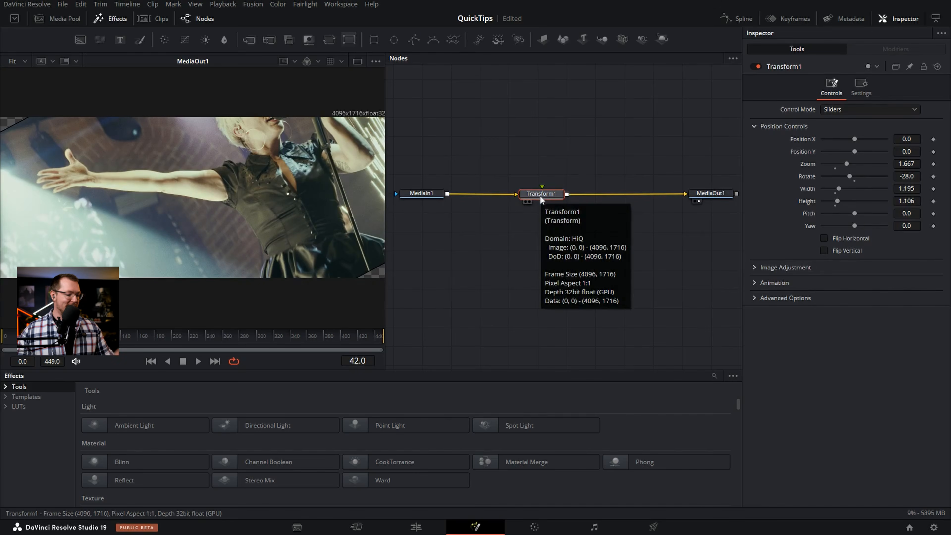
{"action": "left_click_drag", "start_coordinate": [545, 195], "coordinate": [545, 189]}
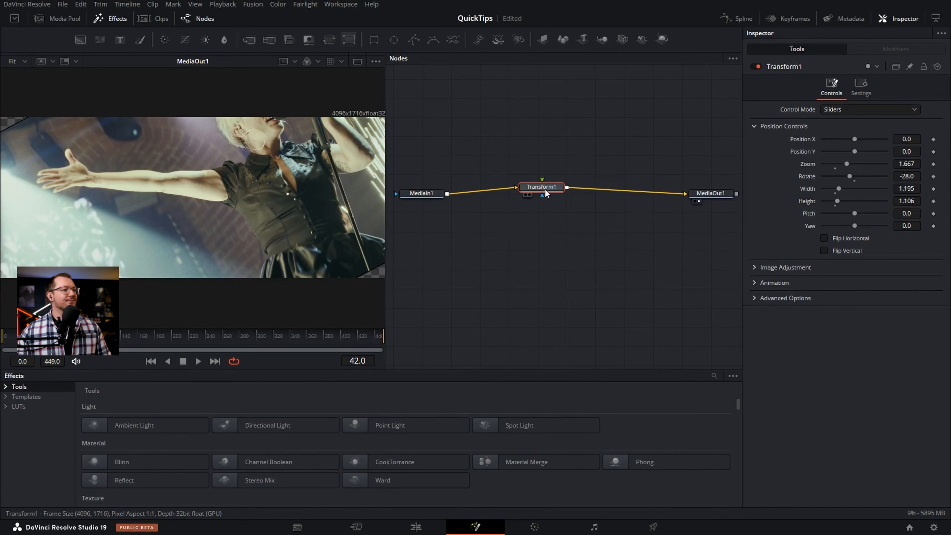
Paste the copied Transform node as text into a blank Notepad document, and delete the node from the Fusion graph
{"action": "key", "text": "alt+Tab"}
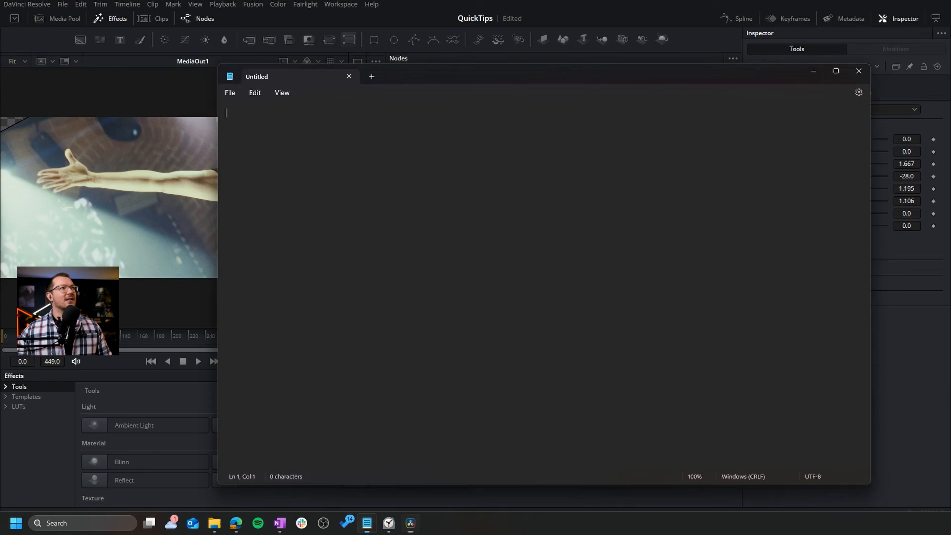
{"action": "key", "text": "ctrl+v"}
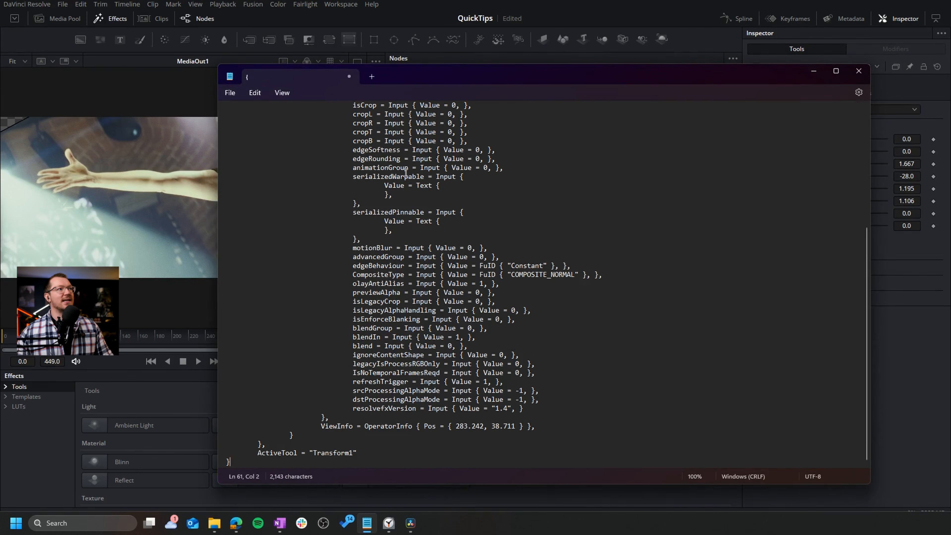
{"action": "scroll", "coordinate": [442, 281], "scroll_direction": "up", "scroll_amount": 7}
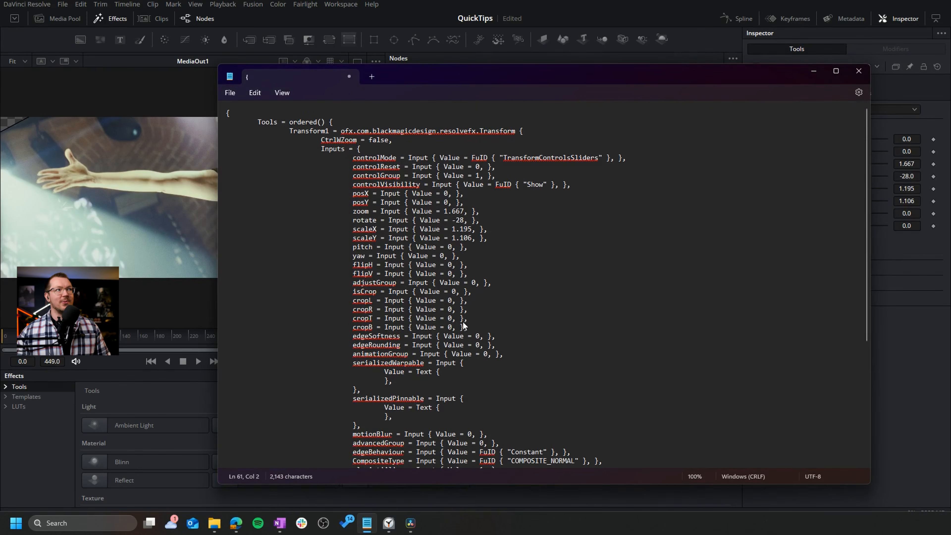
{"action": "left_click_drag", "start_coordinate": [271, 123], "coordinate": [544, 286]}
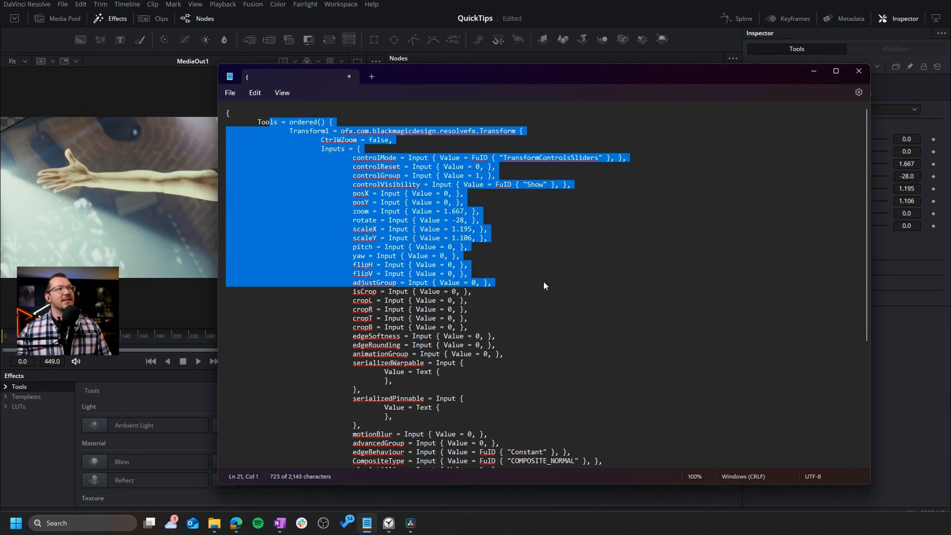
{"action": "left_click", "coordinate": [152, 100]}
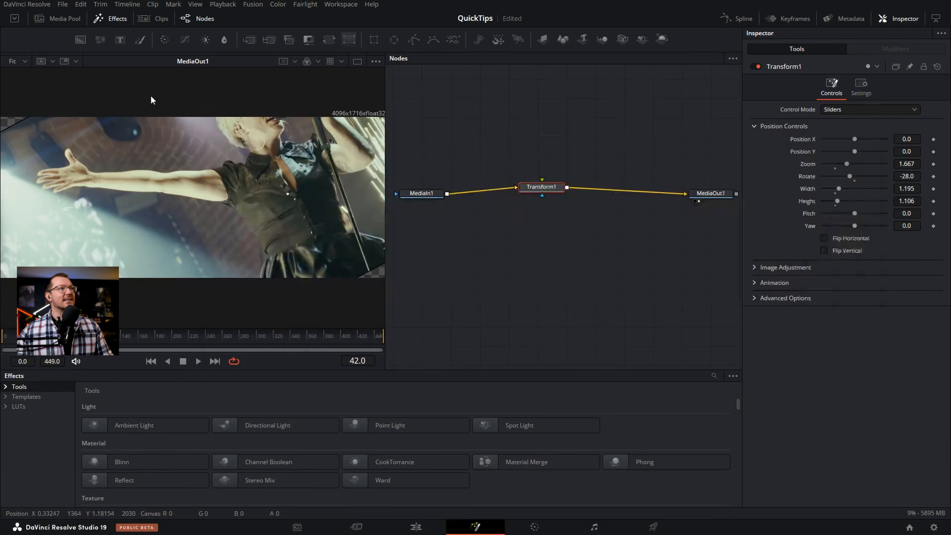
{"action": "key", "text": "Delete"}
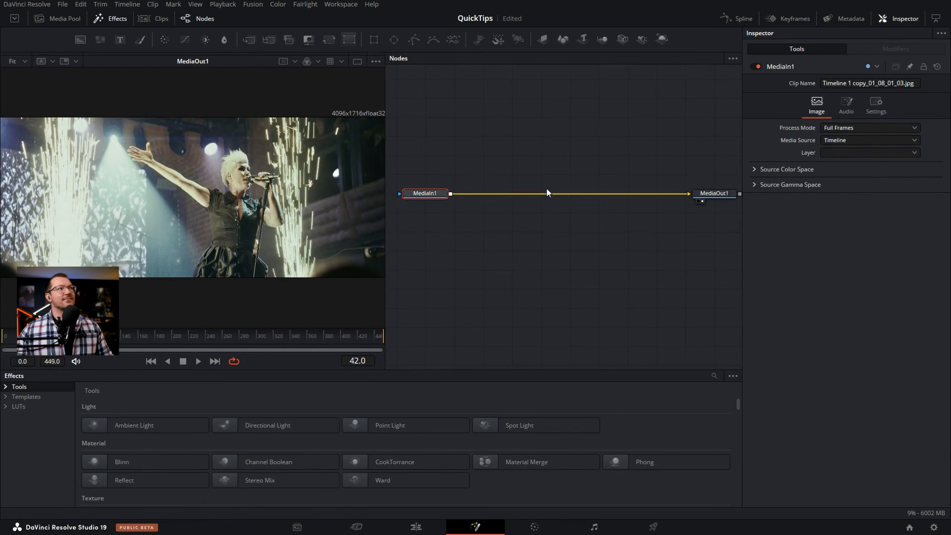
In the Transform node's text in Notepad, change the zoom value to 5
{"action": "key", "text": "alt+Tab"}
{"action": "left_click", "coordinate": [379, 235]}
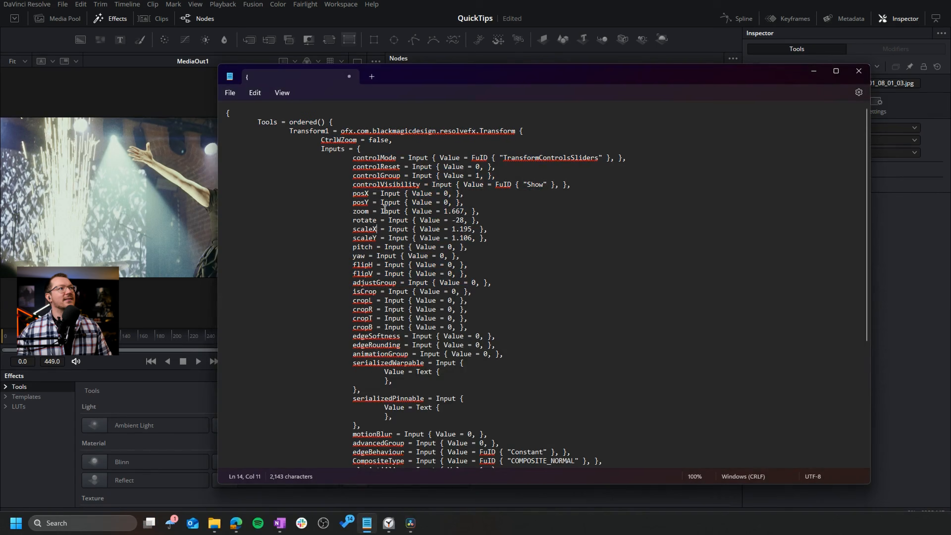
{"action": "left_click", "coordinate": [463, 211]}
{"action": "key", "text": "BackSpace"}
{"action": "key", "text": "BackSpace"}
{"action": "key", "text": "BackSpace"}
{"action": "key", "text": "BackSpace"}
{"action": "key", "text": "BackSpace"}
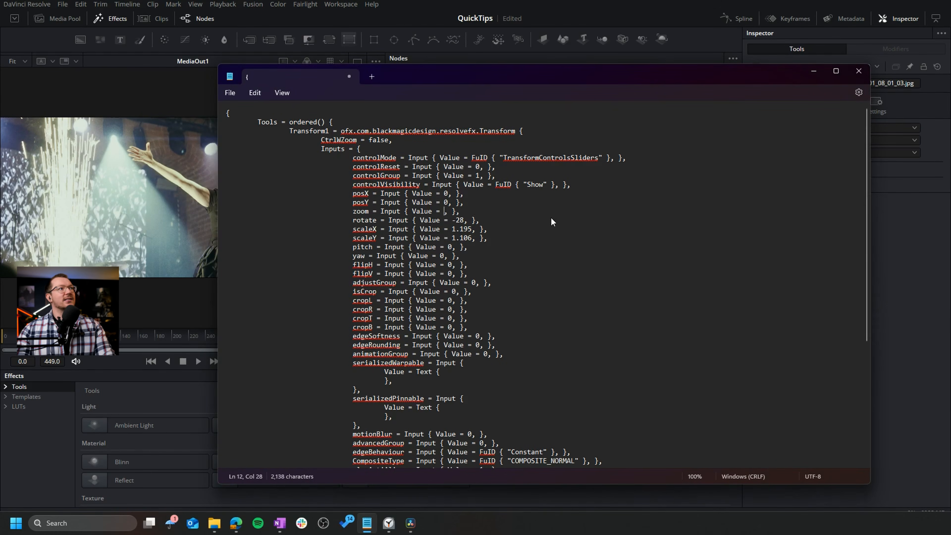
{"action": "type", "text": "5"}
Copy the whole edited node text from Notepad, paste it into the Fusion graph after MediaIn1, and move the pasted Transform node further along
{"action": "key", "text": "ctrl+a"}
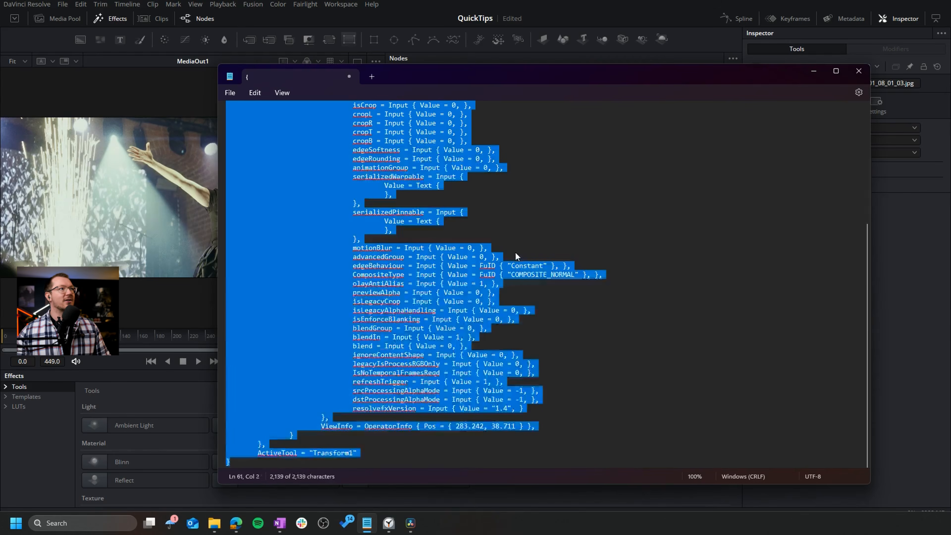
{"action": "key", "text": "ctrl+c"}
{"action": "left_click", "coordinate": [167, 325]}
{"action": "key", "text": "ctrl+v"}
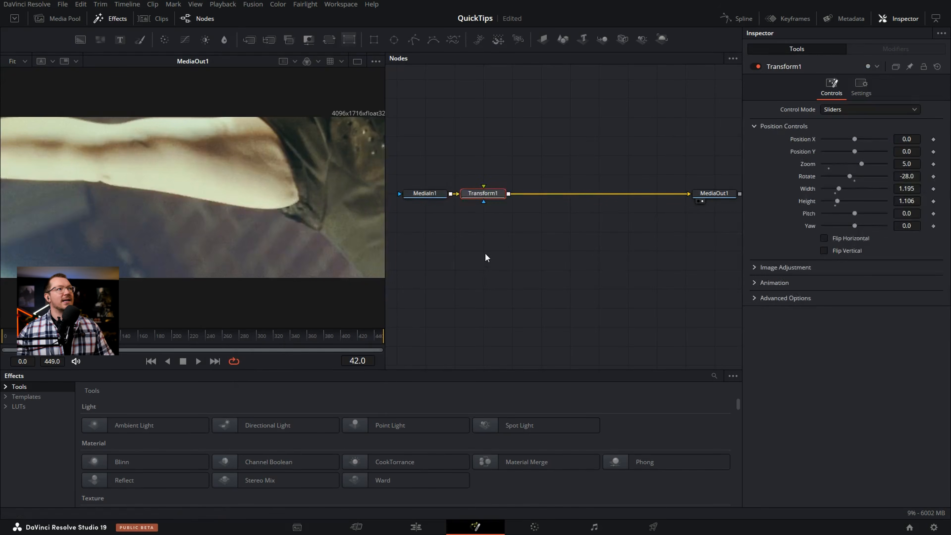
{"action": "left_click_drag", "start_coordinate": [491, 197], "coordinate": [541, 216]}
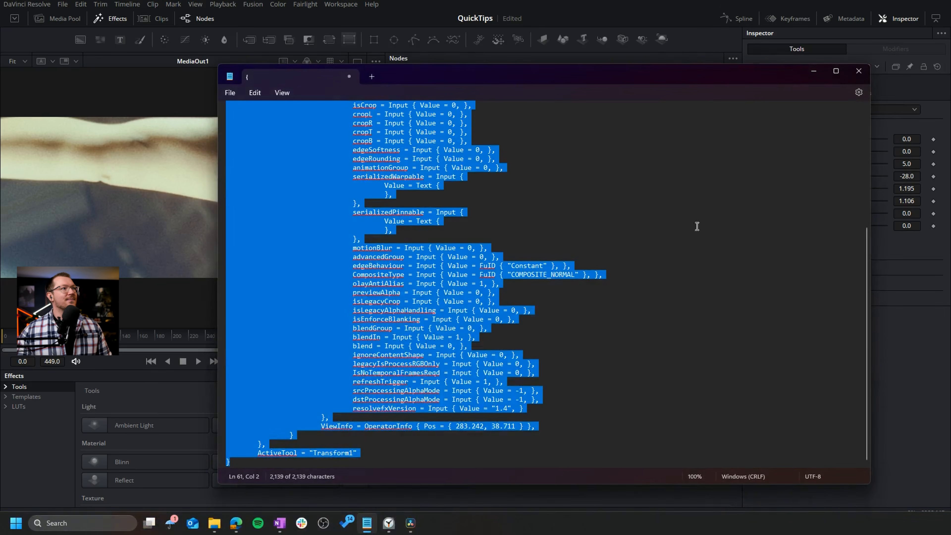
Examine the Transform node's text in Notepad, from its tool definition through its input parameters
{"action": "scroll", "coordinate": [424, 223], "scroll_direction": "up", "scroll_amount": 8}
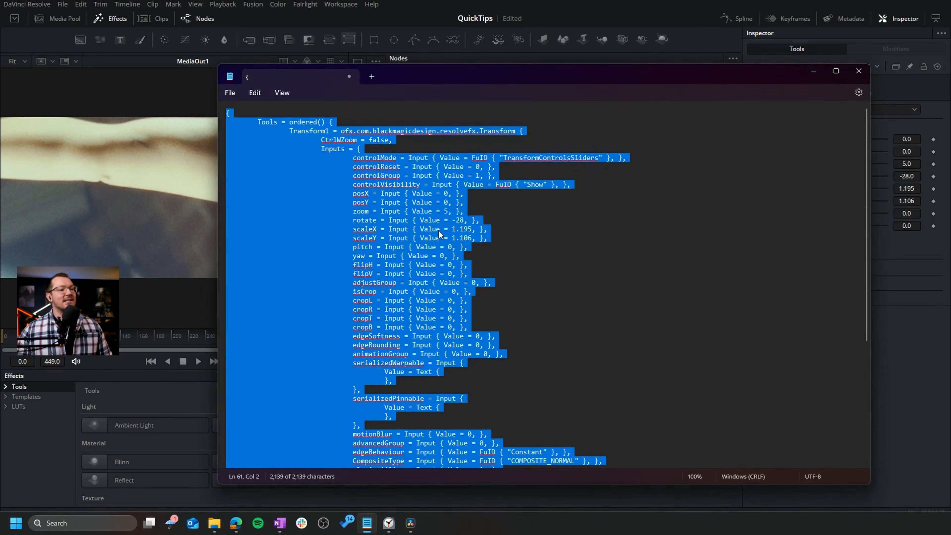
{"action": "left_click", "coordinate": [439, 231]}
{"action": "left_click_drag", "start_coordinate": [472, 72], "coordinate": [474, 86]}
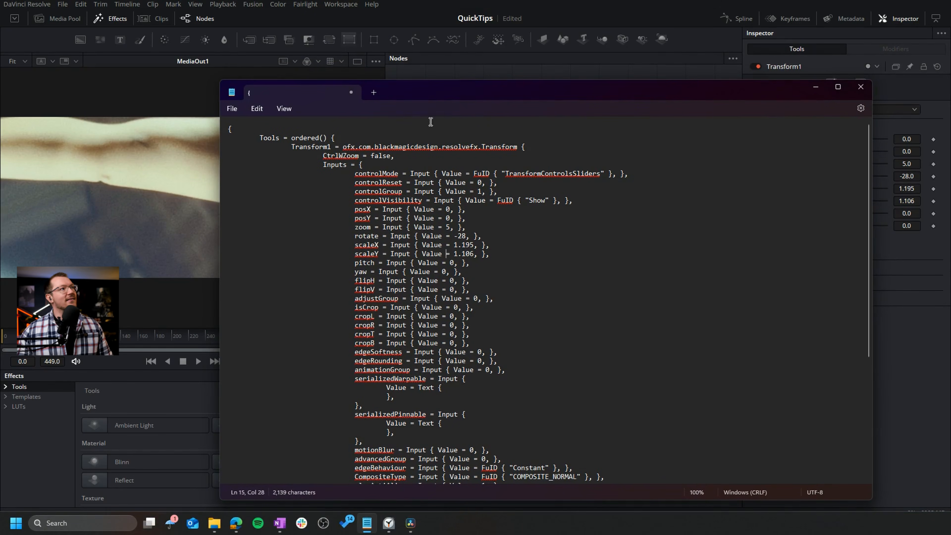
{"action": "left_click_drag", "start_coordinate": [344, 146], "coordinate": [527, 259]}
{"action": "left_click", "coordinate": [526, 263]}
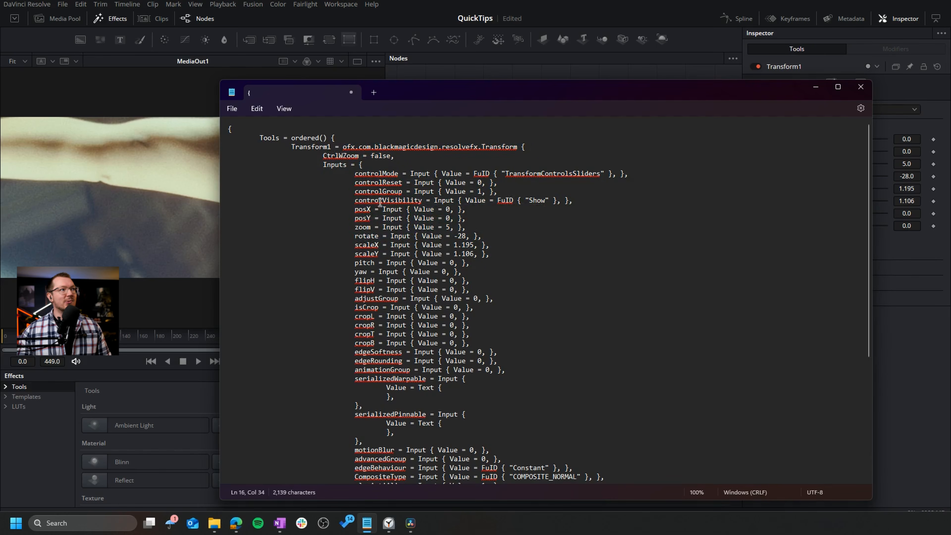
{"action": "left_click_drag", "start_coordinate": [343, 146], "coordinate": [463, 298]}
{"action": "left_click", "coordinate": [529, 315]}
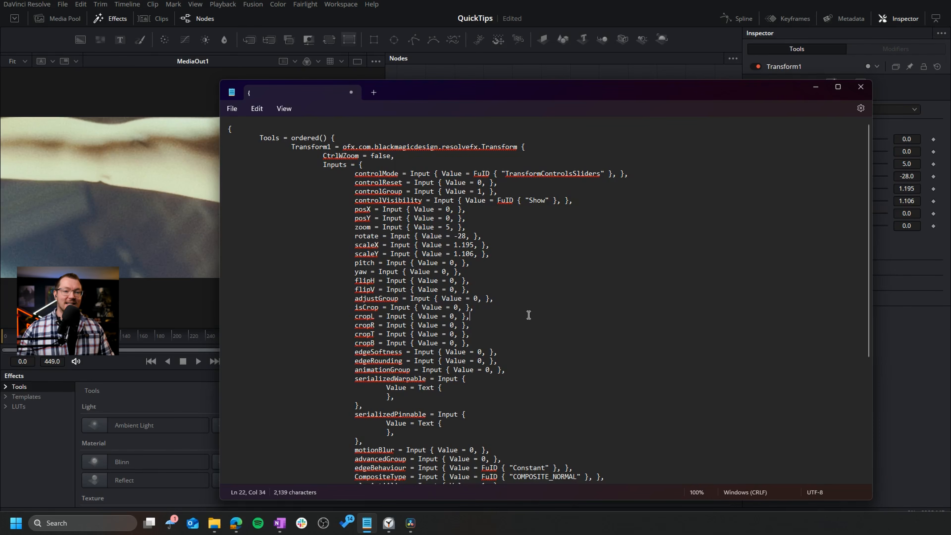
Return to the Fusion graph and add a Blur node between Transform1 and MediaOut1
{"action": "left_click_drag", "start_coordinate": [775, 96], "coordinate": [691, 88]}
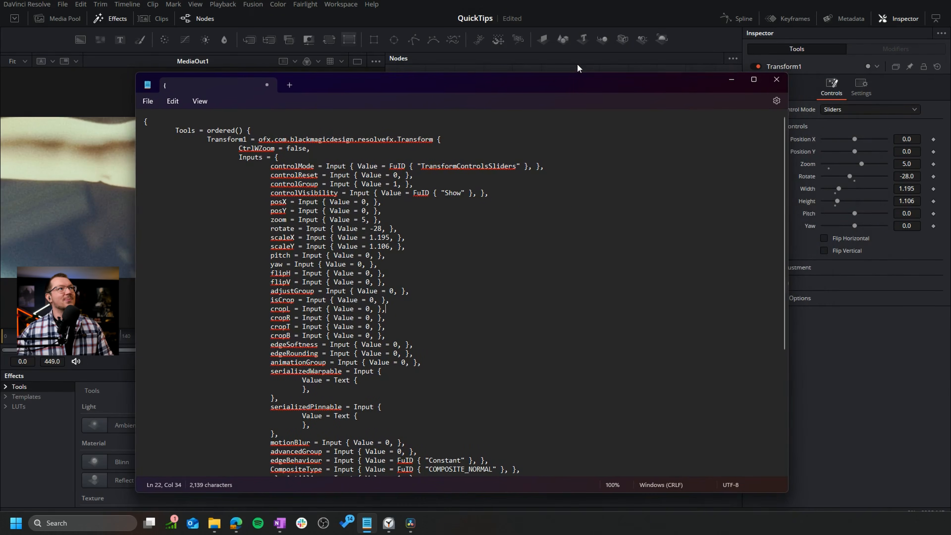
{"action": "left_click", "coordinate": [569, 68]}
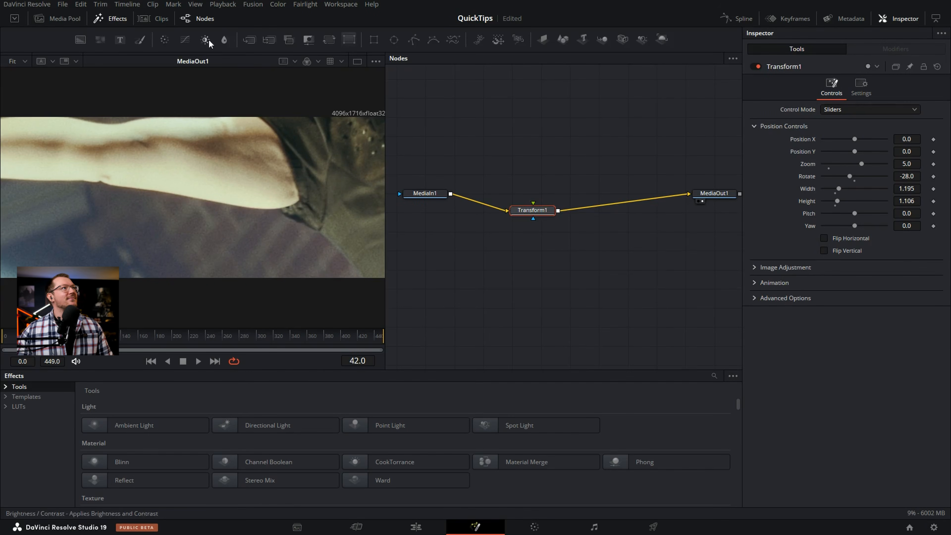
{"action": "left_click_drag", "start_coordinate": [224, 39], "coordinate": [527, 193]}
Replace all the Notepad text with the copied Transform and Blur nodes, review the code from the beginning, and close Notepad
{"action": "key", "text": "alt+Tab"}
{"action": "key", "text": "ctrl+a"}
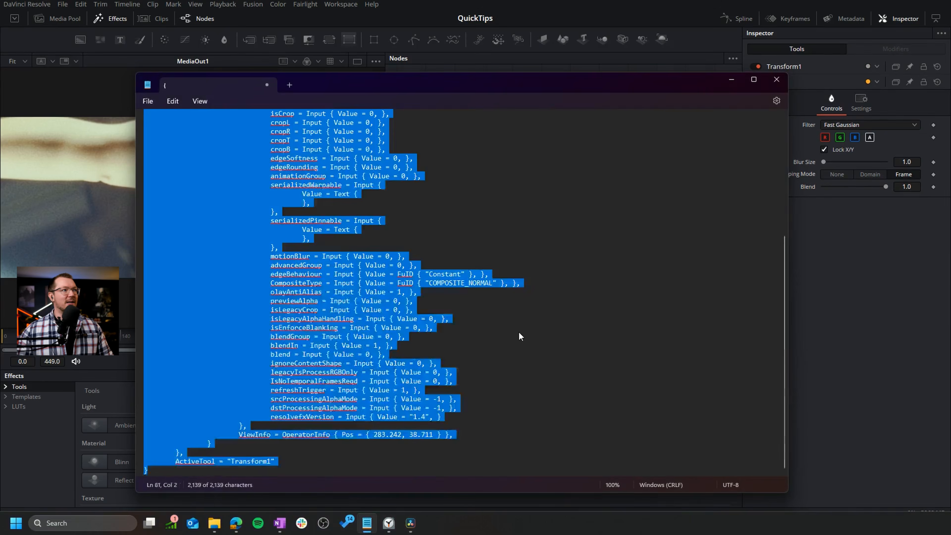
{"action": "key", "text": "BackSpace"}
{"action": "key", "text": "ctrl+v"}
{"action": "scroll", "coordinate": [517, 330], "scroll_direction": "up", "scroll_amount": 10}
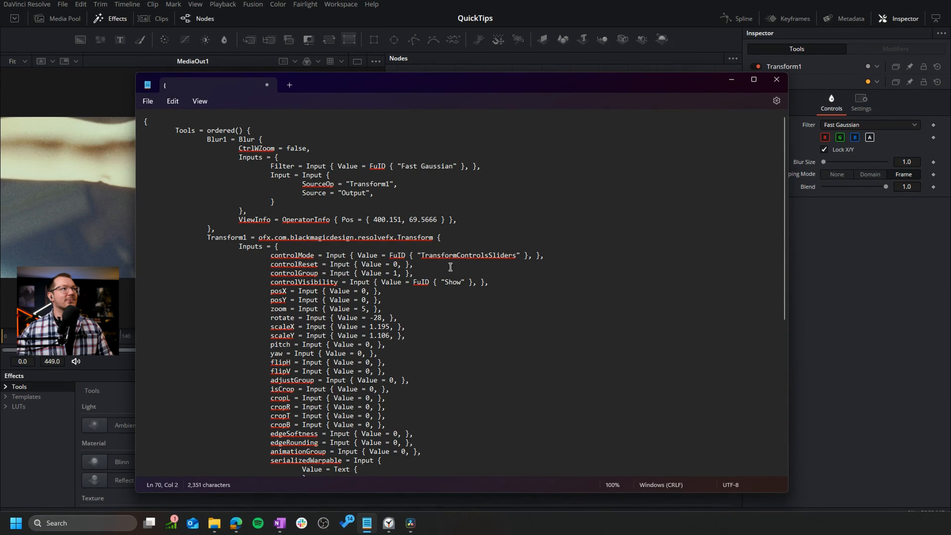
{"action": "left_click", "coordinate": [777, 79]}
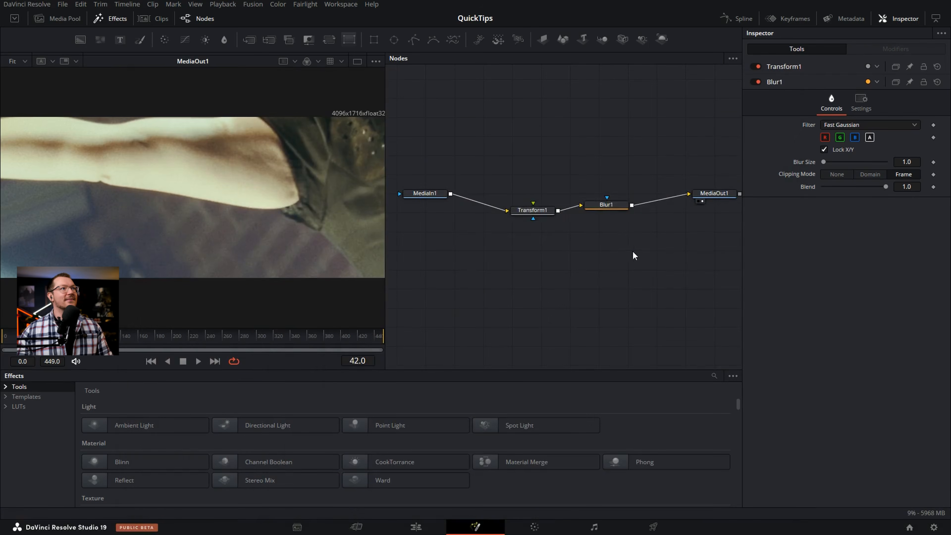
Delete the Transform1 and Blur1 nodes together and return to the Edit page
{"action": "left_click_drag", "start_coordinate": [635, 254], "coordinate": [512, 194]}
{"action": "key", "text": "Delete"}
{"action": "left_click", "coordinate": [415, 527]}
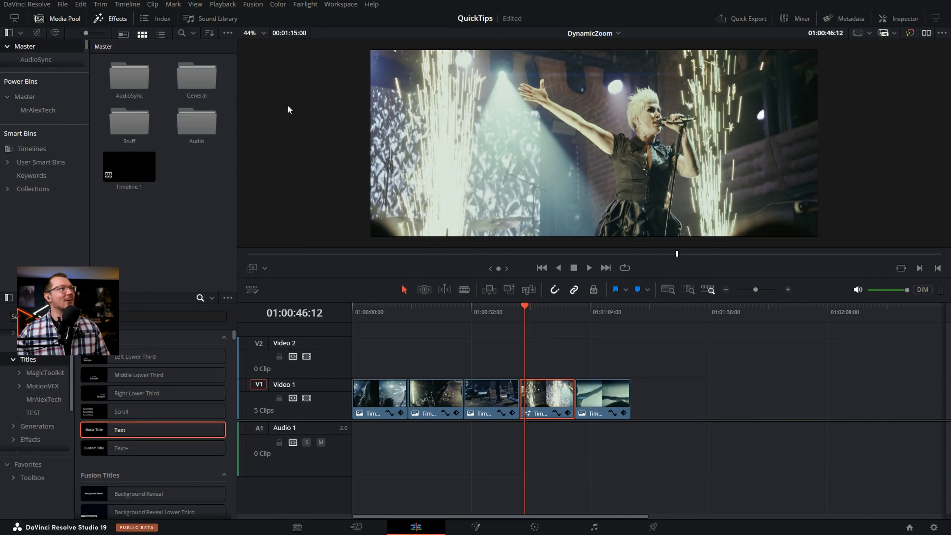
Enlarge the media pool's bin list to show every Master bin, open the General bin and look over its available commands, including Resync Media Files
{"action": "left_click_drag", "start_coordinate": [77, 72], "coordinate": [76, 168]}
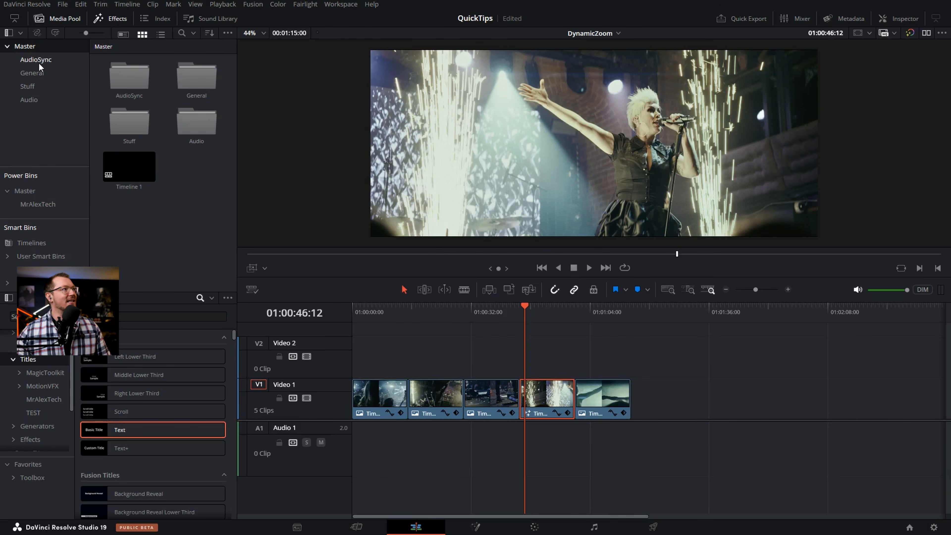
{"action": "left_click", "coordinate": [37, 75]}
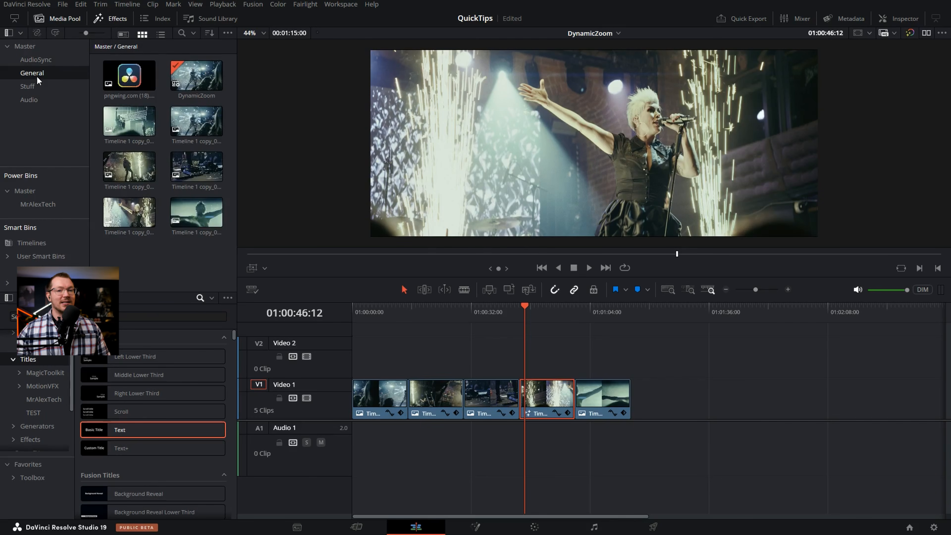
{"action": "left_click", "coordinate": [29, 99]}
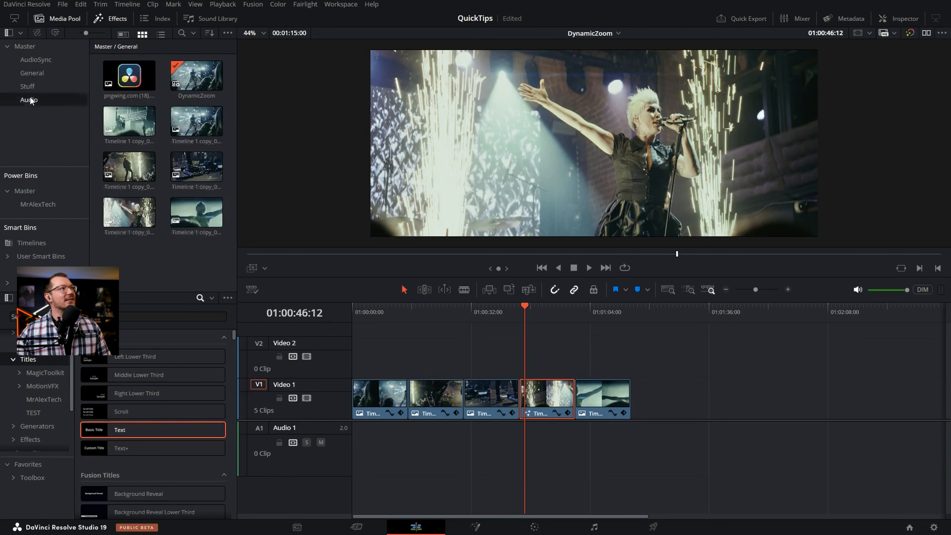
{"action": "left_click", "coordinate": [35, 73]}
{"action": "right_click", "coordinate": [34, 74]}
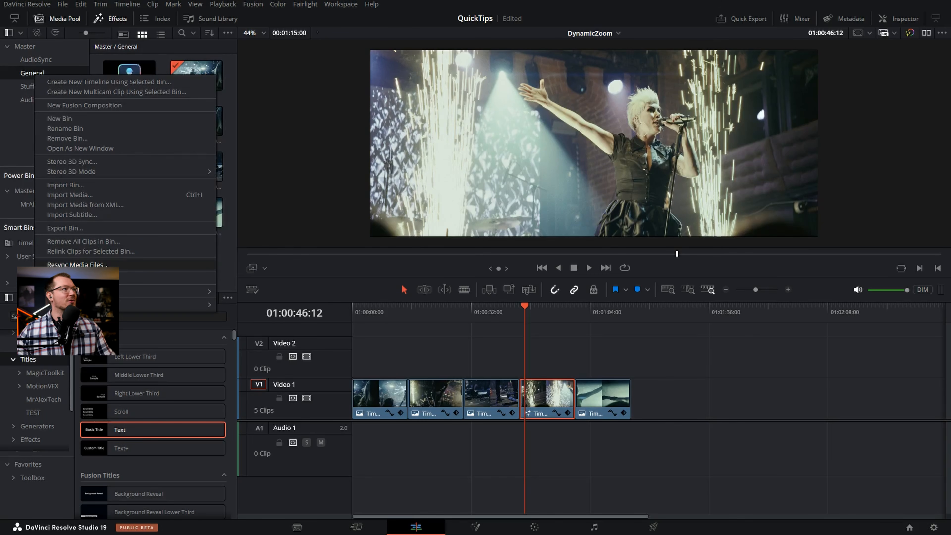
{"action": "left_click", "coordinate": [12, 141]}
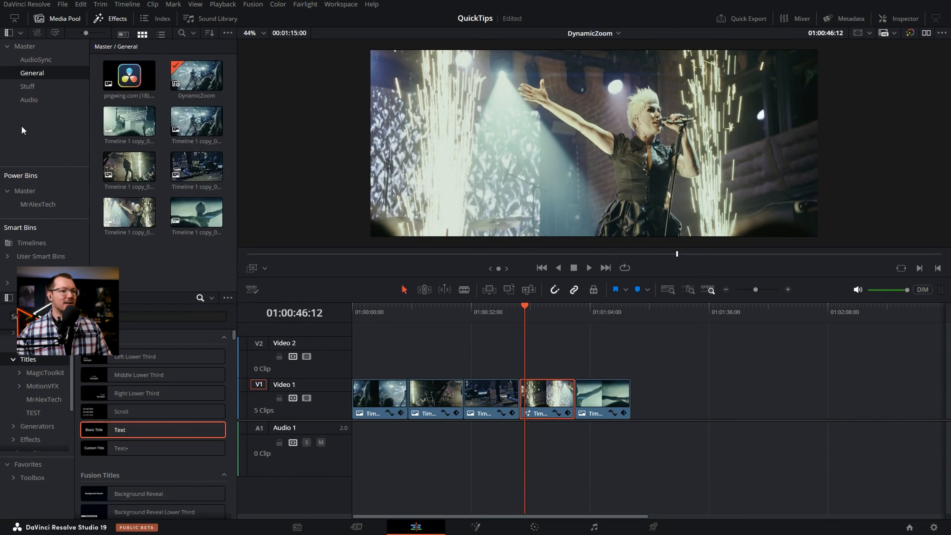
Switch to File Explorer and import the BRoll folder from the Media directory into the media pool as a bin under Master
{"action": "key", "text": "alt+Tab"}
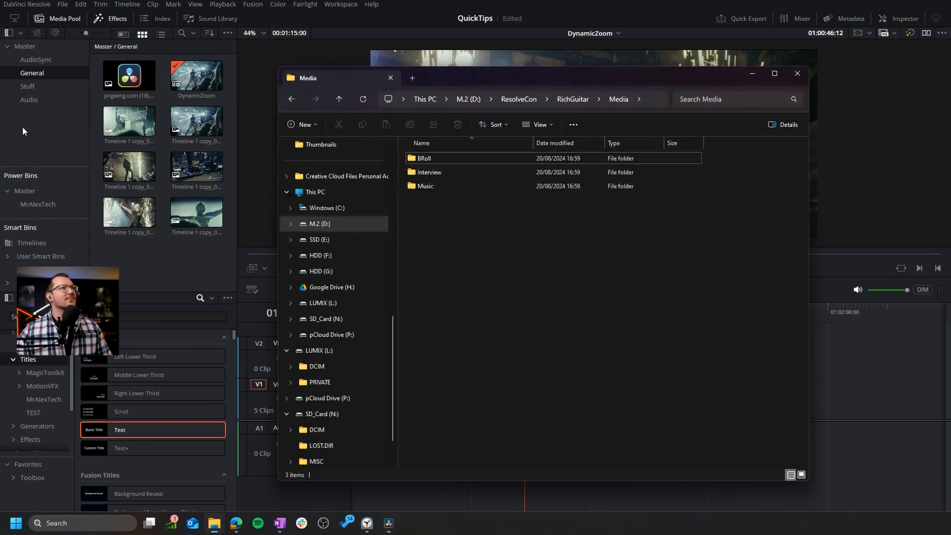
{"action": "left_click", "coordinate": [426, 158]}
{"action": "left_click_drag", "start_coordinate": [426, 159], "coordinate": [33, 130]}
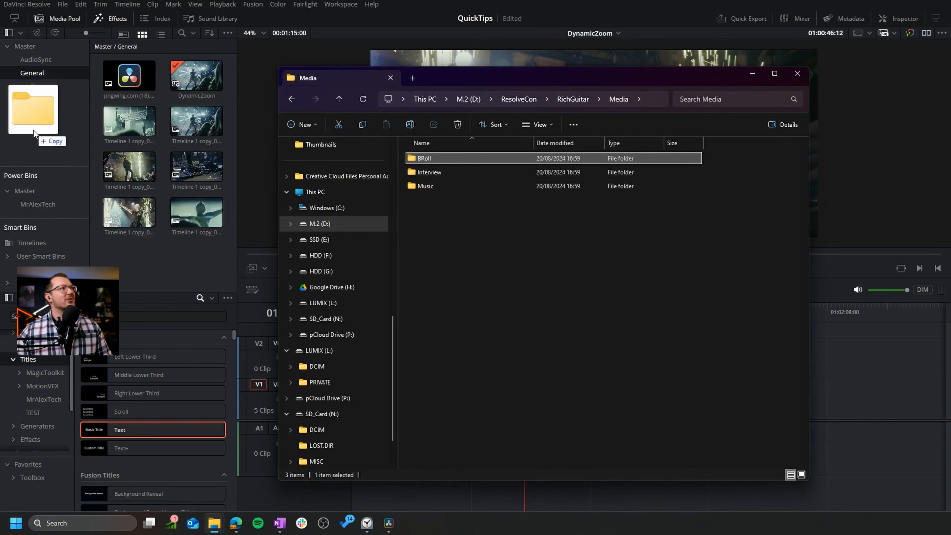
{"action": "left_click", "coordinate": [39, 131]}
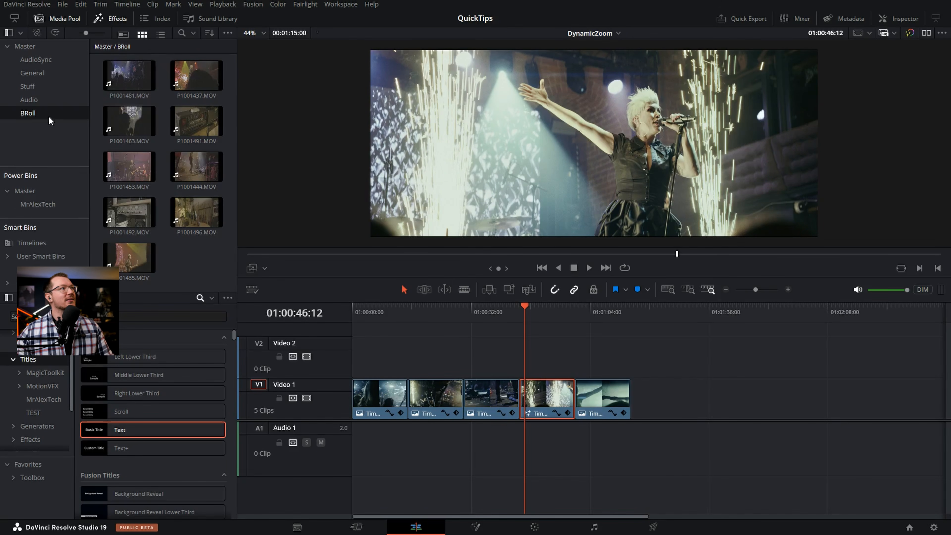
Look over the commands available for the BRoll bin and dismiss them
{"action": "right_click", "coordinate": [33, 116]}
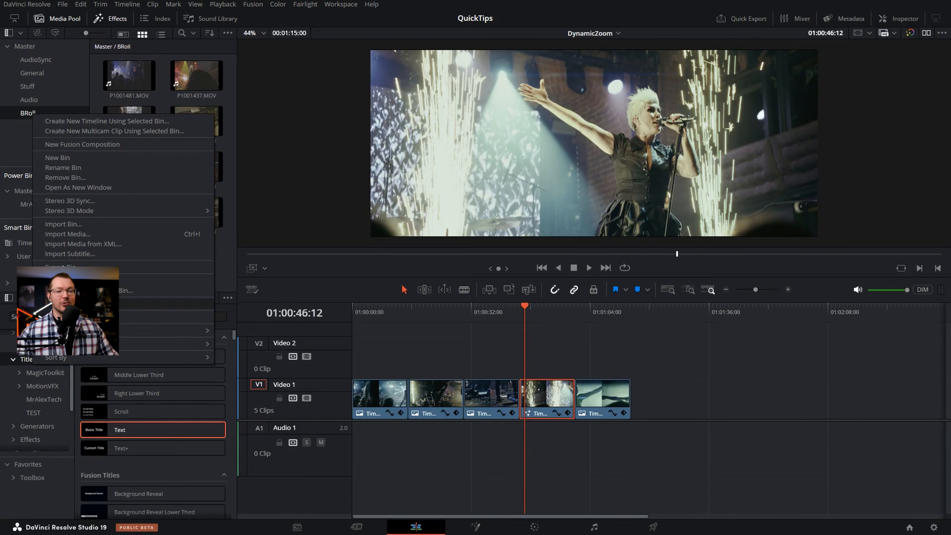
{"action": "left_click", "coordinate": [18, 139]}
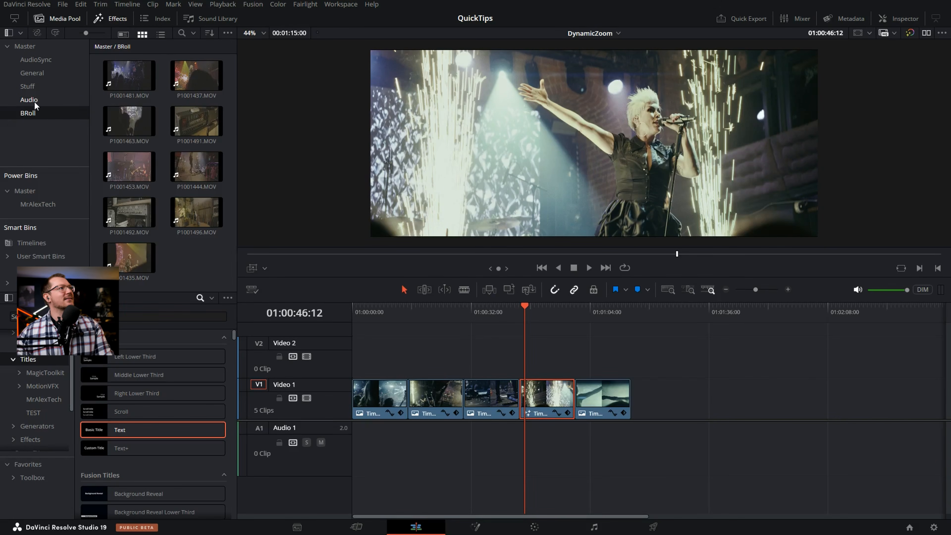
Hide the effects library, enlarge the media pool's Power Bins and Smart Bins sections, and check the options for showing these bins
{"action": "left_click", "coordinate": [112, 21]}
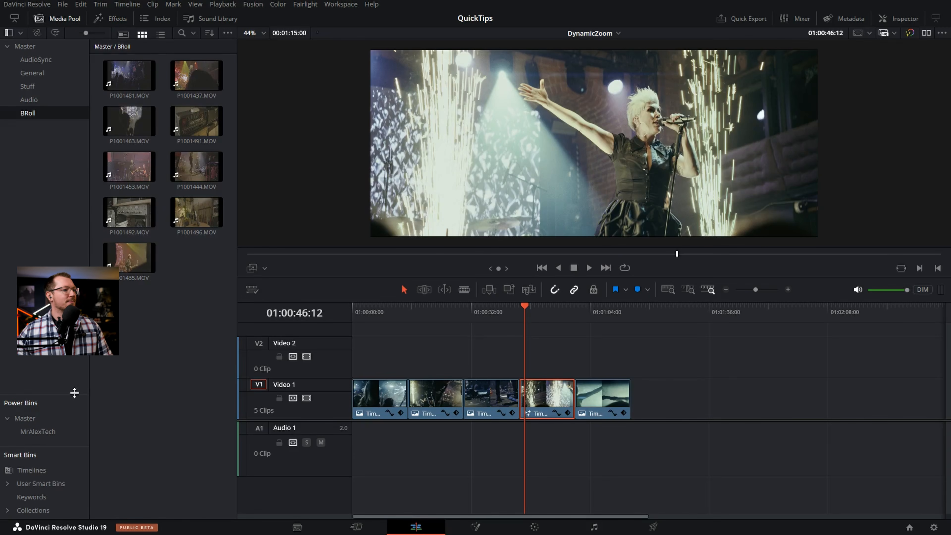
{"action": "left_click_drag", "start_coordinate": [82, 392], "coordinate": [77, 187]}
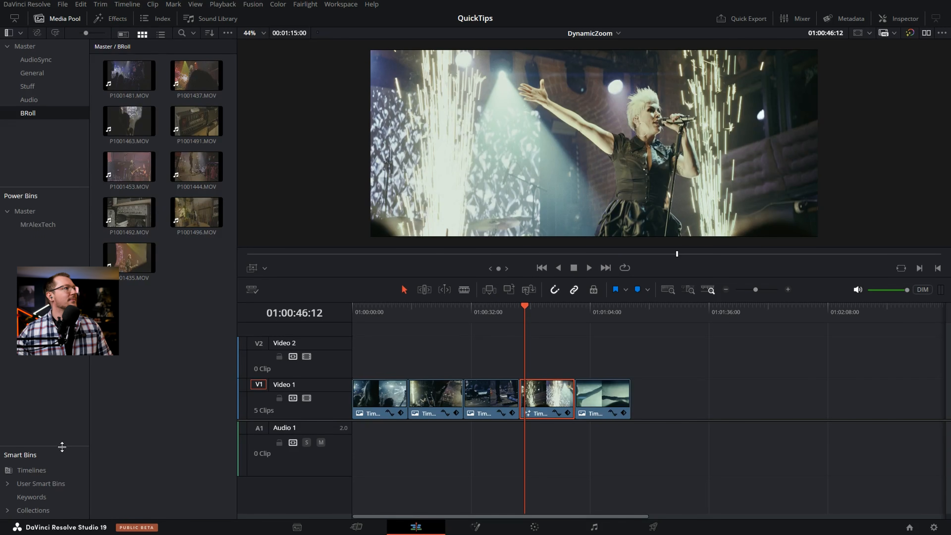
{"action": "left_click_drag", "start_coordinate": [61, 447], "coordinate": [57, 261]}
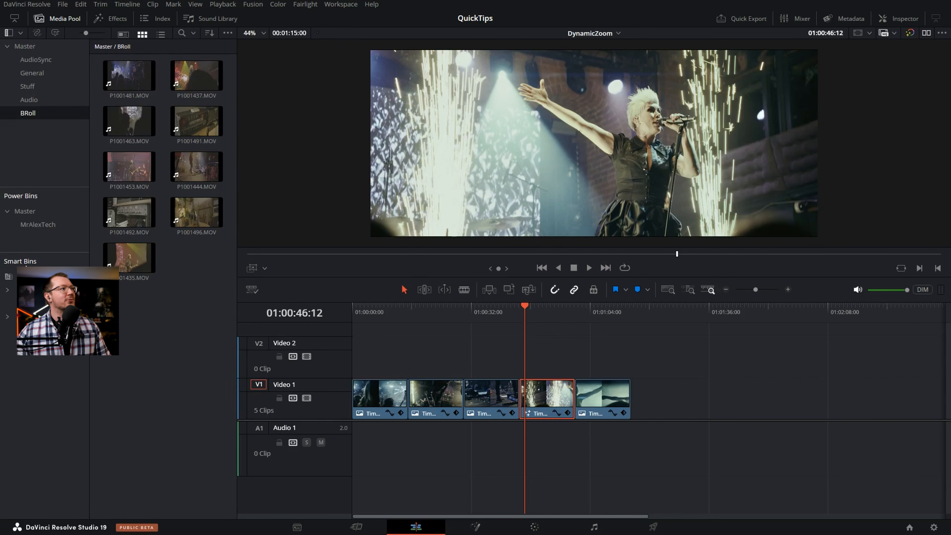
{"action": "left_click", "coordinate": [227, 34]}
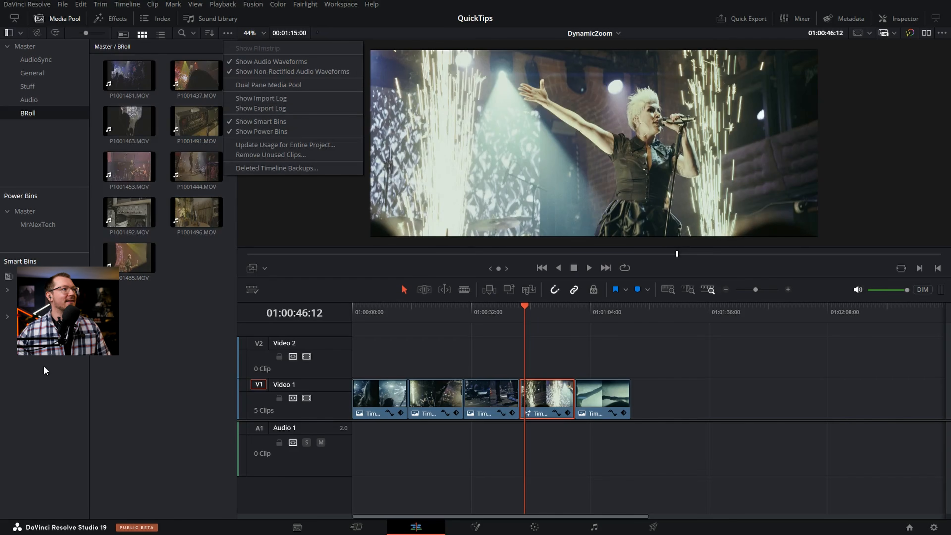
{"action": "left_click", "coordinate": [53, 368]}
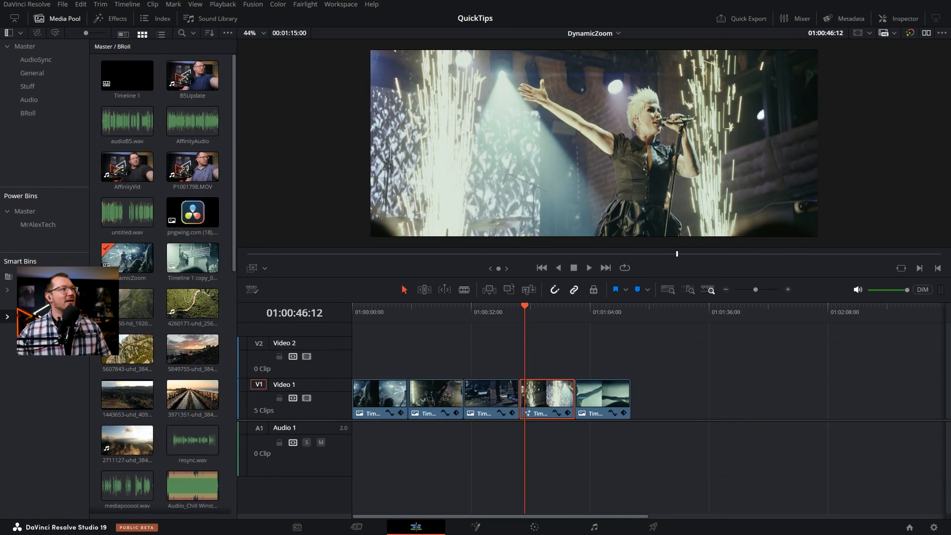
Expand the Collections smart bins and browse the Video Clips, Audio Only, Dialogue, Music, Effect and Silence bins
{"action": "left_click", "coordinate": [8, 317]}
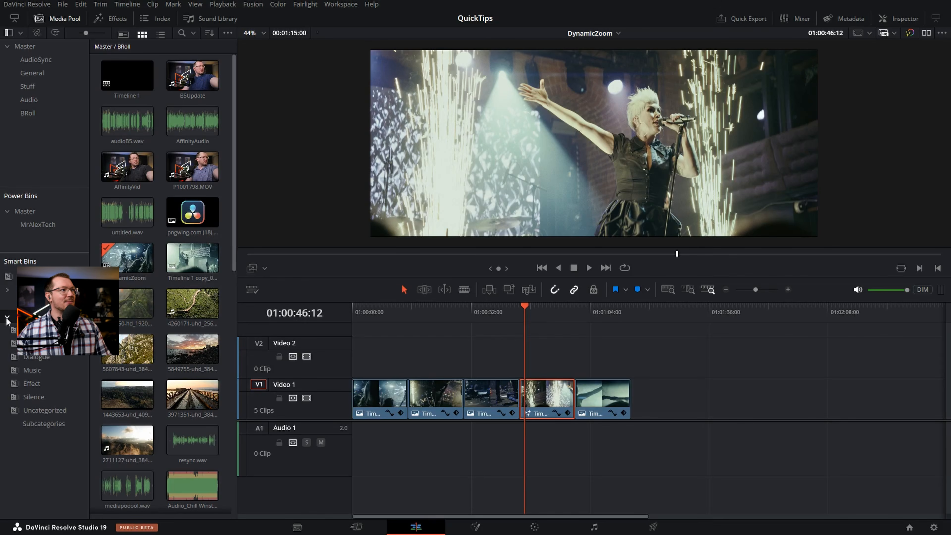
{"action": "left_click", "coordinate": [32, 330]}
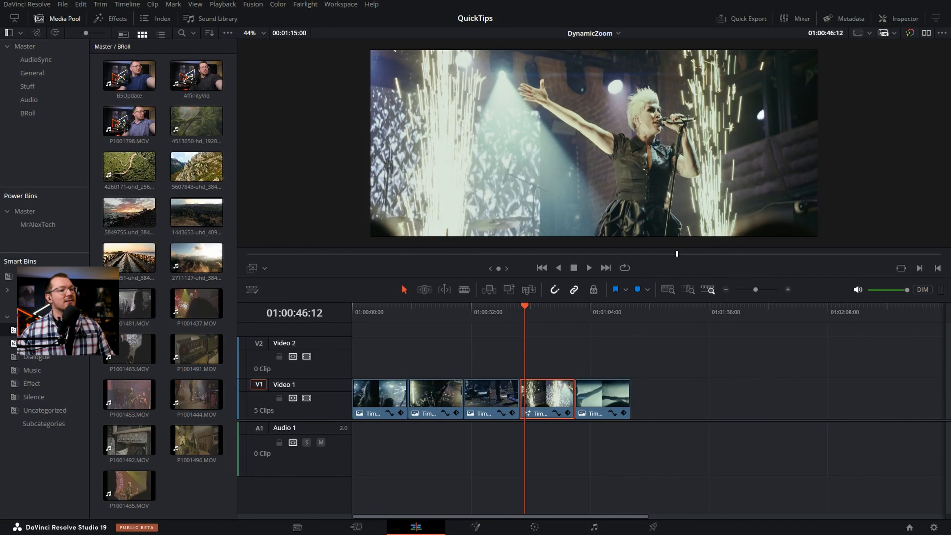
{"action": "left_click", "coordinate": [34, 343]}
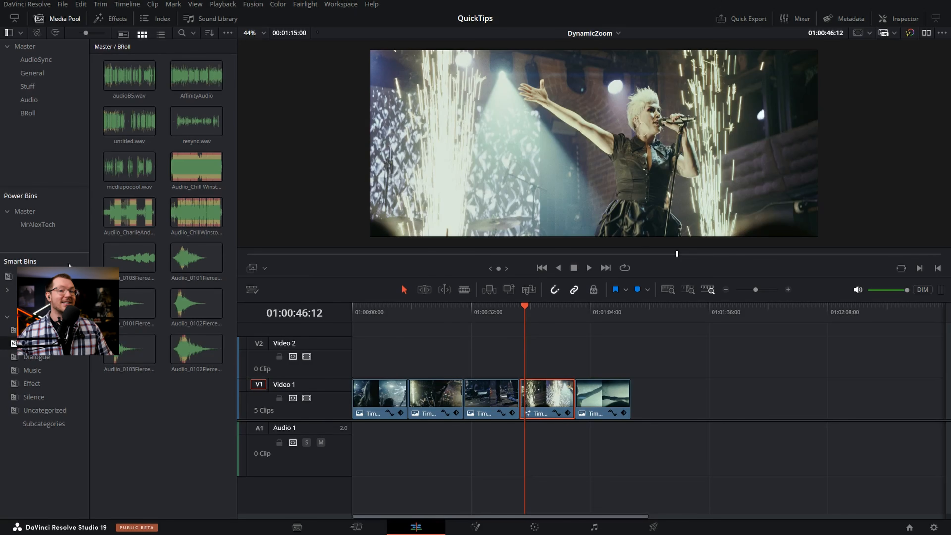
{"action": "left_click", "coordinate": [45, 358]}
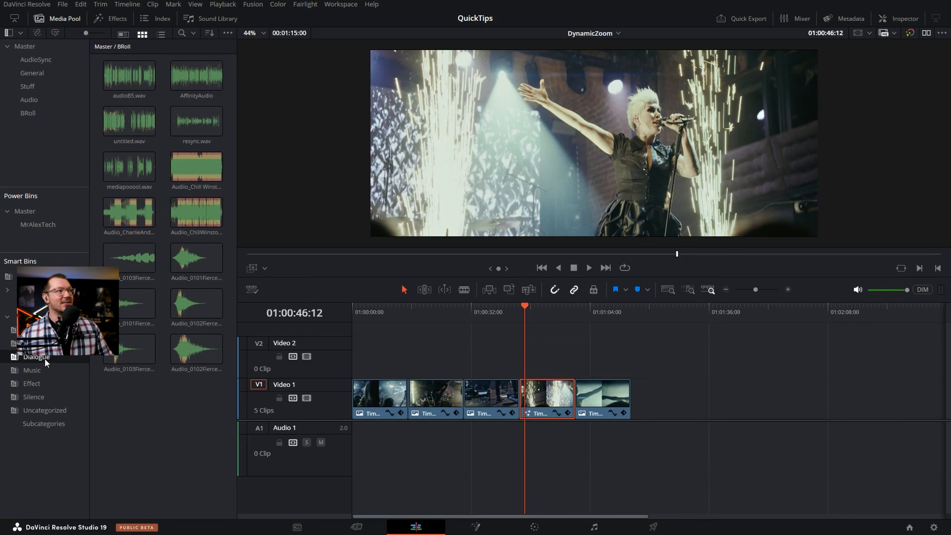
{"action": "left_click", "coordinate": [36, 370]}
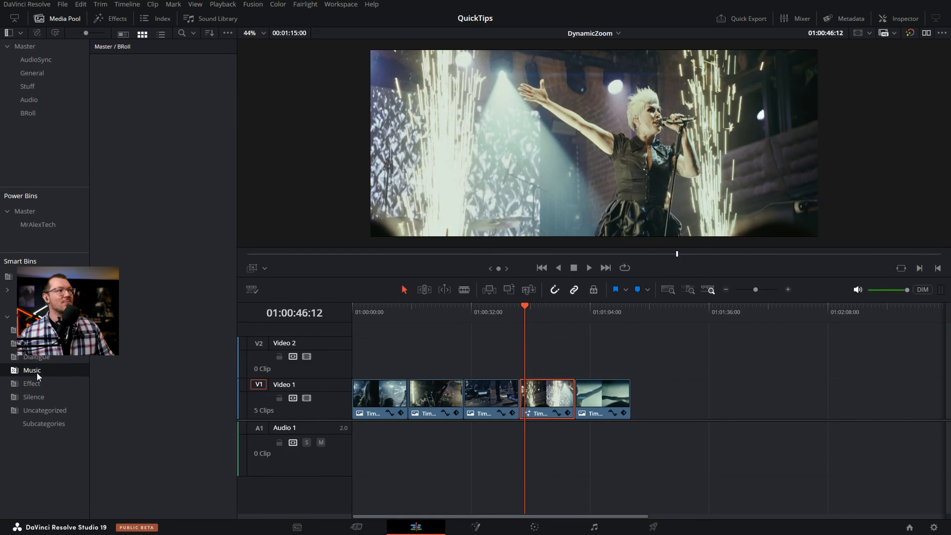
{"action": "left_click", "coordinate": [31, 385]}
{"action": "left_click", "coordinate": [35, 398]}
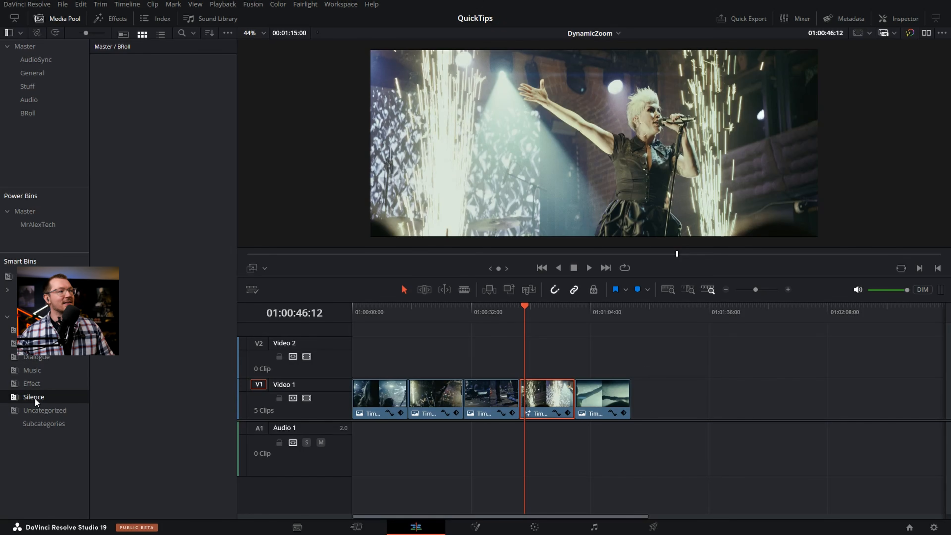
Run the Audio Classification analysis on all clips in the Audio Only smart bin and clear the selection
{"action": "left_click", "coordinate": [33, 343]}
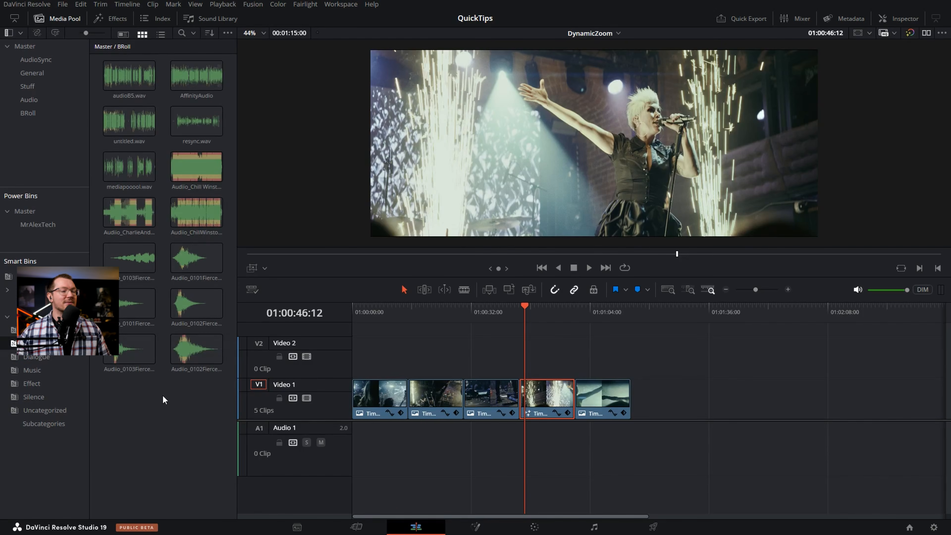
{"action": "left_click_drag", "start_coordinate": [209, 401], "coordinate": [118, 56]}
{"action": "right_click", "coordinate": [124, 79]}
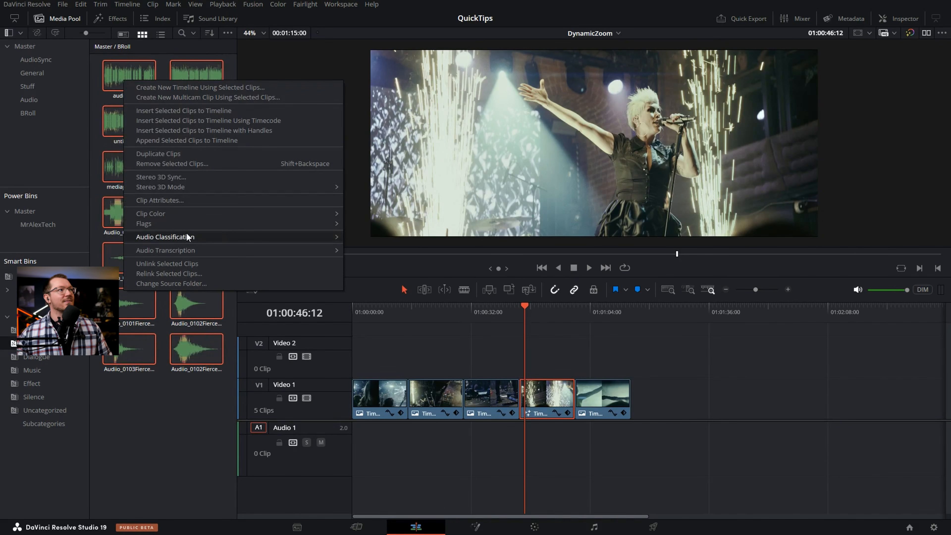
{"action": "mouse_move", "coordinate": [187, 235]}
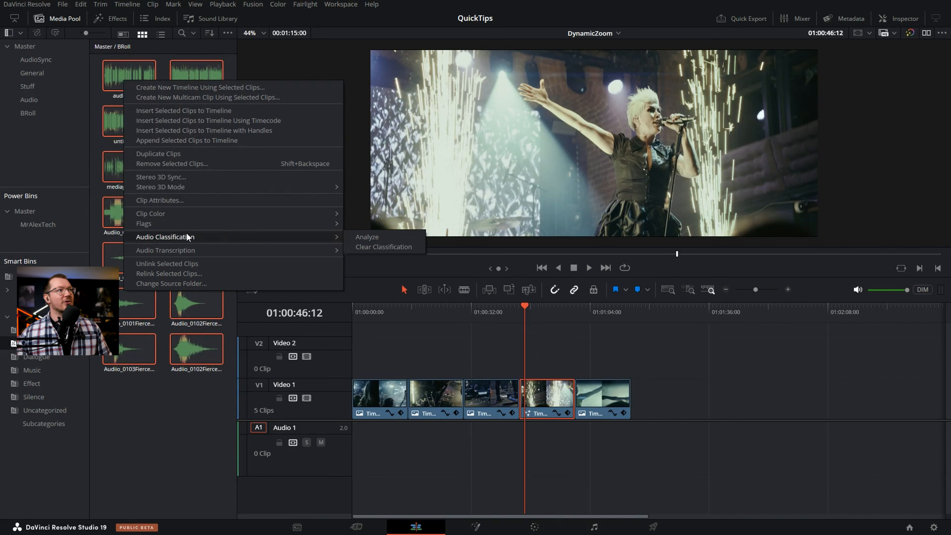
{"action": "left_click", "coordinate": [375, 236]}
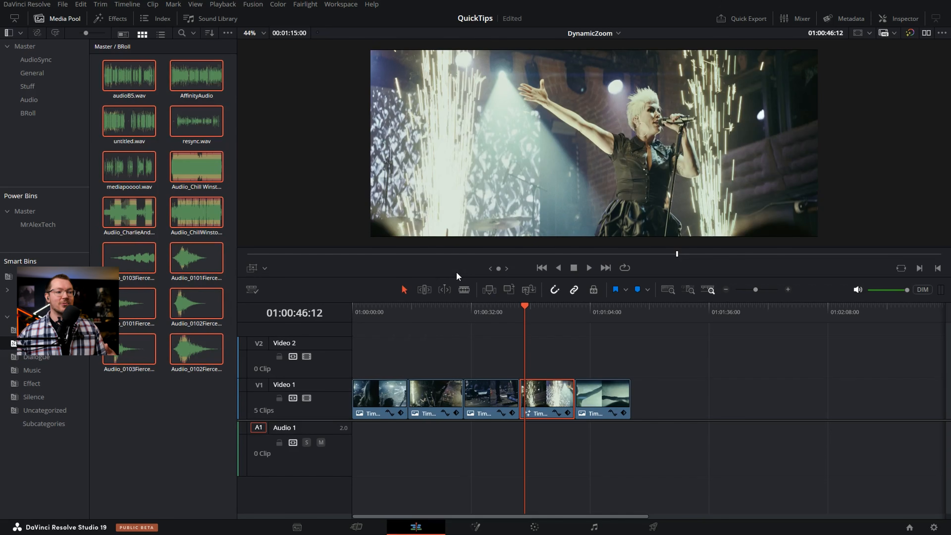
{"action": "left_click", "coordinate": [164, 402]}
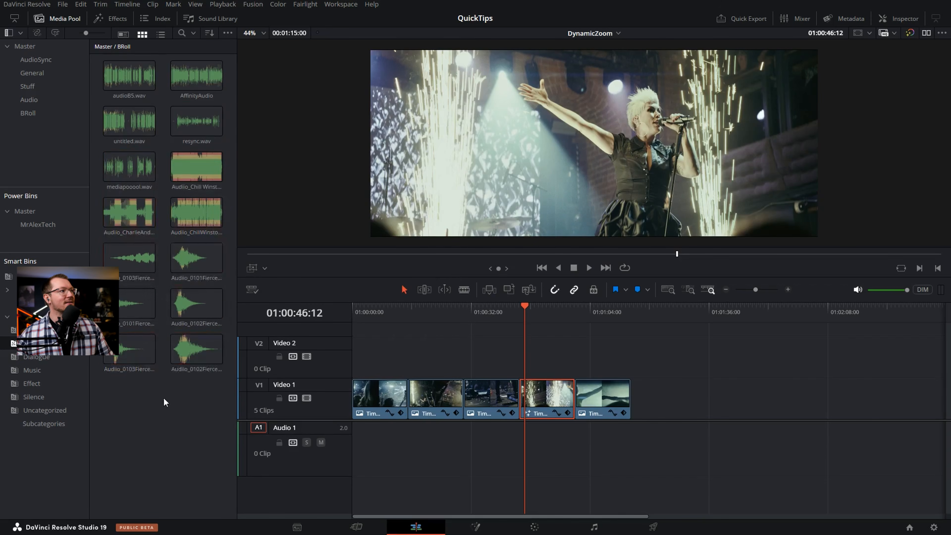
Examine the classified clips in the Dialogue, Music and Effect smart bins
{"action": "left_click", "coordinate": [37, 358]}
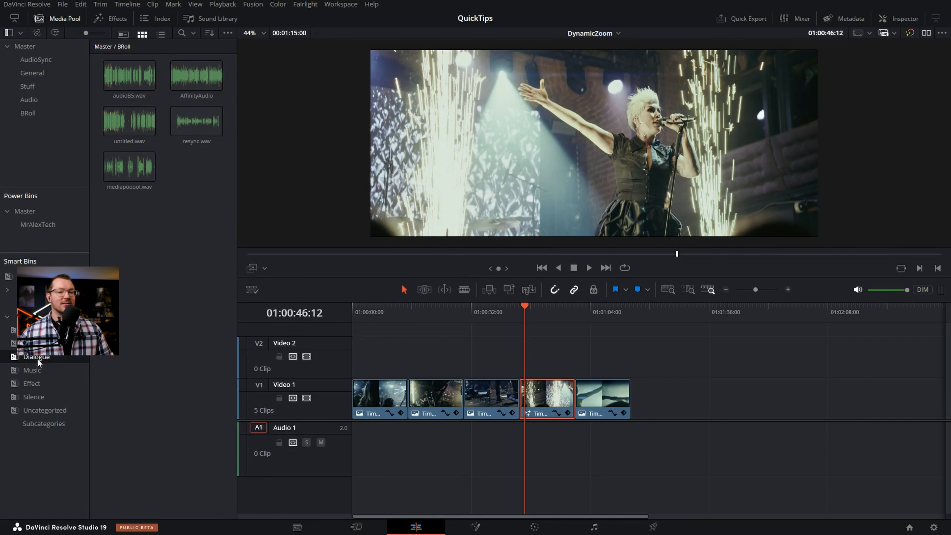
{"action": "left_click", "coordinate": [31, 371]}
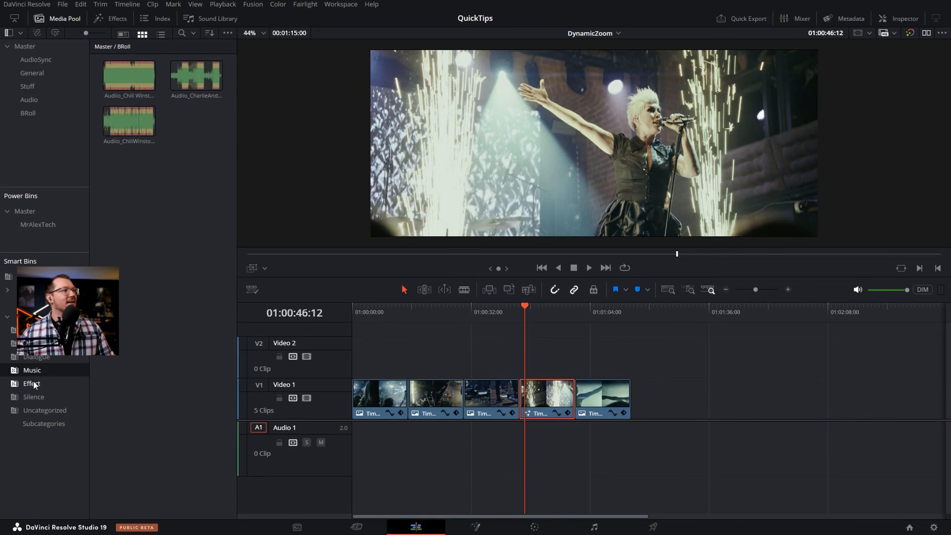
{"action": "left_click", "coordinate": [33, 383]}
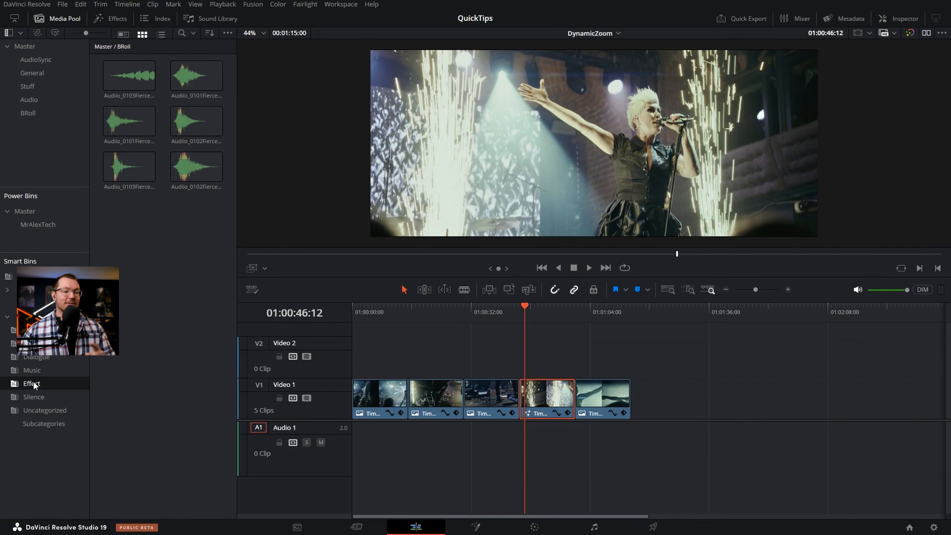
Expand User Smart Bins, compare the first bin's clips with all clips on the timeline, and view the second bin's contents
{"action": "left_click", "coordinate": [7, 291]}
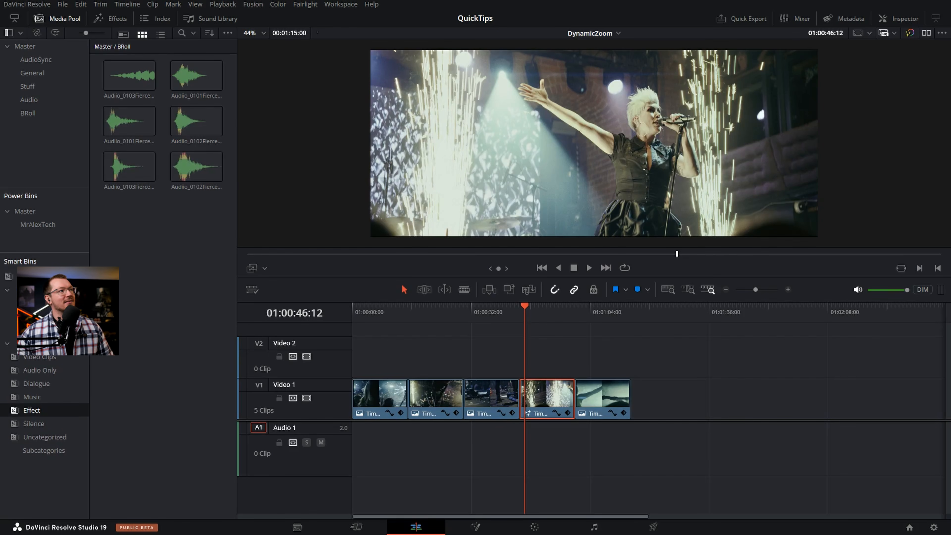
{"action": "left_click", "coordinate": [34, 303]}
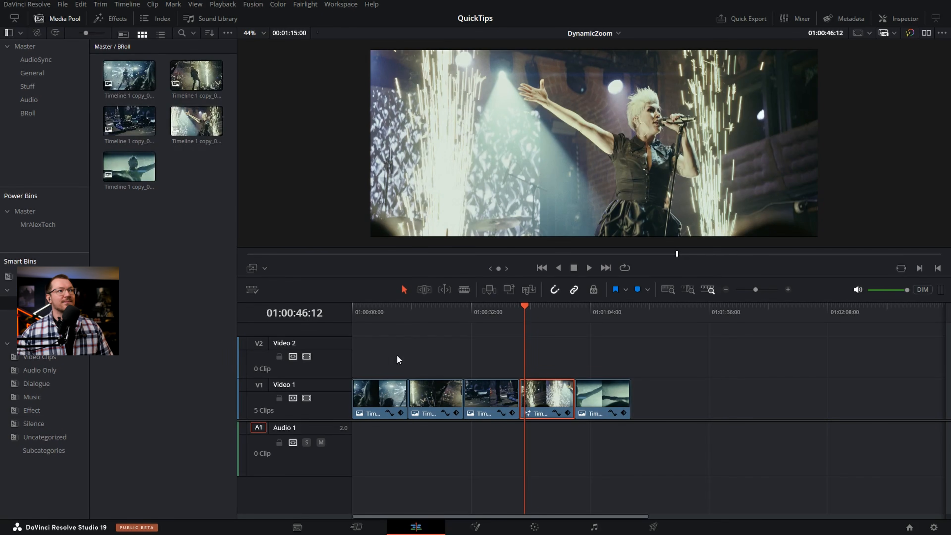
{"action": "left_click_drag", "start_coordinate": [386, 333], "coordinate": [620, 430]}
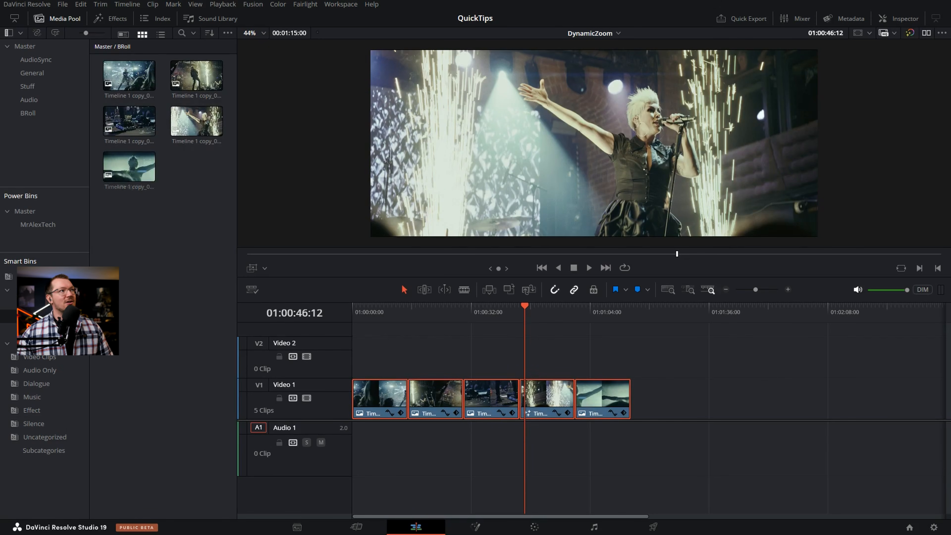
{"action": "left_click", "coordinate": [35, 317]}
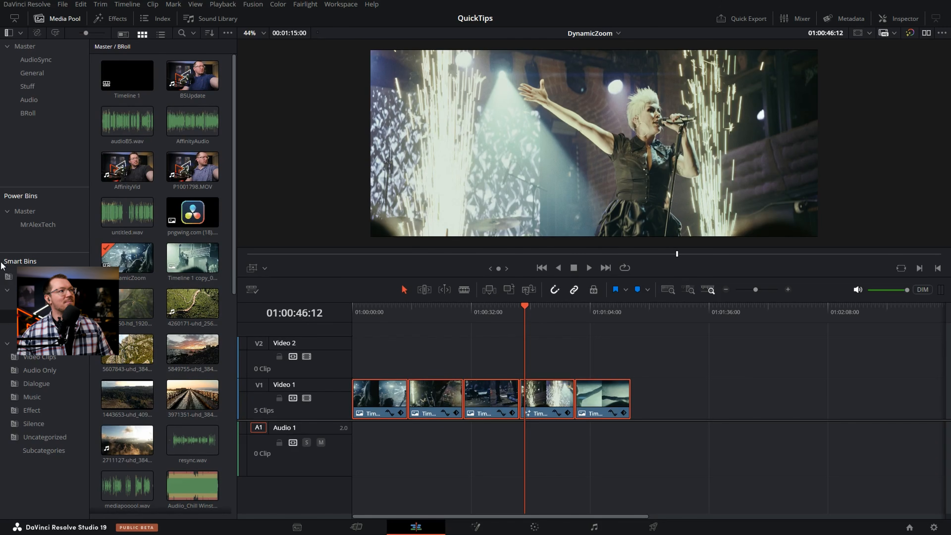
Collapse the Collections group and start a new smart bin named Used
{"action": "left_click", "coordinate": [13, 341]}
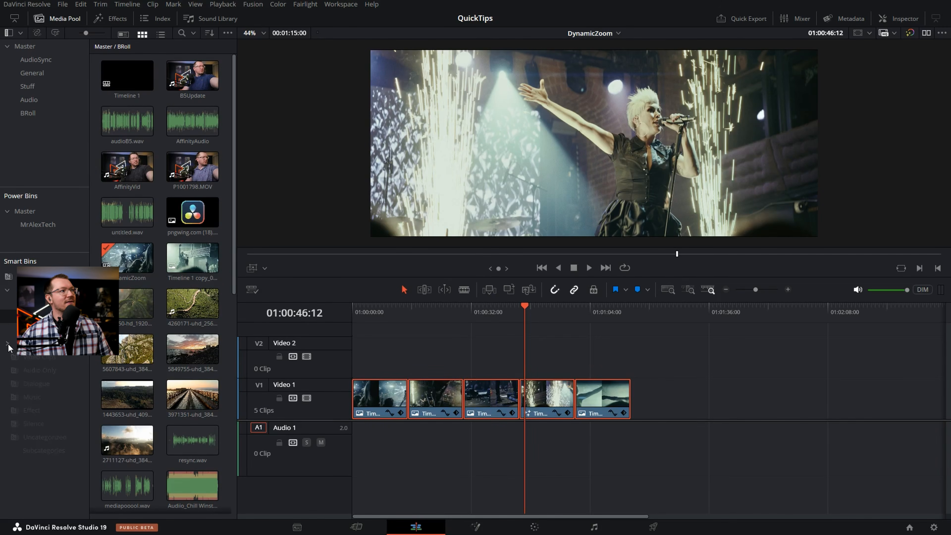
{"action": "right_click", "coordinate": [39, 373]}
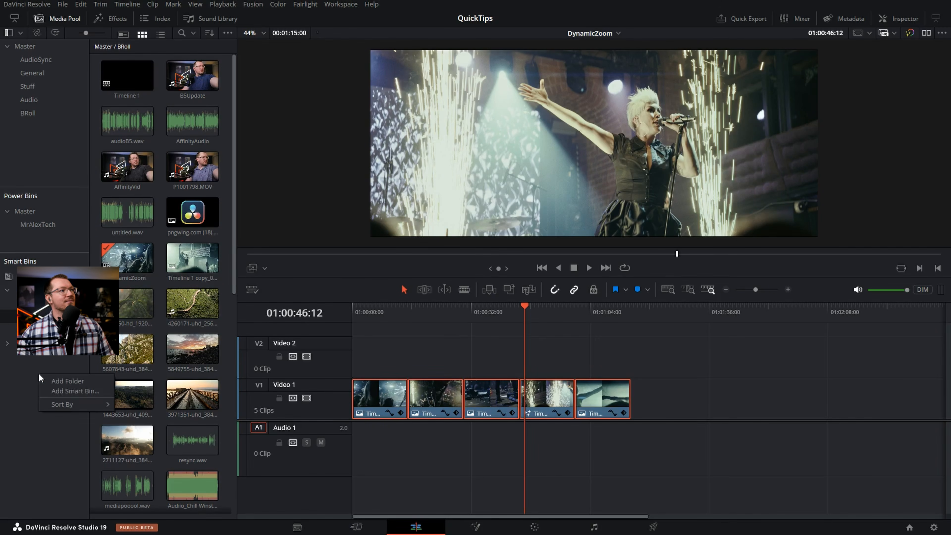
{"action": "left_click", "coordinate": [73, 391]}
{"action": "left_click_drag", "start_coordinate": [413, 176], "coordinate": [463, 183]}
{"action": "left_click_drag", "start_coordinate": [400, 205], "coordinate": [240, 193]}
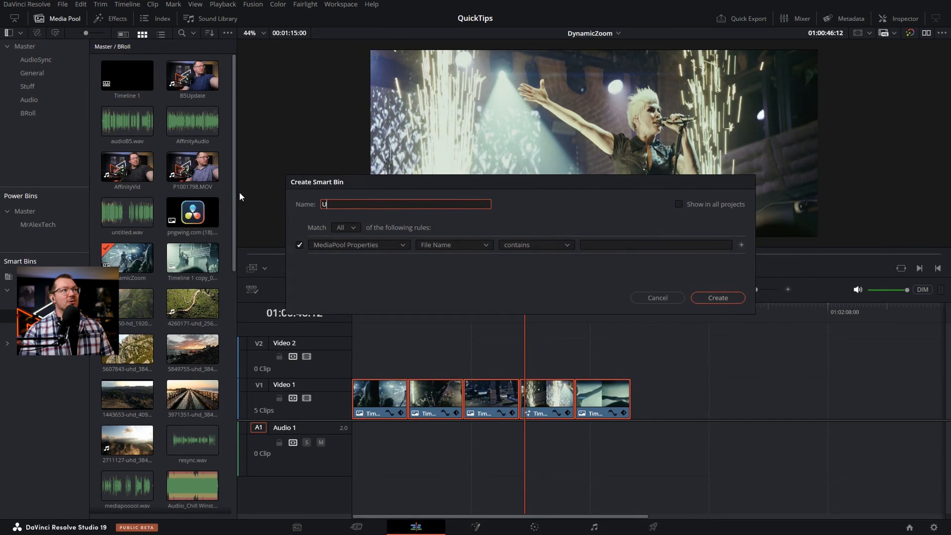
{"action": "type", "text": "Used"}
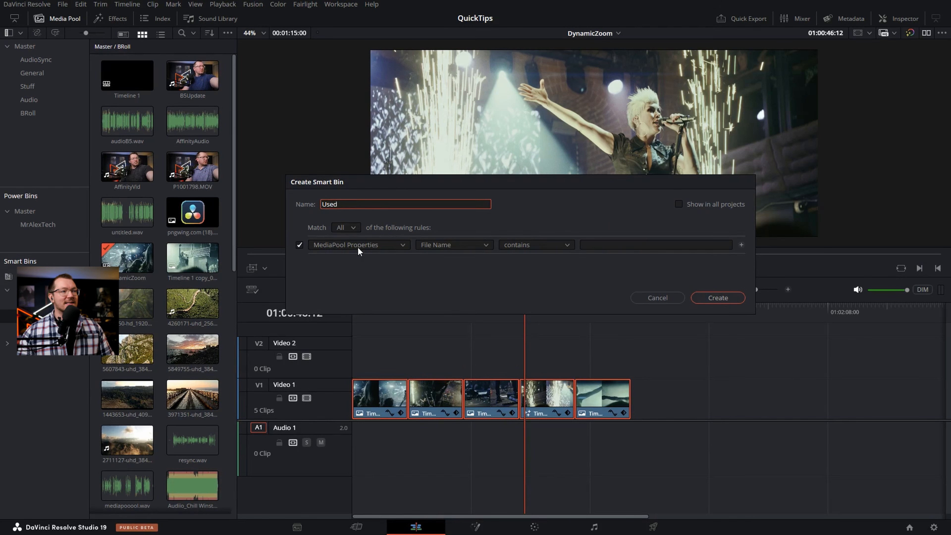
Set the Used smart bin's MediaPool Properties rule to Usage is greater than 0
{"action": "left_click", "coordinate": [465, 249]}
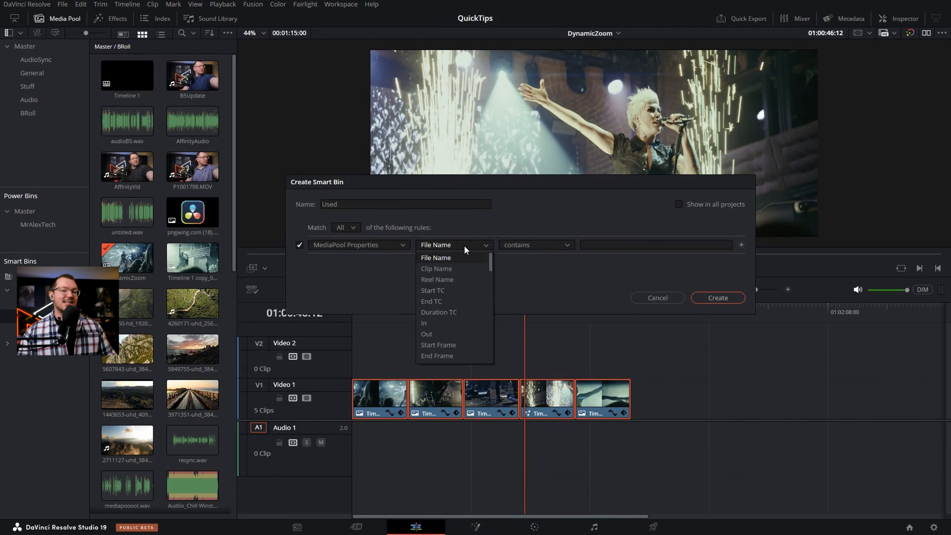
{"action": "left_click", "coordinate": [465, 246]}
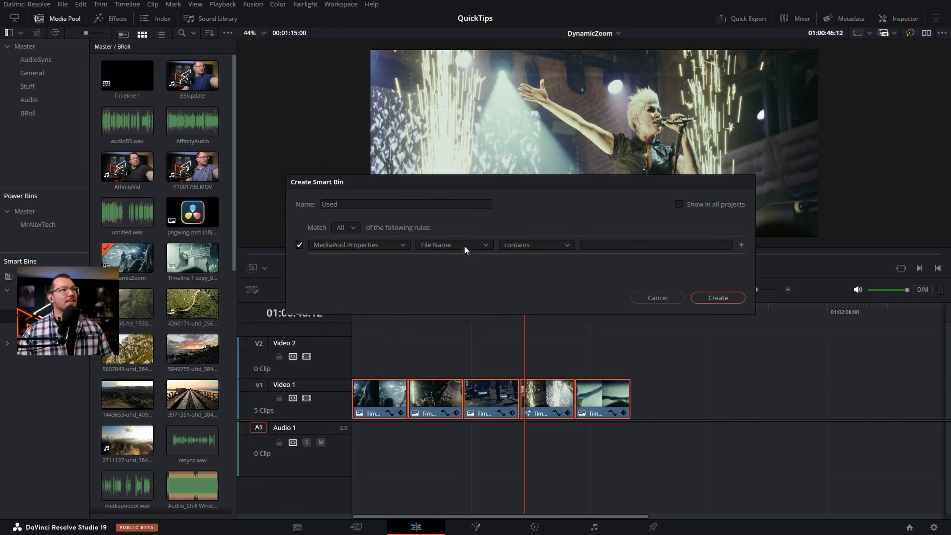
{"action": "left_click", "coordinate": [464, 246]}
{"action": "scroll", "coordinate": [464, 263], "scroll_direction": "down", "scroll_amount": 2}
{"action": "scroll", "coordinate": [461, 284], "scroll_direction": "down", "scroll_amount": 3}
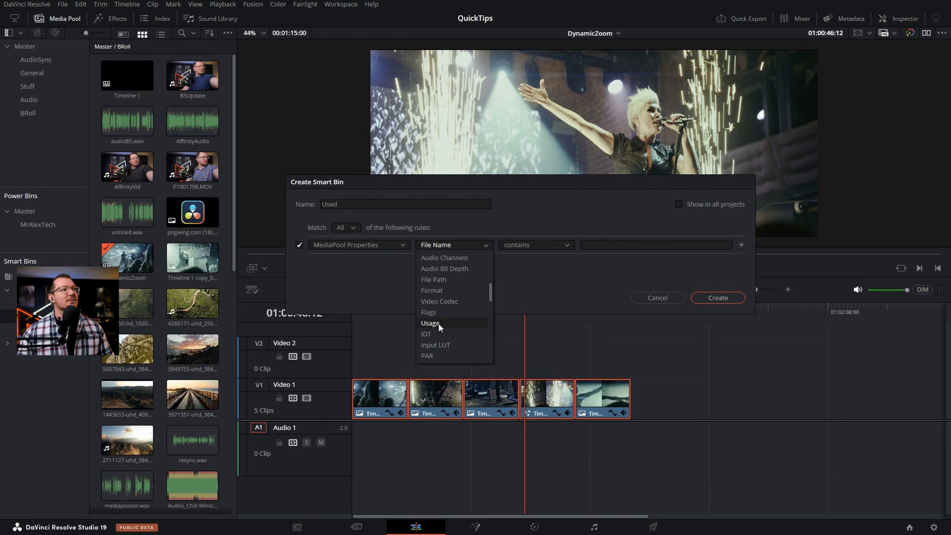
{"action": "left_click", "coordinate": [431, 323]}
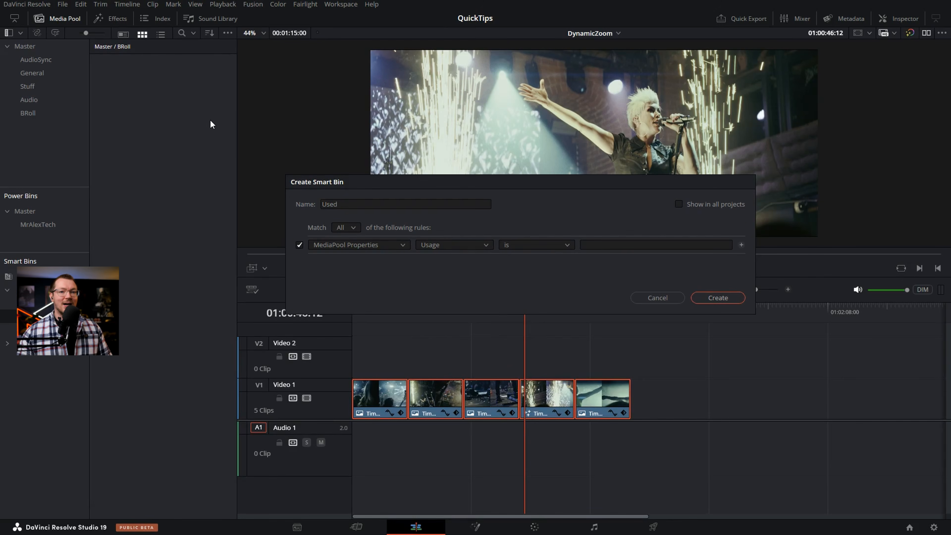
{"action": "left_click", "coordinate": [529, 245]}
{"action": "left_click", "coordinate": [528, 280]}
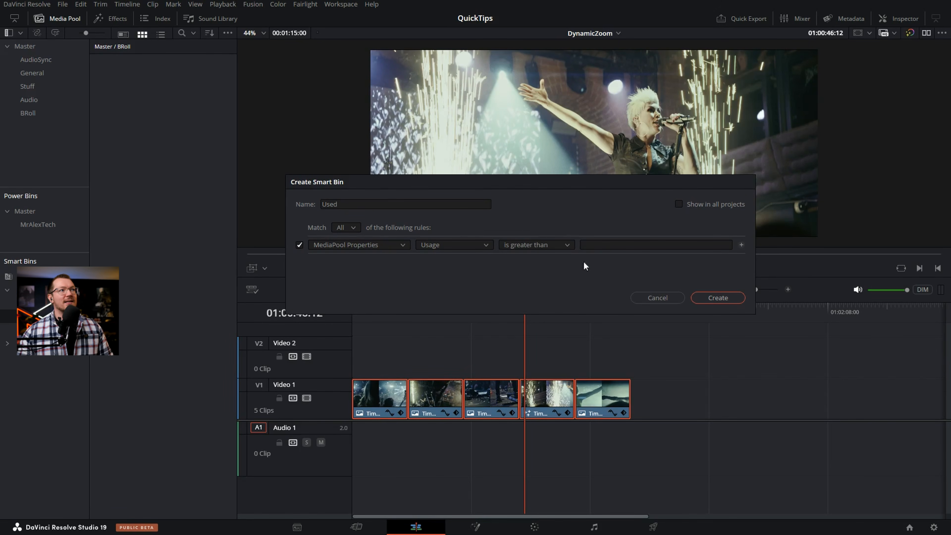
{"action": "left_click", "coordinate": [611, 246]}
{"action": "type", "text": "0"}
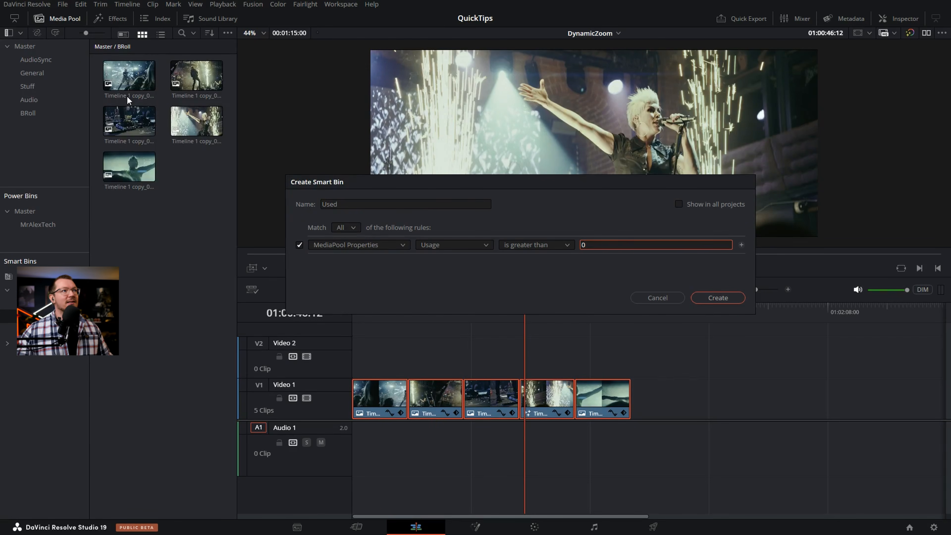
Switch the usage rule's comparison to is less than and make the smart bin show in all projects
{"action": "left_click", "coordinate": [545, 245]}
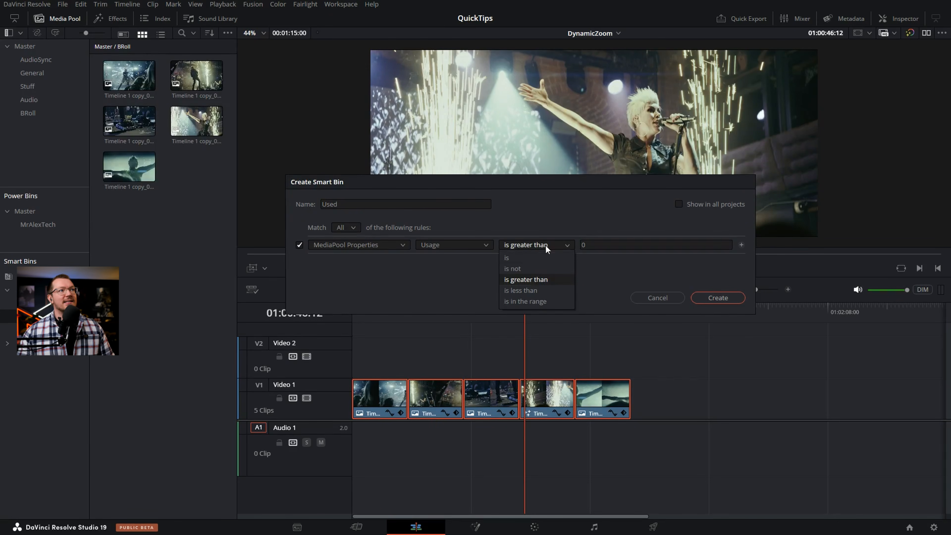
{"action": "left_click", "coordinate": [544, 290]}
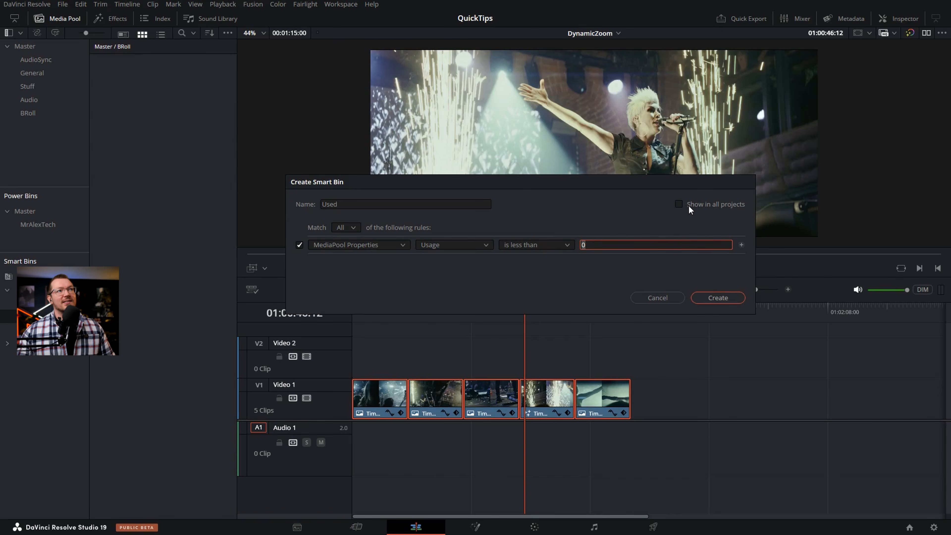
{"action": "left_click", "coordinate": [680, 205]}
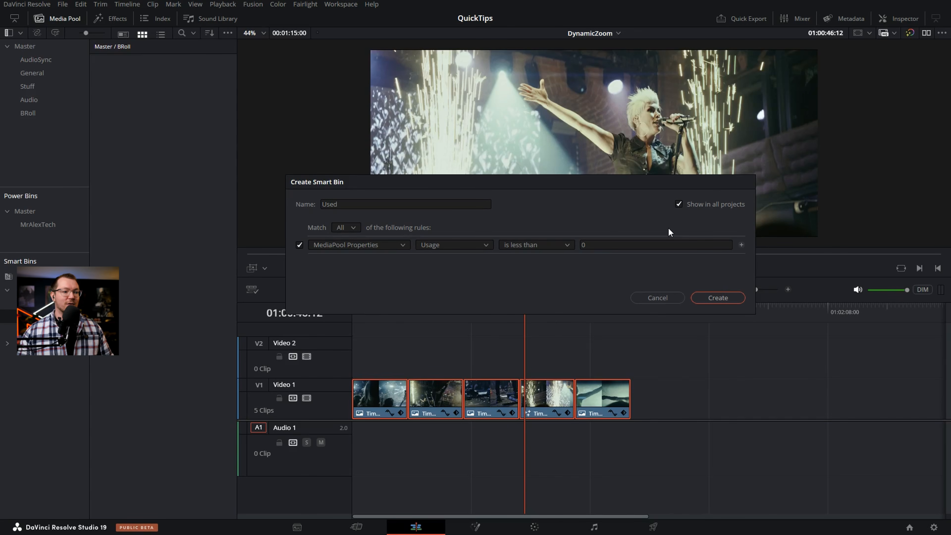
Rename the new smart bin to 24fps
{"action": "double_click", "coordinate": [382, 205]}
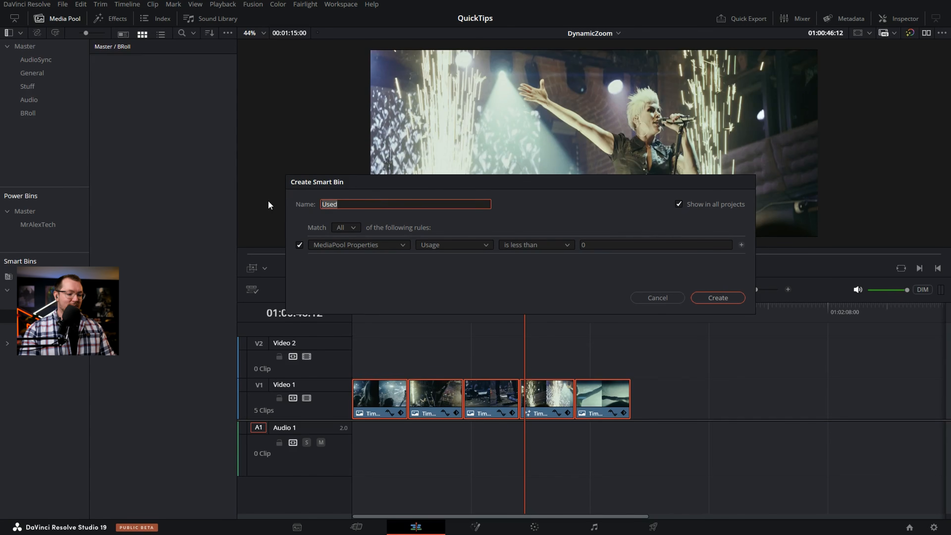
{"action": "type", "text": "24"}
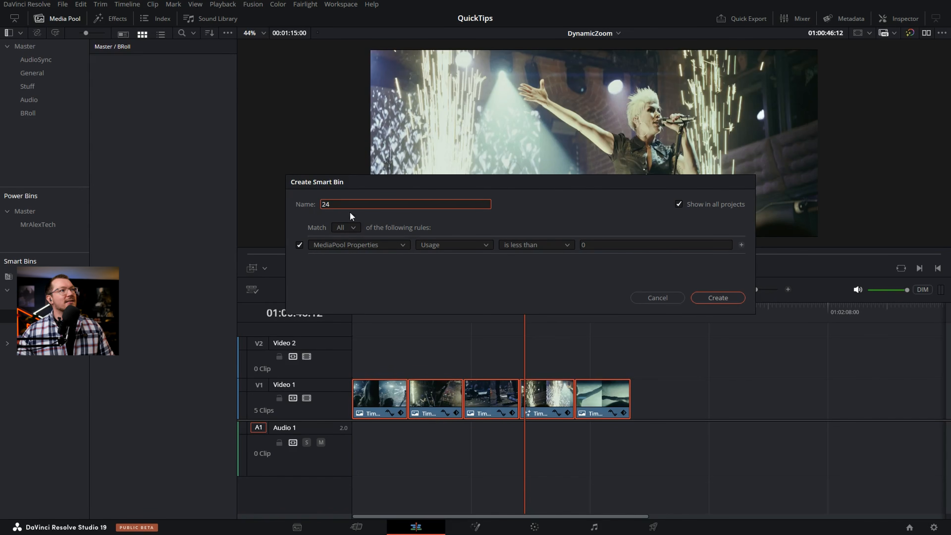
{"action": "type", "text": "ps"}
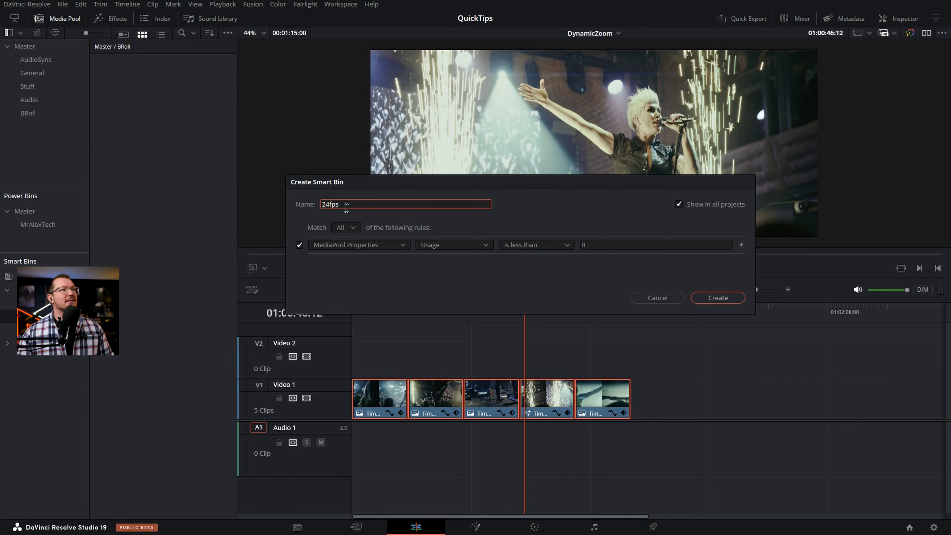
Change the smart bin's rule to Shot Frame Rate is 23.976
{"action": "left_click", "coordinate": [442, 244]}
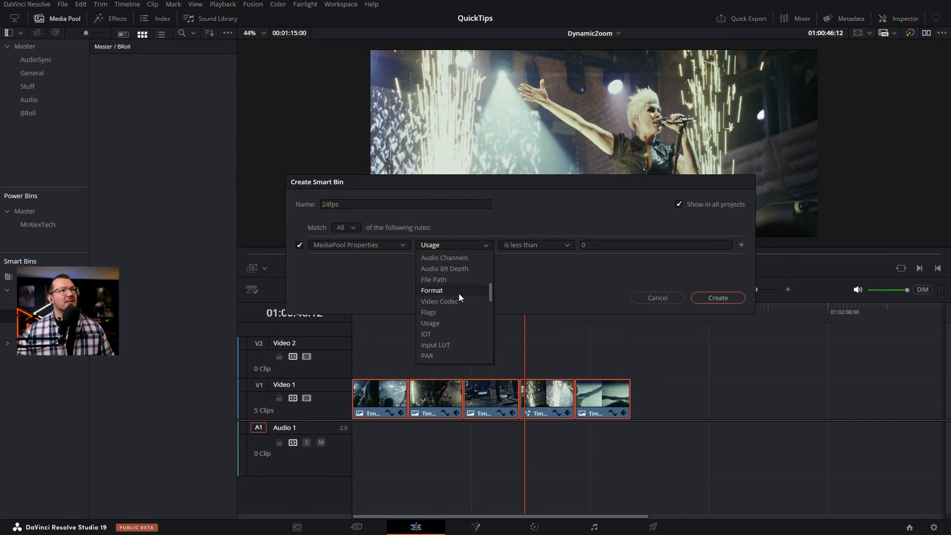
{"action": "scroll", "coordinate": [459, 296], "scroll_direction": "up", "scroll_amount": 2}
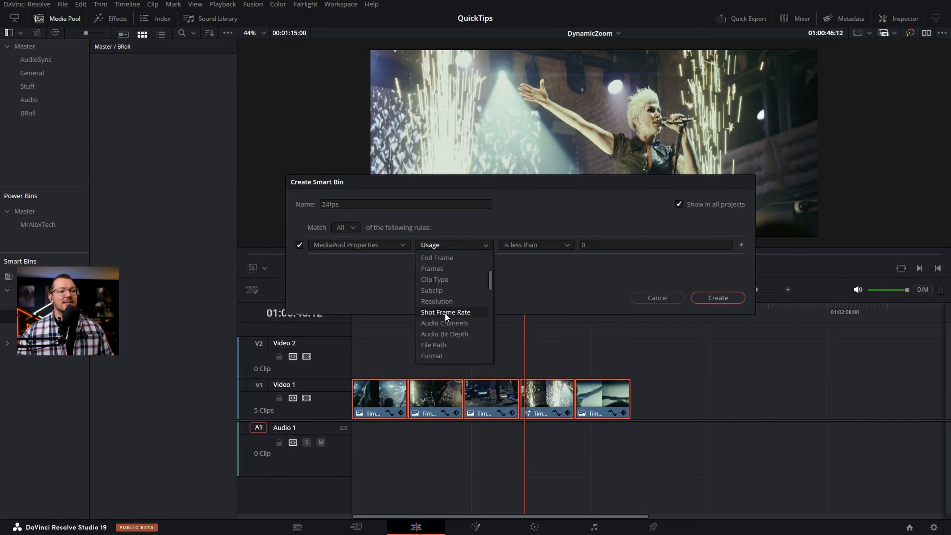
{"action": "left_click", "coordinate": [446, 312]}
{"action": "left_click", "coordinate": [623, 245]}
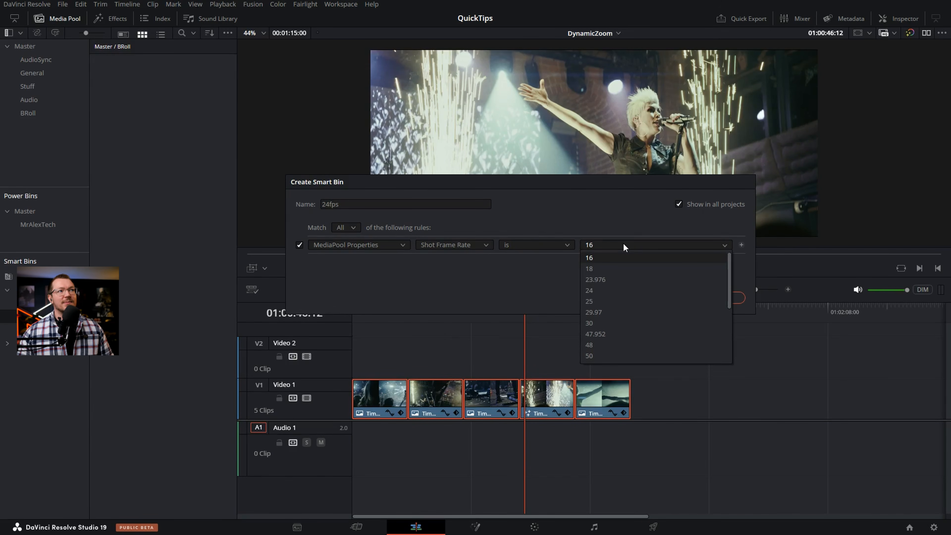
{"action": "left_click", "coordinate": [606, 285]}
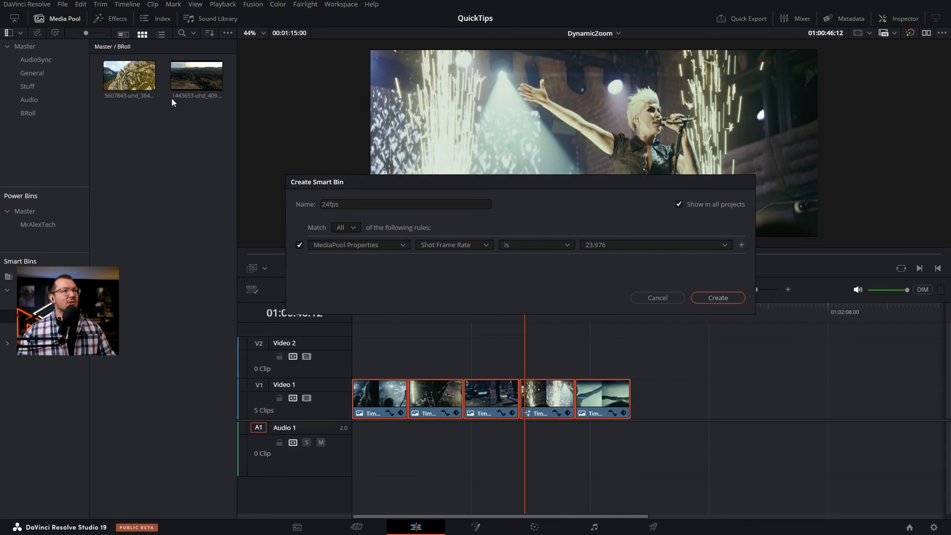
Add a second rule to the smart bin with Shot Frame Rate is 24
{"action": "left_click", "coordinate": [741, 245]}
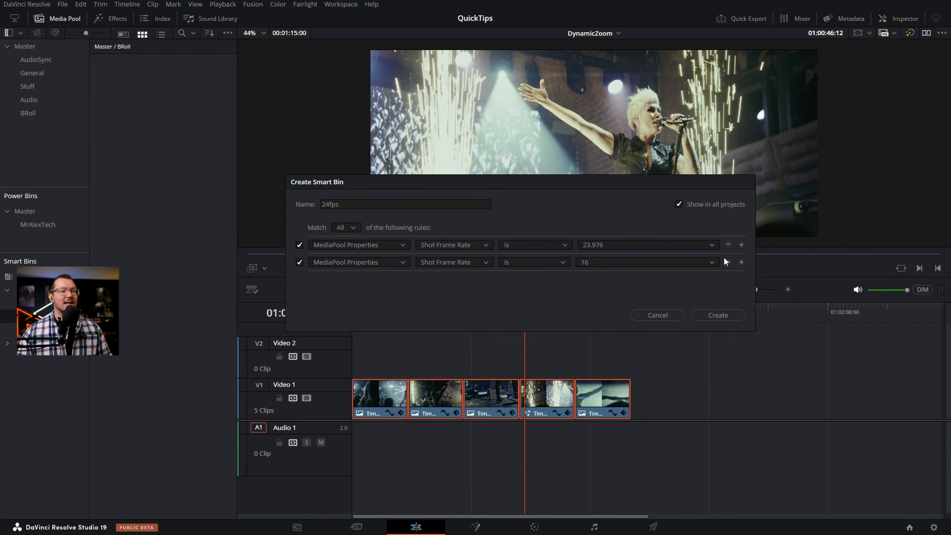
{"action": "left_click", "coordinate": [604, 262]}
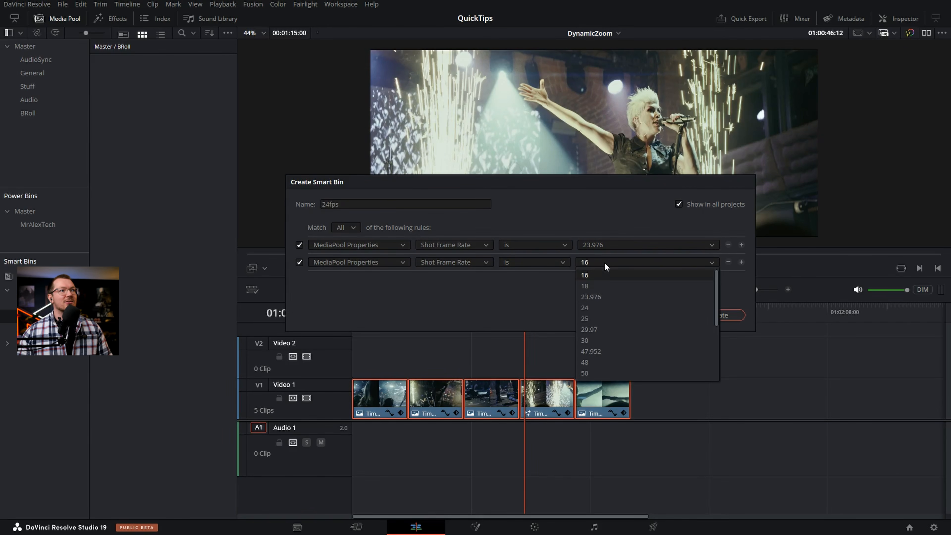
{"action": "left_click", "coordinate": [598, 307]}
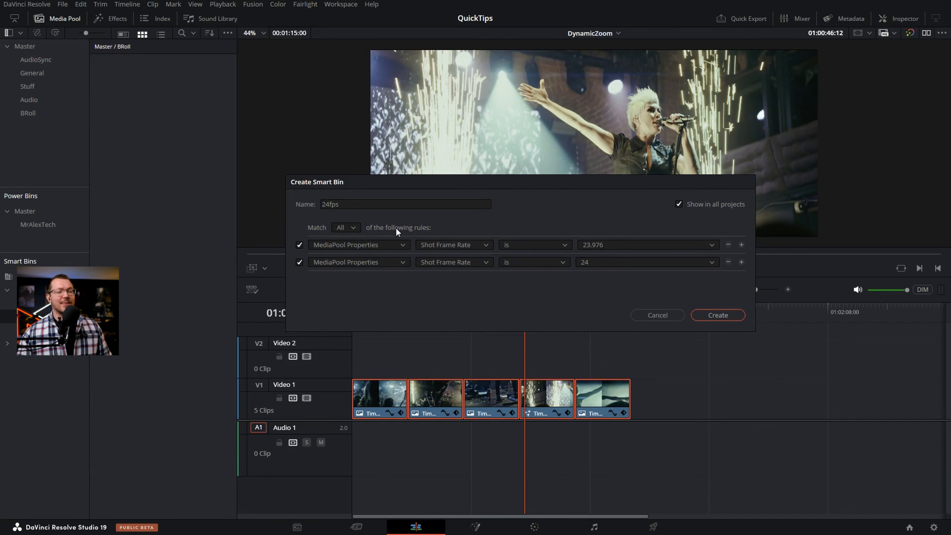
Set the 24fps smart bin to match any of its rules and create it
{"action": "left_click", "coordinate": [345, 229]}
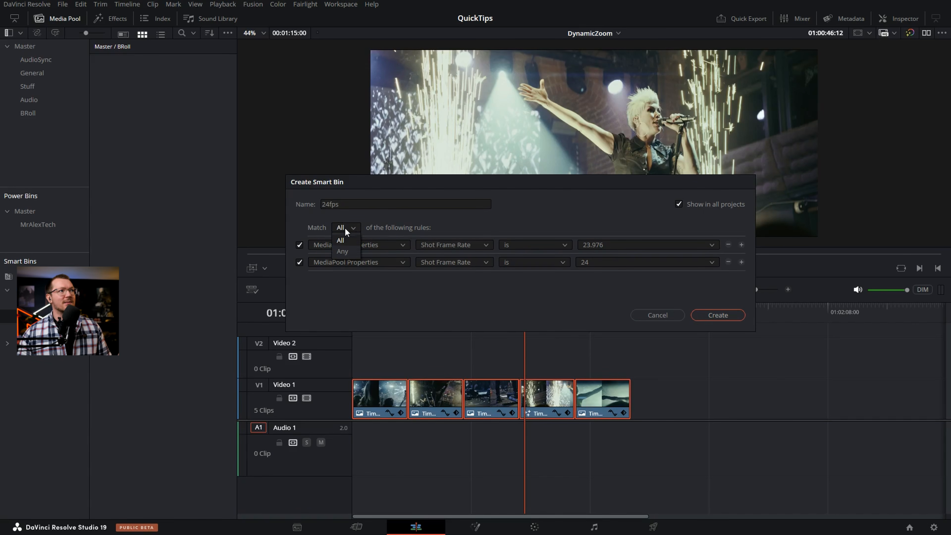
{"action": "left_click", "coordinate": [343, 251]}
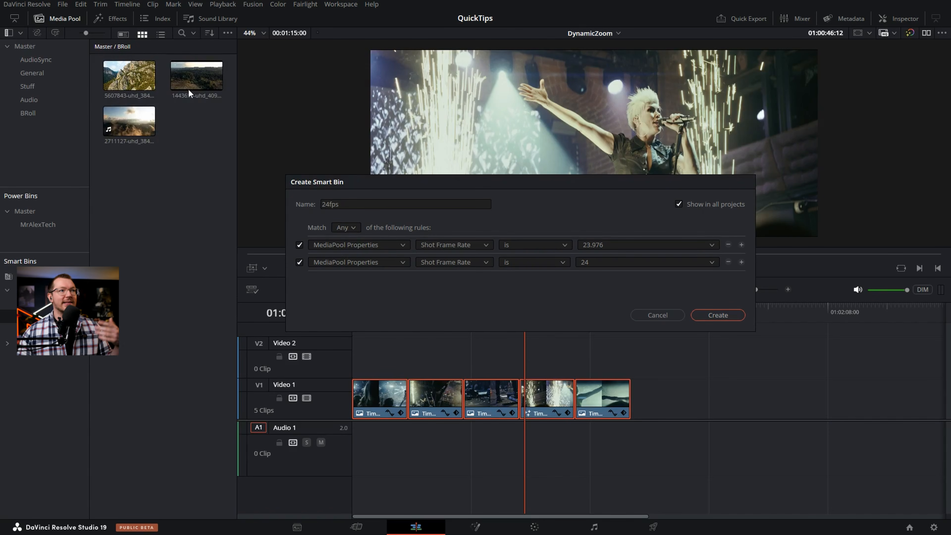
{"action": "left_click", "coordinate": [726, 315]}
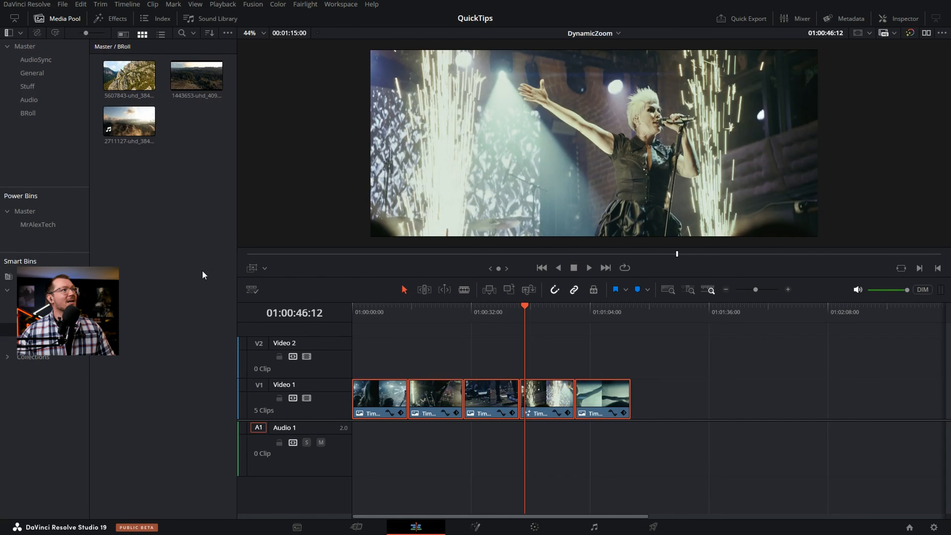
Check the Show Power Bins option and add the last timeline clip to the MrAlexTech power bin
{"action": "left_click", "coordinate": [228, 33]}
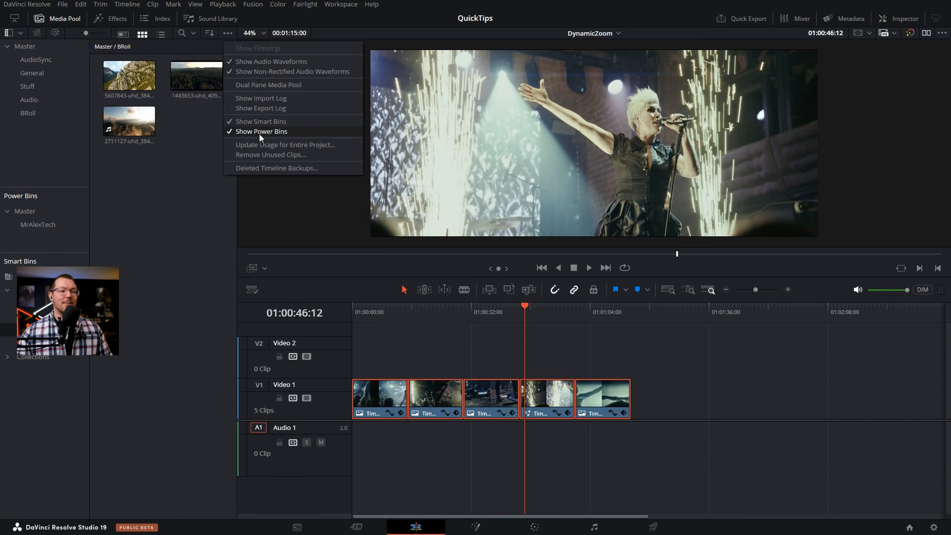
{"action": "left_click", "coordinate": [138, 246]}
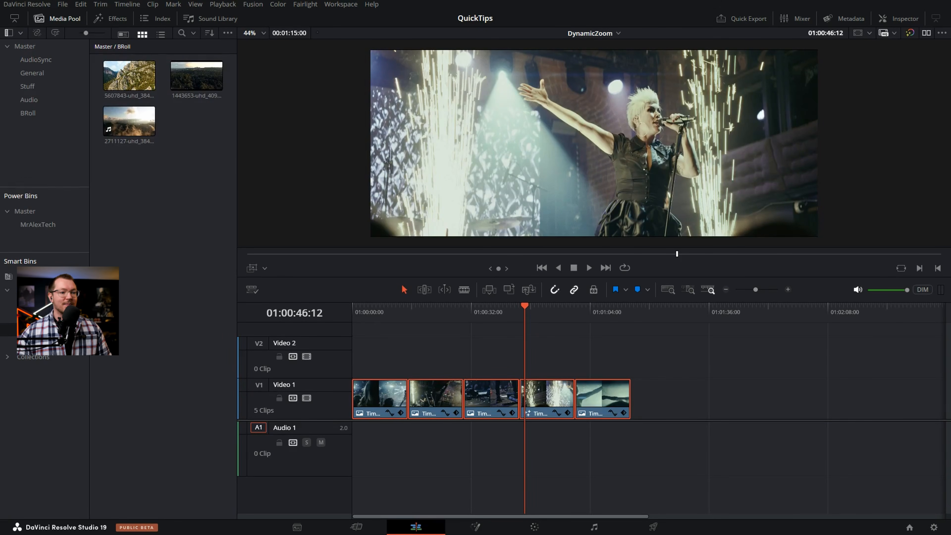
{"action": "left_click", "coordinate": [38, 223]}
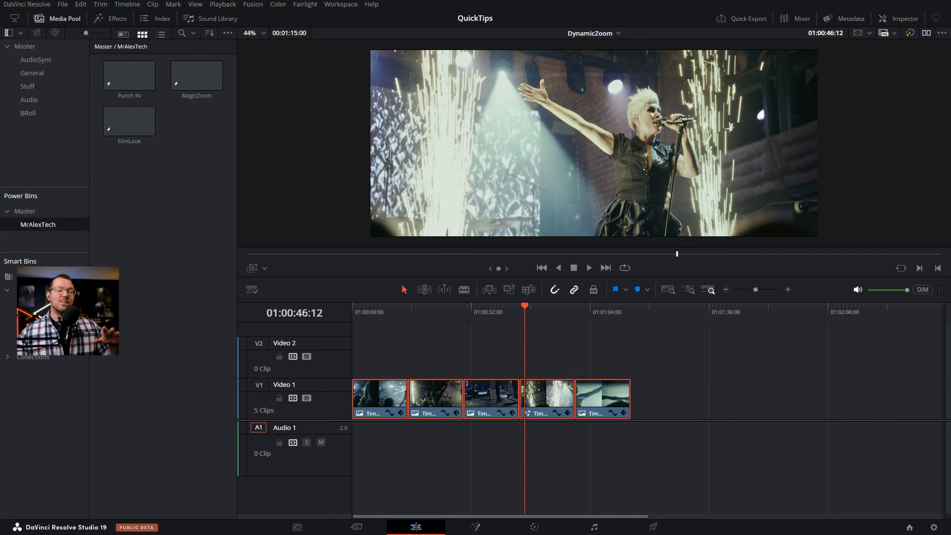
{"action": "left_click", "coordinate": [689, 340]}
{"action": "left_click_drag", "start_coordinate": [605, 402], "coordinate": [192, 158]}
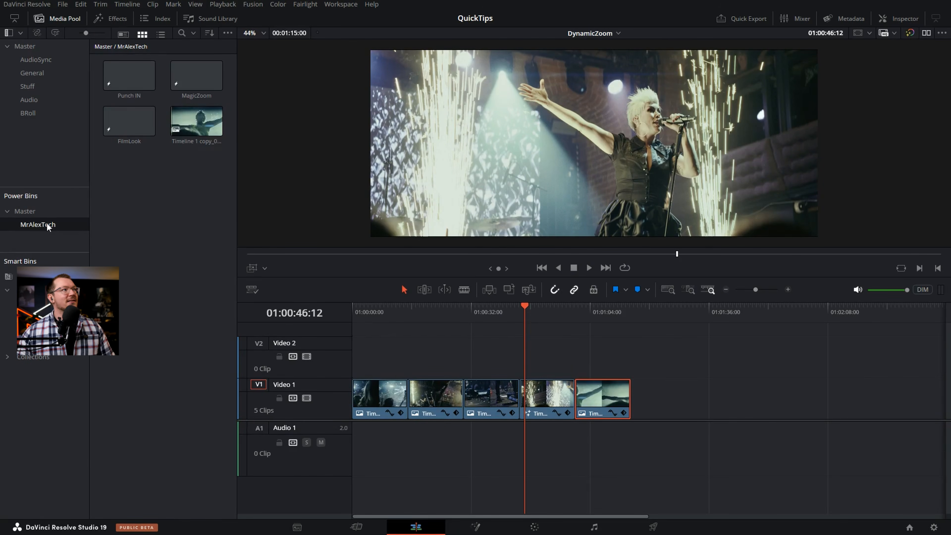
Try placing the saved clip from the power bin at the end of the timeline and delete it there
{"action": "left_click_drag", "start_coordinate": [218, 134], "coordinate": [626, 389]}
{"action": "left_click_drag", "start_coordinate": [613, 356], "coordinate": [640, 424]}
{"action": "key", "text": "Delete"}
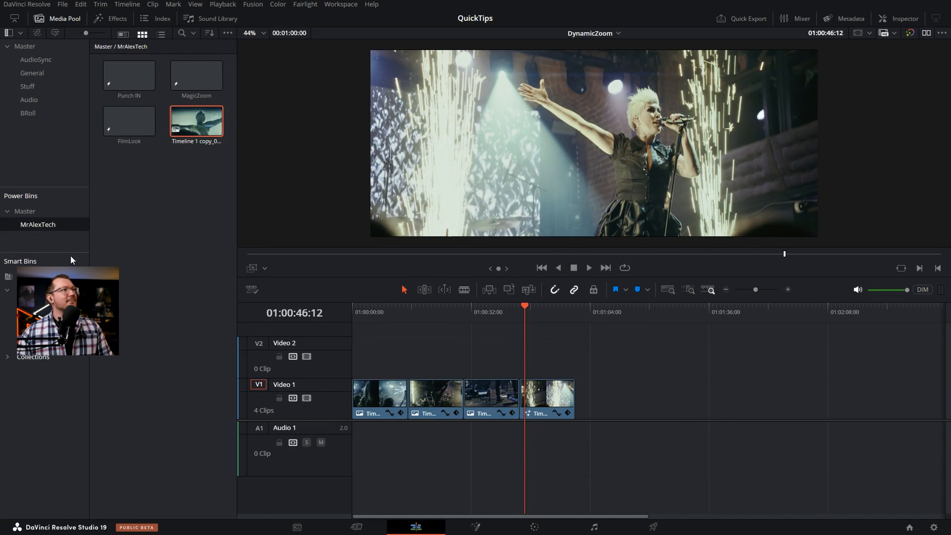
Add an Adjustment Clip from the effects library on Video 2, spanning the cut between the second and third clips
{"action": "left_click", "coordinate": [121, 19]}
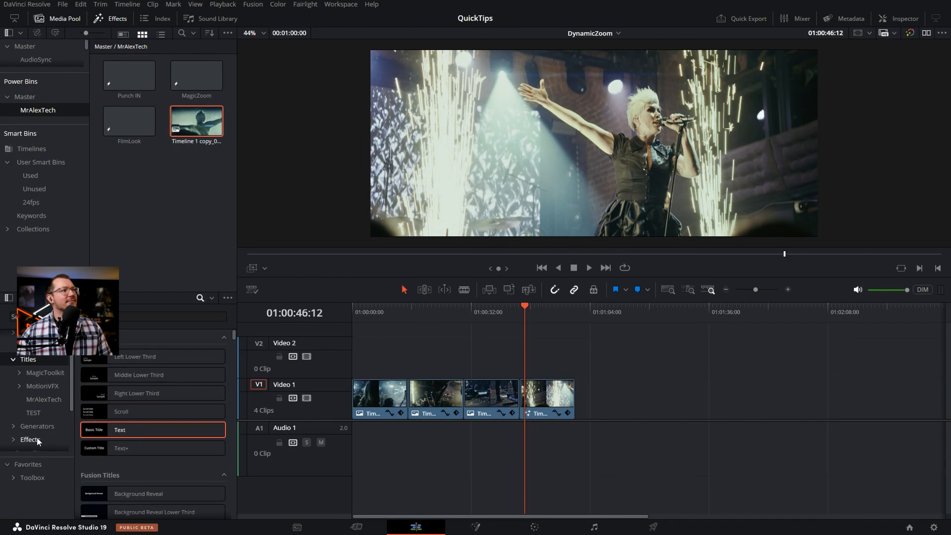
{"action": "left_click", "coordinate": [30, 439]}
{"action": "left_click_drag", "start_coordinate": [137, 366], "coordinate": [443, 358]}
Set the Adjustment Clip's zoom to 1.450 and play the timeline across its start
{"action": "left_click", "coordinate": [430, 317]}
{"action": "left_click", "coordinate": [909, 19]}
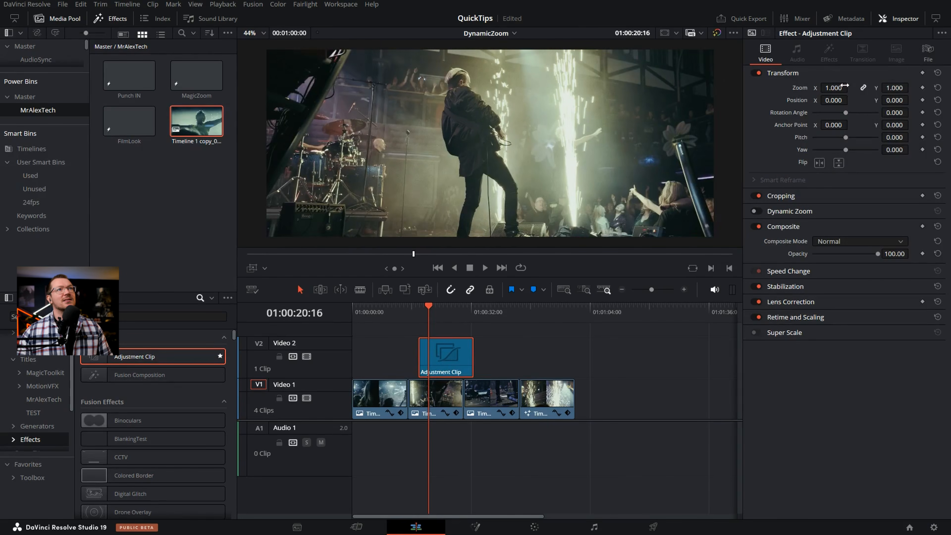
{"action": "left_click_drag", "start_coordinate": [839, 88], "coordinate": [854, 87]}
{"action": "left_click", "coordinate": [412, 312]}
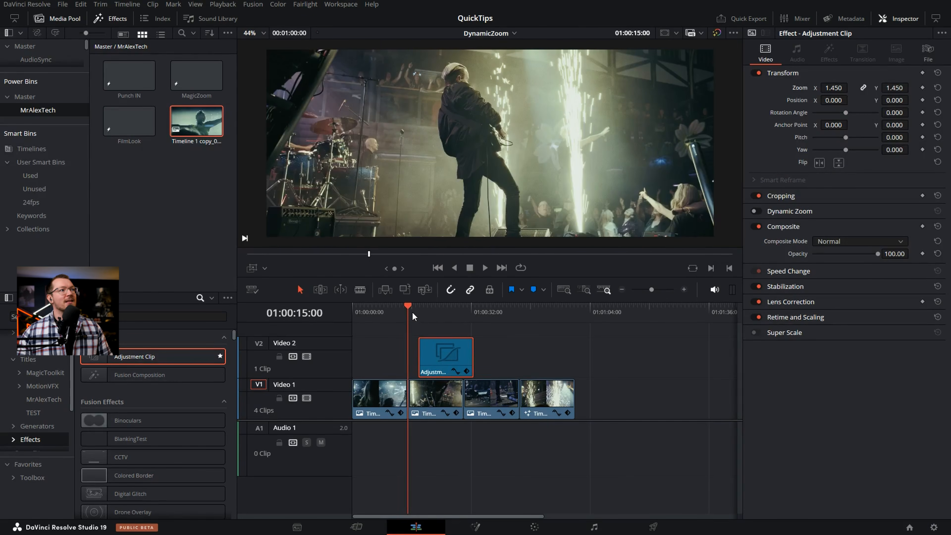
{"action": "key", "text": "space"}
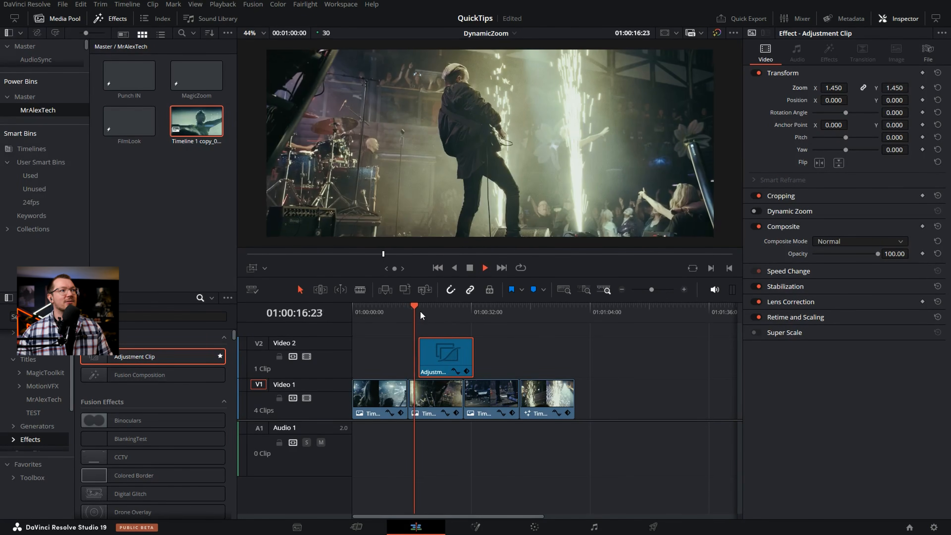
{"action": "key", "text": "space"}
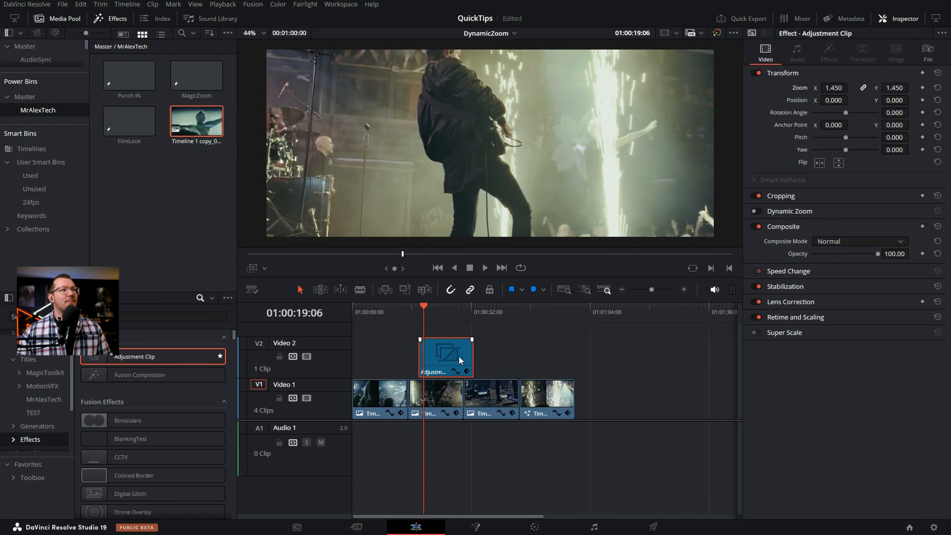
Shorten the Adjustment Clip to about half its length and rename it Boop
{"action": "left_click_drag", "start_coordinate": [471, 358], "coordinate": [444, 358]}
{"action": "left_click", "coordinate": [432, 361]}
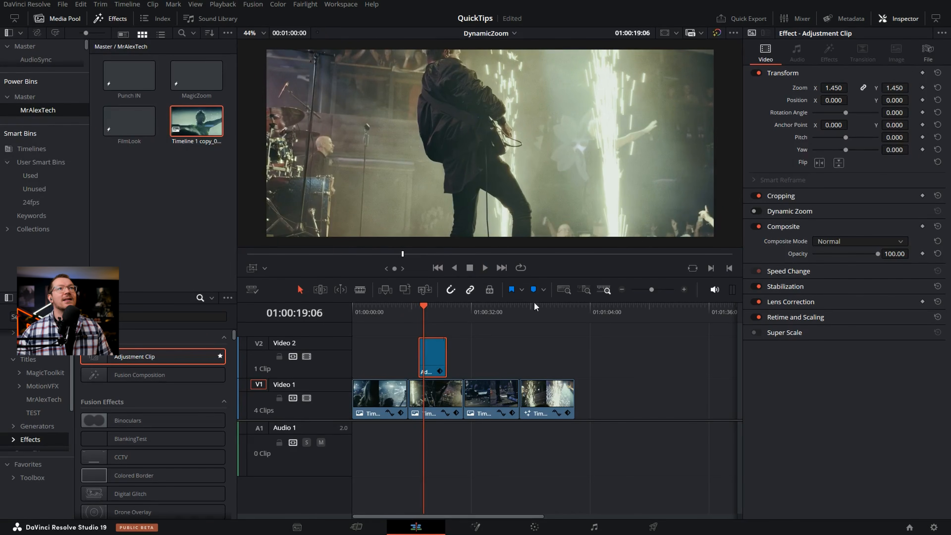
{"action": "left_click", "coordinate": [928, 52]}
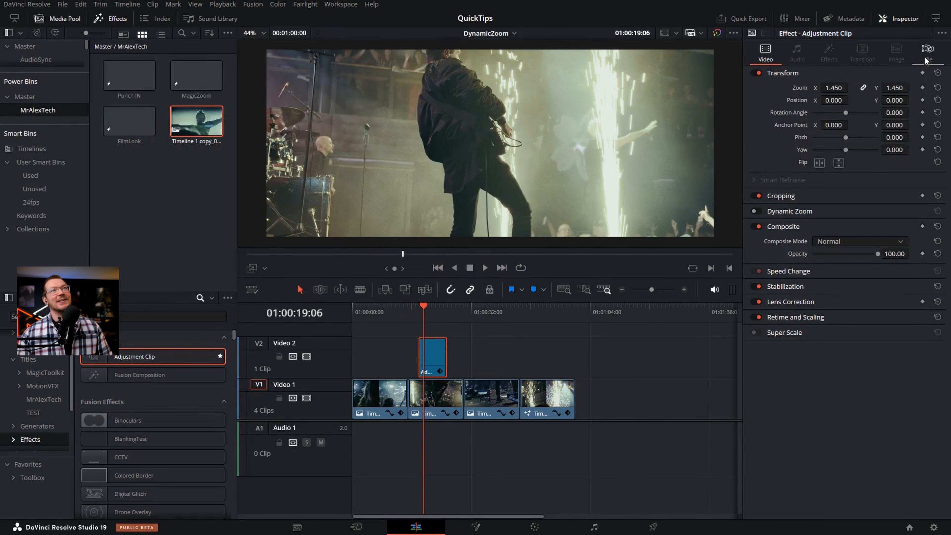
{"action": "type", "text": "Boop"}
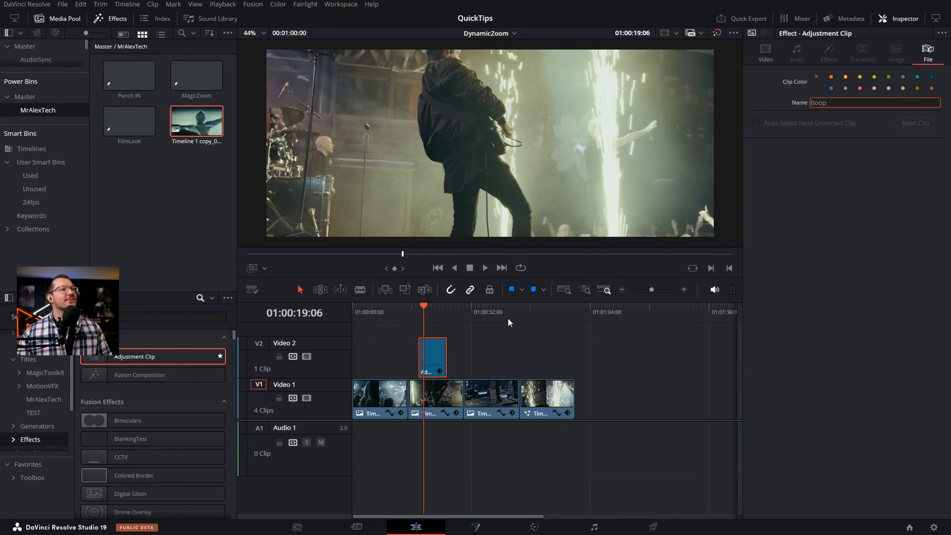
{"action": "key", "text": "Return"}
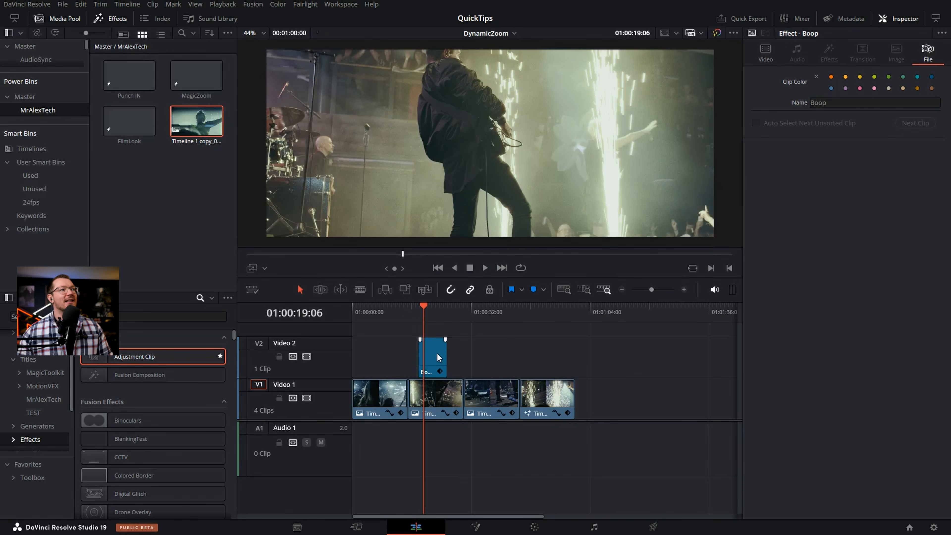
Save the Boop clip in the MrAlexTech power bin and replace the timeline original with the saved copy above the third clip
{"action": "left_click_drag", "start_coordinate": [437, 358], "coordinate": [157, 219]}
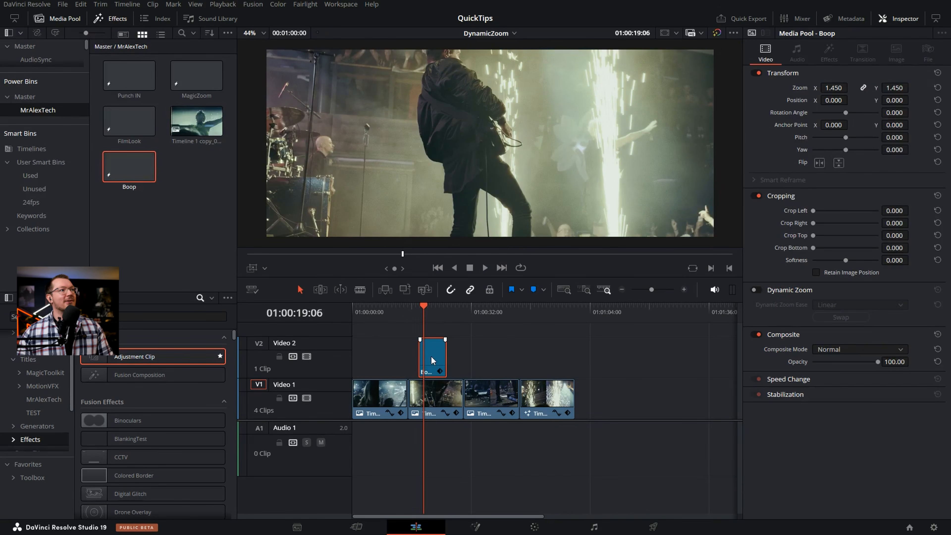
{"action": "key", "text": "Delete"}
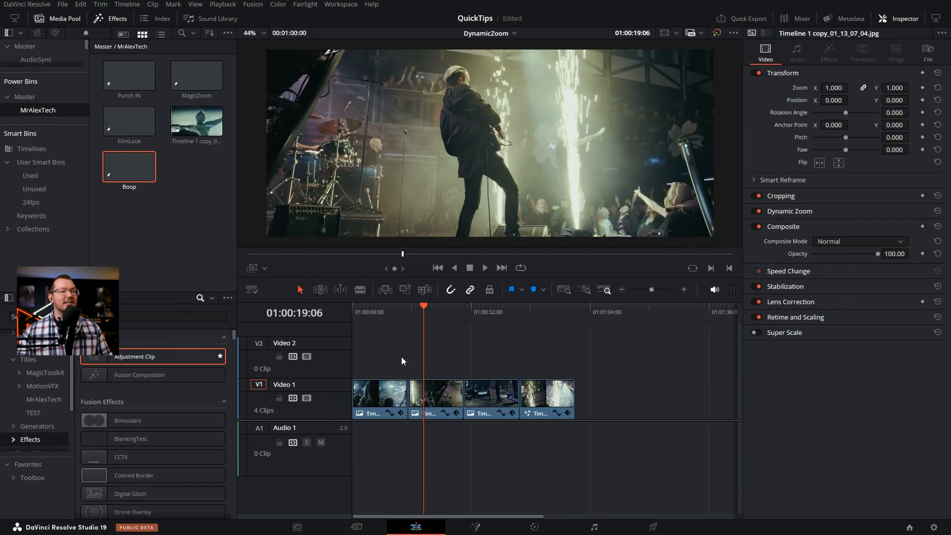
{"action": "left_click_drag", "start_coordinate": [120, 180], "coordinate": [484, 356]}
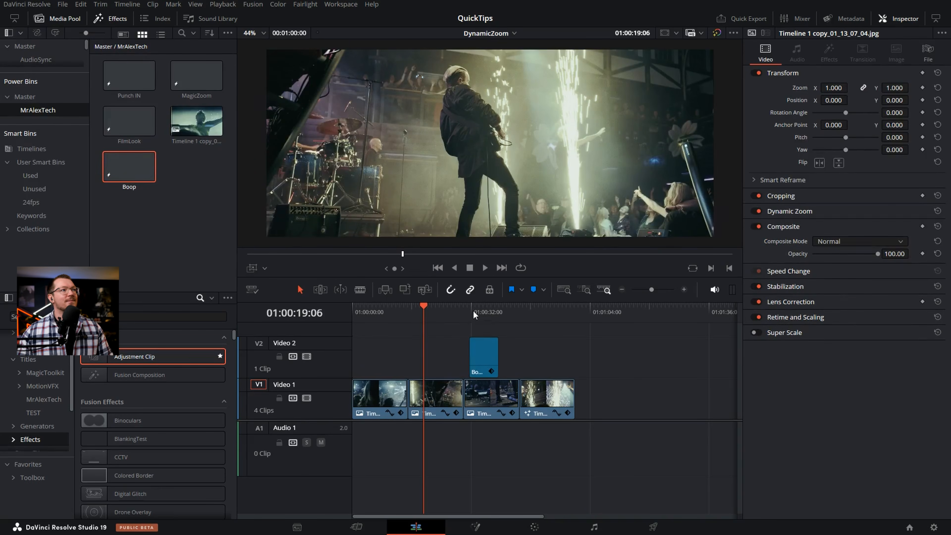
Play the timeline across the start of the Boop clip above the third clip
{"action": "left_click", "coordinate": [473, 310]}
{"action": "key", "text": "space"}
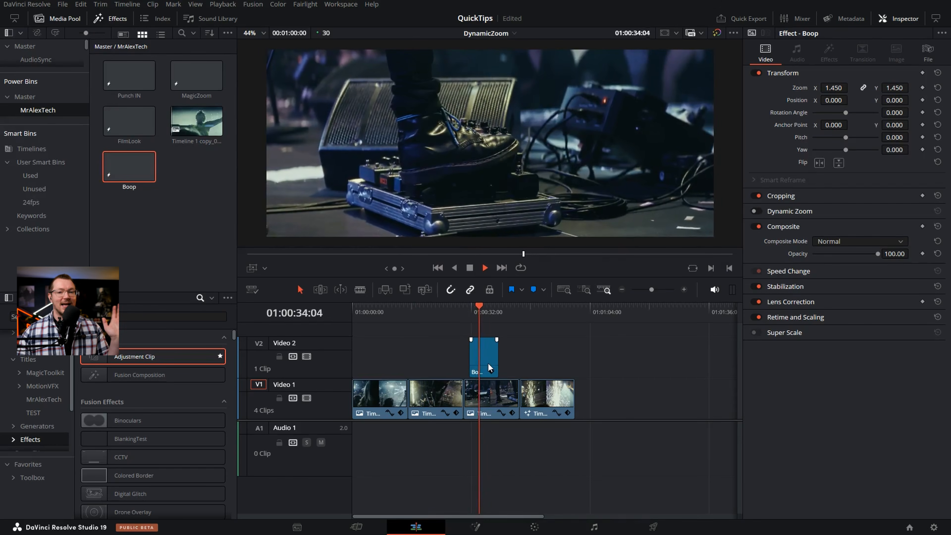
{"action": "key", "text": "space"}
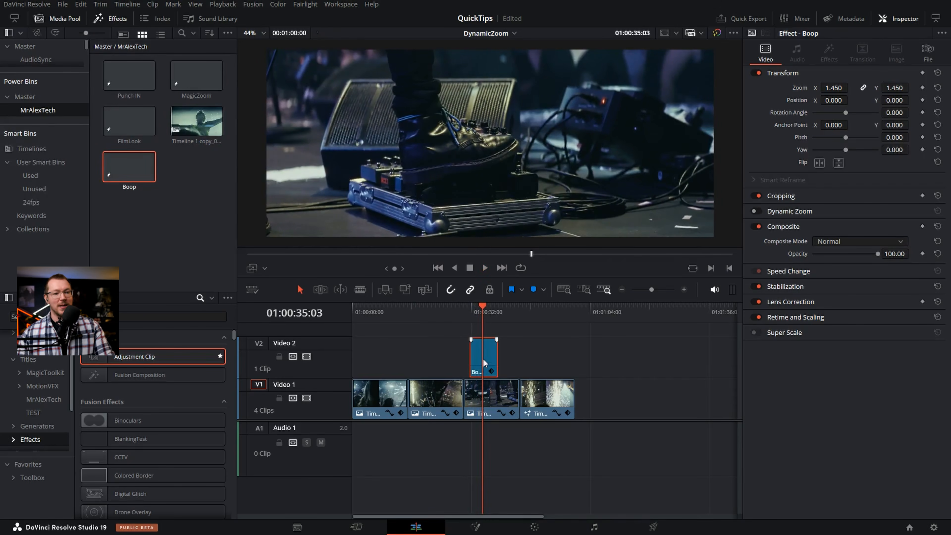
Delete the Boop clip and all remaining clips from the timeline, and open the AudioSync bin
{"action": "key", "text": "Delete"}
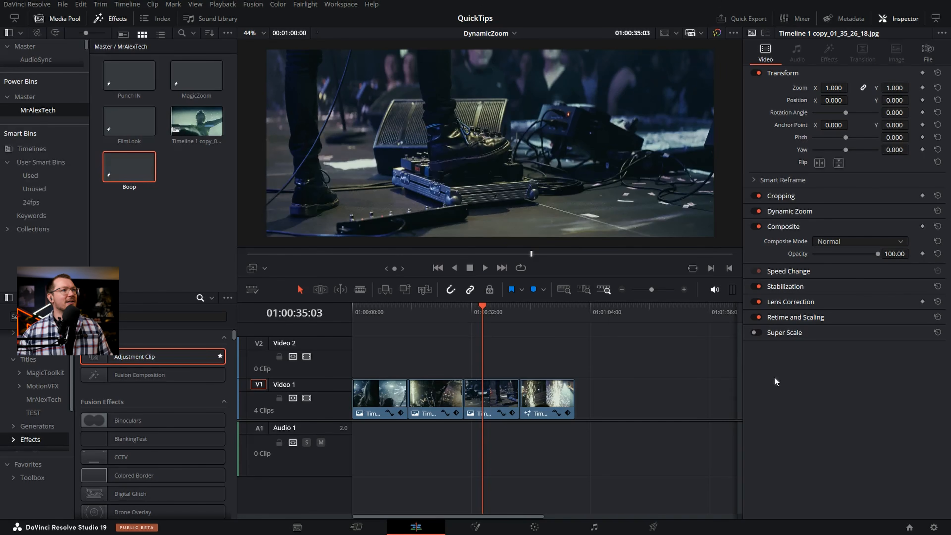
{"action": "left_click_drag", "start_coordinate": [366, 360], "coordinate": [558, 406]}
{"action": "key", "text": "Delete"}
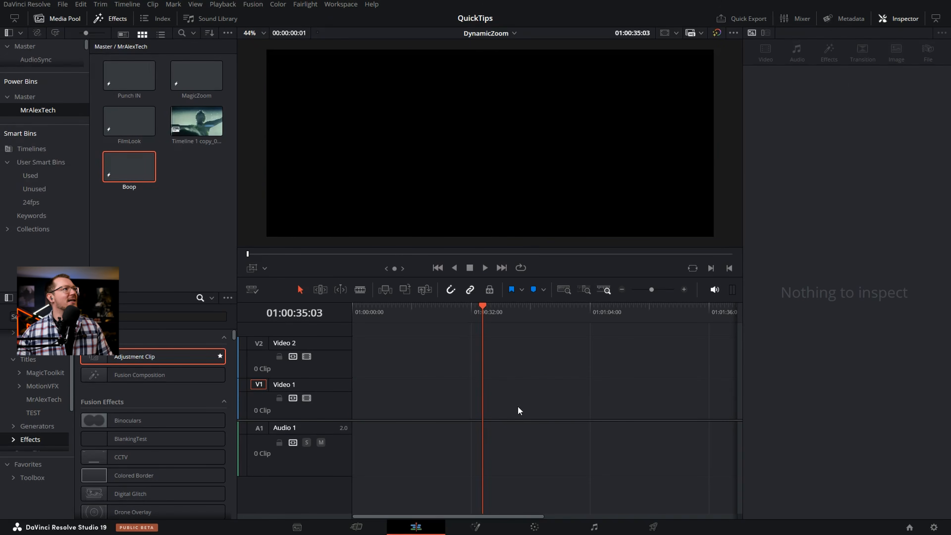
{"action": "left_click_drag", "start_coordinate": [59, 72], "coordinate": [57, 157]}
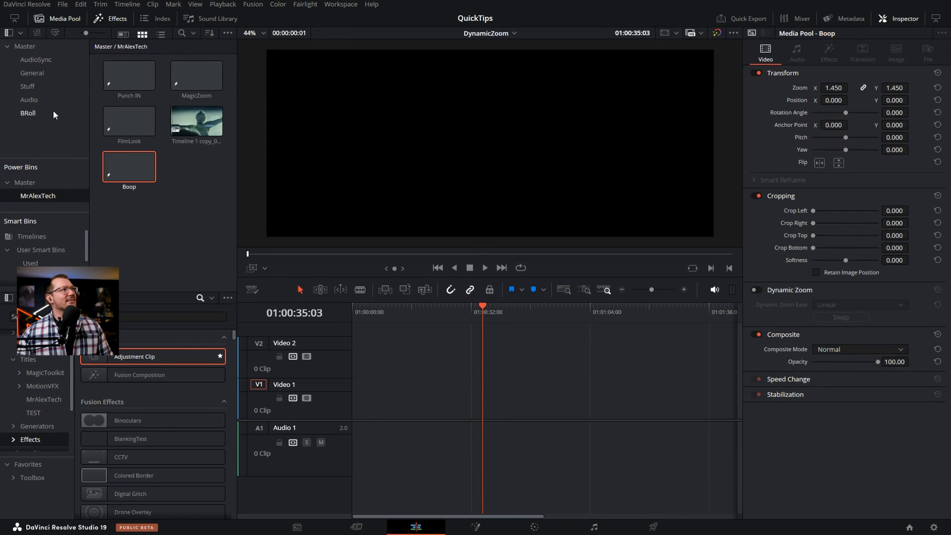
{"action": "left_click", "coordinate": [41, 60]}
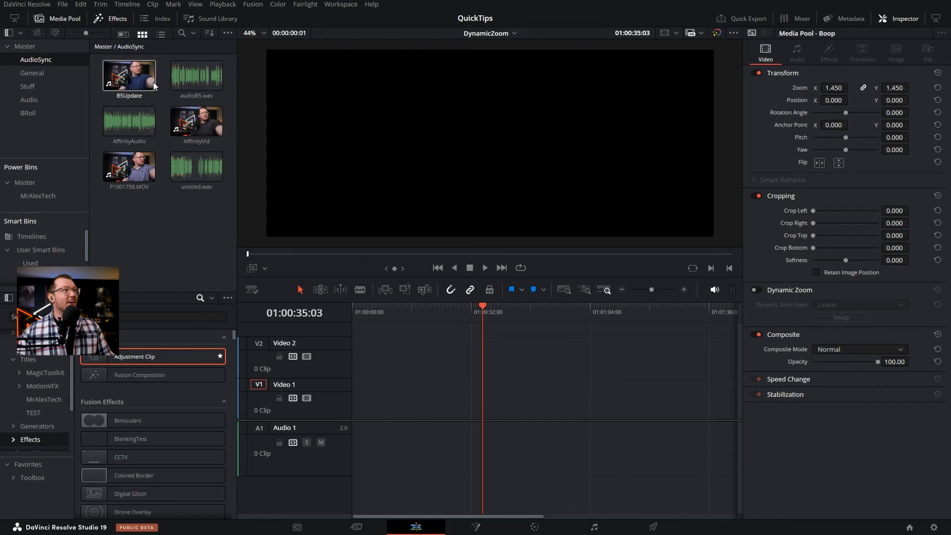
Place the unsynced B5Update clip near the timeline's start, play it briefly, and clear the timeline
{"action": "left_click_drag", "start_coordinate": [151, 77], "coordinate": [378, 362]}
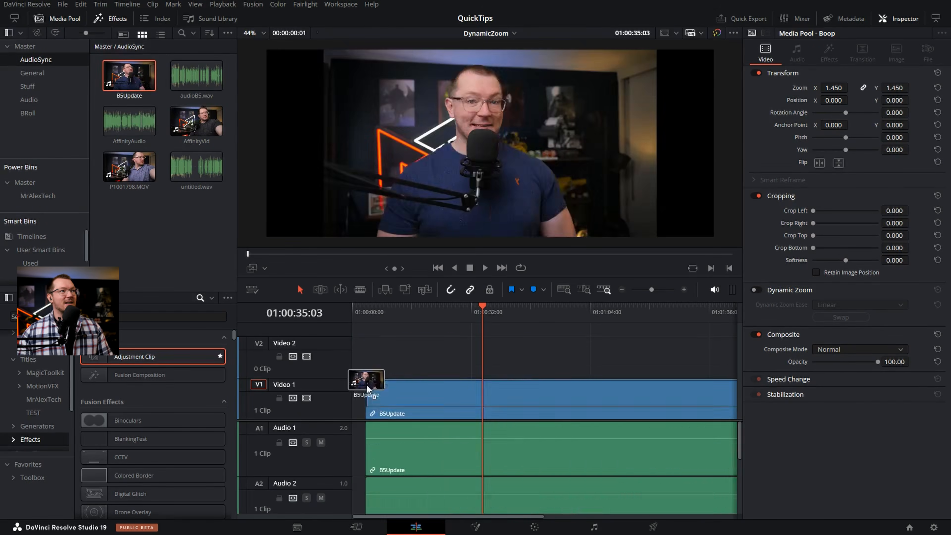
{"action": "left_click", "coordinate": [403, 312]}
{"action": "key", "text": "space"}
{"action": "key", "text": "space"}
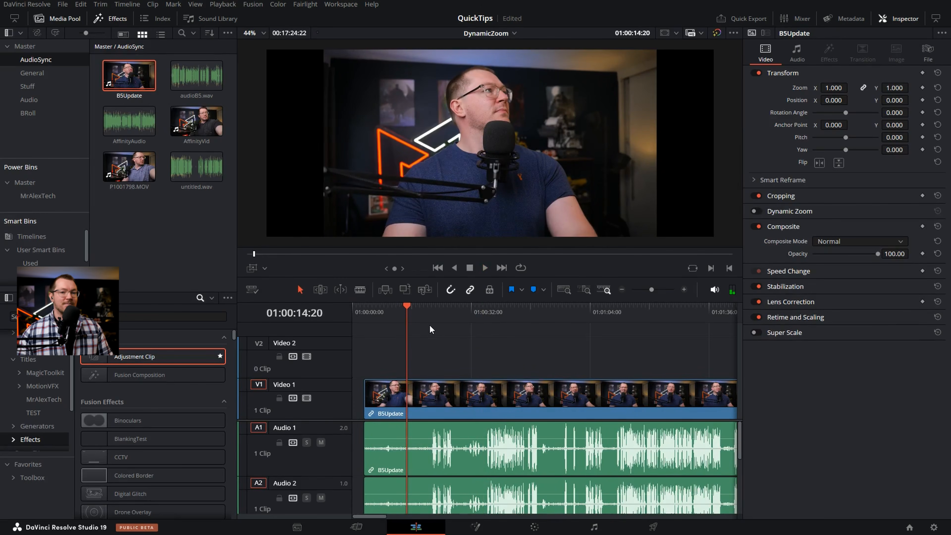
{"action": "key", "text": "ctrl+a"}
{"action": "key", "text": "Delete"}
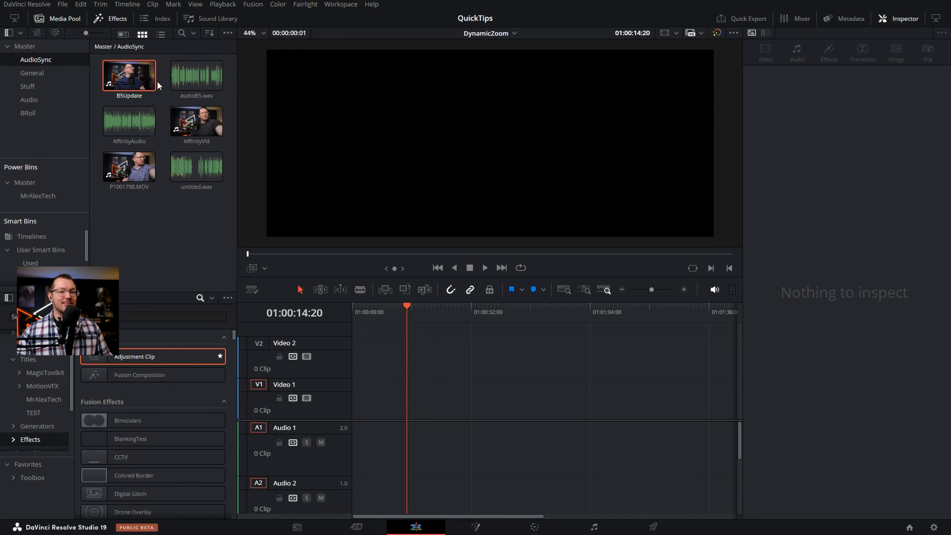
Auto-sync the audio of all clips in the AudioSync bin by waveform on channel 1, without retaining embedded audio or video metadata
{"action": "left_click", "coordinate": [203, 207]}
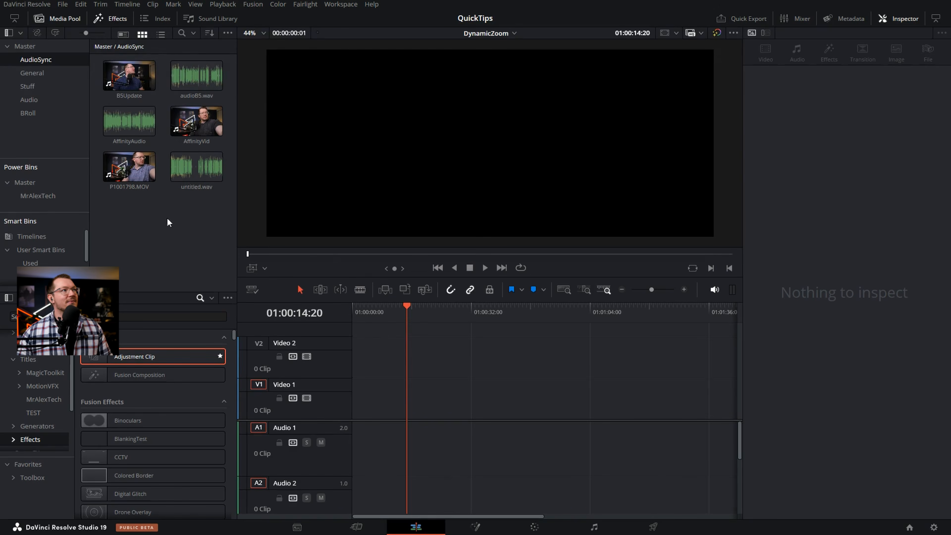
{"action": "right_click", "coordinate": [152, 208]}
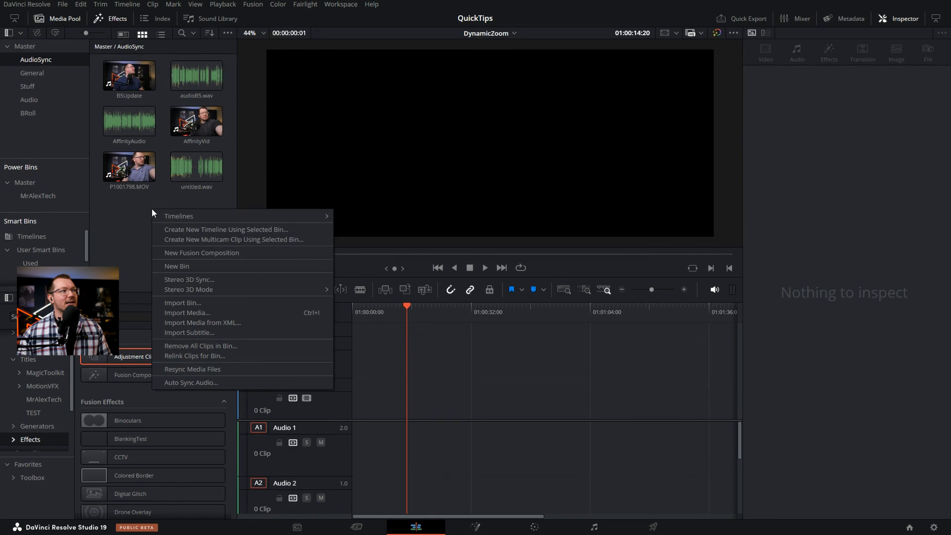
{"action": "left_click", "coordinate": [199, 383]}
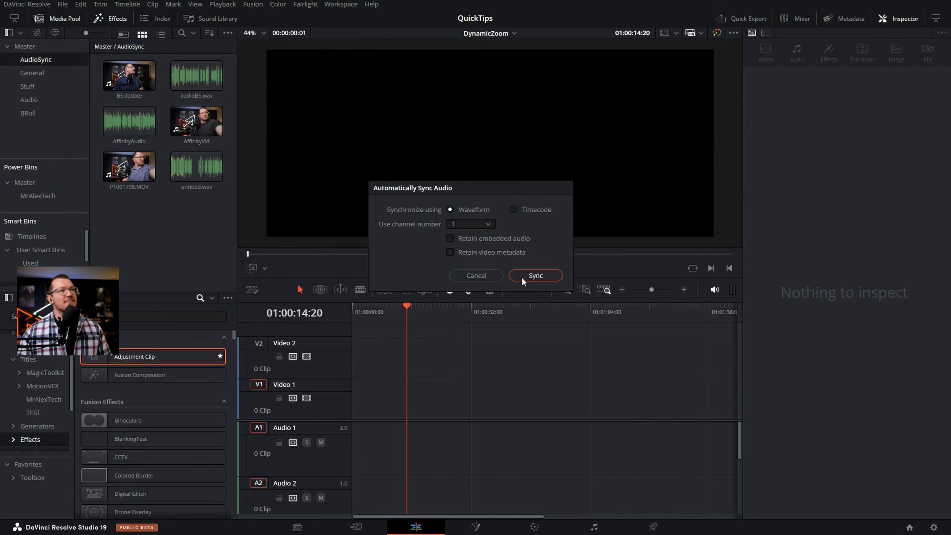
{"action": "left_click", "coordinate": [536, 276]}
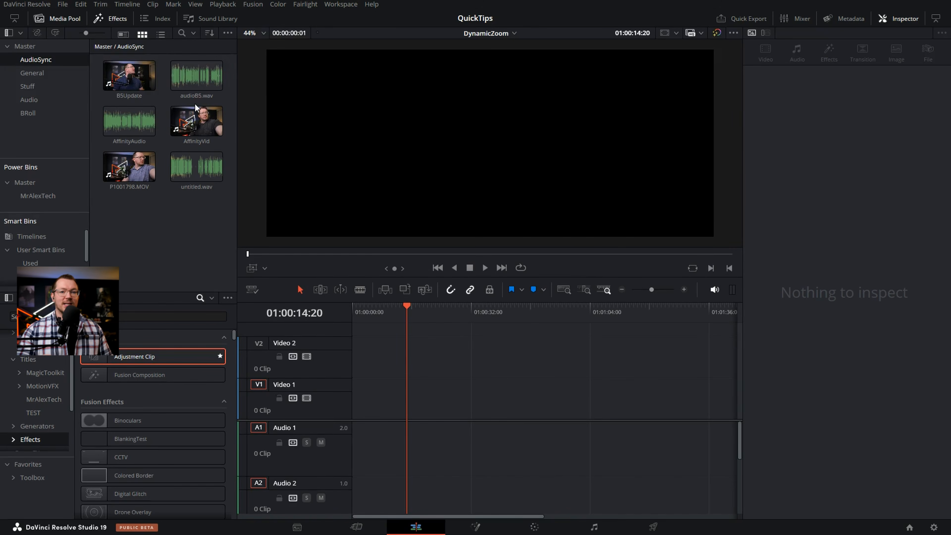
Place the synced B5Update, AffinityVid and P1001798.MOV clips one after another on Video 1, and clear the timeline
{"action": "left_click_drag", "start_coordinate": [129, 75], "coordinate": [384, 395]}
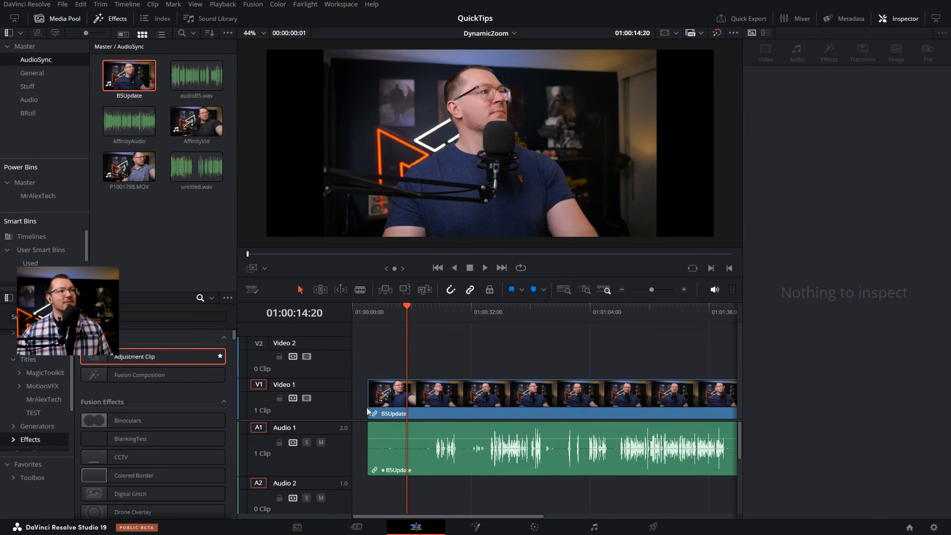
{"action": "left_click_drag", "start_coordinate": [196, 121], "coordinate": [425, 404]}
{"action": "left_click_drag", "start_coordinate": [129, 166], "coordinate": [500, 392]}
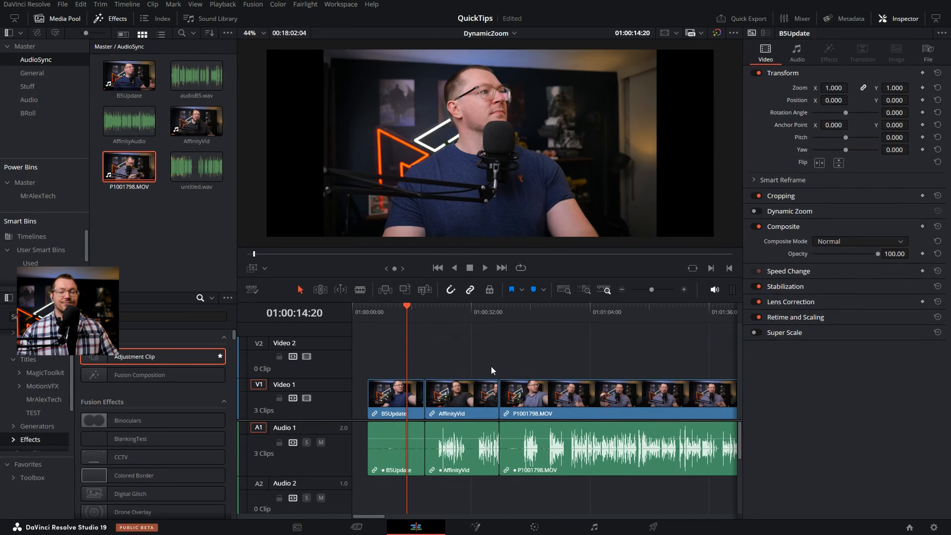
{"action": "left_click_drag", "start_coordinate": [383, 360], "coordinate": [539, 426]}
{"action": "key", "text": "Delete"}
Place the synced B5Update clip at the timeline's start and split it at 01:00:11:10 and 01:00:28:00
{"action": "left_click", "coordinate": [119, 127]}
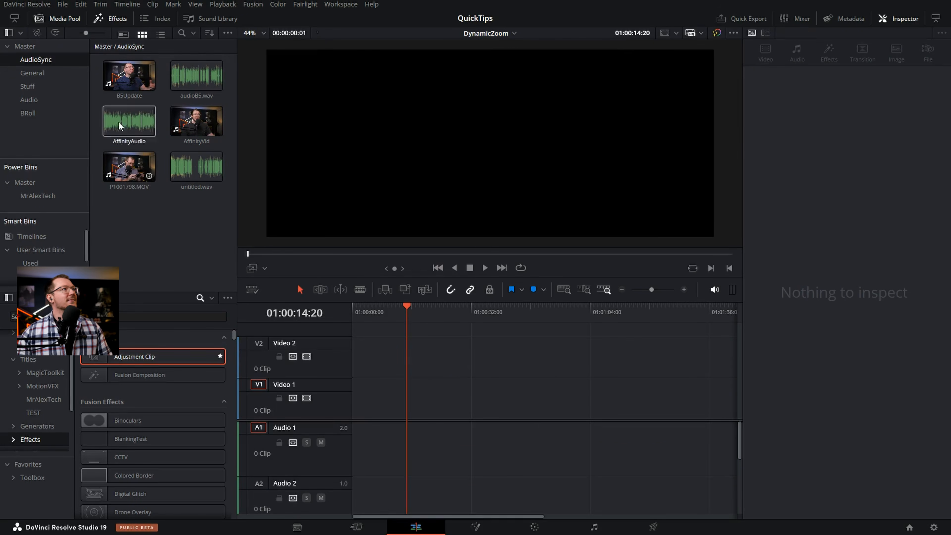
{"action": "left_click_drag", "start_coordinate": [129, 75], "coordinate": [378, 394]}
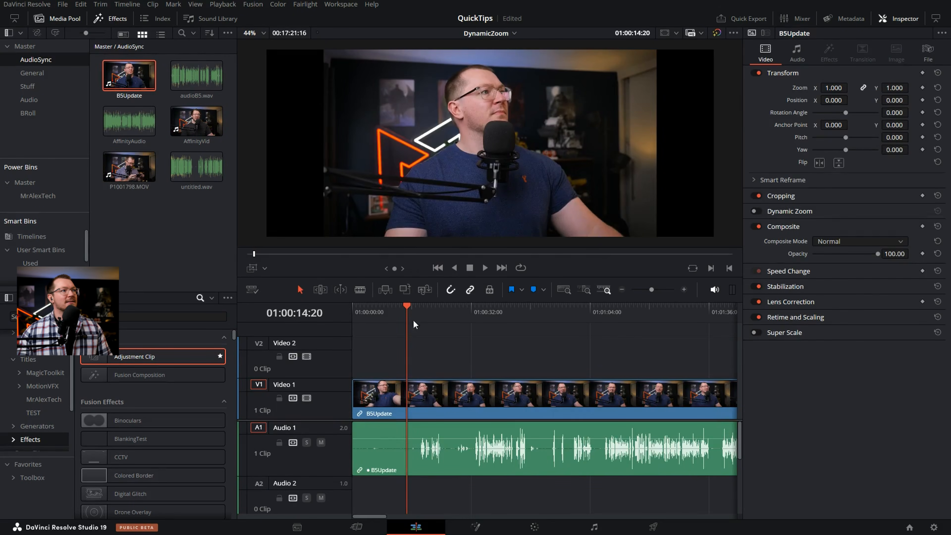
{"action": "left_click", "coordinate": [414, 310]}
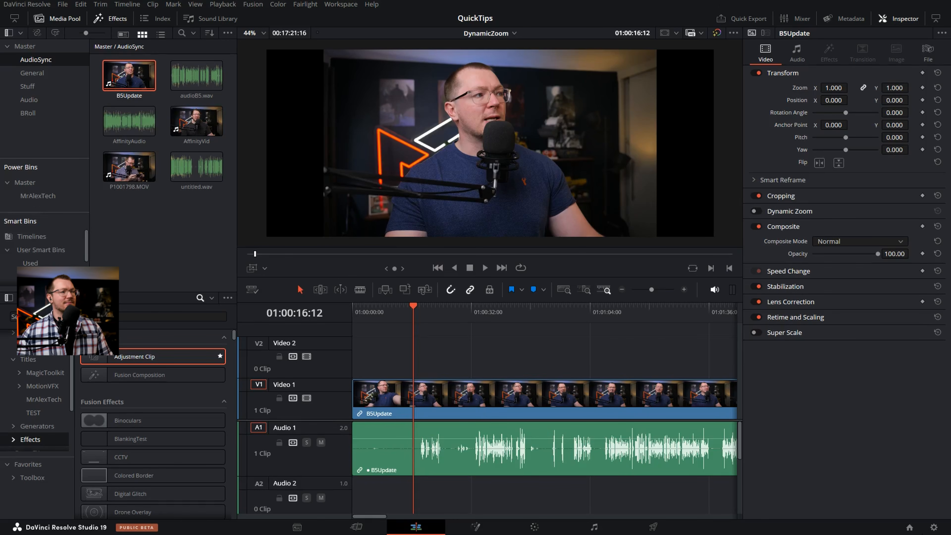
{"action": "left_click", "coordinate": [398, 343]}
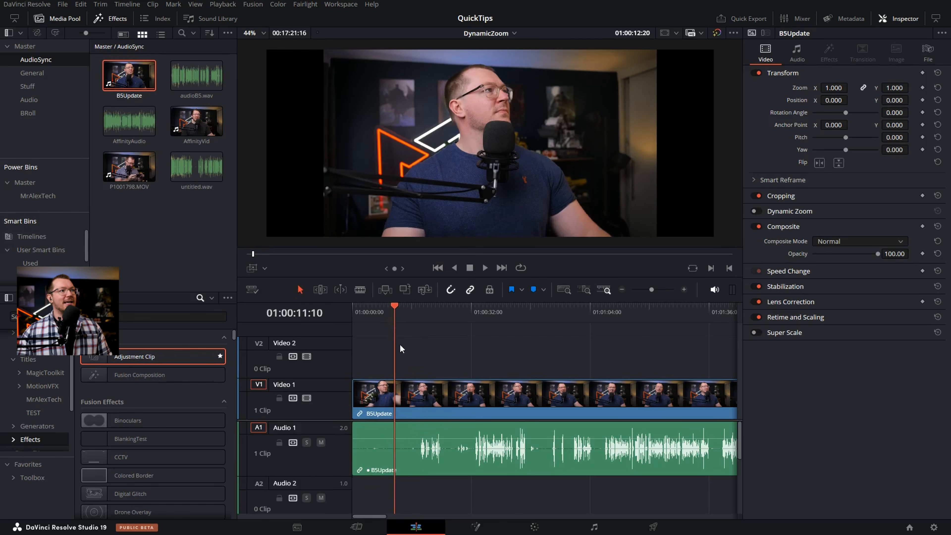
{"action": "left_click", "coordinate": [418, 400]}
{"action": "key", "text": "ctrl+b"}
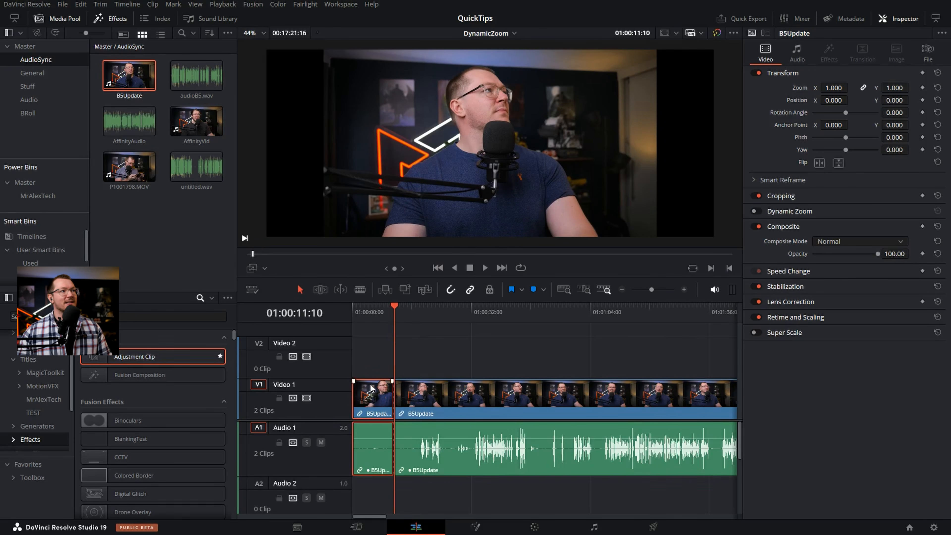
{"action": "left_click_drag", "start_coordinate": [414, 334], "coordinate": [457, 327]}
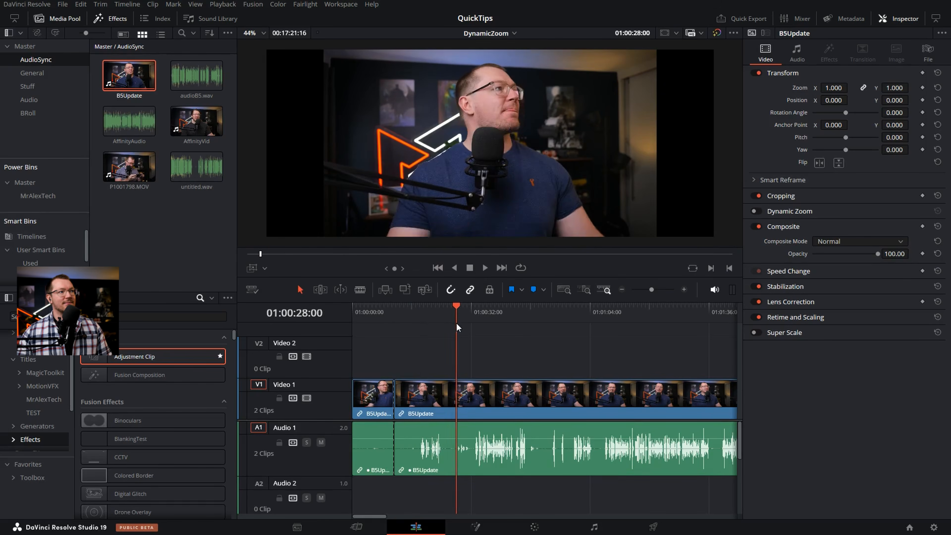
{"action": "key", "text": "ctrl+b"}
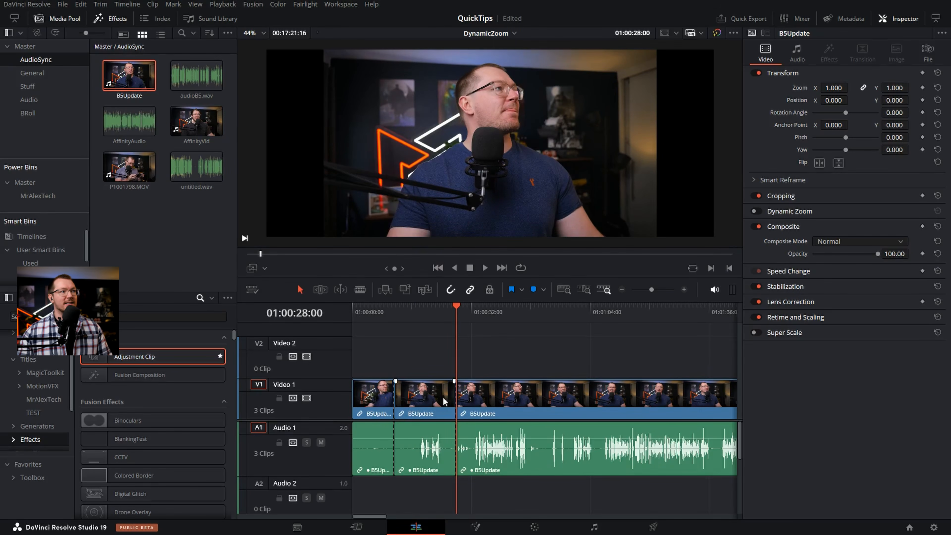
Try a plain delete and a ripple delete on the middle B5Update segment, undoing each one
{"action": "left_click", "coordinate": [416, 403]}
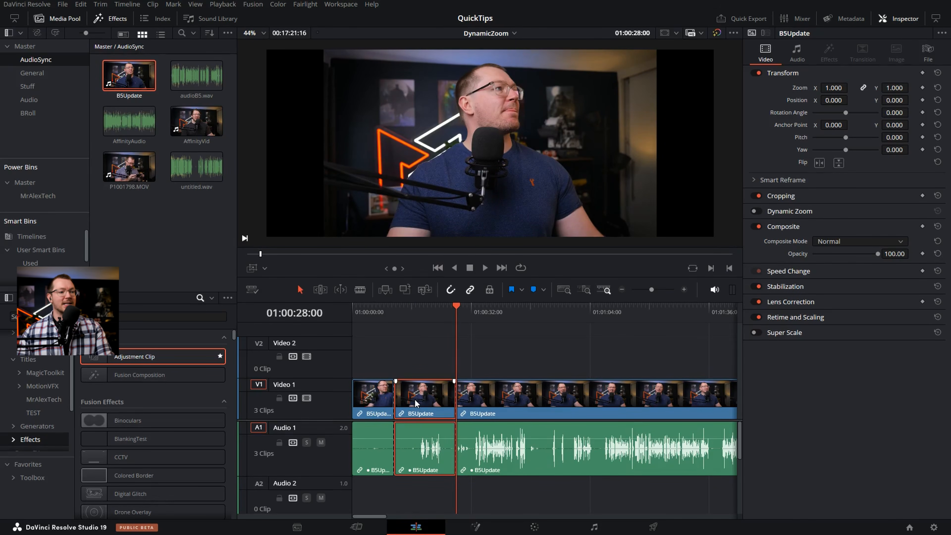
{"action": "key", "text": "Delete"}
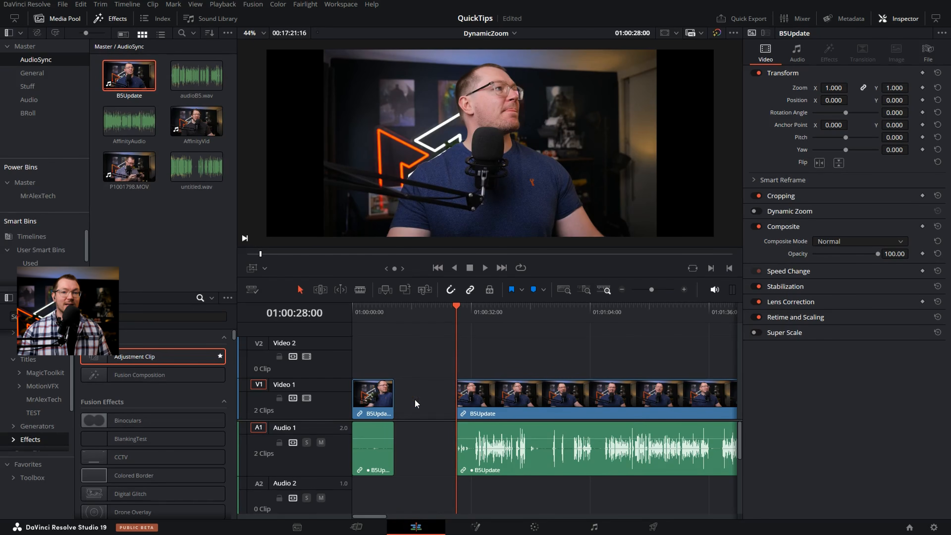
{"action": "key", "text": "ctrl+z"}
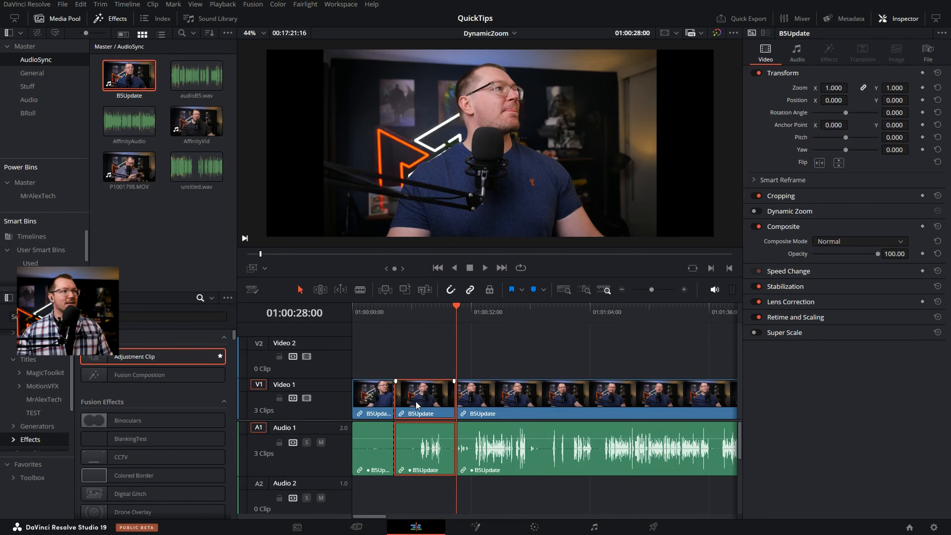
{"action": "key", "text": "Delete"}
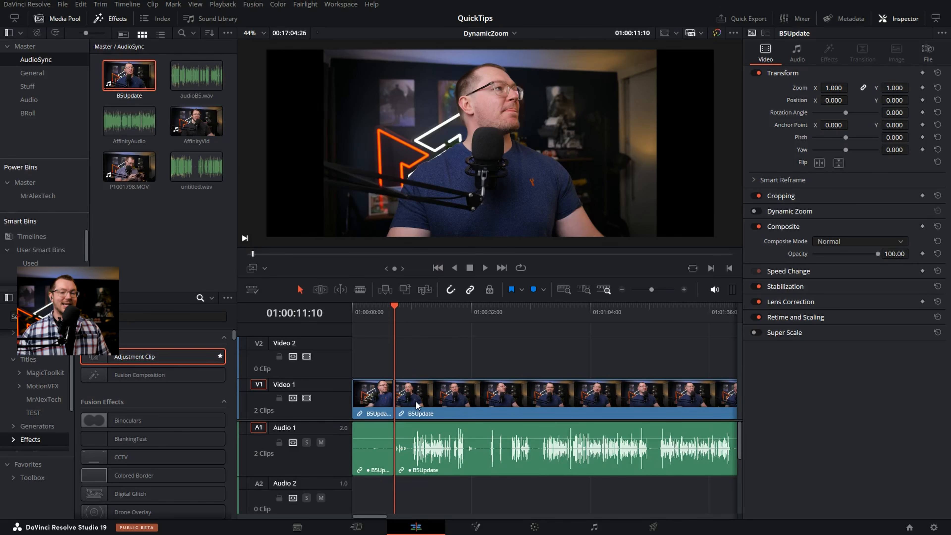
{"action": "key", "text": "ctrl+z"}
Delete the middle and first B5Update segments without closing the gaps
{"action": "left_click", "coordinate": [417, 404]}
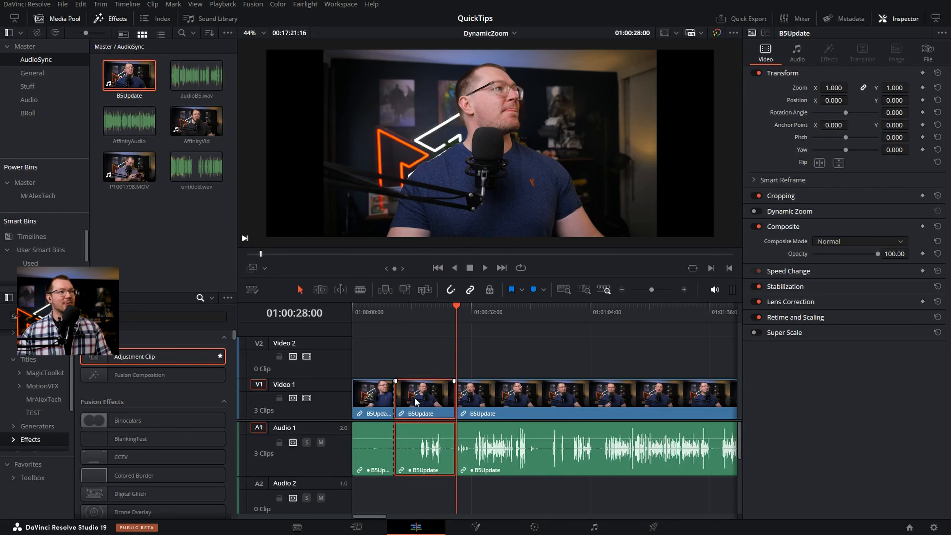
{"action": "key", "text": "BackSpace"}
{"action": "left_click", "coordinate": [383, 405]}
{"action": "key", "text": "BackSpace"}
Trim about five seconds off the start of the remaining B5Update clip and ripple-delete the gap before it
{"action": "left_click_drag", "start_coordinate": [458, 396], "coordinate": [476, 397]}
{"action": "left_click", "coordinate": [454, 395]}
{"action": "left_click", "coordinate": [431, 396]}
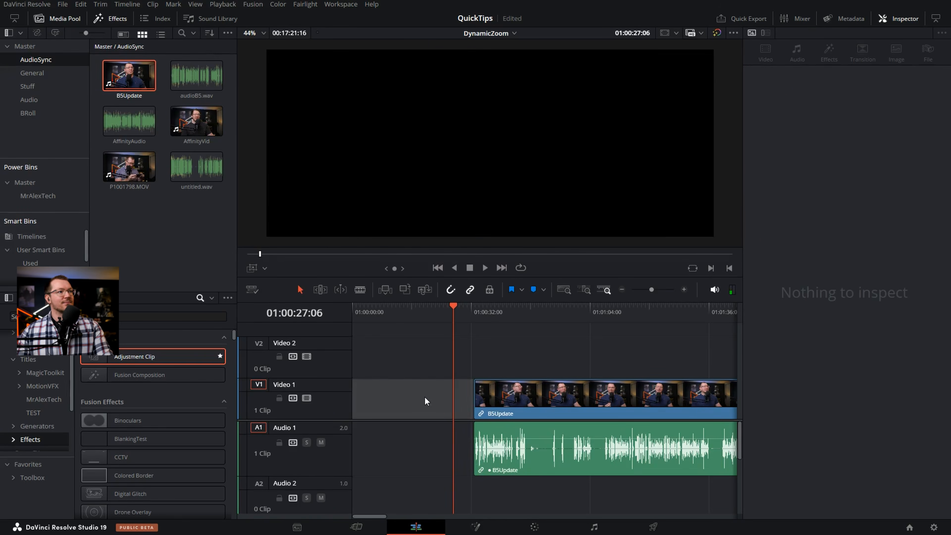
{"action": "key", "text": "BackSpace"}
Split the B5Update clip at 01:00:14:04 and ripple-trim the second segment's start to 01:00:34:28
{"action": "left_click", "coordinate": [402, 313]}
{"action": "left_click_drag", "start_coordinate": [407, 314], "coordinate": [482, 325]}
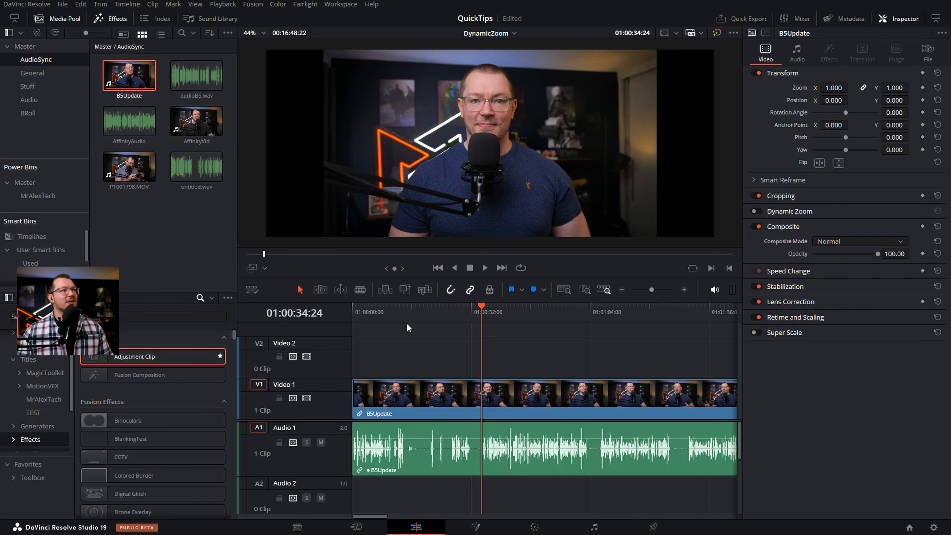
{"action": "left_click_drag", "start_coordinate": [404, 313], "coordinate": [404, 312]}
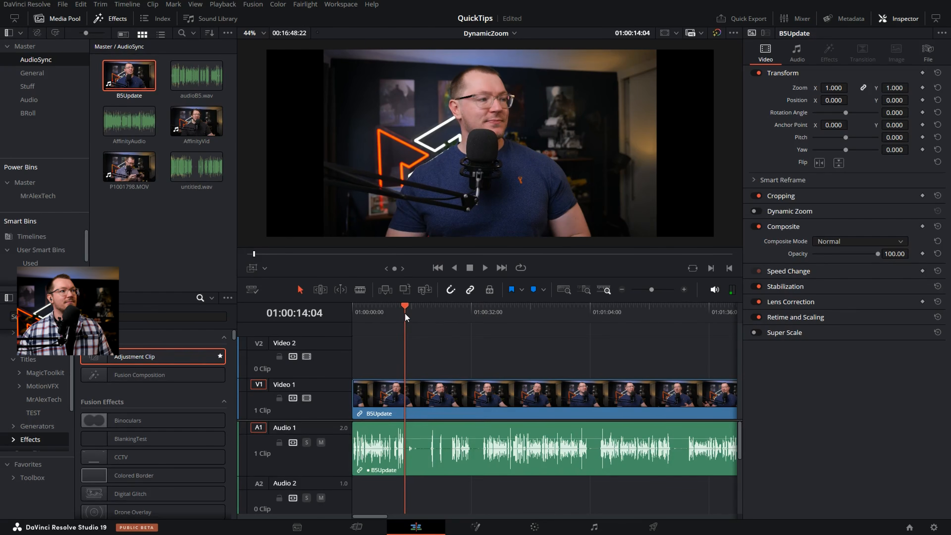
{"action": "key", "text": "ctrl+b"}
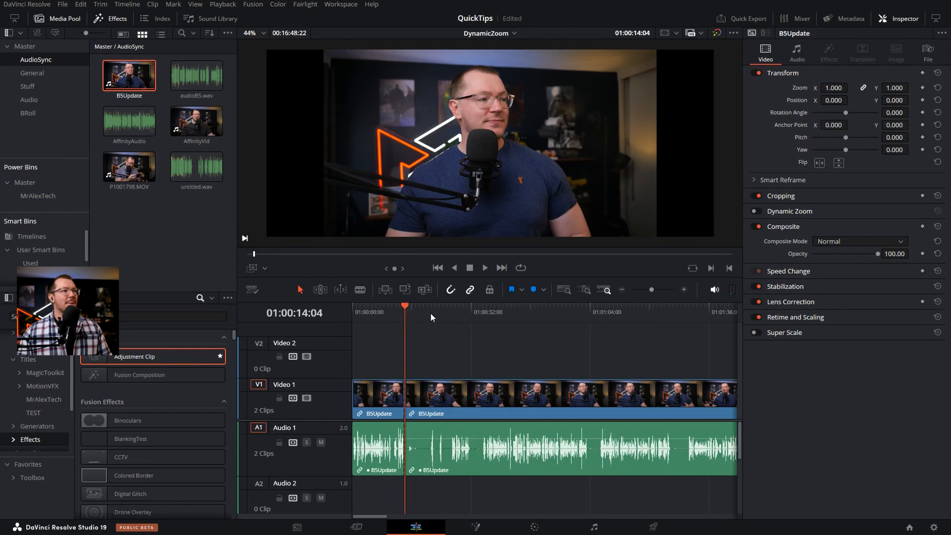
{"action": "left_click_drag", "start_coordinate": [432, 313], "coordinate": [483, 314]}
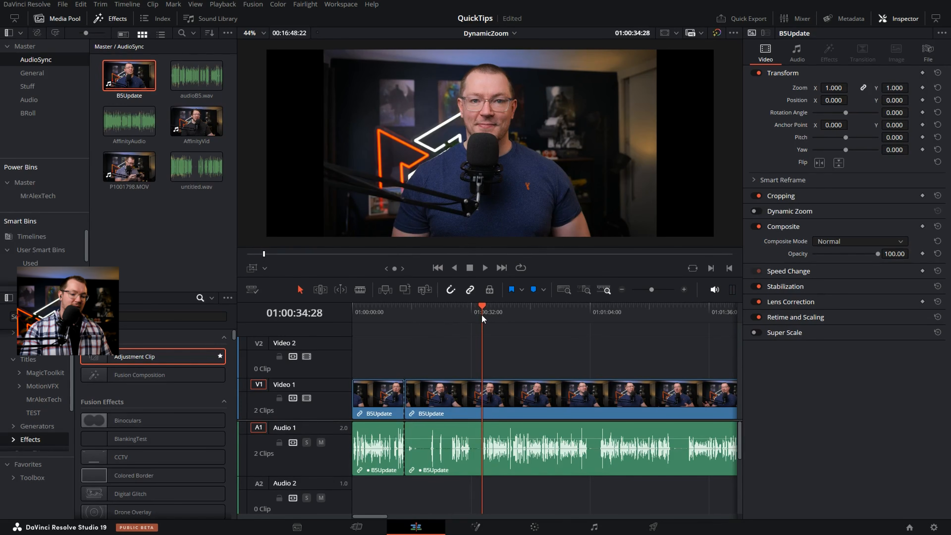
{"action": "key", "text": "ctrl+shift+["}
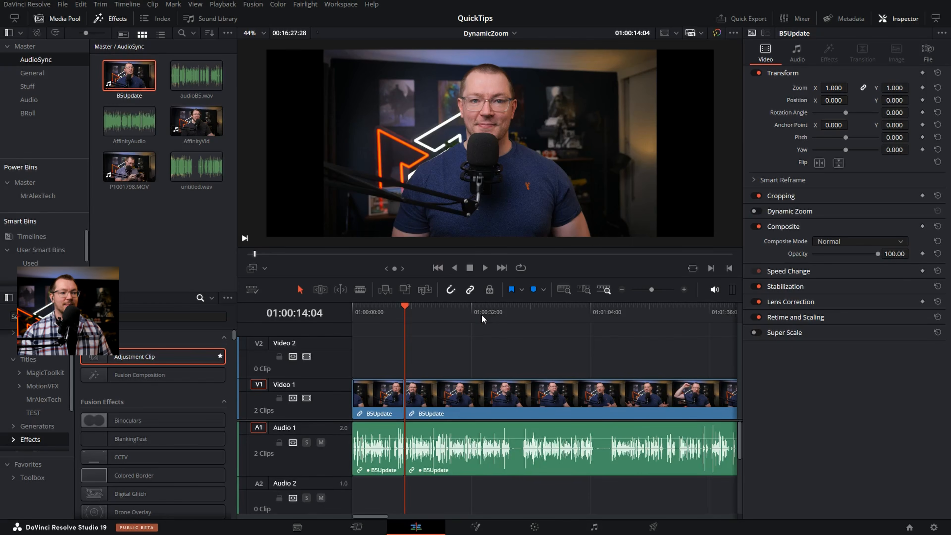
Split the second segment after its pause and ripple-trim the end of its first part back to 01:00:42:20
{"action": "mouse_move", "coordinate": [496, 315]}
{"action": "left_mouse_down"}
{"action": "mouse_move", "coordinate": [523, 315]}
{"action": "mouse_move", "coordinate": [511, 313]}
{"action": "left_mouse_up"}
{"action": "key", "text": "ctrl+b"}
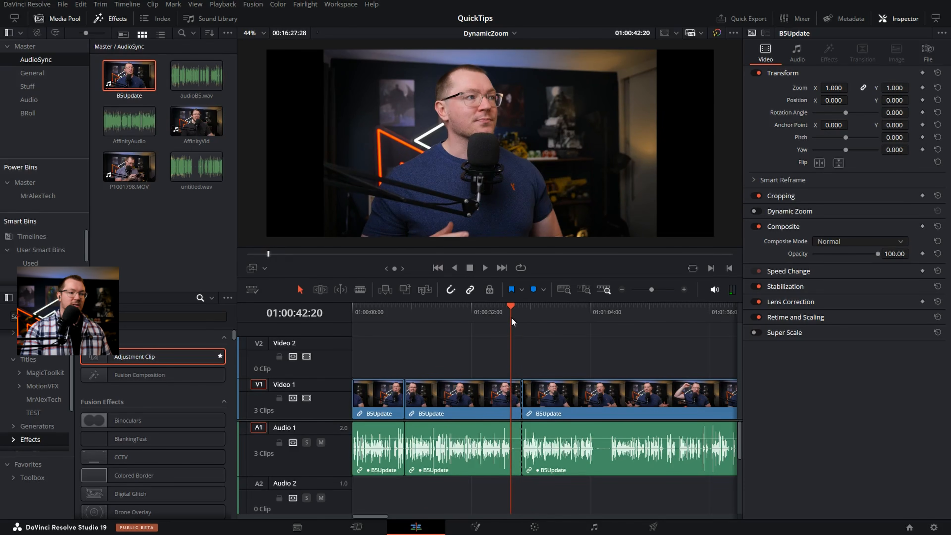
{"action": "key", "text": "ctrl+shift+]"}
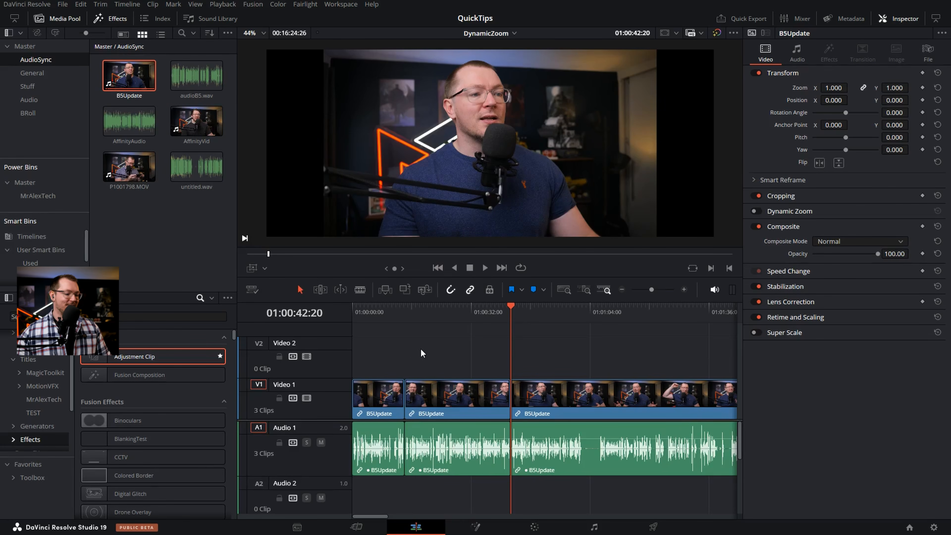
Undo the ripple trims and splits back to a single B5Update clip
{"action": "key", "text": "ctrl+z"}
{"action": "key", "text": "ctrl+z"}
{"action": "key", "text": "ctrl+z"}
{"action": "key", "text": "ctrl+z"}
{"action": "key", "text": "ctrl+z"}
{"action": "key", "text": "ctrl+z"}
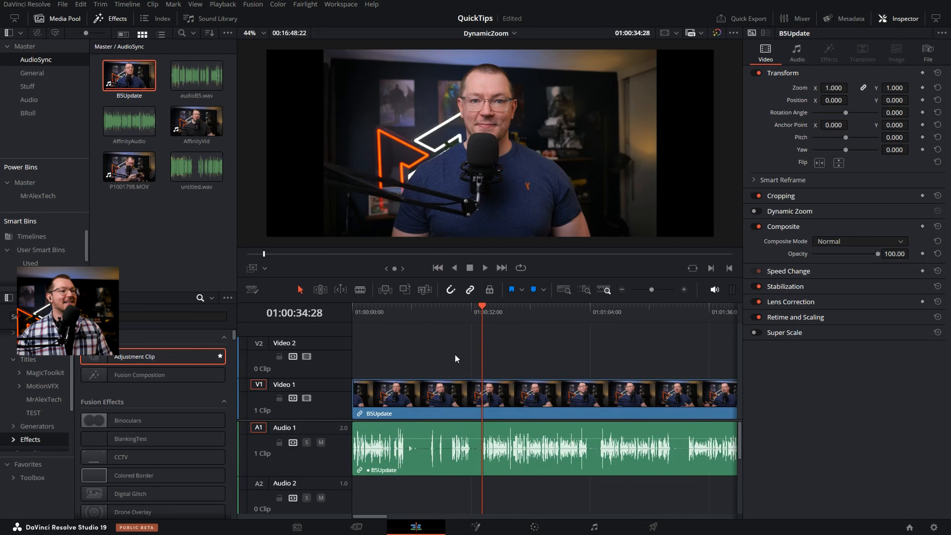
Open the keyboard customization, search the commands for "ripple" and expand the Ripple group under Trim to reach Start to Playhead
{"action": "left_click", "coordinate": [38, 5]}
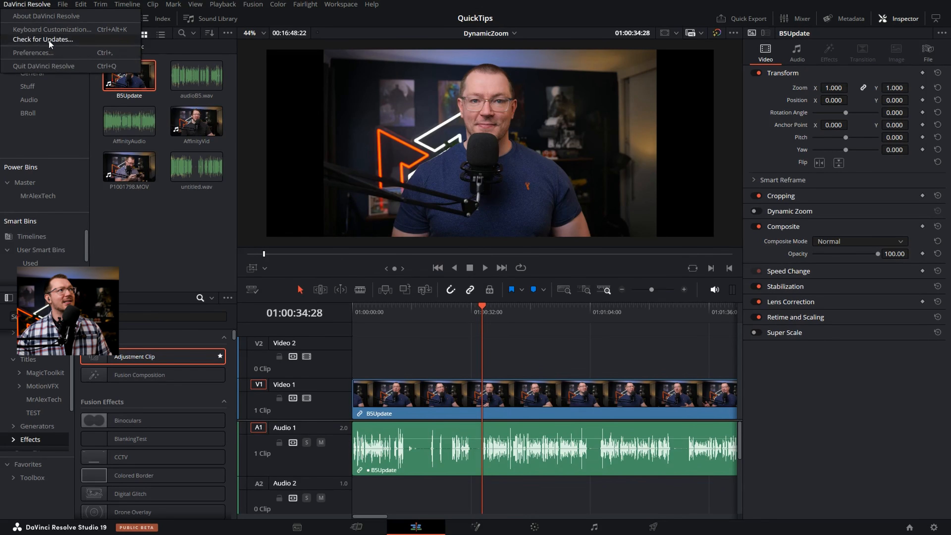
{"action": "left_click", "coordinate": [74, 29]}
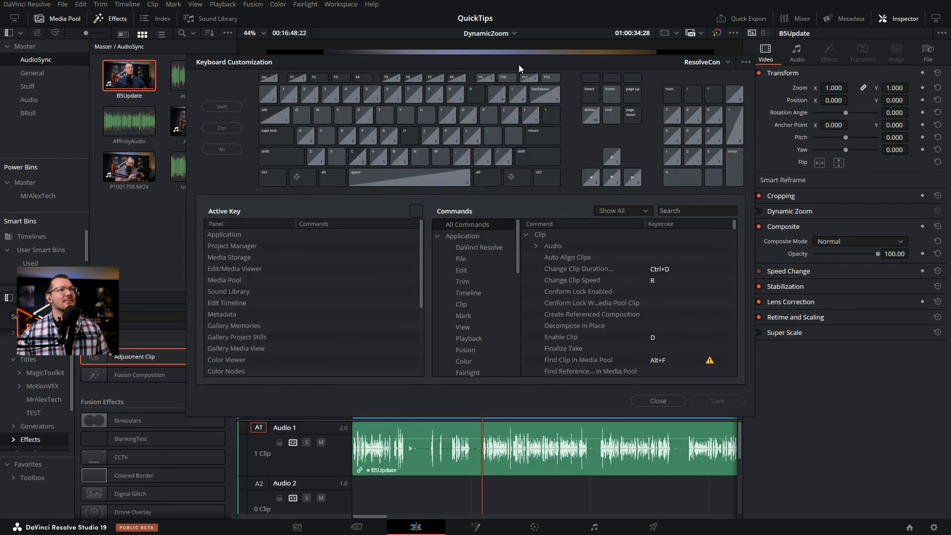
{"action": "left_click", "coordinate": [677, 222]}
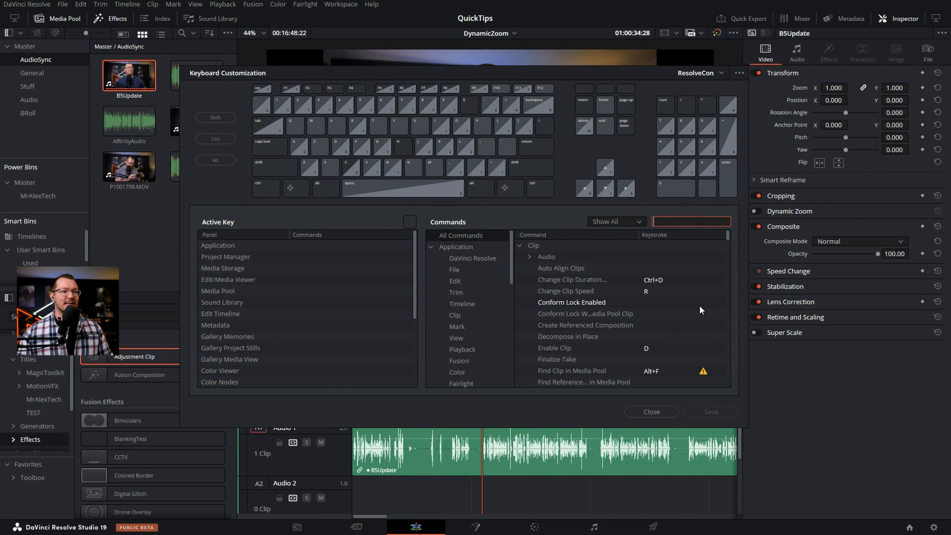
{"action": "type", "text": "ripple"}
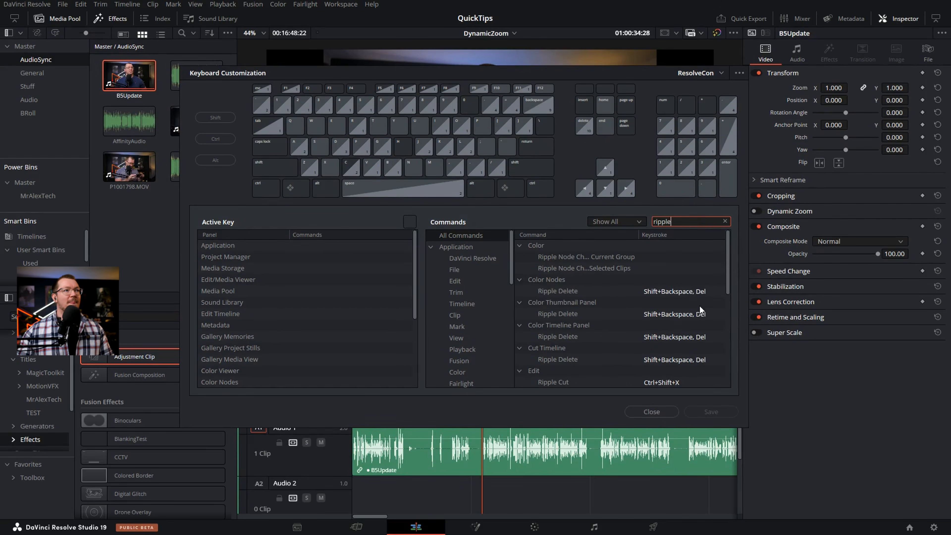
{"action": "left_click", "coordinate": [572, 293]}
{"action": "scroll", "coordinate": [573, 292], "scroll_direction": "down", "scroll_amount": 5}
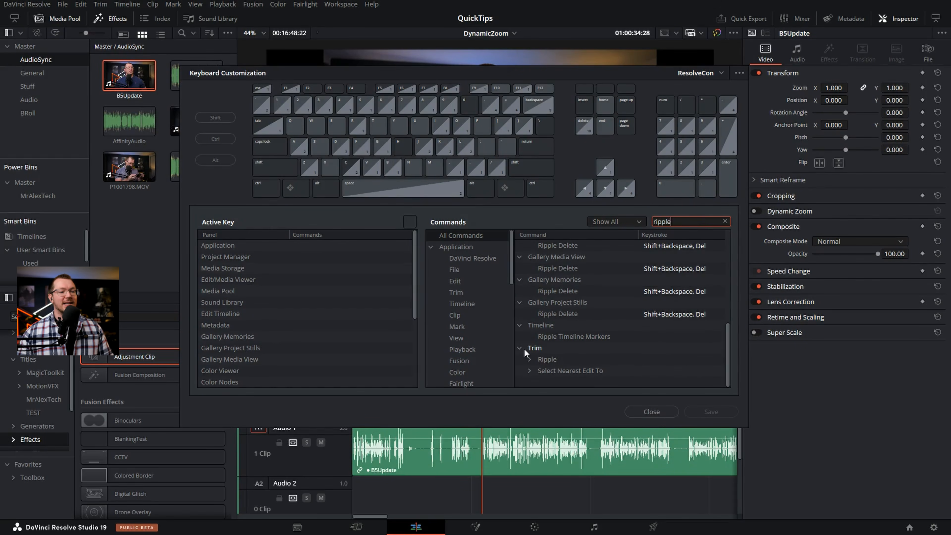
{"action": "left_click", "coordinate": [530, 360]}
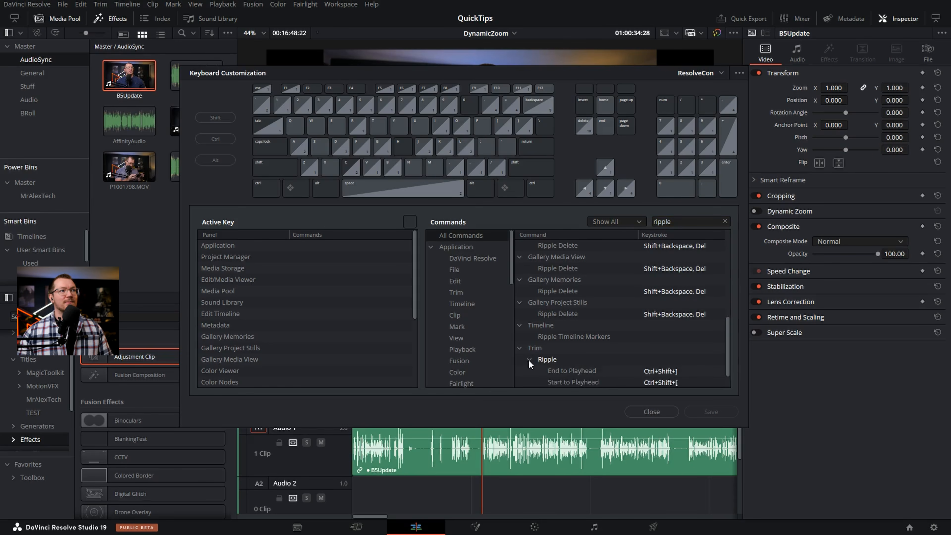
{"action": "scroll", "coordinate": [570, 358], "scroll_direction": "down", "scroll_amount": 2}
{"action": "left_click", "coordinate": [556, 361]}
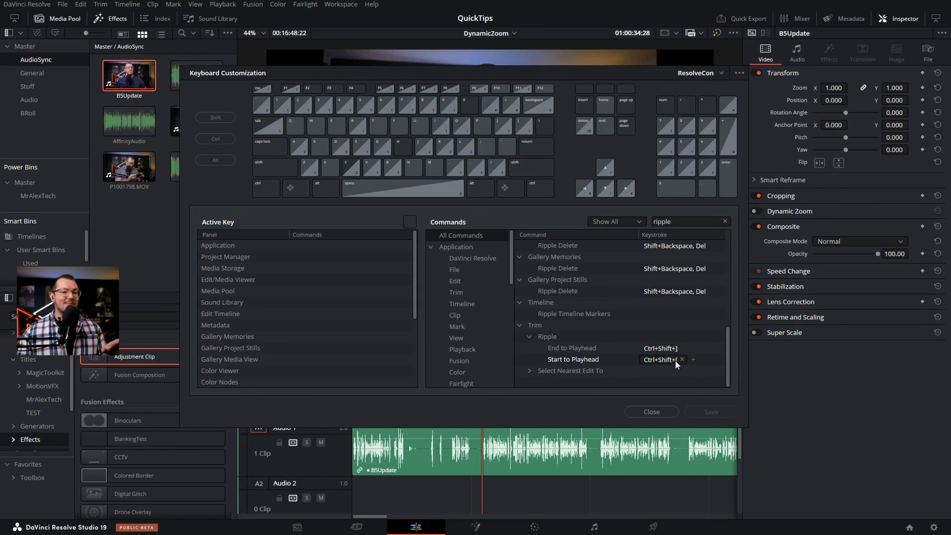
Add 1 as an extra shortcut for Ripple Start to Playhead and 3 for Ripple End to Playhead, accepting both reassignments
{"action": "left_click", "coordinate": [694, 360]}
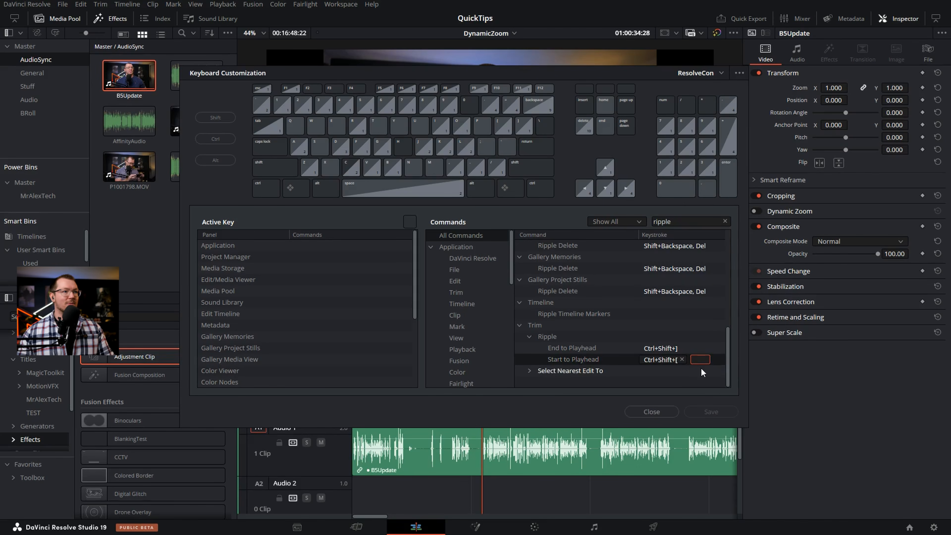
{"action": "key", "text": "1"}
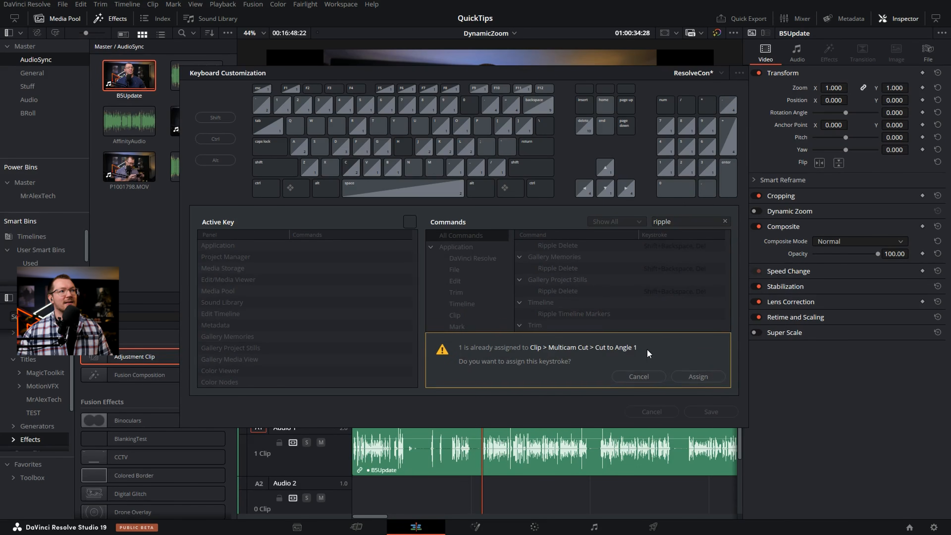
{"action": "left_click", "coordinate": [694, 377]}
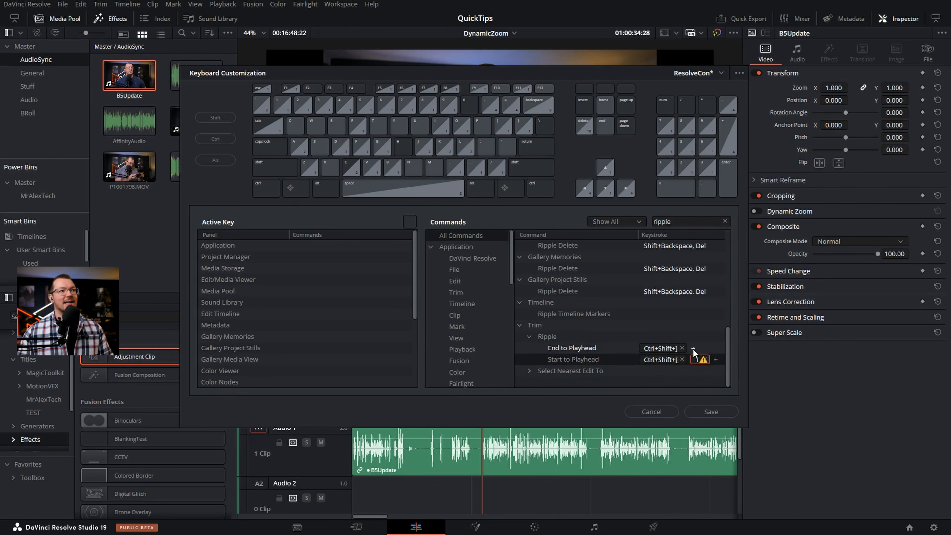
{"action": "left_click", "coordinate": [693, 349]}
{"action": "key", "text": "3"}
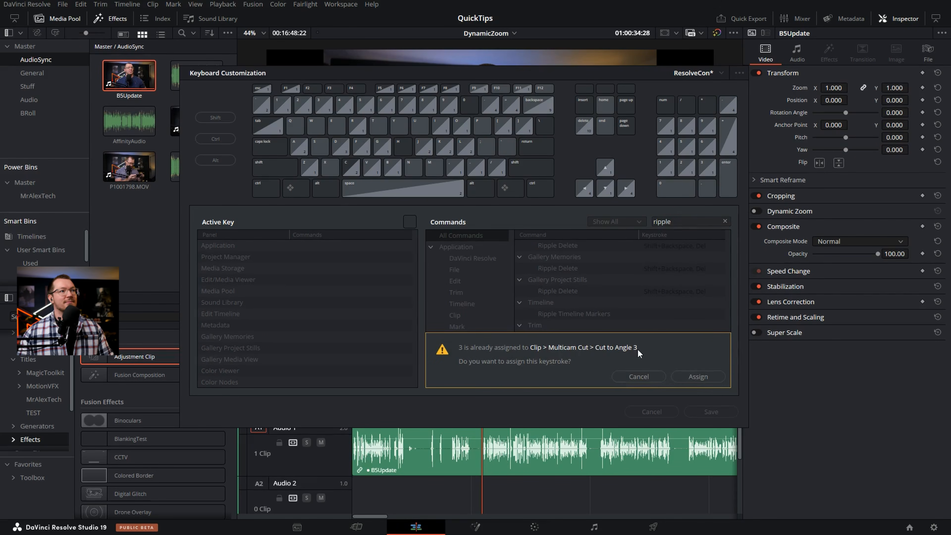
{"action": "left_click", "coordinate": [703, 377]}
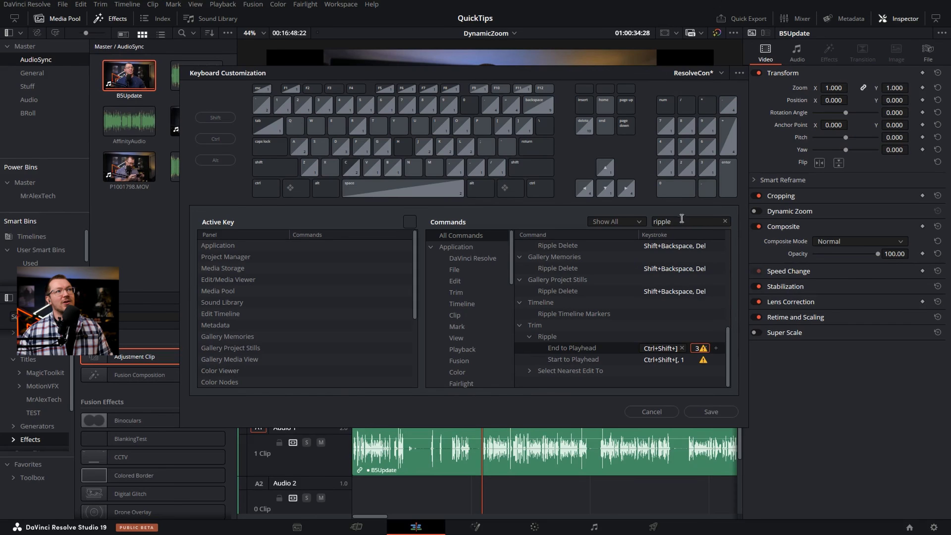
Find the Razor command through its Ctrl+B binding, add 2 as an extra shortcut for it, and save the keyboard layout
{"action": "left_click", "coordinate": [726, 222]}
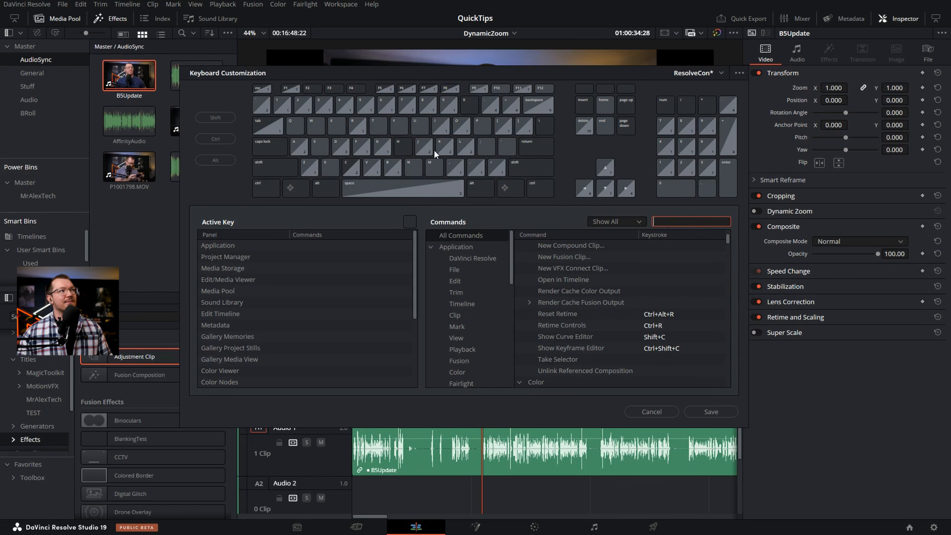
{"action": "left_click", "coordinate": [263, 187]}
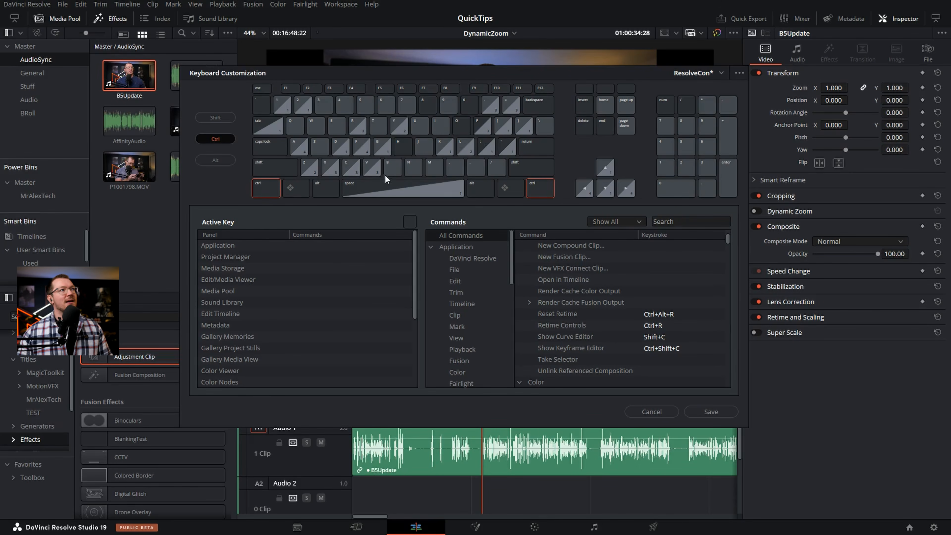
{"action": "left_click", "coordinate": [393, 171]}
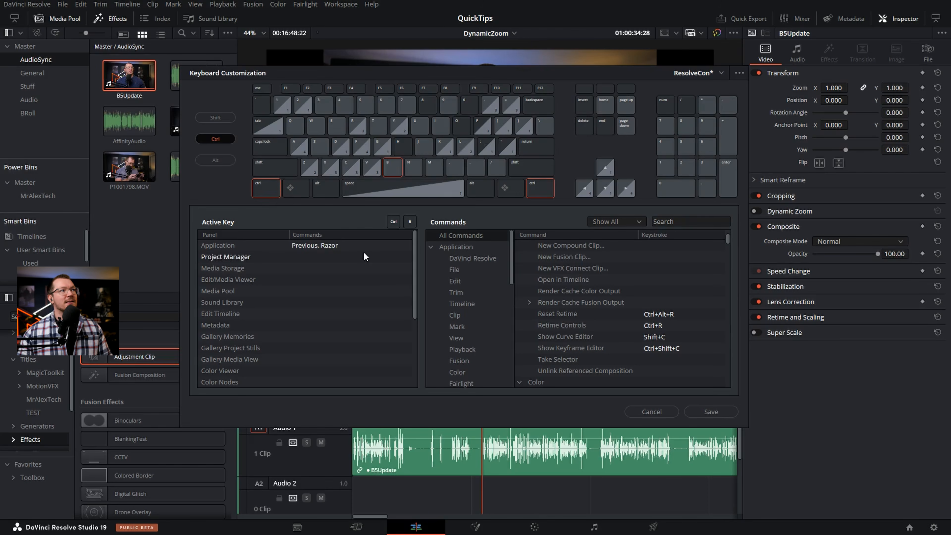
{"action": "left_click", "coordinate": [333, 247]}
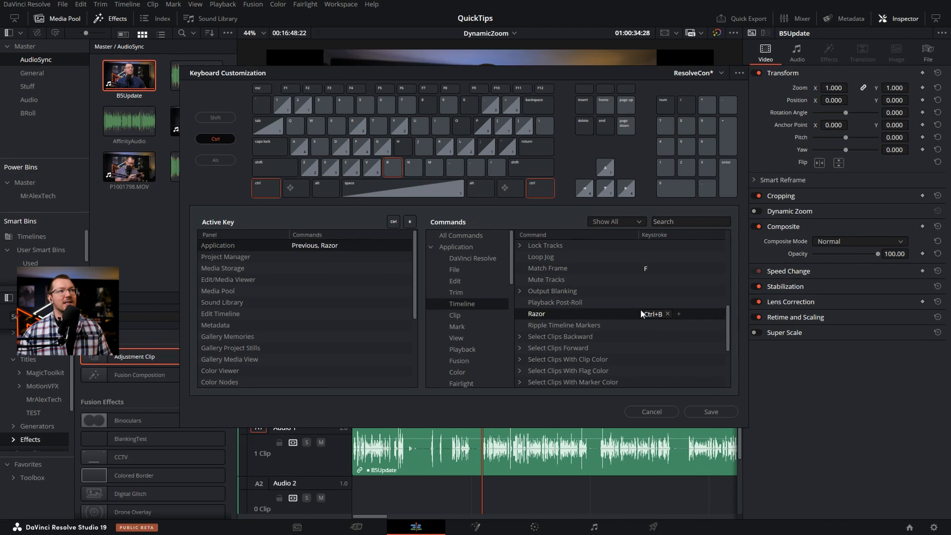
{"action": "key", "text": "2"}
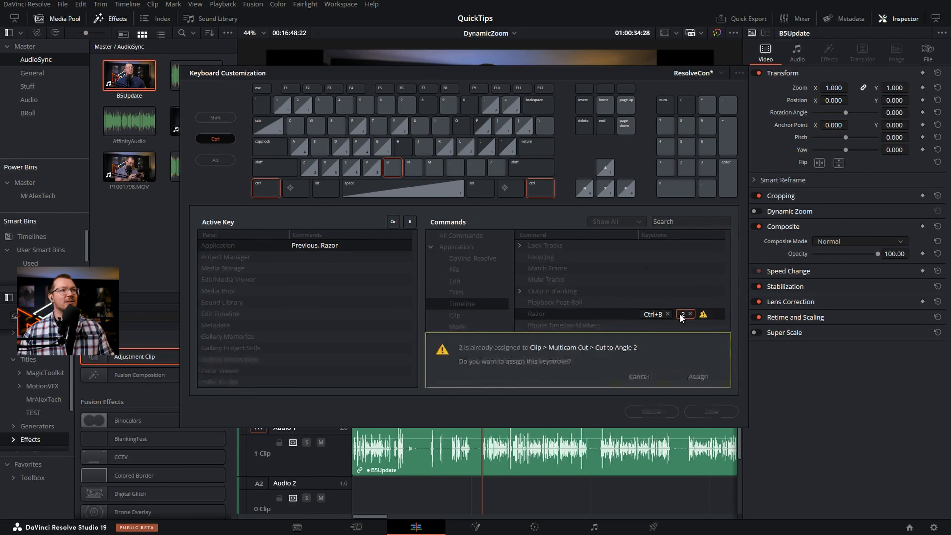
{"action": "left_click", "coordinate": [704, 376]}
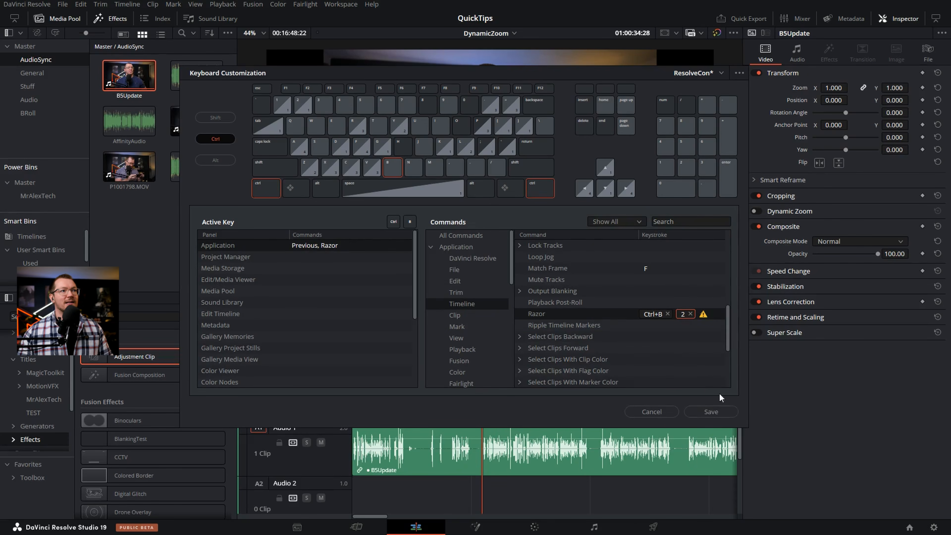
{"action": "left_click", "coordinate": [711, 412]}
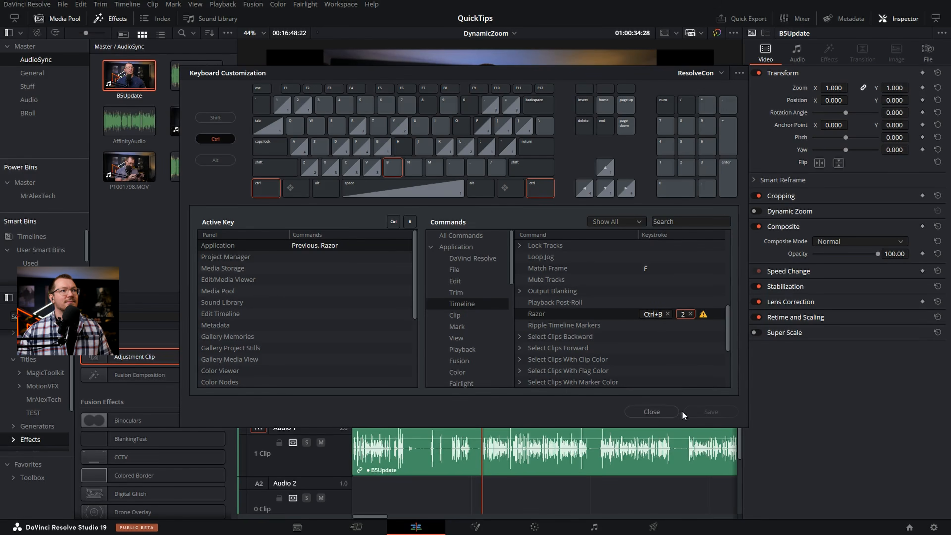
{"action": "left_click", "coordinate": [660, 413]}
Split the B5Update clip at its pauses and ripple-trim the silences, making four clips, then save the project
{"action": "left_click_drag", "start_coordinate": [411, 313], "coordinate": [599, 332]}
{"action": "key", "text": "2"}
{"action": "key", "text": "ctrl+b"}
{"action": "key", "text": "ctrl+shift+]"}
{"action": "key", "text": "ctrl+b"}
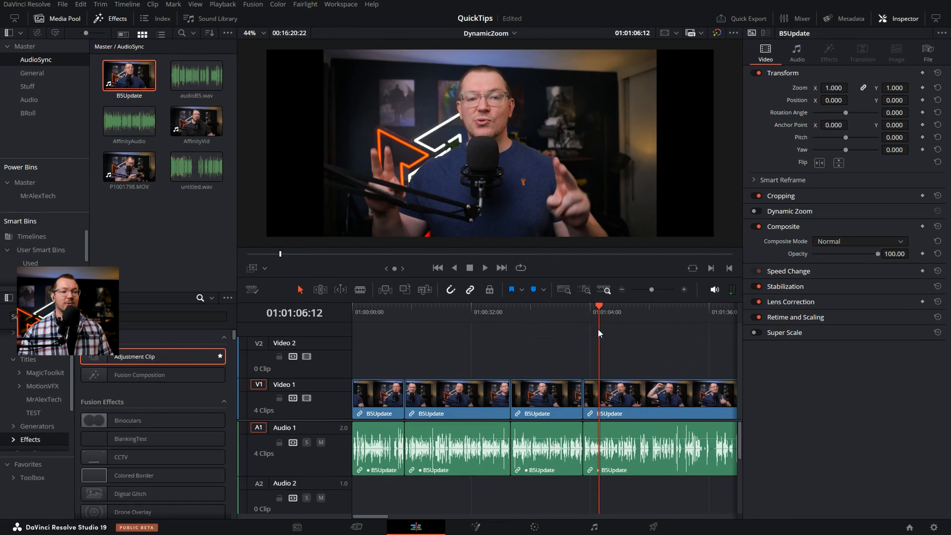
{"action": "key", "text": "ctrl+s"}
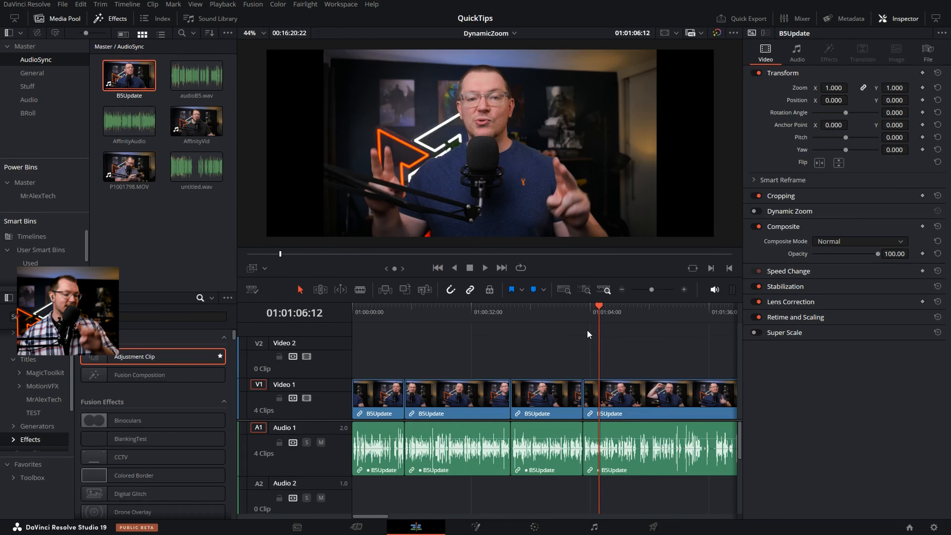
Undo the new splits and ripple trims back to a single B5Update clip and save the project
{"action": "key", "text": "ctrl+z"}
{"action": "key", "text": "ctrl+z"}
{"action": "key", "text": "ctrl+z"}
{"action": "key", "text": "ctrl+z"}
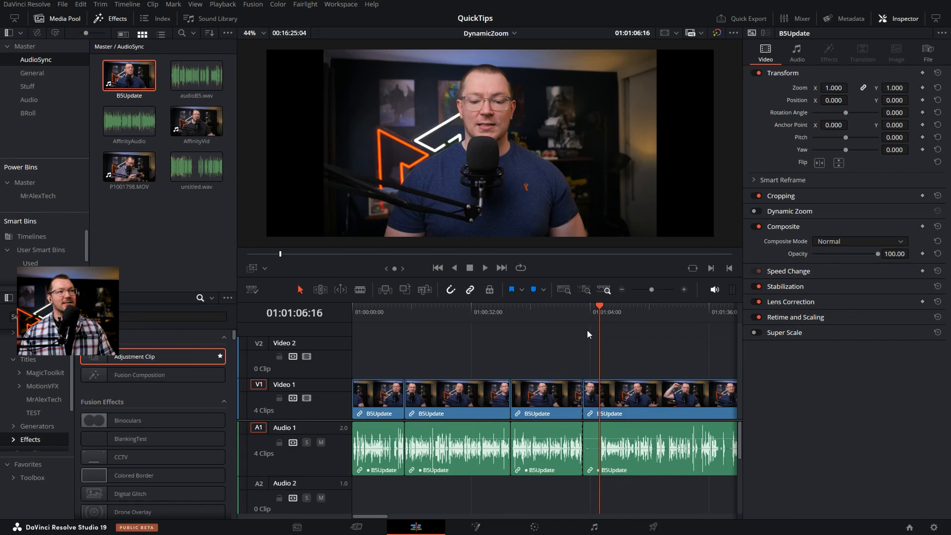
{"action": "key", "text": "ctrl+z"}
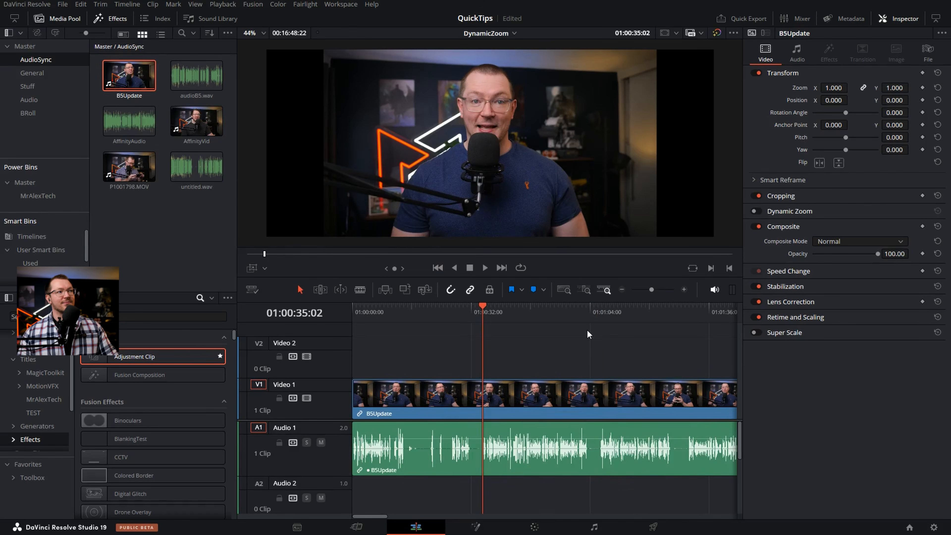
{"action": "key", "text": "ctrl+s"}
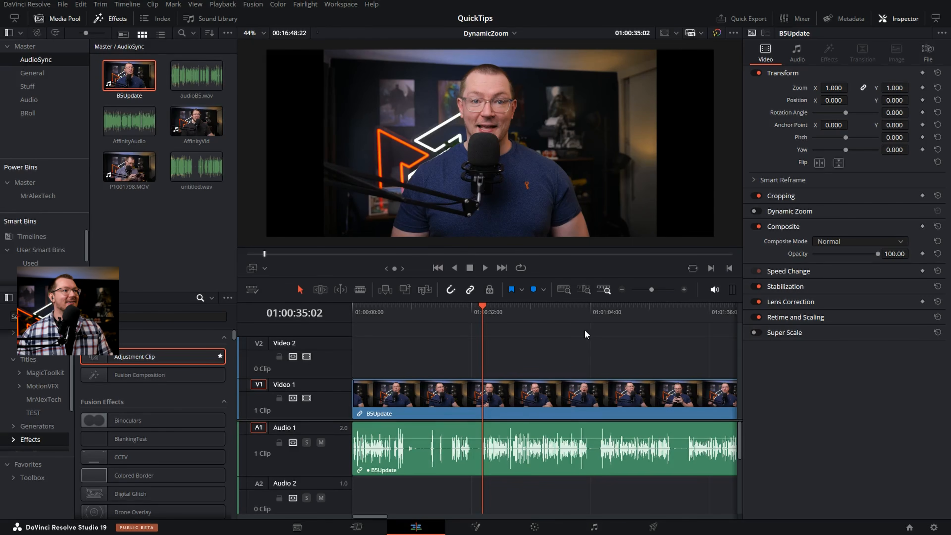
Split the B5Update clip at 01:00:35:02 and 01:00:55:02 and ripple-trim about 29 seconds off the start of the last segment
{"action": "key", "text": "ctrl+b"}
{"action": "left_click", "coordinate": [557, 318]}
{"action": "key", "text": "ctrl+b"}
{"action": "left_click_drag", "start_coordinate": [558, 319], "coordinate": [664, 323]}
{"action": "key", "text": "ctrl+shift+["}
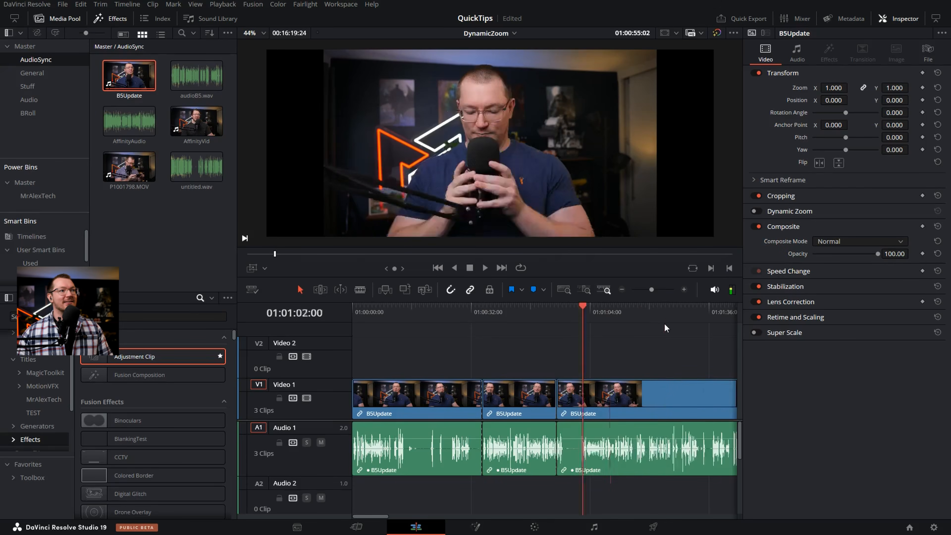
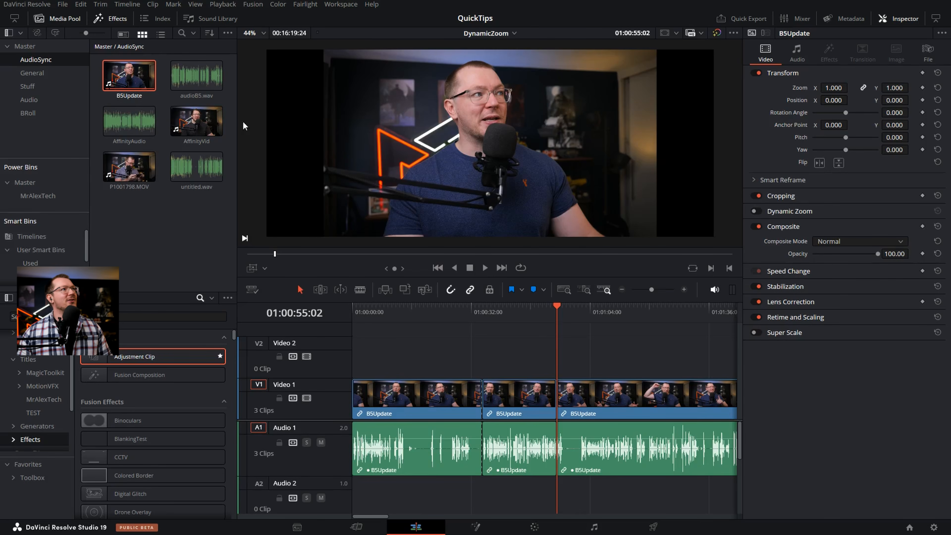
Create a new untitled project from the QuickTips project
{"action": "left_click", "coordinate": [63, 4]}
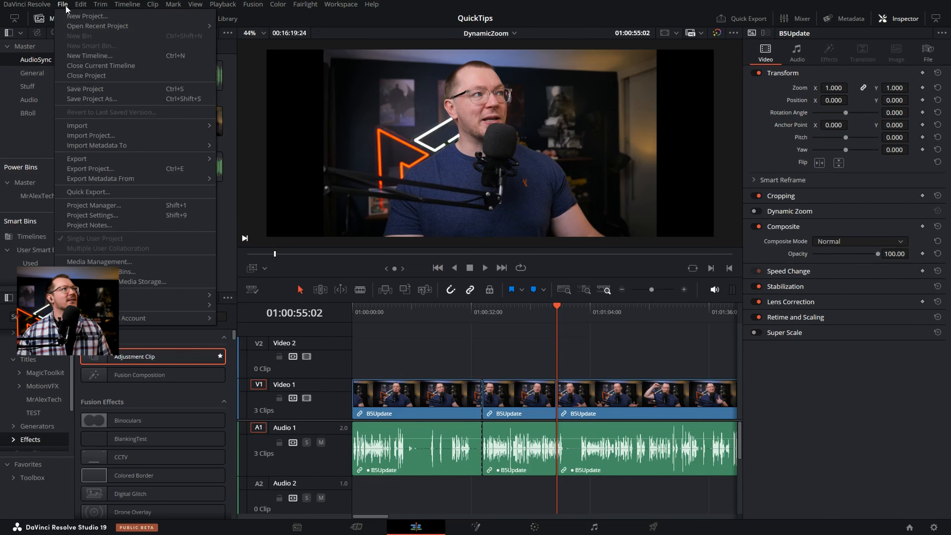
{"action": "left_click", "coordinate": [81, 17]}
{"action": "left_click", "coordinate": [530, 284]}
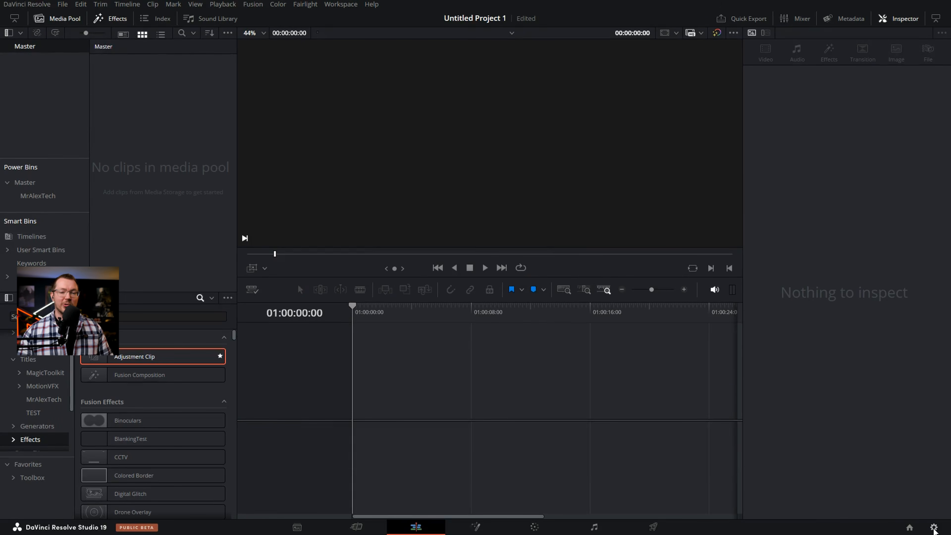
Open the new project's master settings and look through the timeline resolution options
{"action": "left_click", "coordinate": [934, 527]}
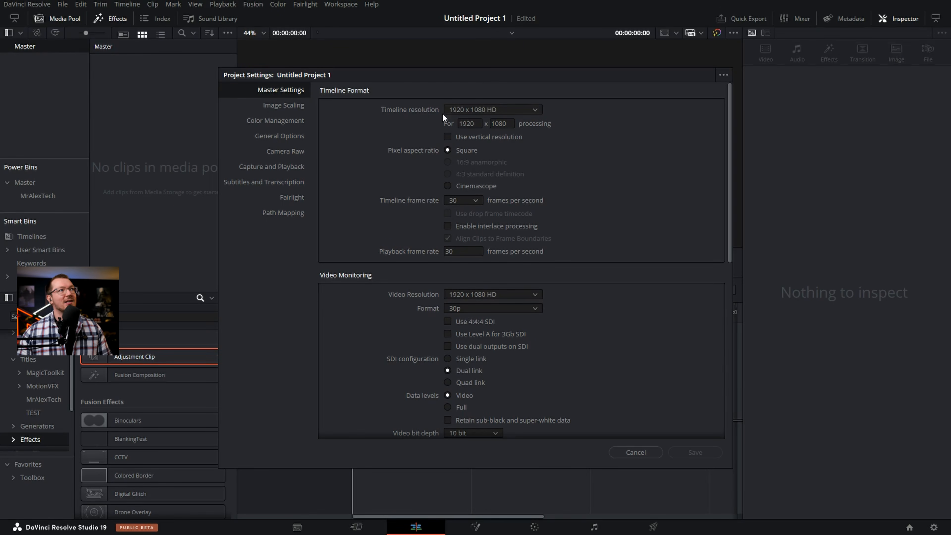
{"action": "left_click", "coordinate": [487, 110]}
{"action": "left_click", "coordinate": [487, 109]}
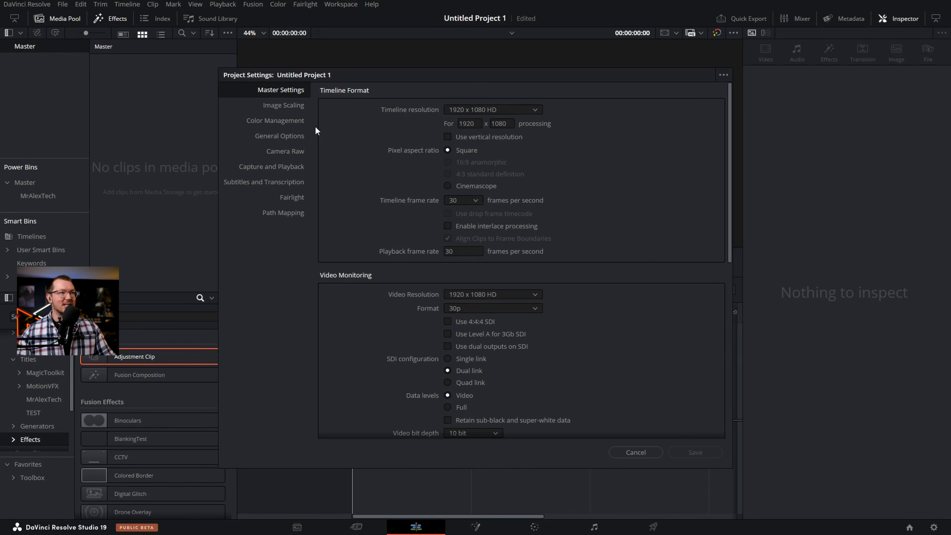
Save the current project settings as a preset named "108030"
{"action": "left_click", "coordinate": [724, 76]}
{"action": "left_click", "coordinate": [644, 134]}
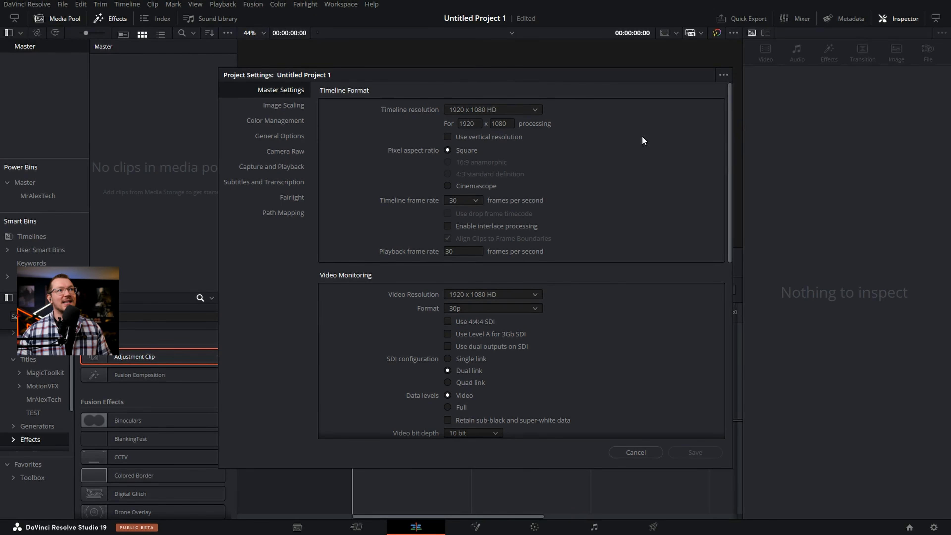
{"action": "left_click", "coordinate": [721, 76]}
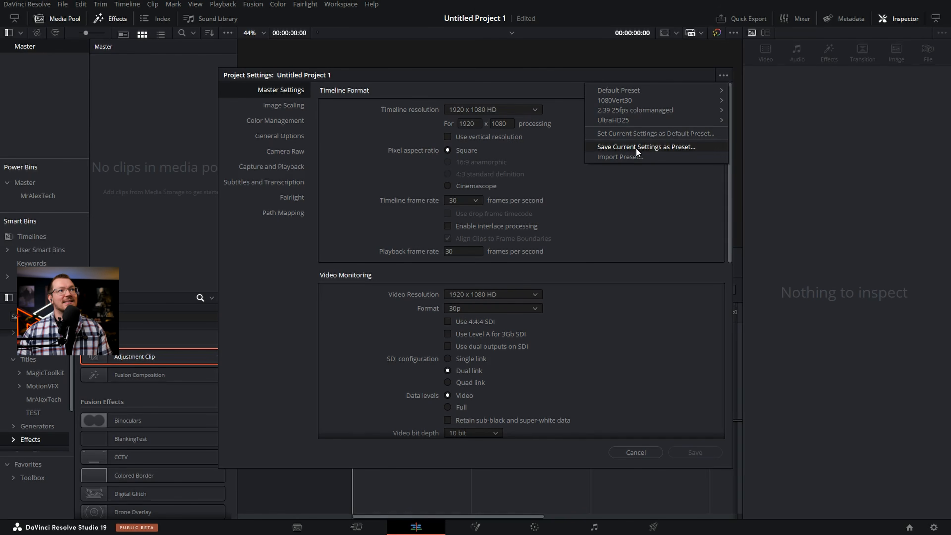
{"action": "left_click", "coordinate": [670, 148]}
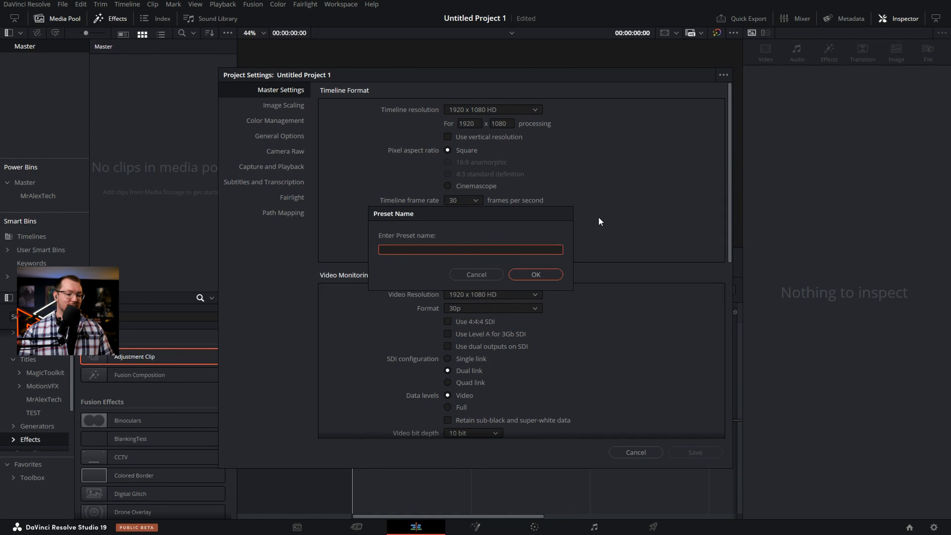
{"action": "type", "text": "1080"}
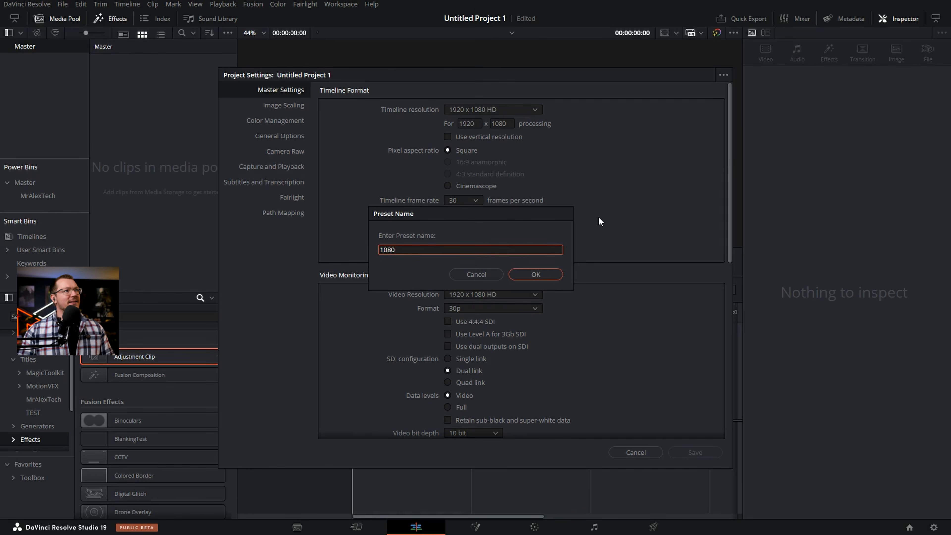
{"action": "type", "text": "30"}
{"action": "key", "text": "Return"}
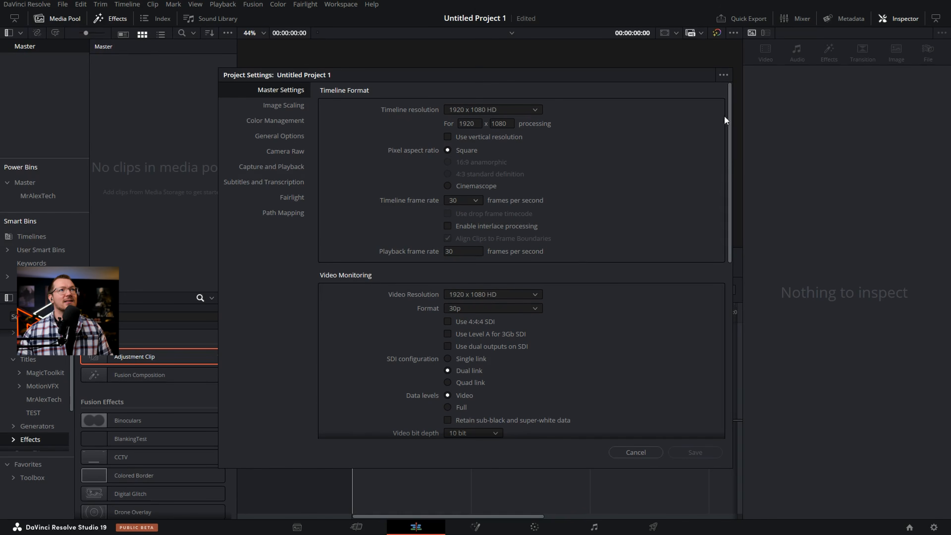
Load the 1080Vert30 preset into the project settings
{"action": "left_click", "coordinate": [722, 75]}
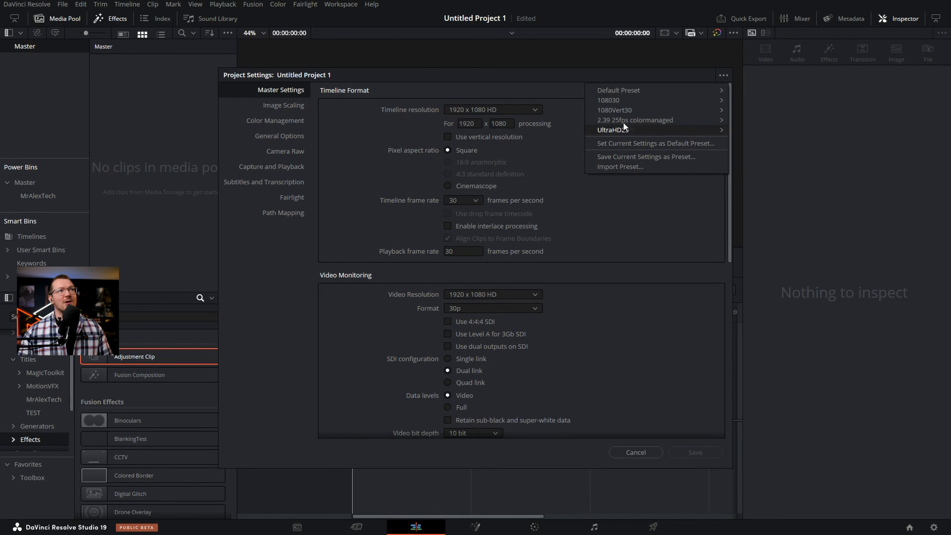
{"action": "mouse_move", "coordinate": [623, 111]}
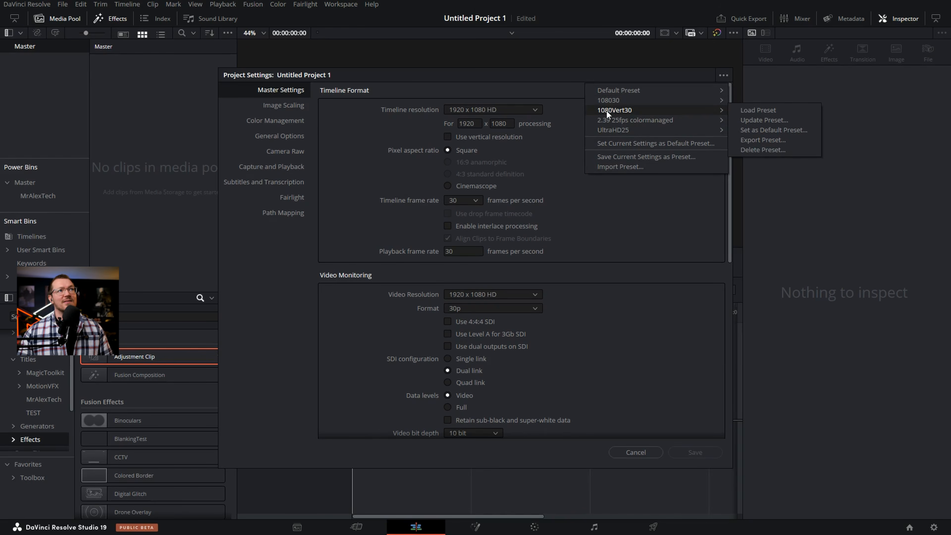
{"action": "left_click", "coordinate": [753, 109]}
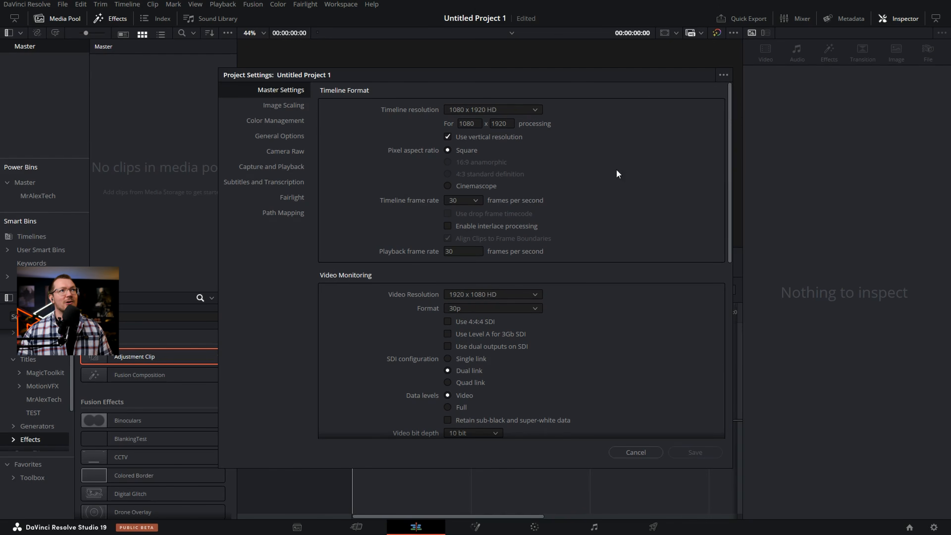
Look through the management options of the UltraHD25 preset, including deletion, and close the project settings
{"action": "left_click", "coordinate": [723, 75]}
{"action": "mouse_move", "coordinate": [619, 120]}
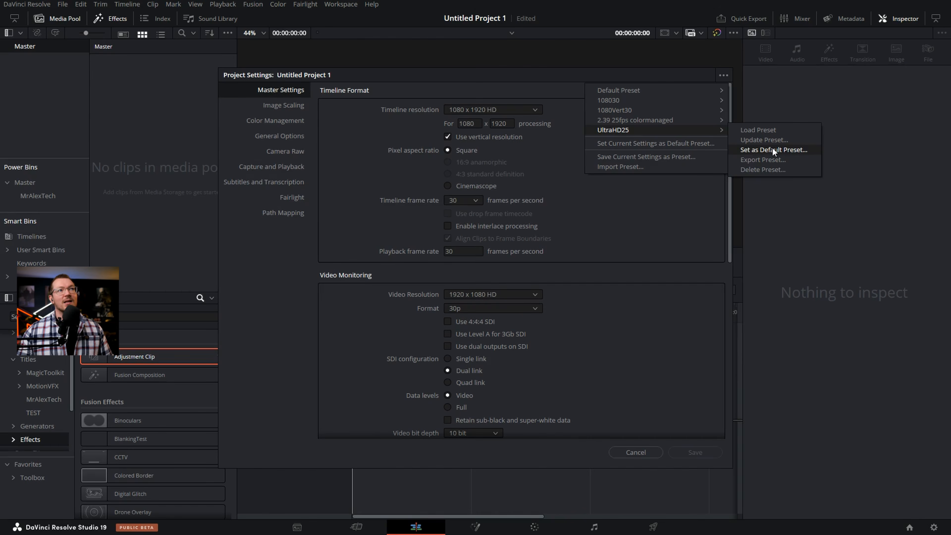
{"action": "left_click", "coordinate": [768, 171]}
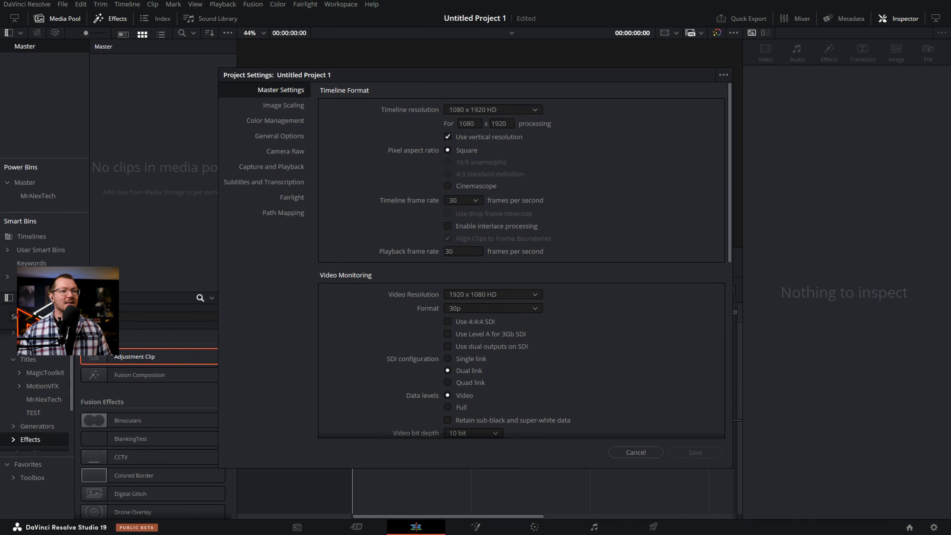
{"action": "left_click", "coordinate": [636, 453]}
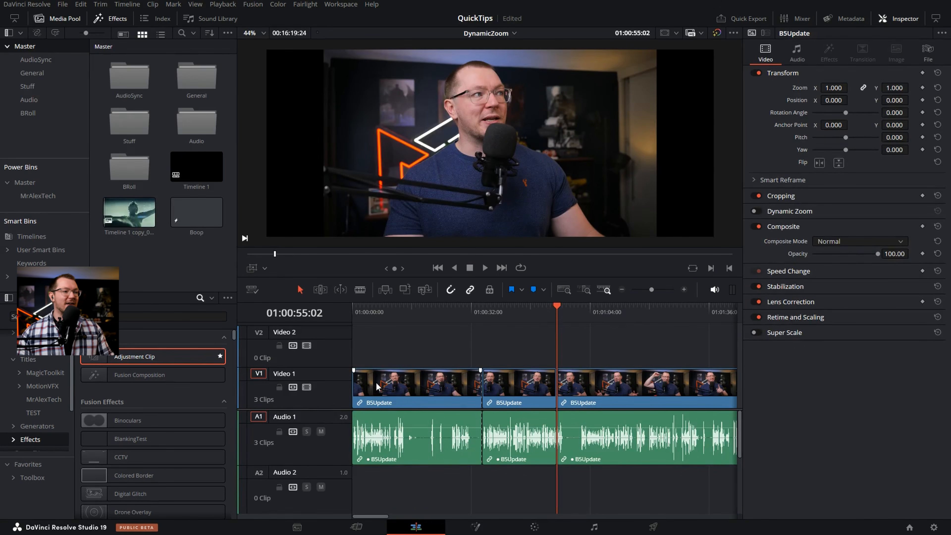
Compare the audio settings of the Audio 1 track with those of its first B5Update clip
{"action": "left_click", "coordinate": [328, 451]}
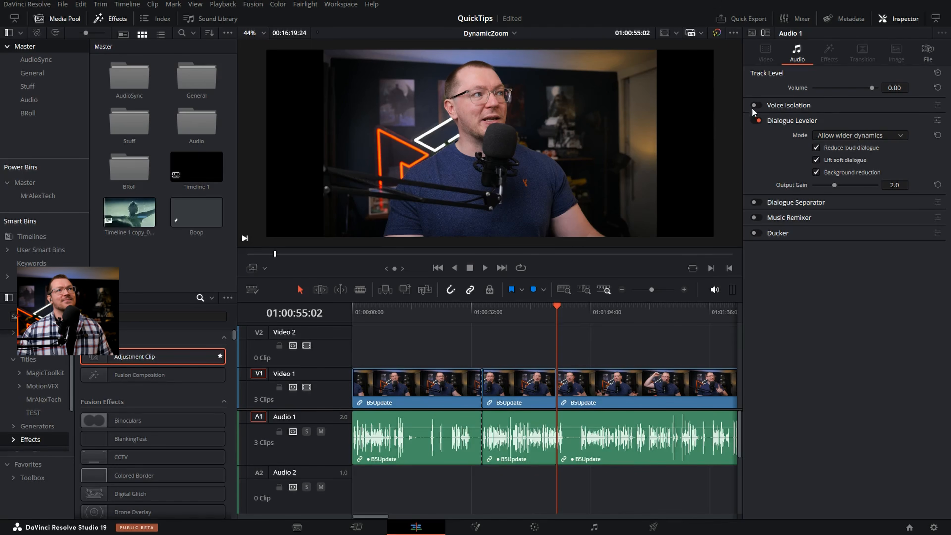
{"action": "left_click", "coordinate": [401, 416]}
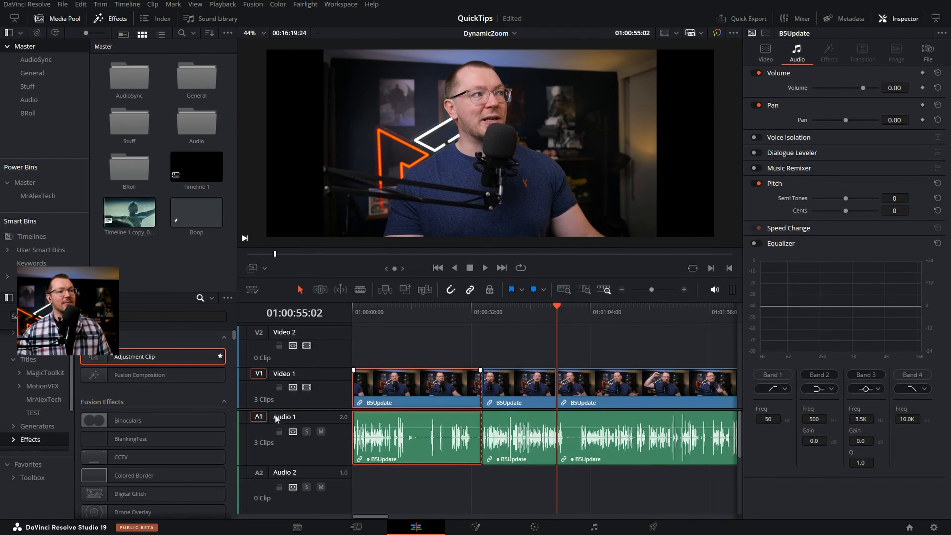
{"action": "left_click", "coordinate": [323, 454]}
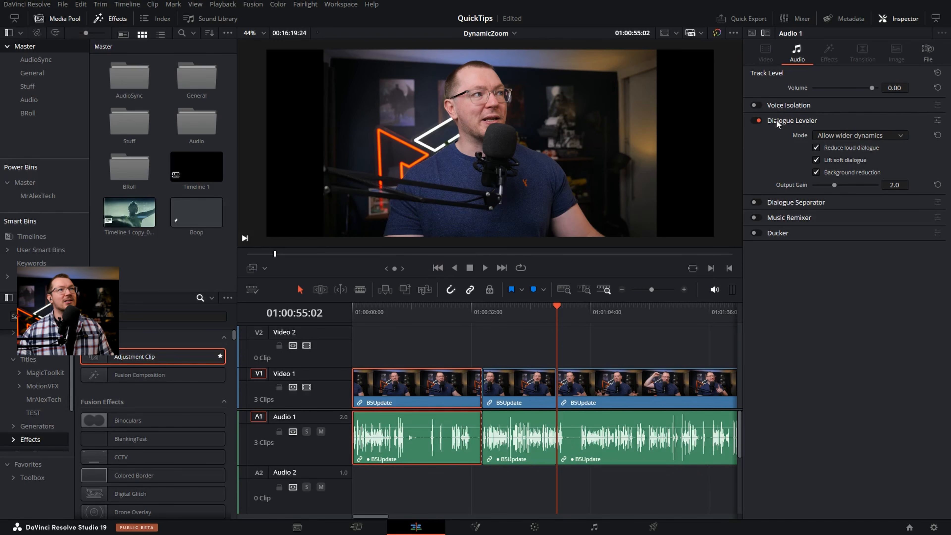
Set the Audio 1 track's Dialogue Leveler to "Lift soft whispery sources" mode with an output gain of 4.9
{"action": "left_click", "coordinate": [758, 120]}
{"action": "left_click", "coordinate": [760, 120]}
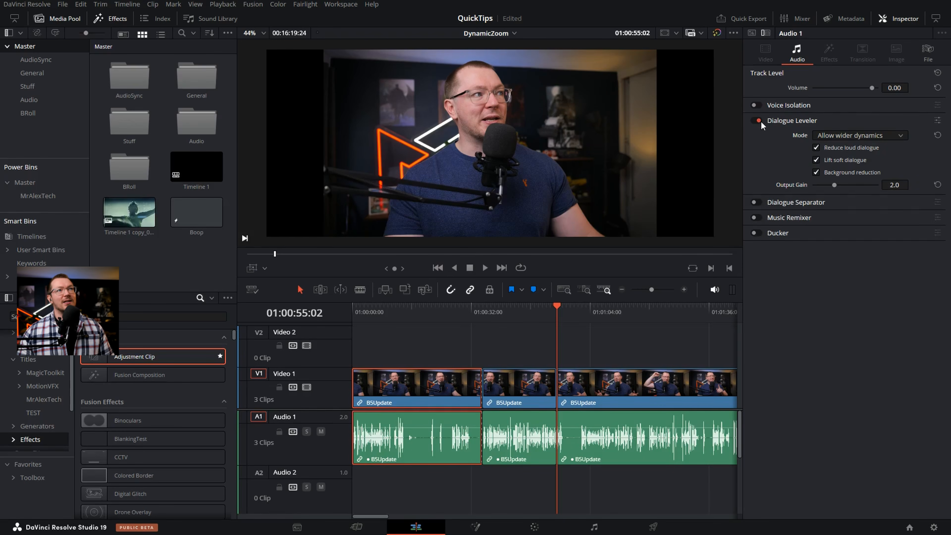
{"action": "left_click", "coordinate": [855, 135]}
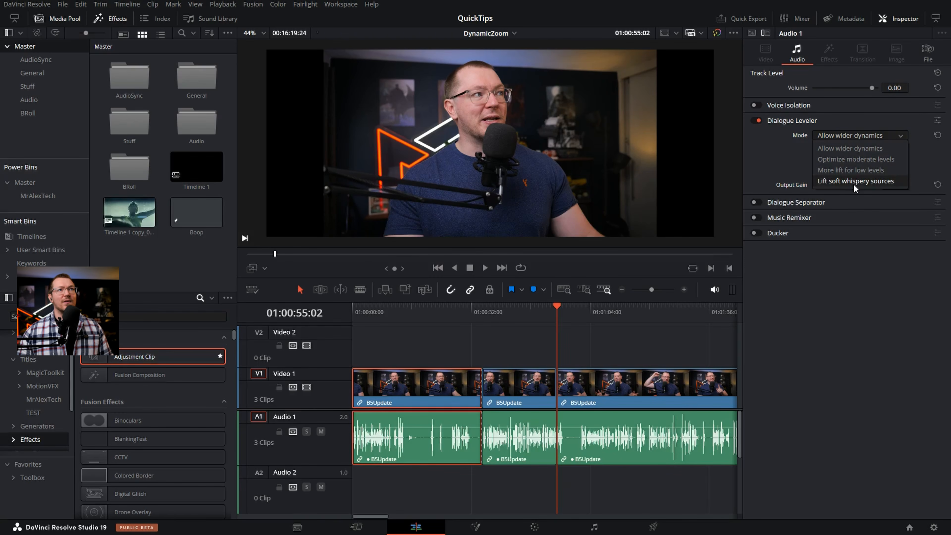
{"action": "left_click", "coordinate": [862, 181]}
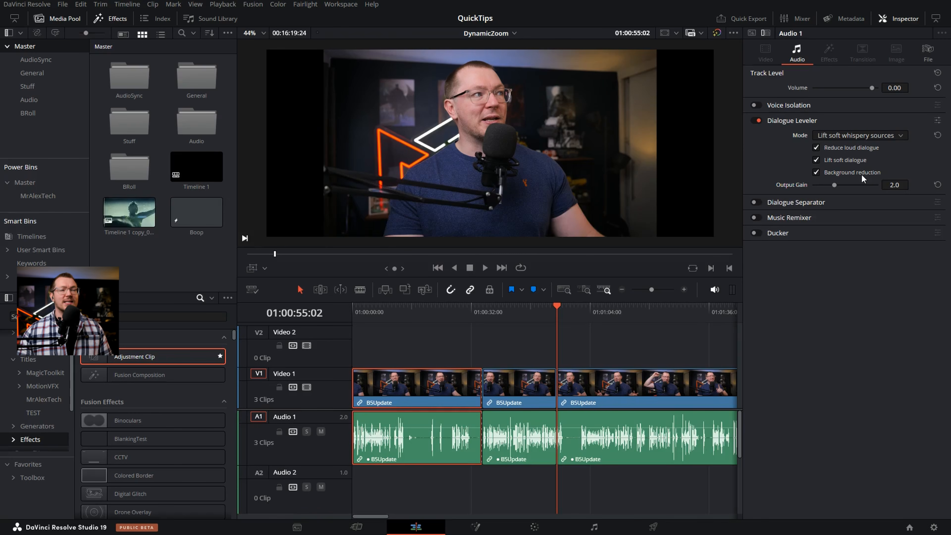
{"action": "left_click_drag", "start_coordinate": [833, 185], "coordinate": [864, 186]}
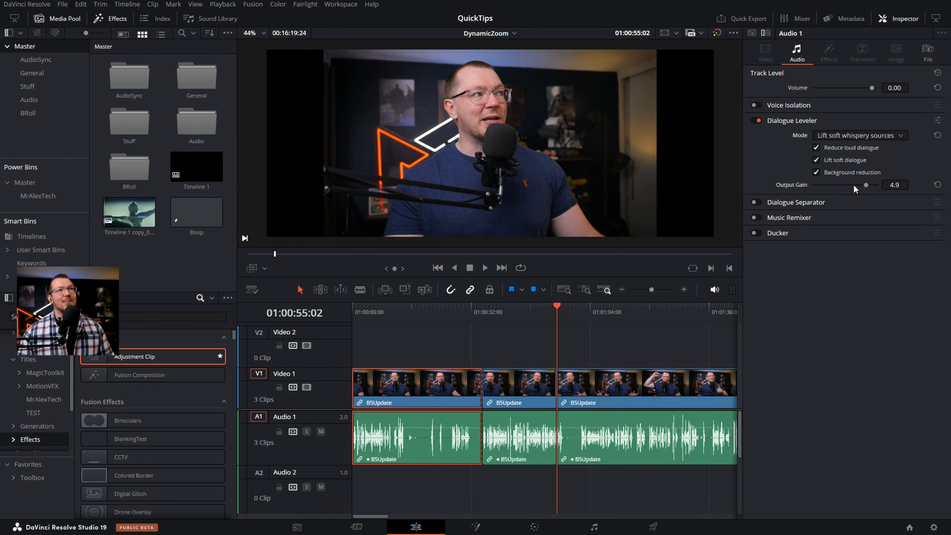
Save Audio 1's Dialogue Leveler settings as a preset named "Youtubes" and close the effect window
{"action": "left_click", "coordinate": [937, 120]}
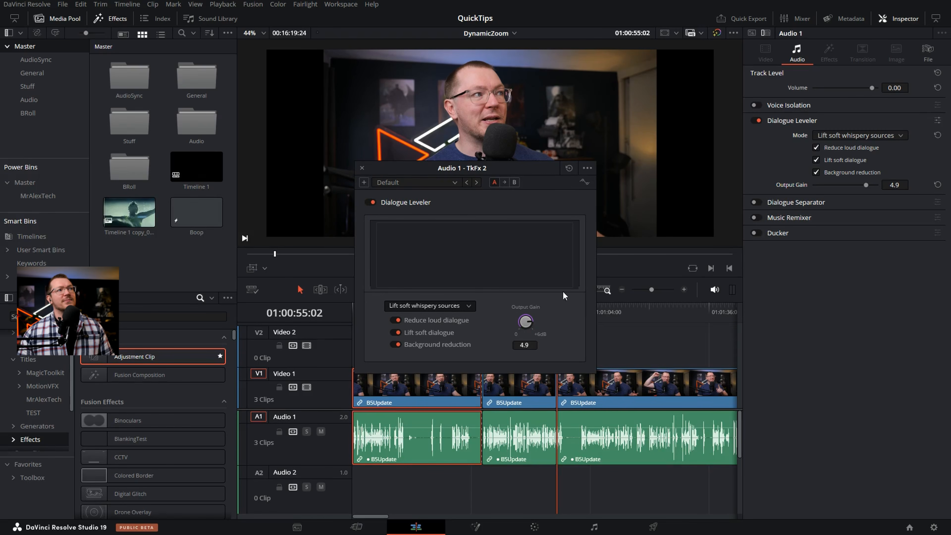
{"action": "left_click", "coordinate": [364, 183]}
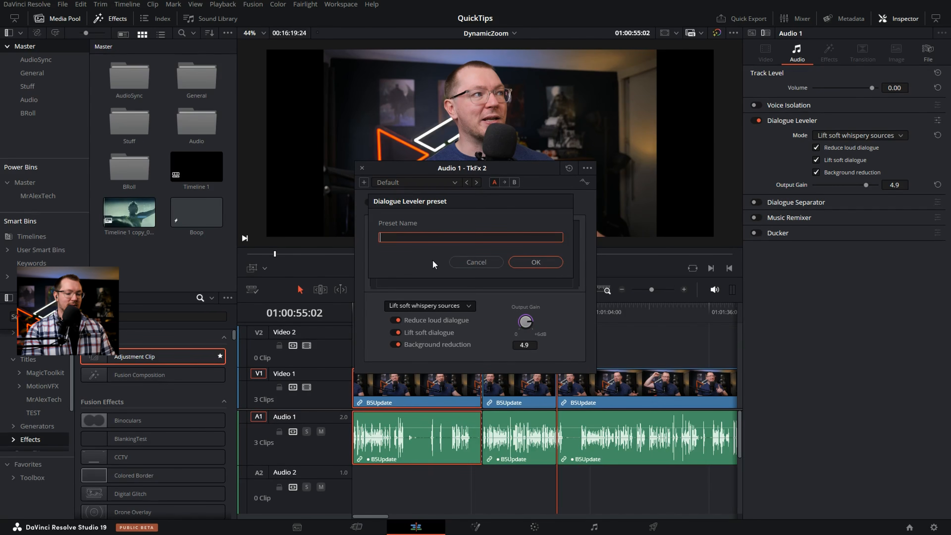
{"action": "type", "text": "Youtubes"}
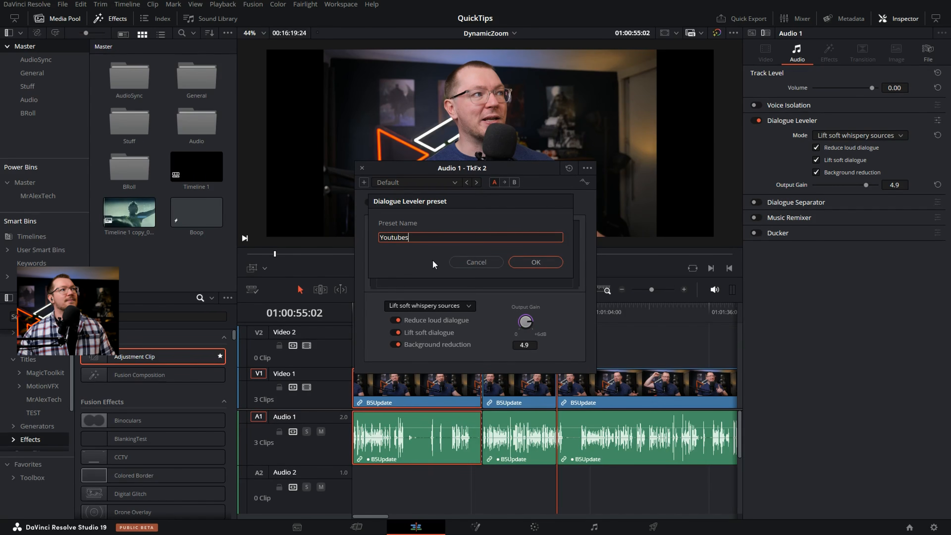
{"action": "left_click", "coordinate": [540, 262]}
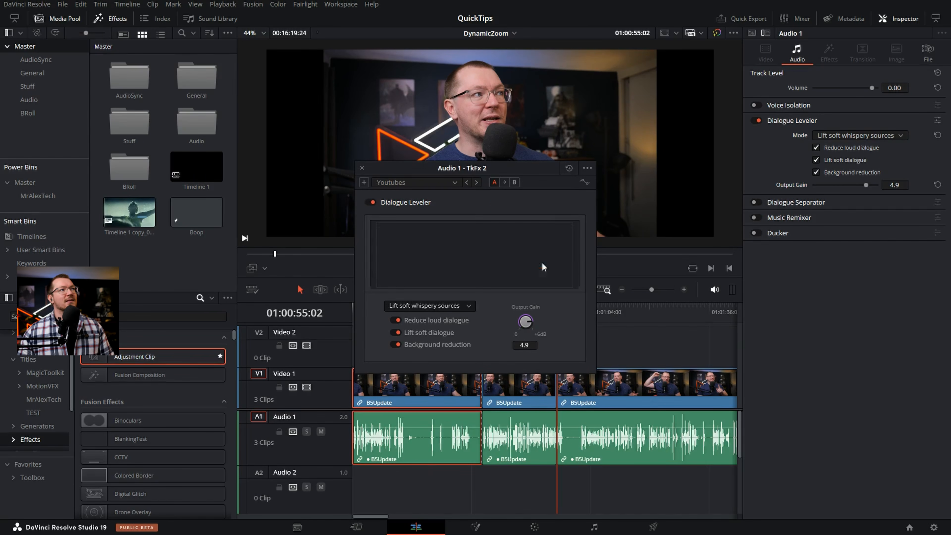
{"action": "left_click", "coordinate": [454, 181]}
{"action": "left_click", "coordinate": [393, 206]}
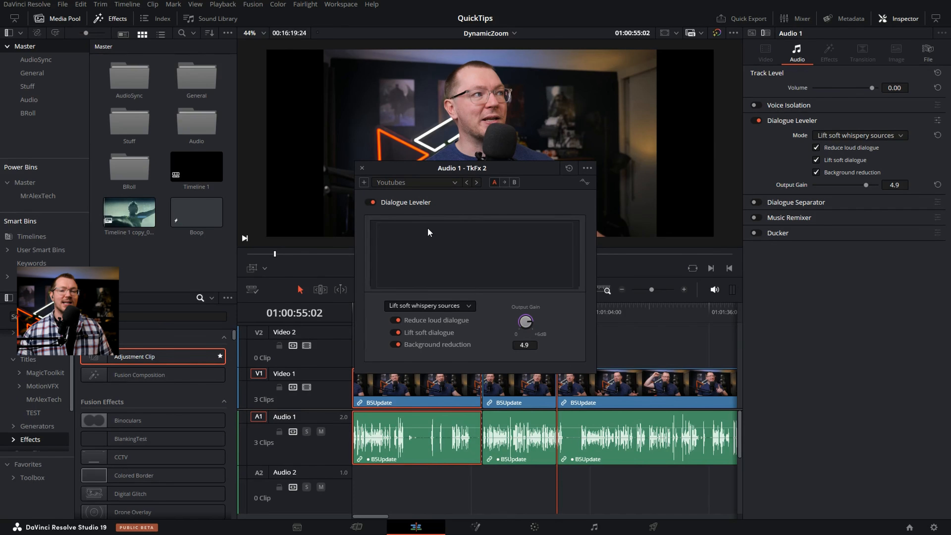
{"action": "left_click", "coordinate": [362, 167]}
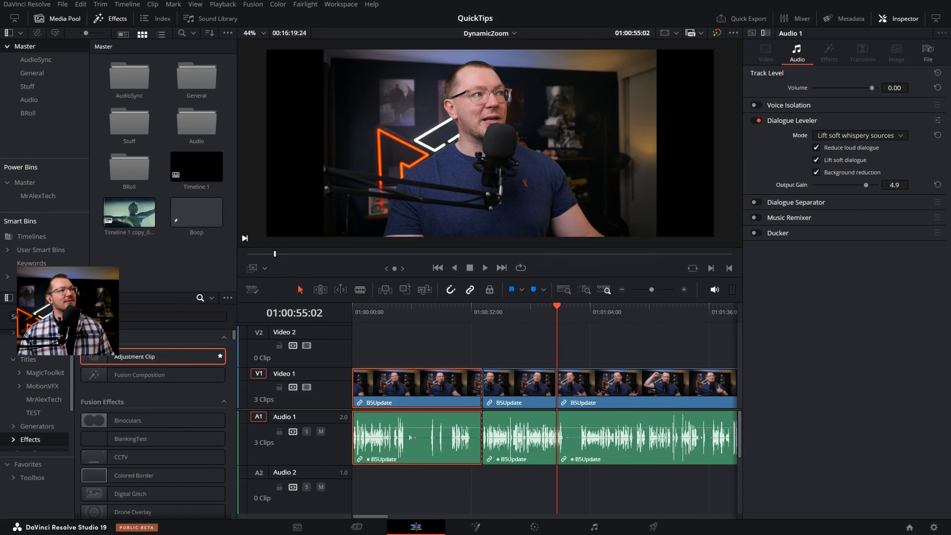
Add the Vocal Channel audio effect to the Audio 1 track
{"action": "scroll", "coordinate": [35, 431], "scroll_direction": "down", "scroll_amount": 2}
{"action": "left_click", "coordinate": [28, 415]}
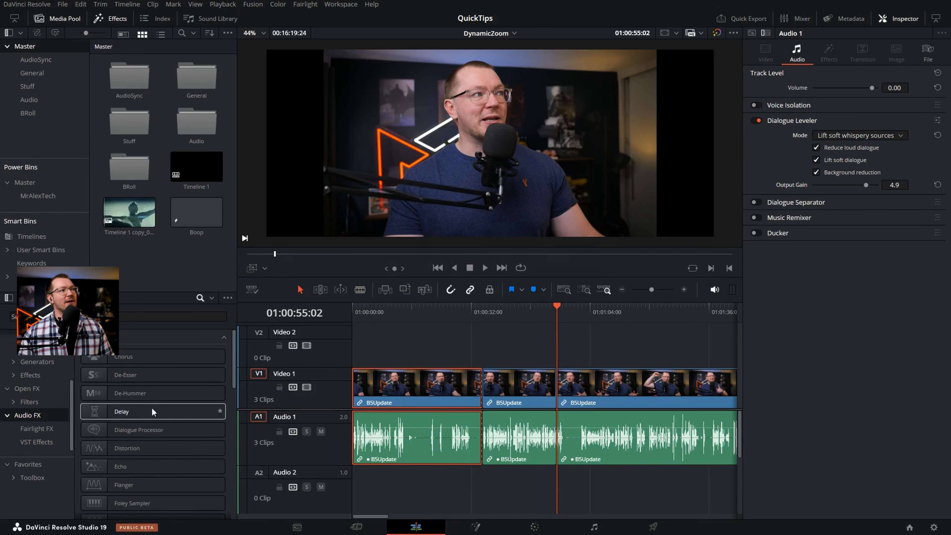
{"action": "scroll", "coordinate": [154, 431], "scroll_direction": "down", "scroll_amount": 5}
{"action": "scroll", "coordinate": [157, 463], "scroll_direction": "down", "scroll_amount": 5}
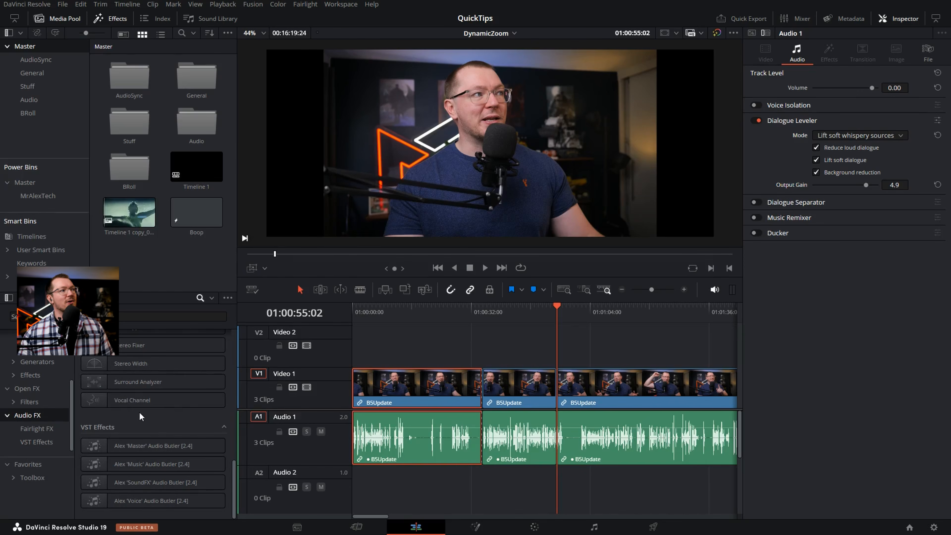
{"action": "left_click_drag", "start_coordinate": [139, 400], "coordinate": [328, 442]}
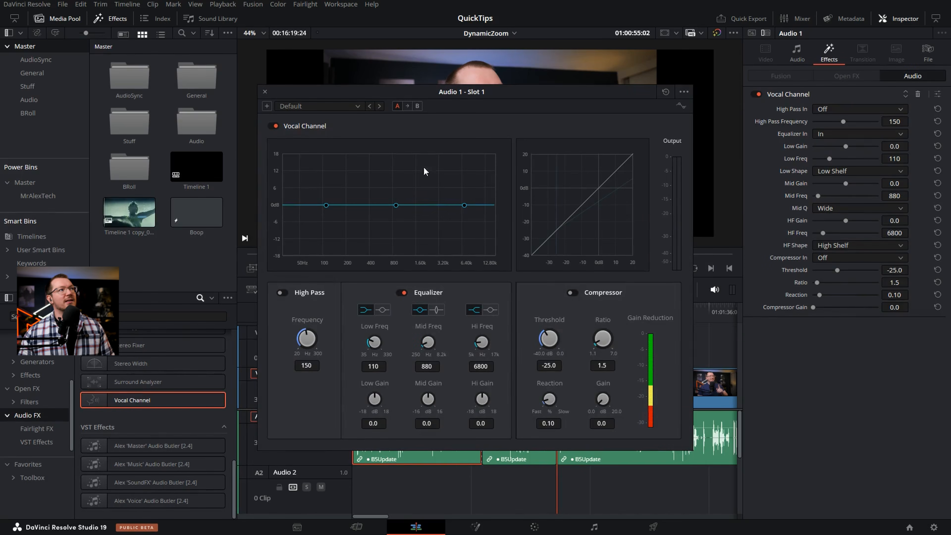
{"action": "left_click", "coordinate": [267, 106]}
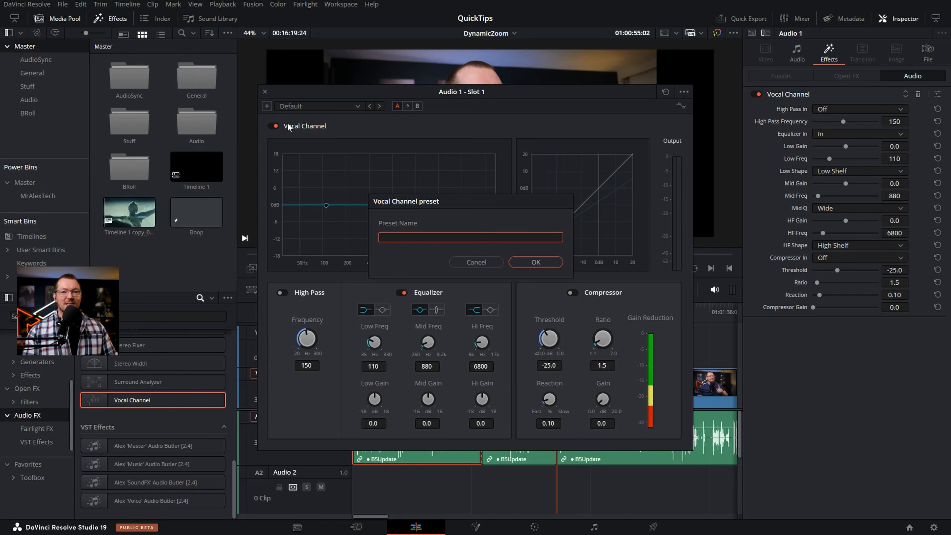
{"action": "key", "text": "Escape"}
{"action": "key", "text": "Escape"}
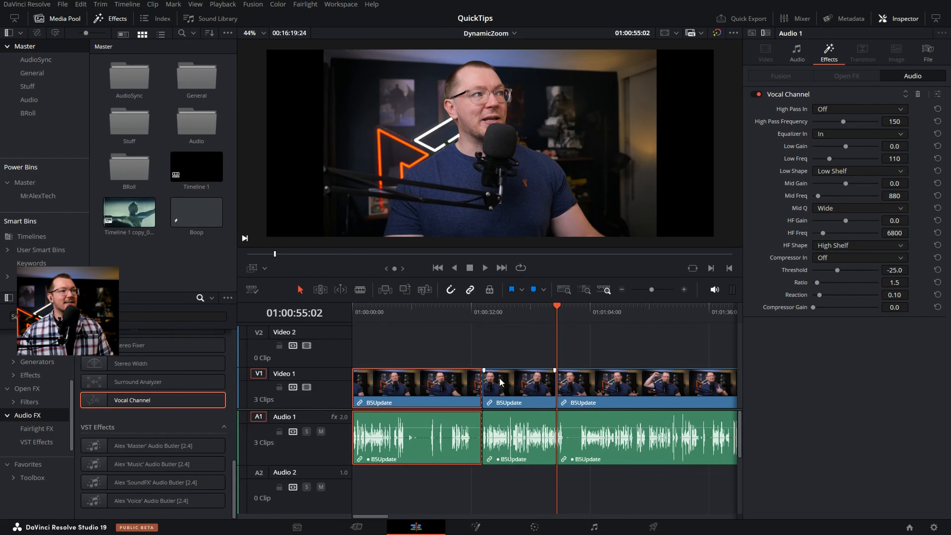
Open the Presets Library on the Fairlight page and filter it by Fairlight Configuration Presets
{"action": "left_click", "coordinate": [595, 527]}
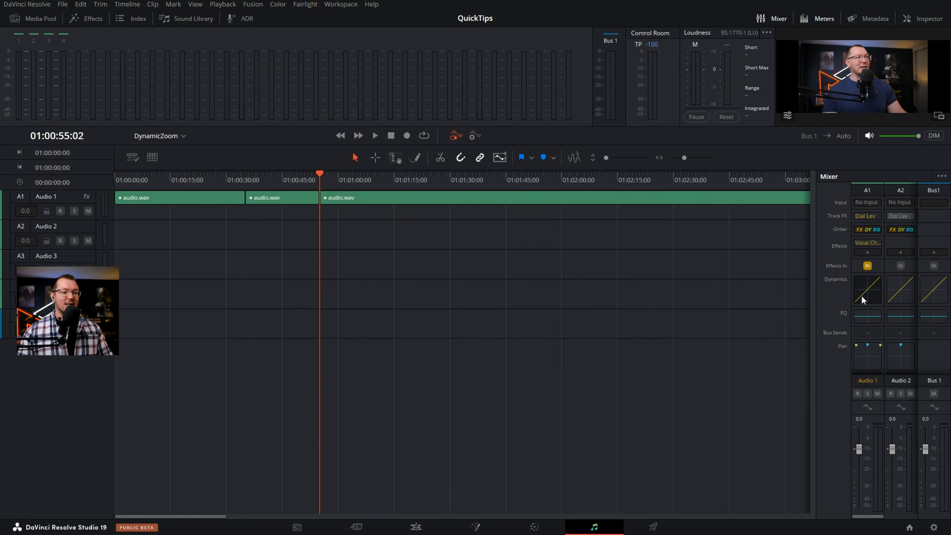
{"action": "left_click", "coordinate": [306, 5]}
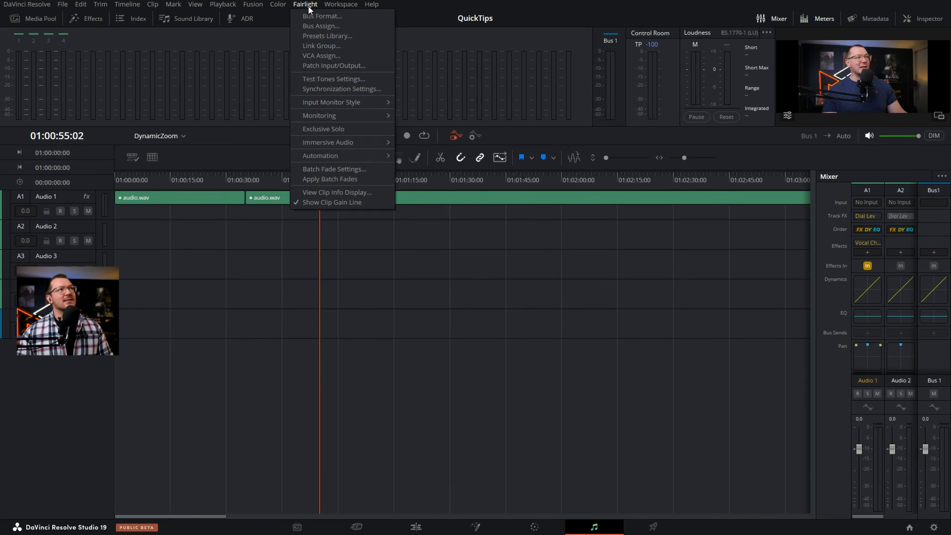
{"action": "left_click", "coordinate": [328, 36]}
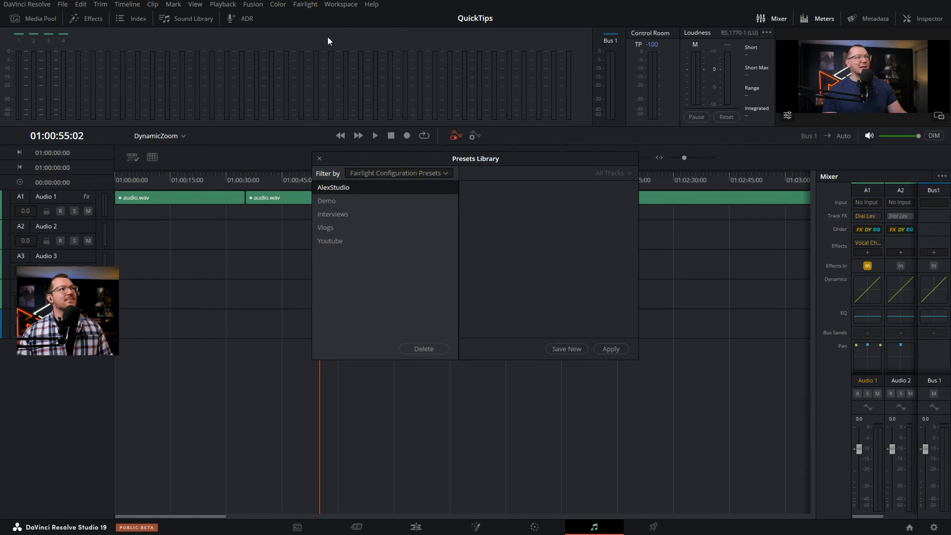
{"action": "left_click", "coordinate": [406, 174]}
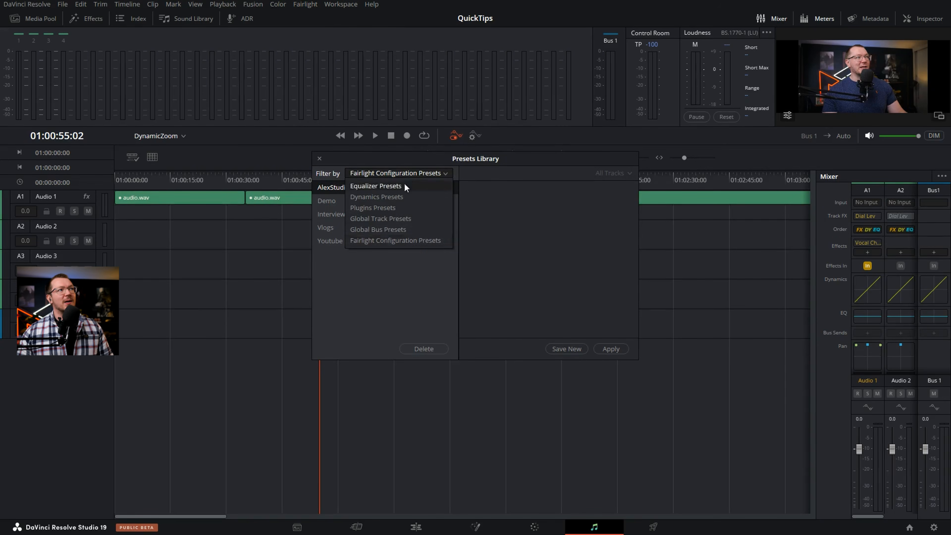
{"action": "left_click", "coordinate": [386, 243]}
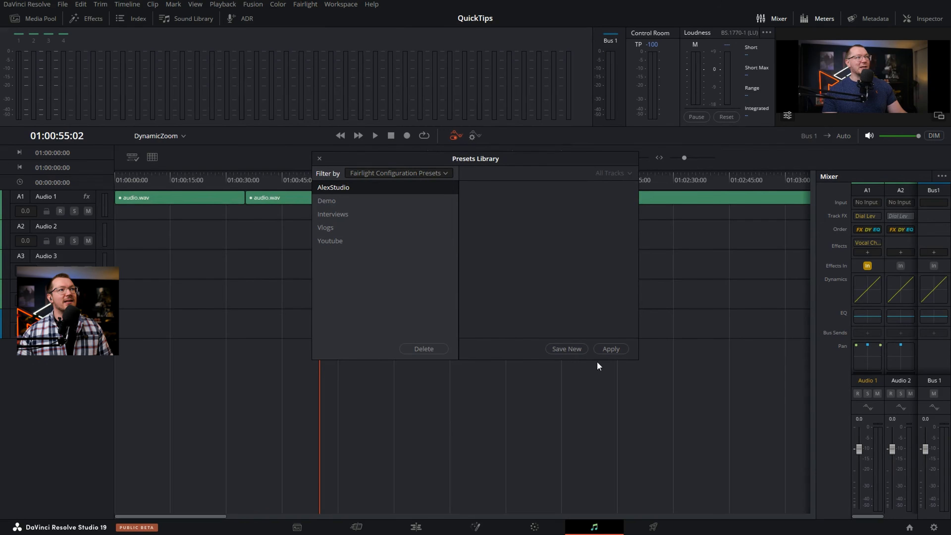
Save the current setup as a Fairlight configuration preset named "ReolveCon" and close the Presets Library
{"action": "left_click", "coordinate": [566, 349]}
{"action": "left_click", "coordinate": [556, 302]}
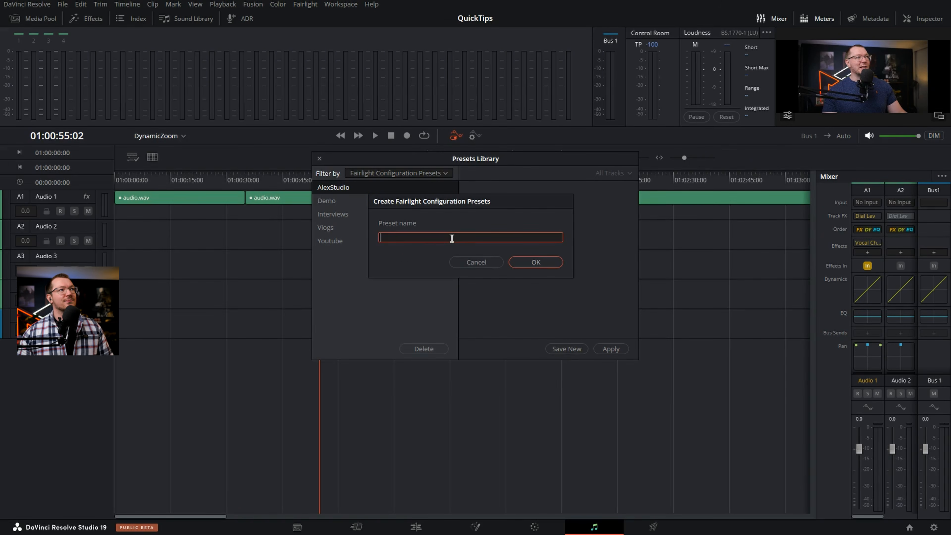
{"action": "type", "text": "ReolveCon"}
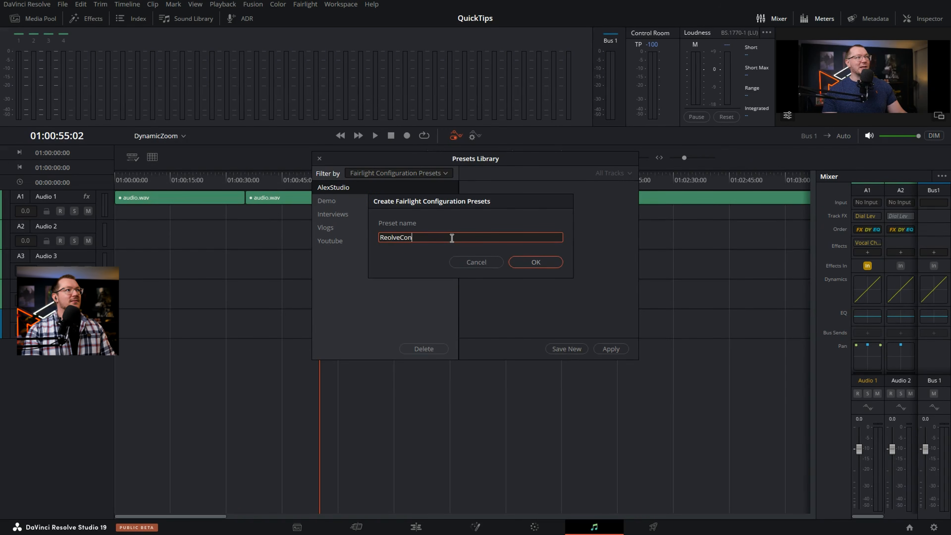
{"action": "key", "text": "Return"}
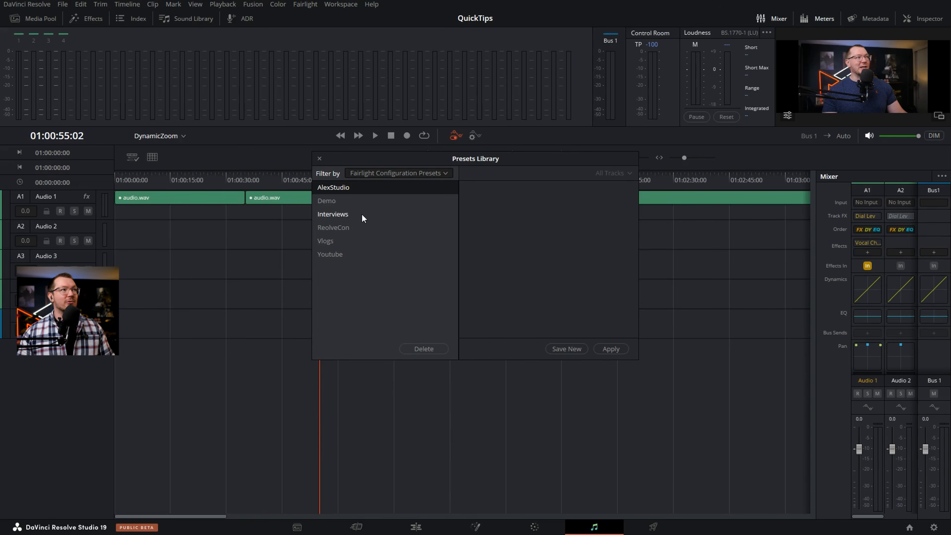
{"action": "left_click", "coordinate": [319, 159]}
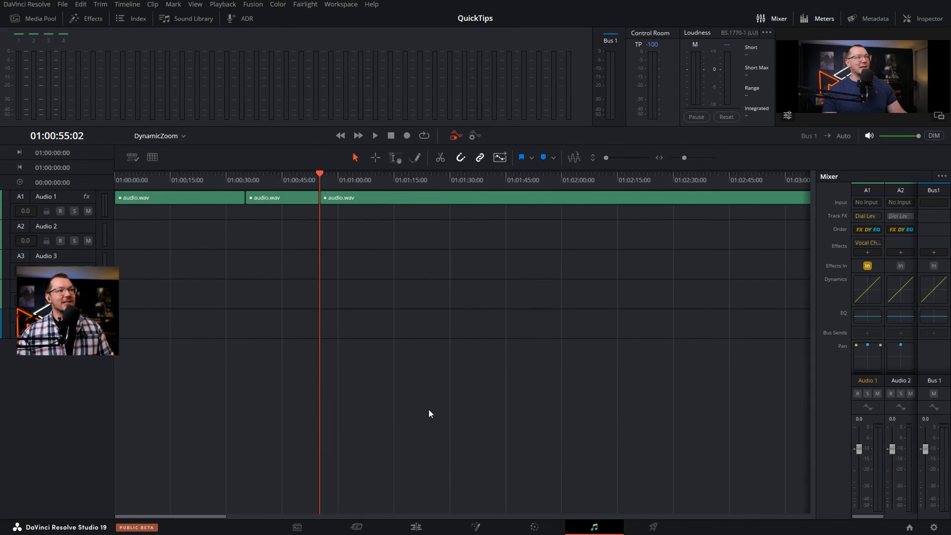
Create a new empty timeline on the Edit page using the "ReolveCon" Fairlight preset
{"action": "left_click", "coordinate": [419, 526]}
{"action": "left_click", "coordinate": [215, 257]}
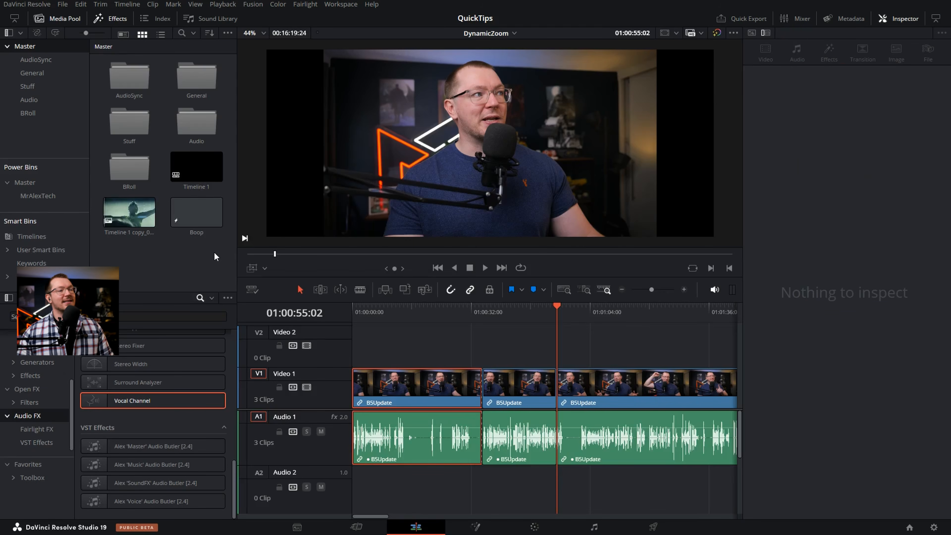
{"action": "right_click", "coordinate": [206, 261]}
{"action": "mouse_move", "coordinate": [250, 267]}
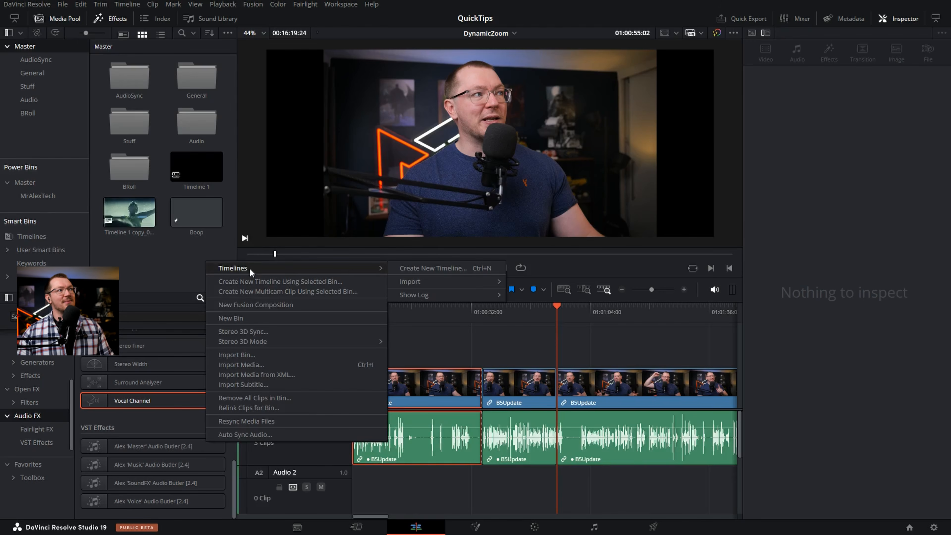
{"action": "left_click", "coordinate": [451, 267]}
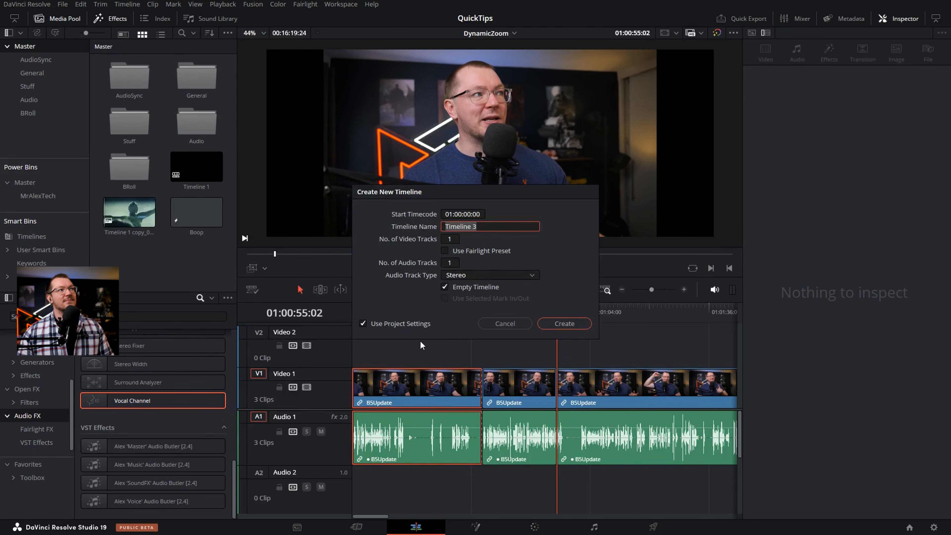
{"action": "left_click", "coordinate": [453, 250]}
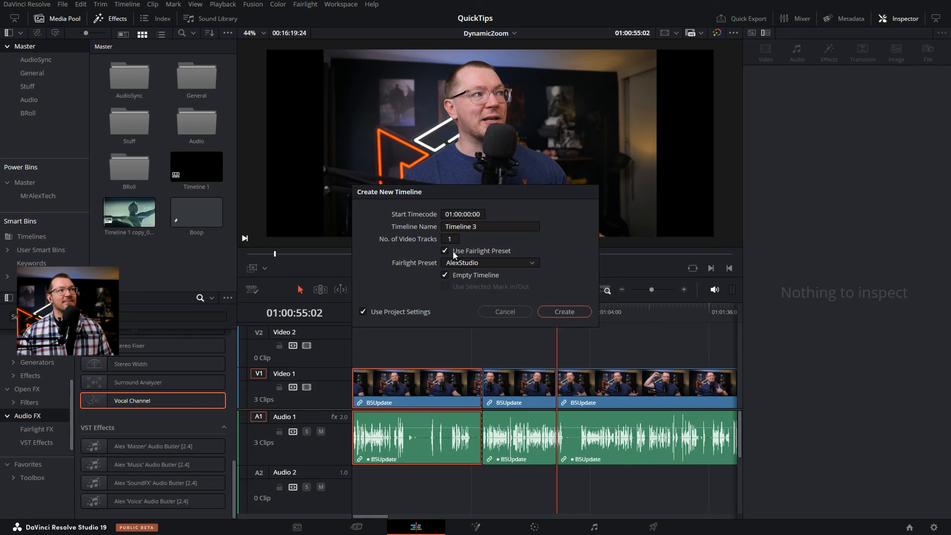
{"action": "left_click", "coordinate": [481, 264]}
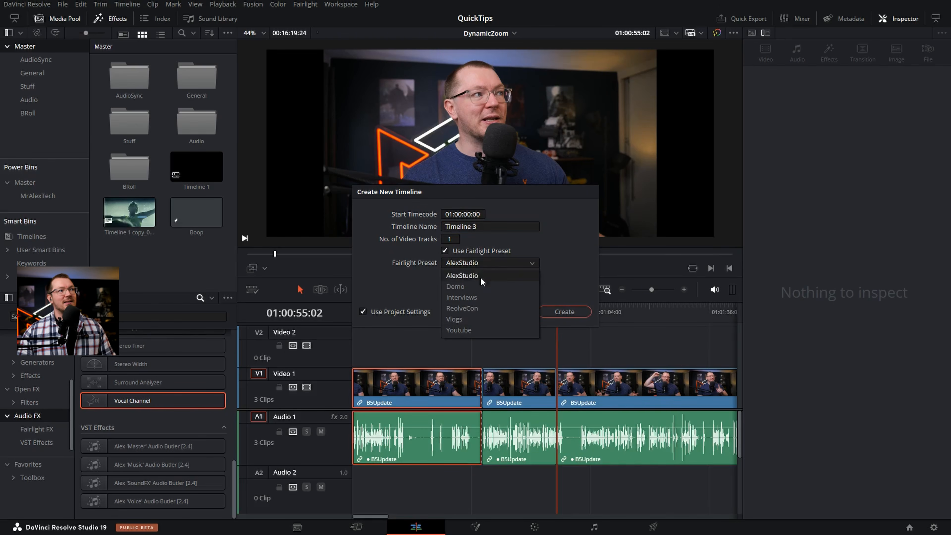
{"action": "left_click", "coordinate": [471, 310]}
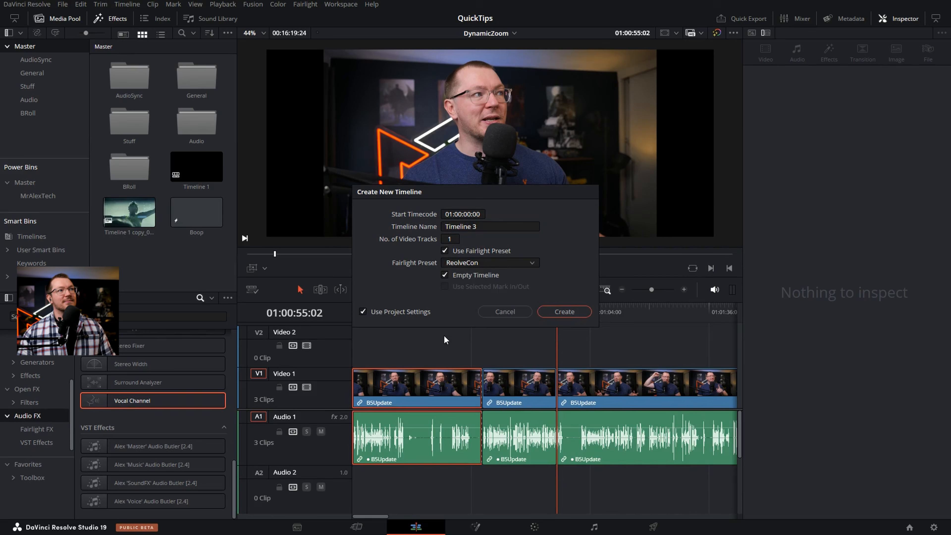
{"action": "left_click", "coordinate": [583, 312]}
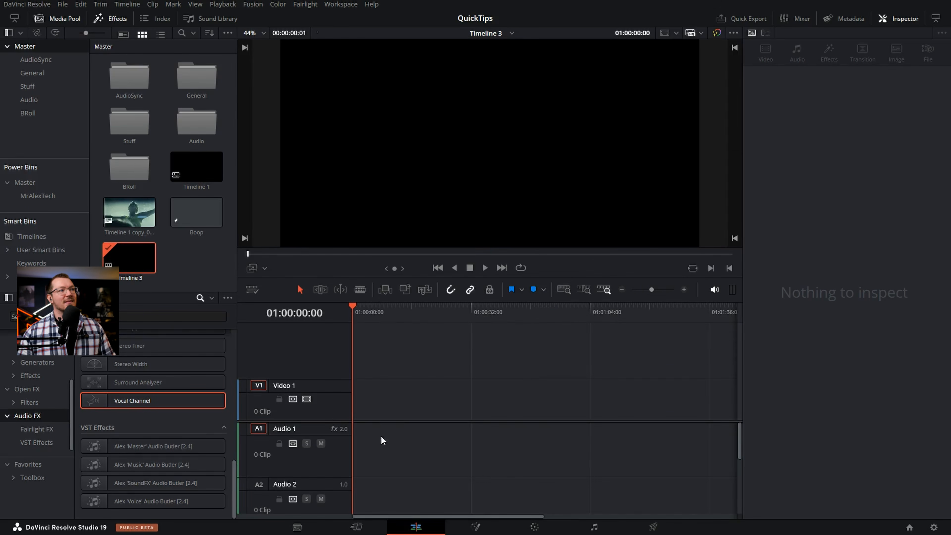
Inspect the Audio 1 track's effects and audio settings in the new timeline
{"action": "left_click_drag", "start_coordinate": [328, 422], "coordinate": [319, 351]}
{"action": "left_click", "coordinate": [332, 398]}
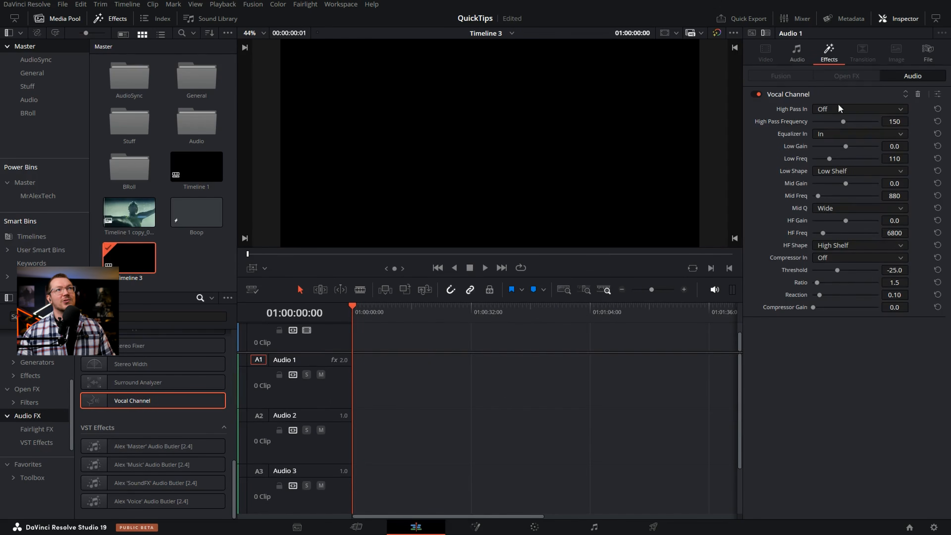
{"action": "left_click", "coordinate": [796, 54]}
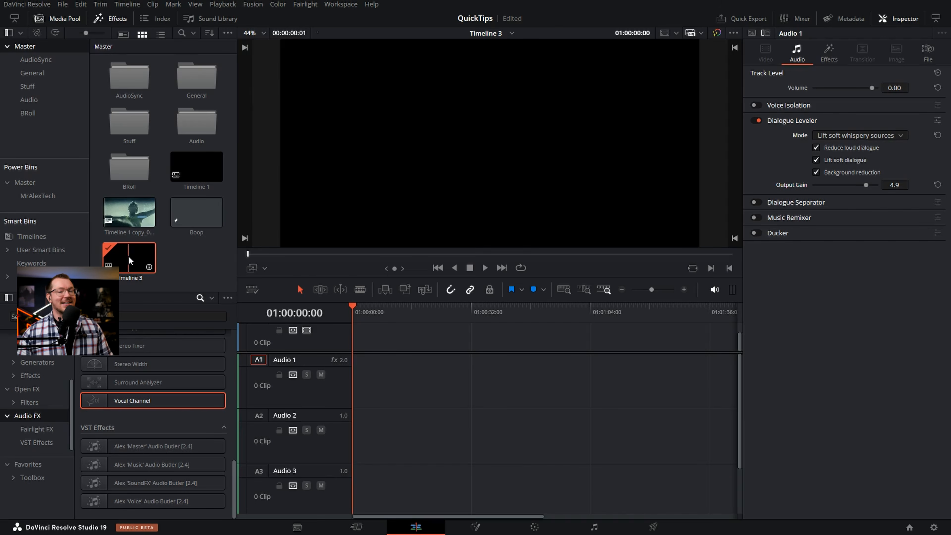
View Timeline 3's timeline settings and close them without changes
{"action": "left_click", "coordinate": [128, 266]}
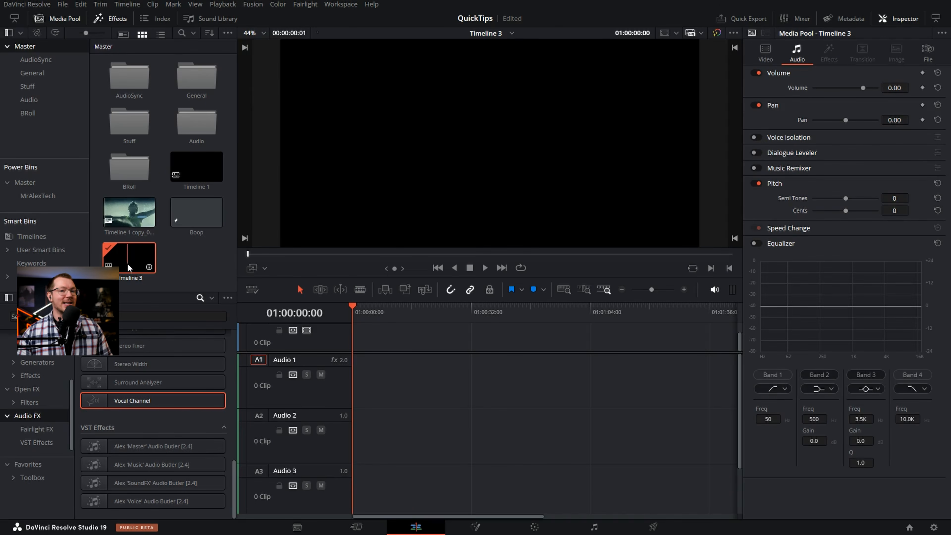
{"action": "right_click", "coordinate": [128, 266]}
{"action": "mouse_move", "coordinate": [164, 268]}
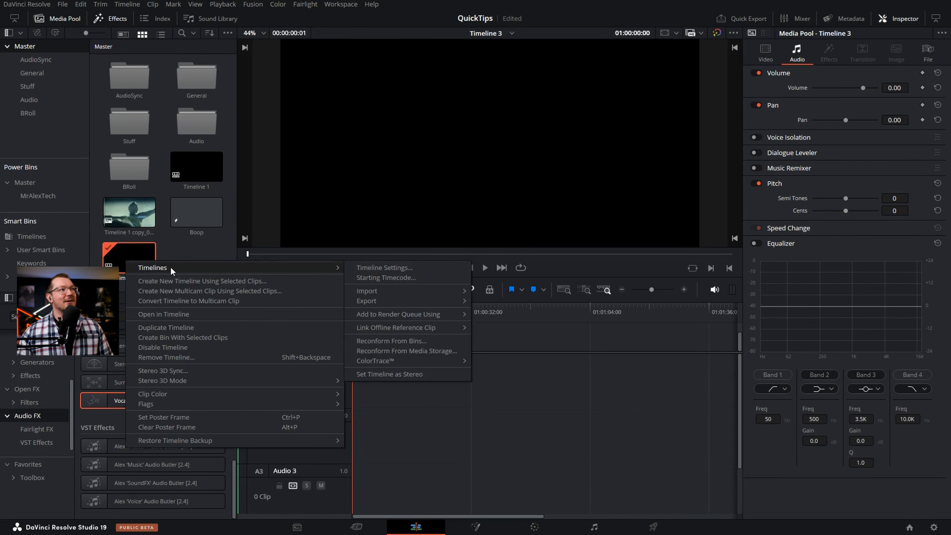
{"action": "left_click", "coordinate": [403, 267]}
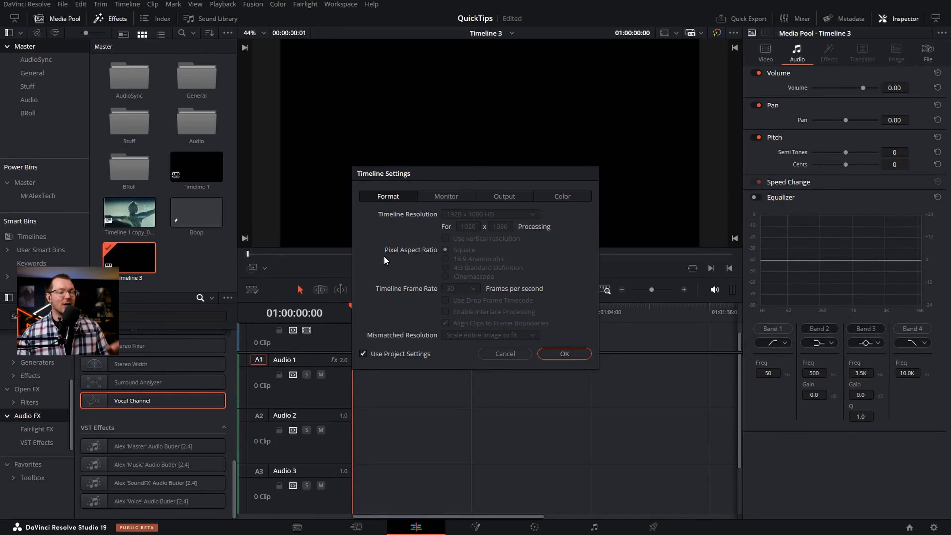
{"action": "key", "text": "Escape"}
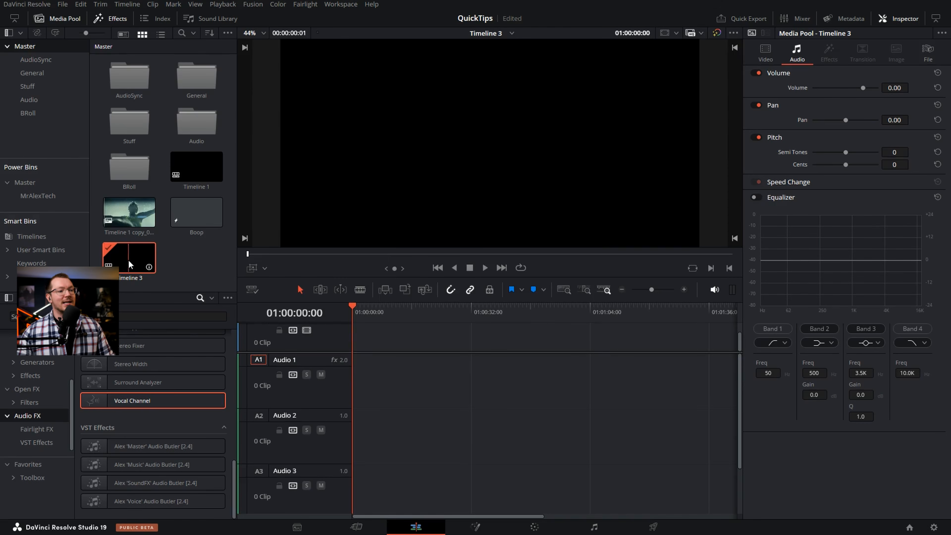
Export Timeline 3 to the desktop as a DaVinci Resolve timeline file, overwriting ResolveCon.drt
{"action": "right_click", "coordinate": [129, 264]}
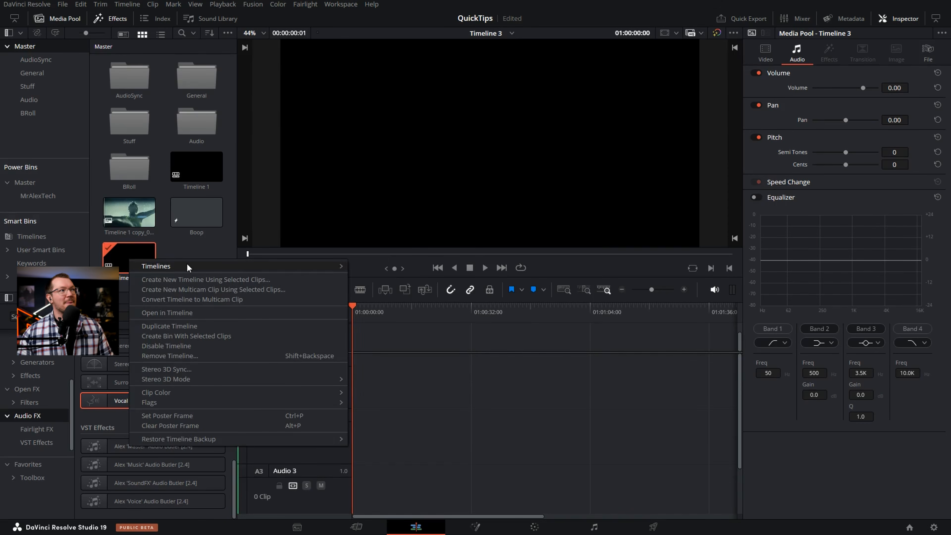
{"action": "mouse_move", "coordinate": [188, 267]}
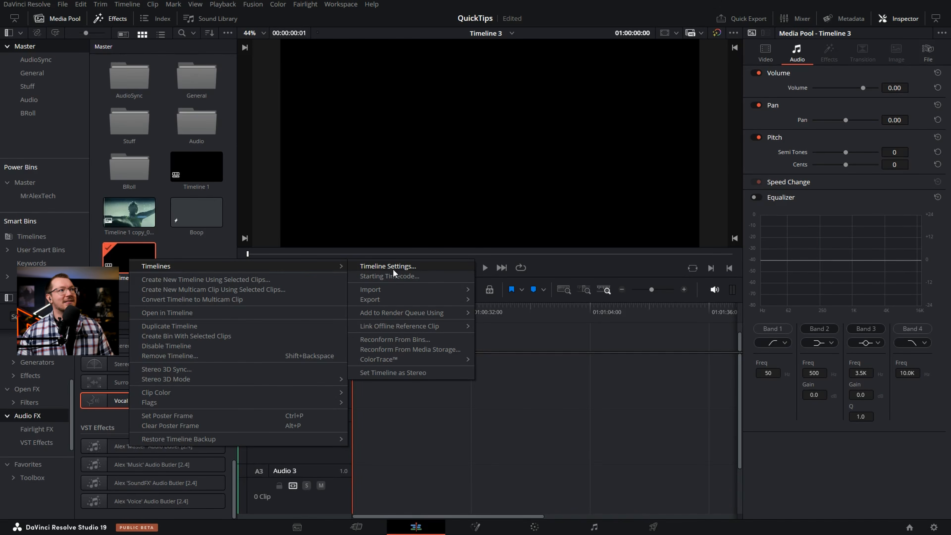
{"action": "mouse_move", "coordinate": [386, 301]}
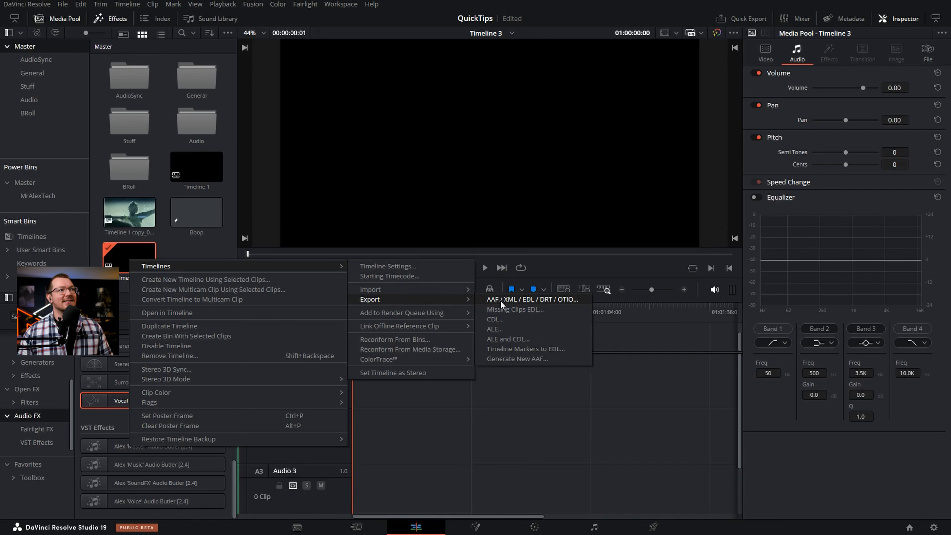
{"action": "left_click", "coordinate": [529, 300]}
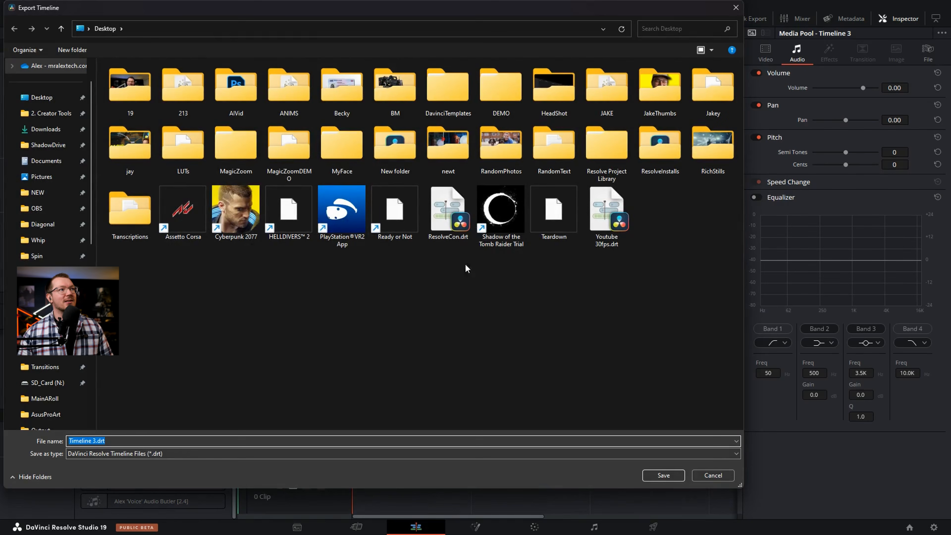
{"action": "left_click", "coordinate": [448, 217]}
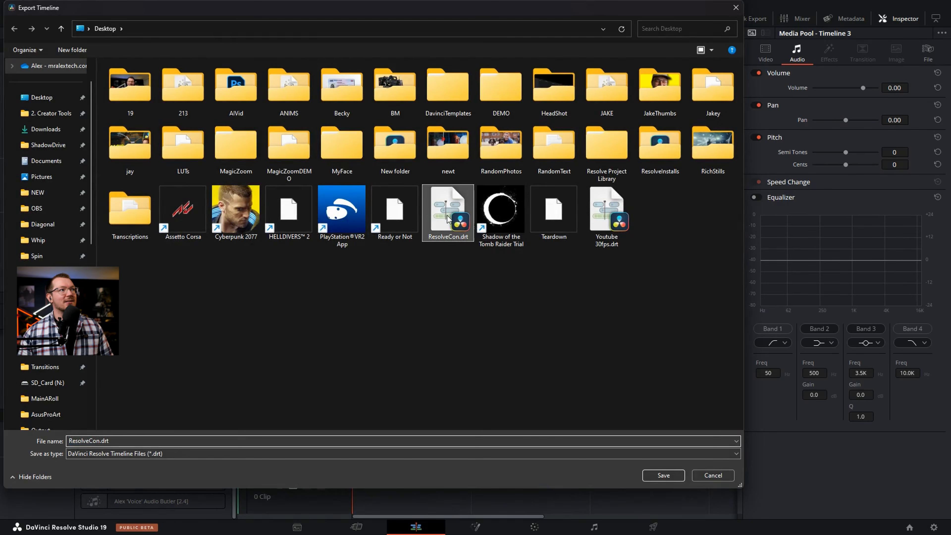
{"action": "left_click", "coordinate": [663, 475]}
{"action": "left_click", "coordinate": [502, 263]}
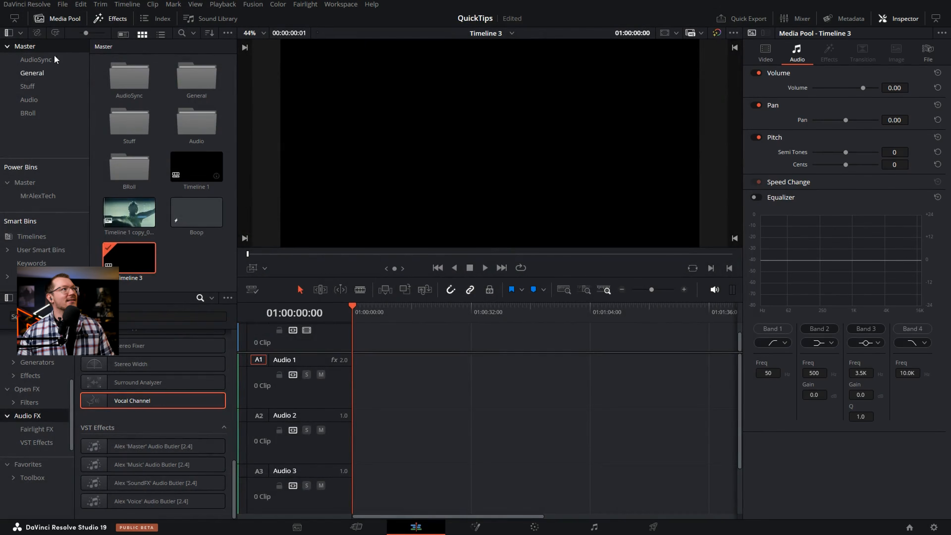
Quit DaVinci Resolve and open the timeline file "Youtube 30fps.drt" from the desktop
{"action": "left_click", "coordinate": [27, 4]}
{"action": "left_click", "coordinate": [41, 63]}
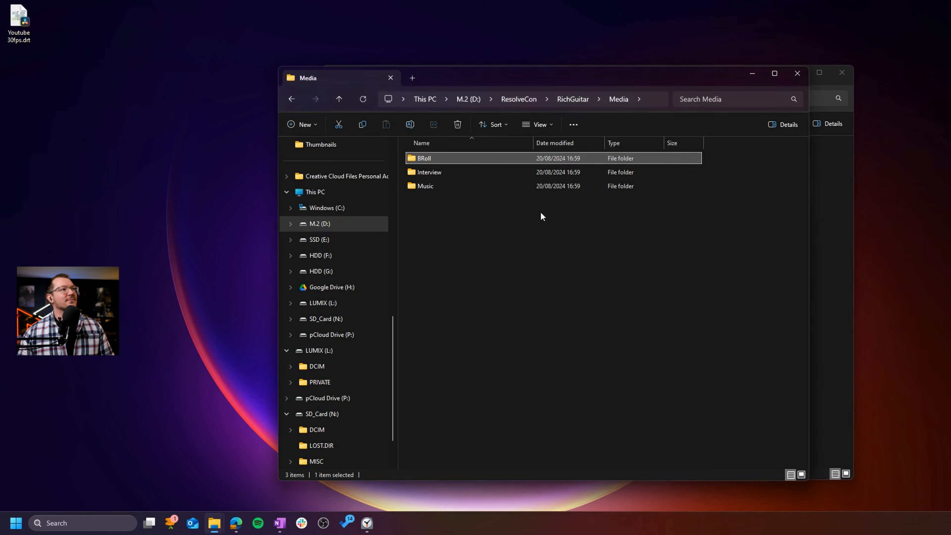
{"action": "left_click", "coordinate": [168, 149]}
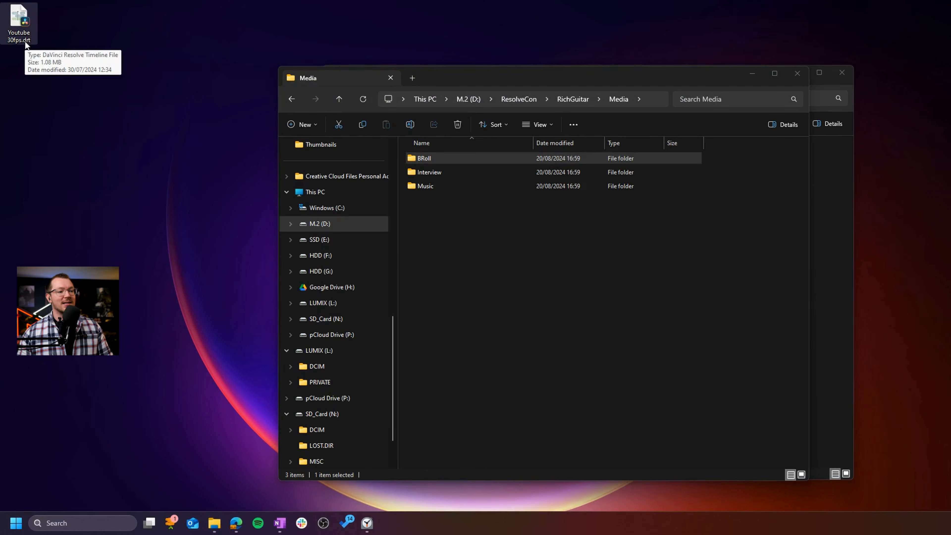
{"action": "double_click", "coordinate": [23, 21]}
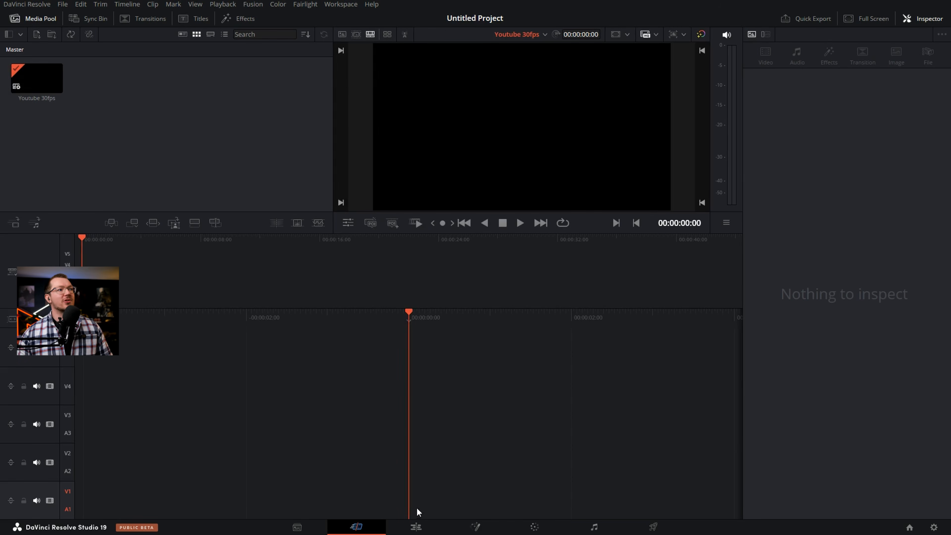
Inspect the VoiceOver track's audio settings and effects on the Edit page
{"action": "left_click", "coordinate": [417, 527]}
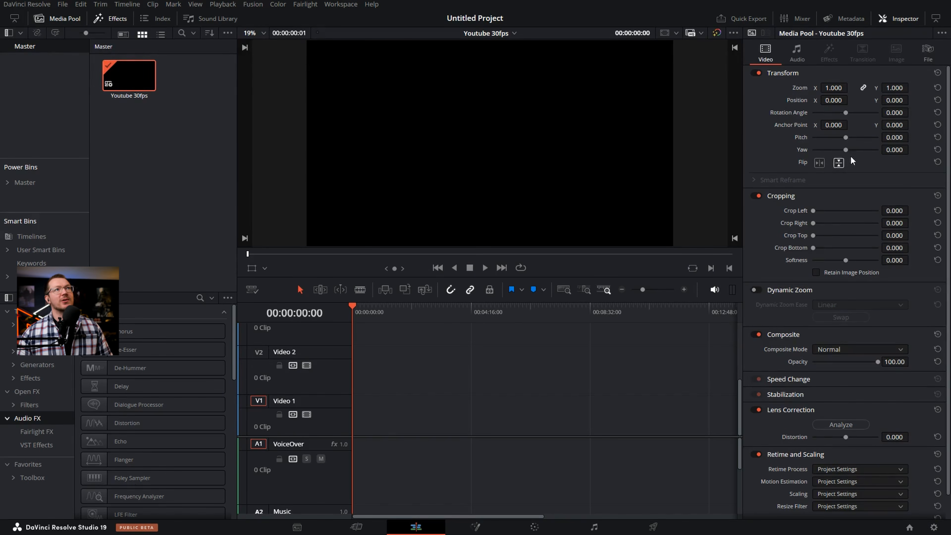
{"action": "left_click", "coordinate": [323, 478]}
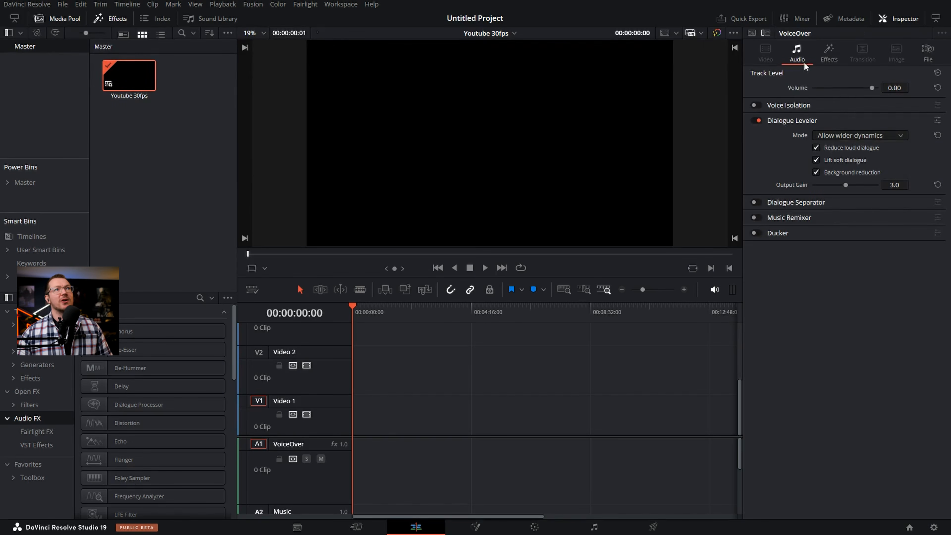
{"action": "left_click", "coordinate": [831, 59]}
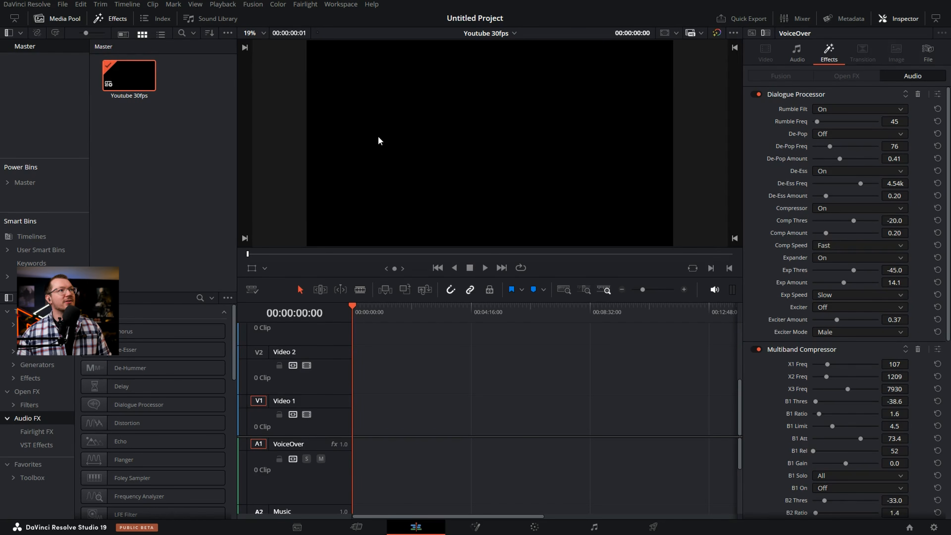
Try to save the current project under the name "ResolveCut"
{"action": "key", "text": "ctrl+s"}
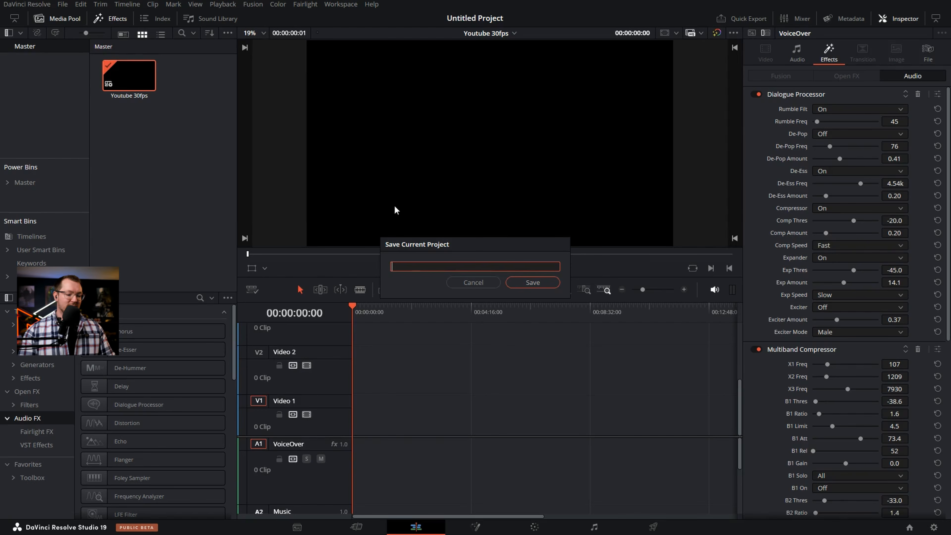
{"action": "type", "text": "ResolveCut"}
{"action": "key", "text": "Return"}
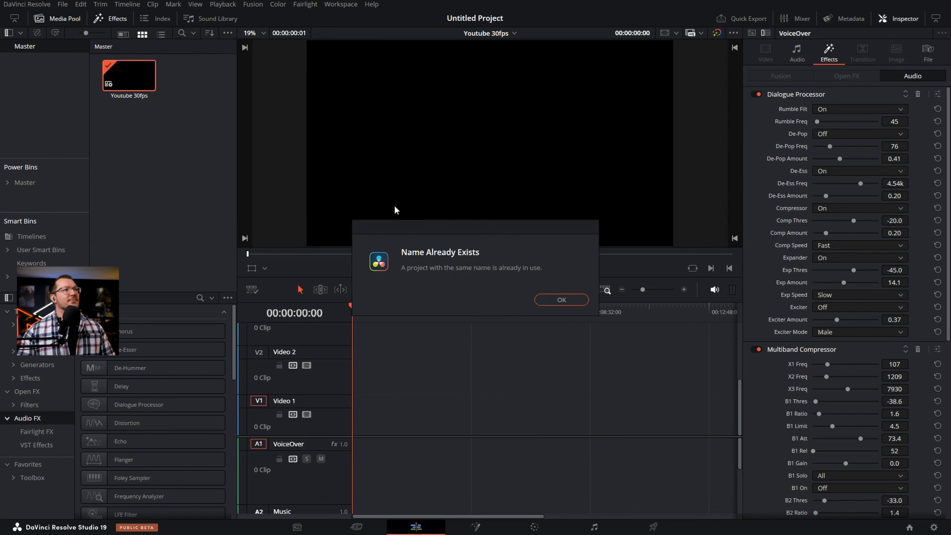
{"action": "key", "text": "Return"}
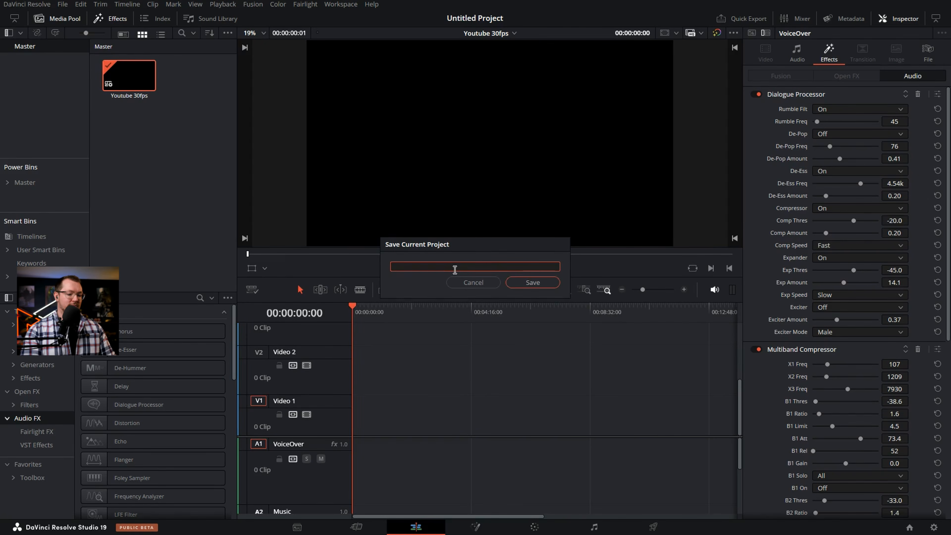
Save the current project under the name "Reove"
{"action": "type", "text": "Reove"}
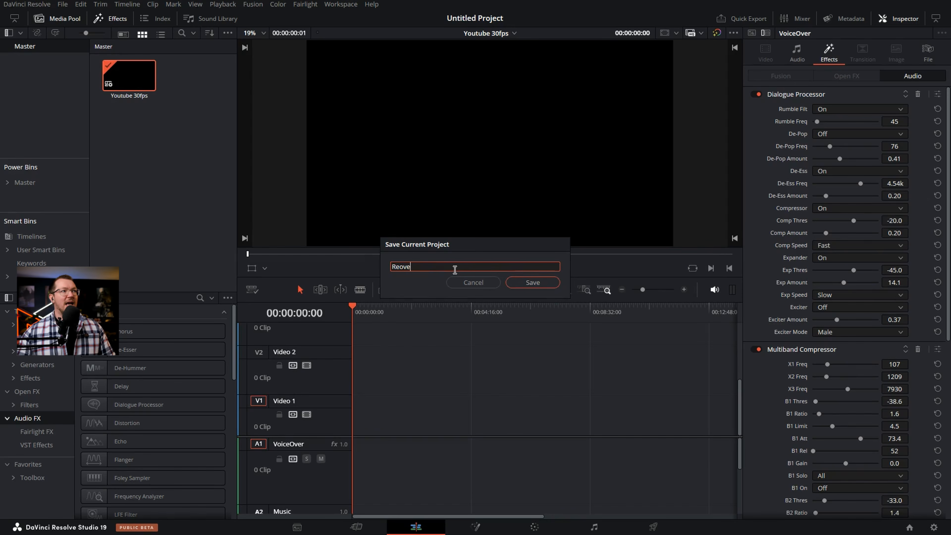
{"action": "left_click", "coordinate": [541, 284]}
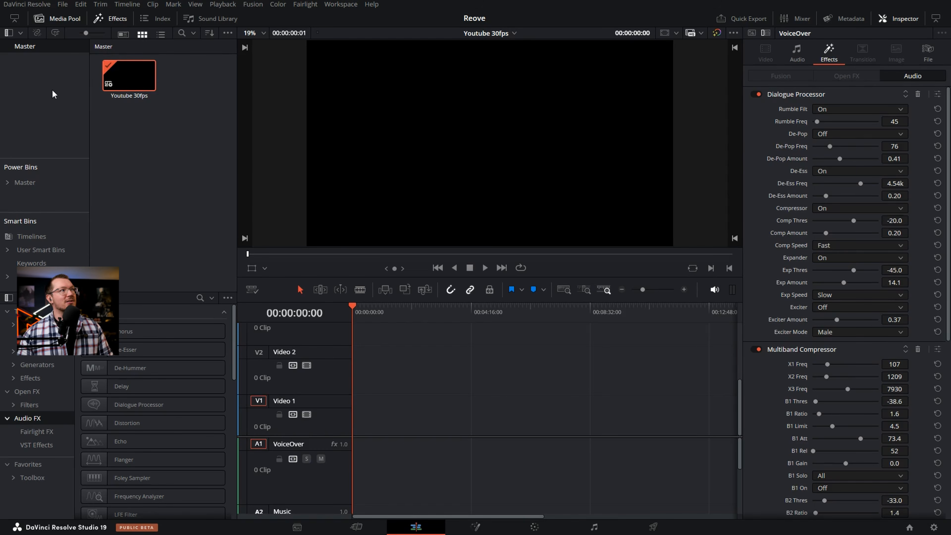
Switch to File Explorer and import the DemoMrAlexTechProject folder from ResolveCon into the media pool as a bin
{"action": "key", "text": "alt+Tab"}
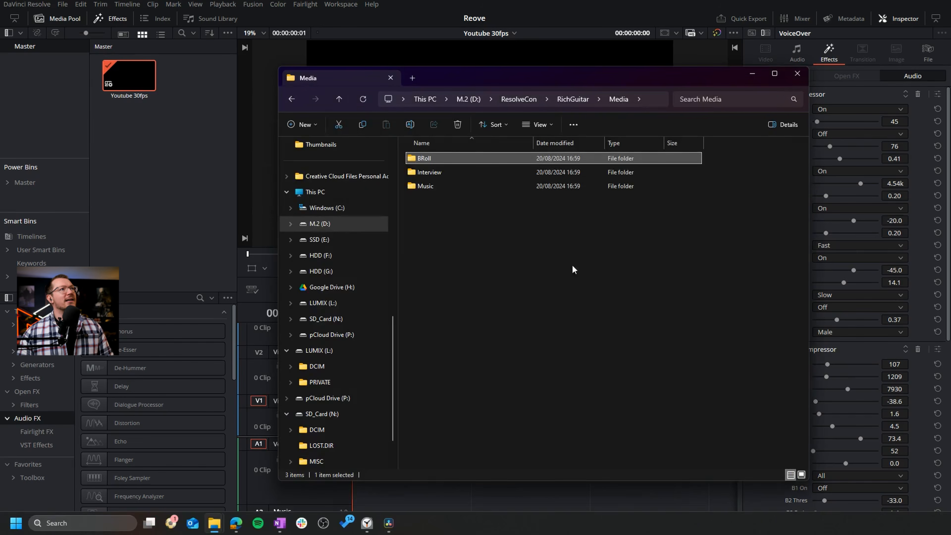
{"action": "key", "text": "alt+Tab"}
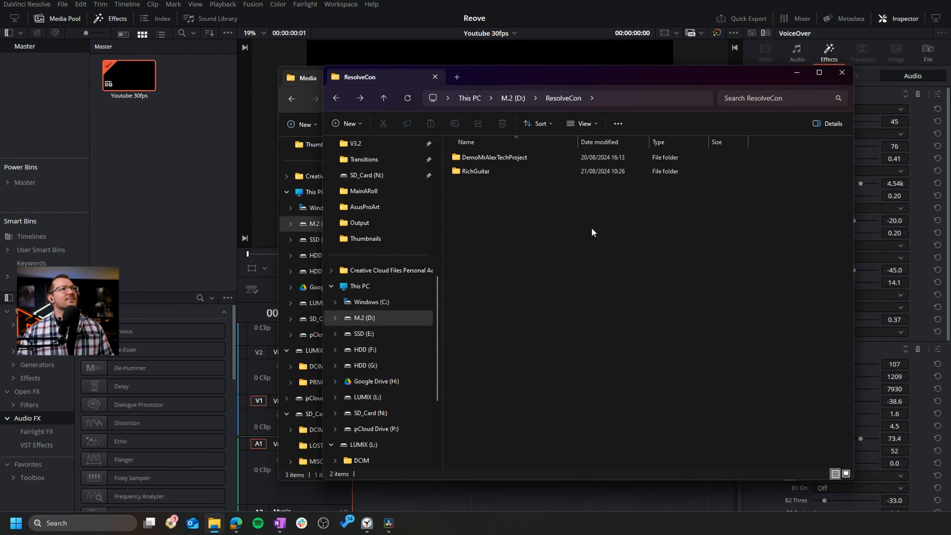
{"action": "left_click", "coordinate": [508, 160]}
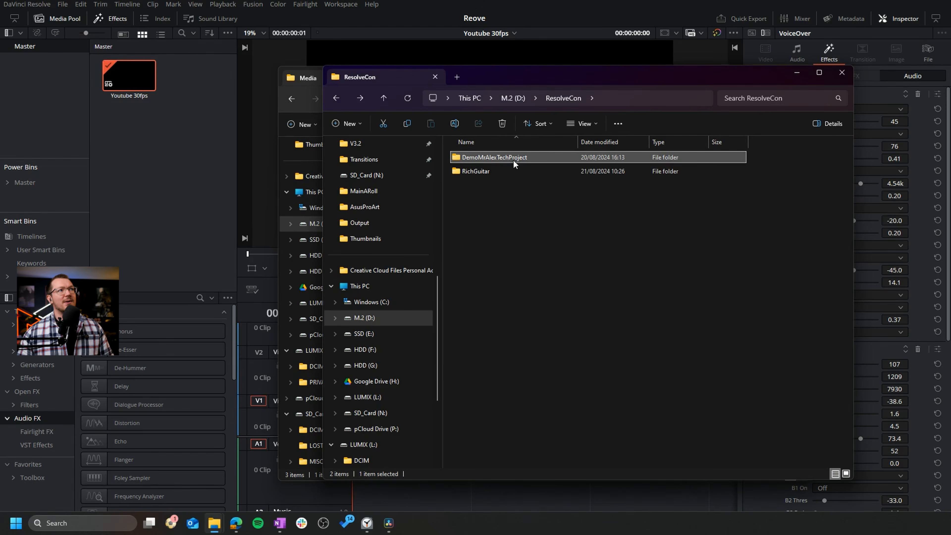
{"action": "left_click_drag", "start_coordinate": [516, 163], "coordinate": [28, 83]}
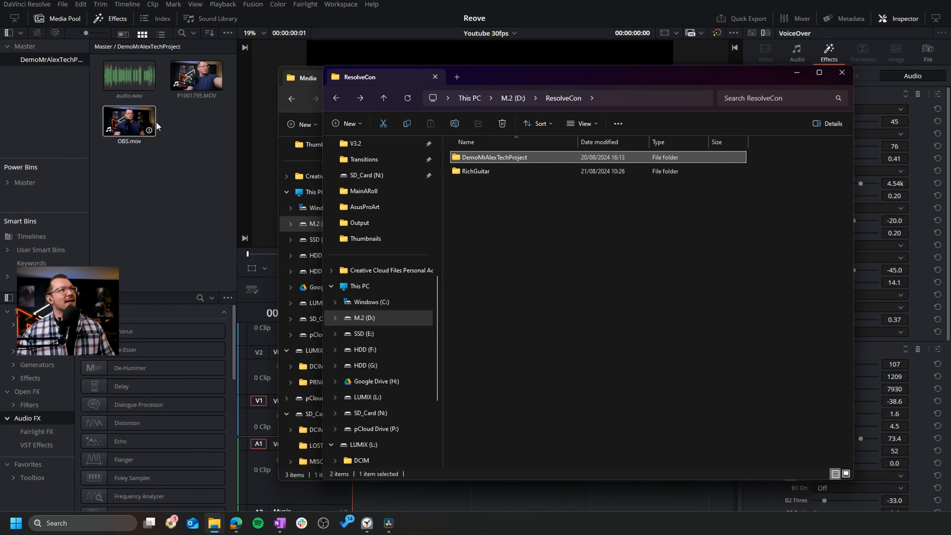
Auto-sync the audio of P1001795.MOV with audio.wav in the media pool
{"action": "left_click", "coordinate": [196, 75]}
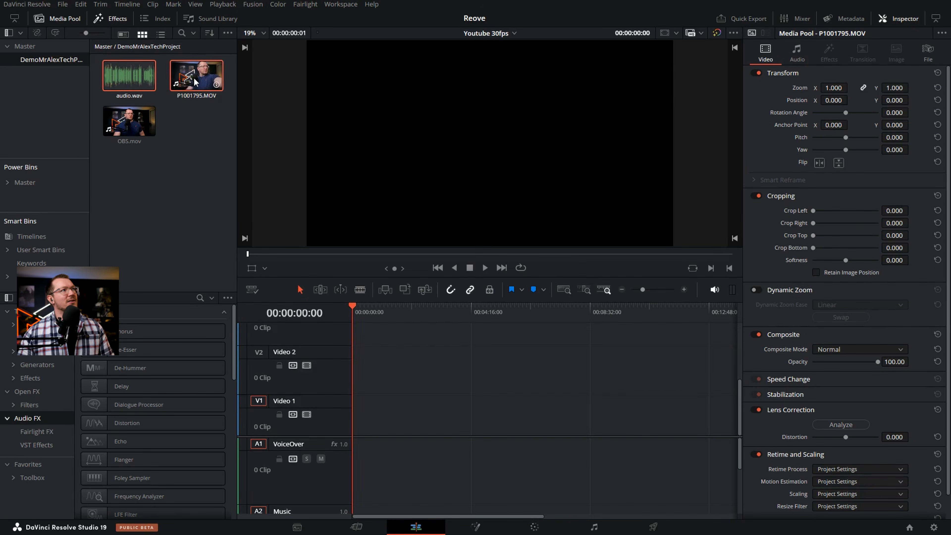
{"action": "left_click", "coordinate": [130, 81], "text": "ctrl"}
{"action": "right_click", "coordinate": [131, 82]}
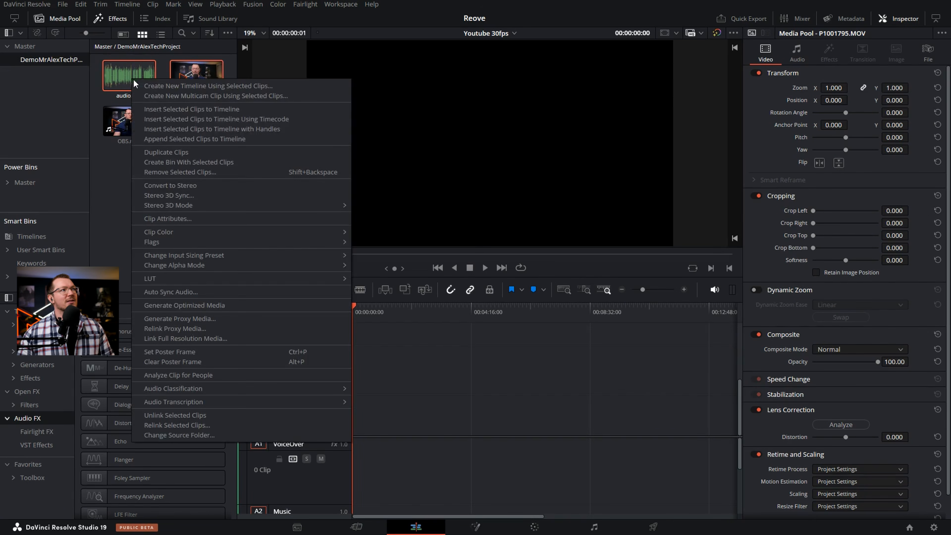
{"action": "left_click", "coordinate": [194, 292]}
{"action": "left_click", "coordinate": [539, 279]}
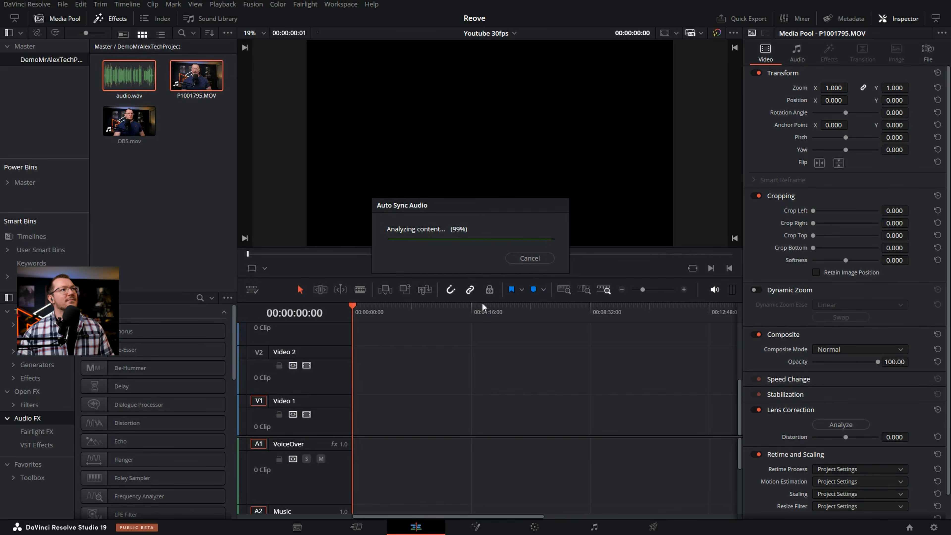
Place P1001795.MOV at the timeline start on Video 1 and VoiceOver, and move the playhead to 00:02:41:02
{"action": "left_click_drag", "start_coordinate": [197, 75], "coordinate": [355, 425]}
{"action": "left_click", "coordinate": [415, 308]}
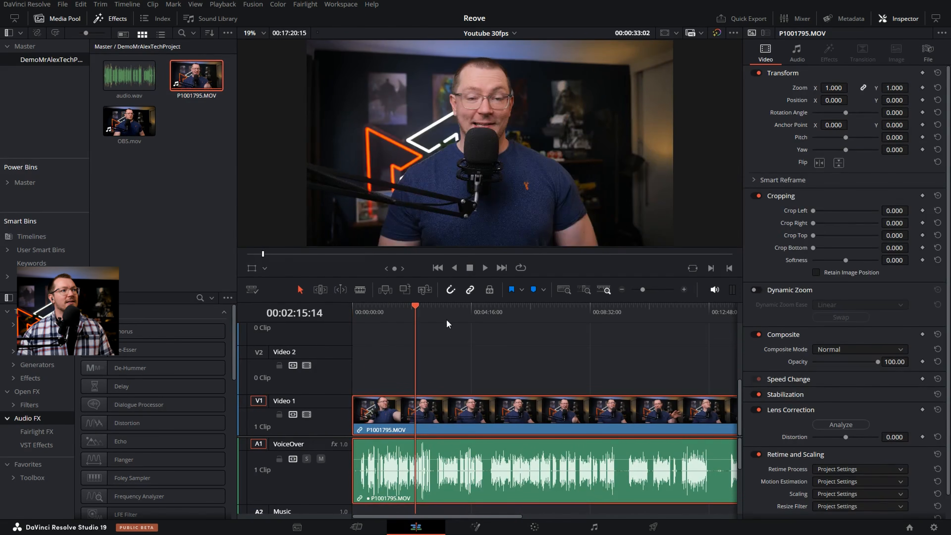
{"action": "left_click_drag", "start_coordinate": [423, 318], "coordinate": [428, 319]}
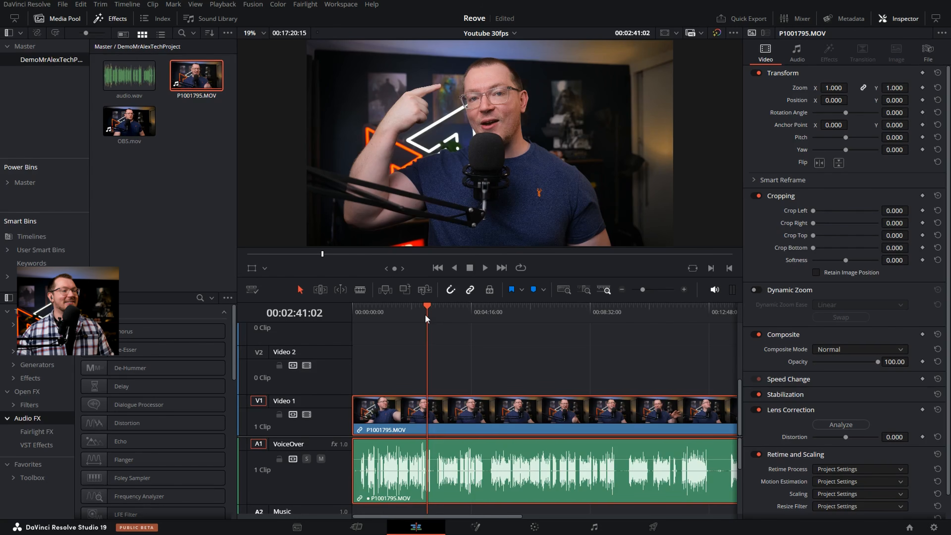
Grab a still of the current frame on the Color page and open the PowerGrade 1 album
{"action": "left_click", "coordinate": [537, 528]}
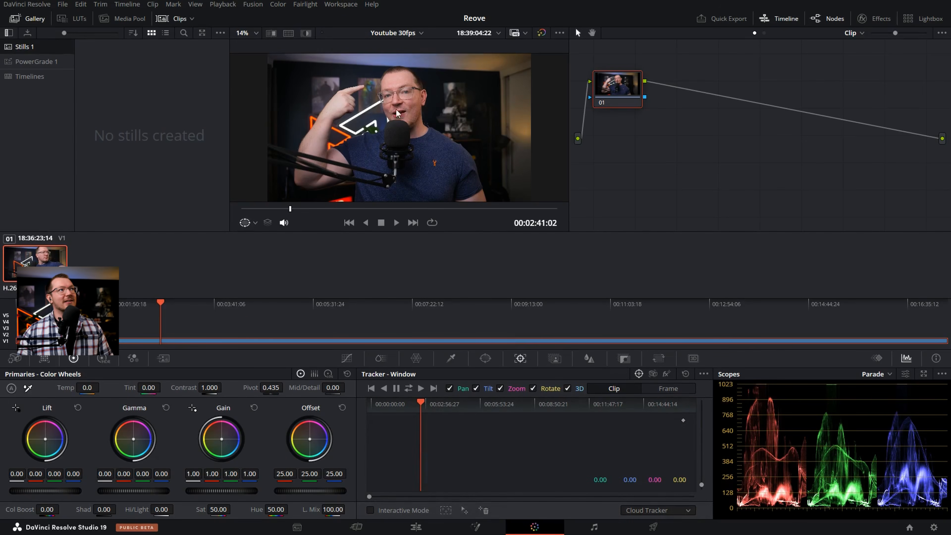
{"action": "right_click", "coordinate": [403, 100]}
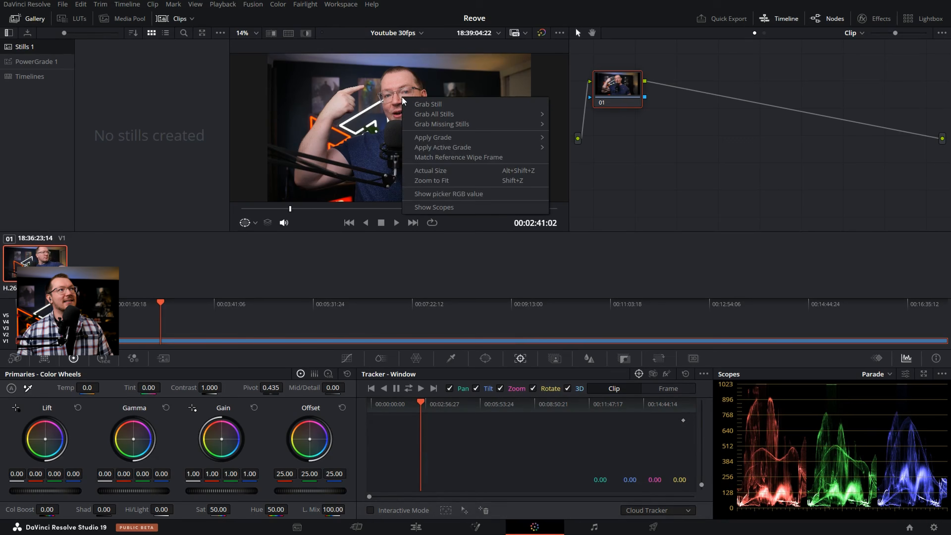
{"action": "left_click", "coordinate": [437, 108]}
{"action": "left_click", "coordinate": [45, 64]}
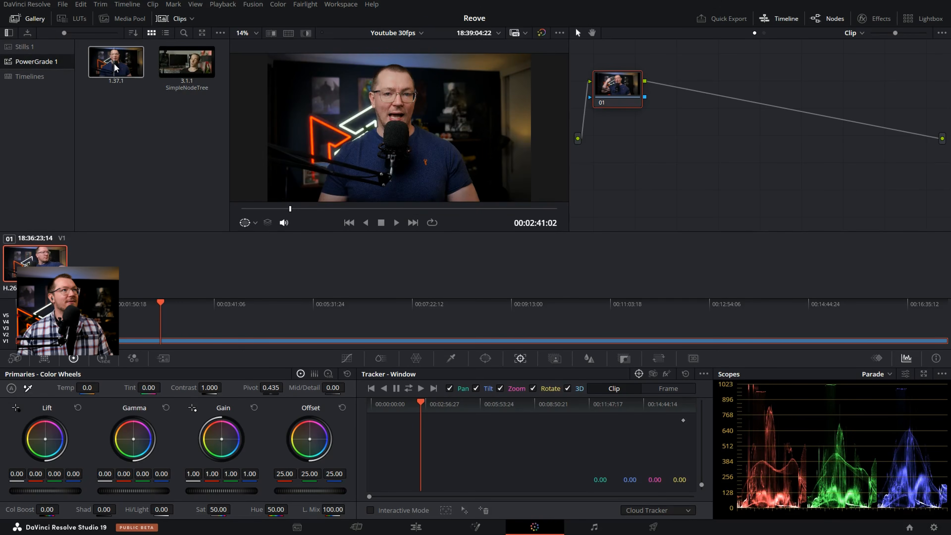
Try applying the 1.37.1 PowerGrade to the clip in two different ways, undoing each attempt
{"action": "left_click_drag", "start_coordinate": [115, 68], "coordinate": [641, 98]}
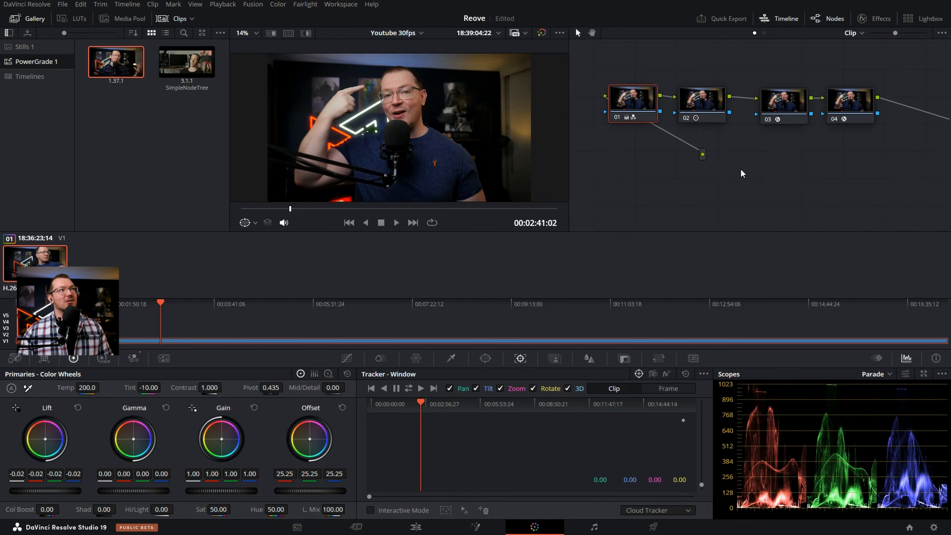
{"action": "key", "text": "ctrl+z"}
{"action": "right_click", "coordinate": [115, 63]}
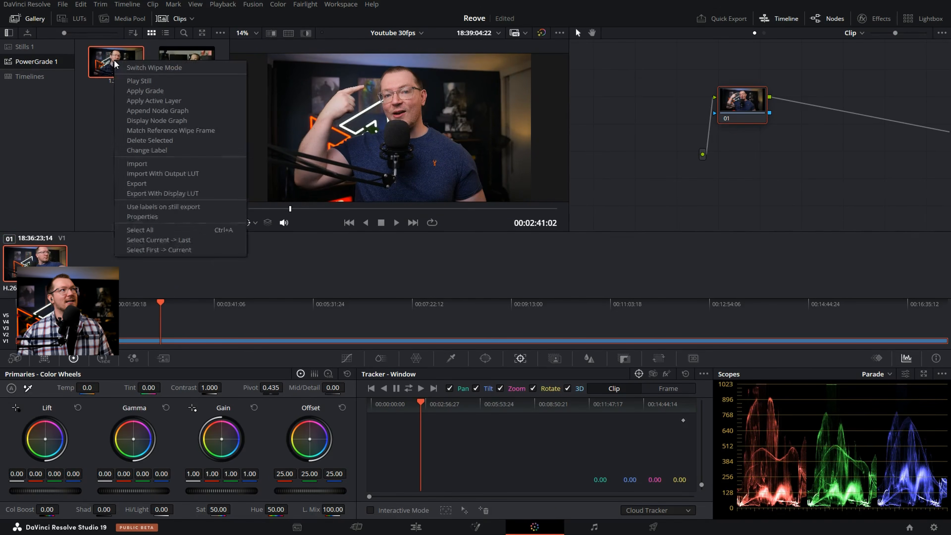
{"action": "left_click", "coordinate": [142, 91]}
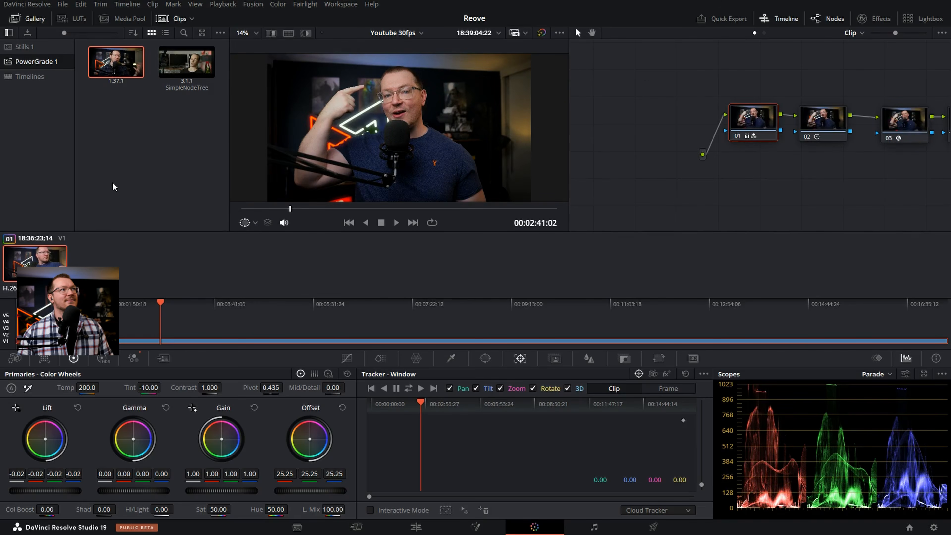
{"action": "key", "text": "ctrl+z"}
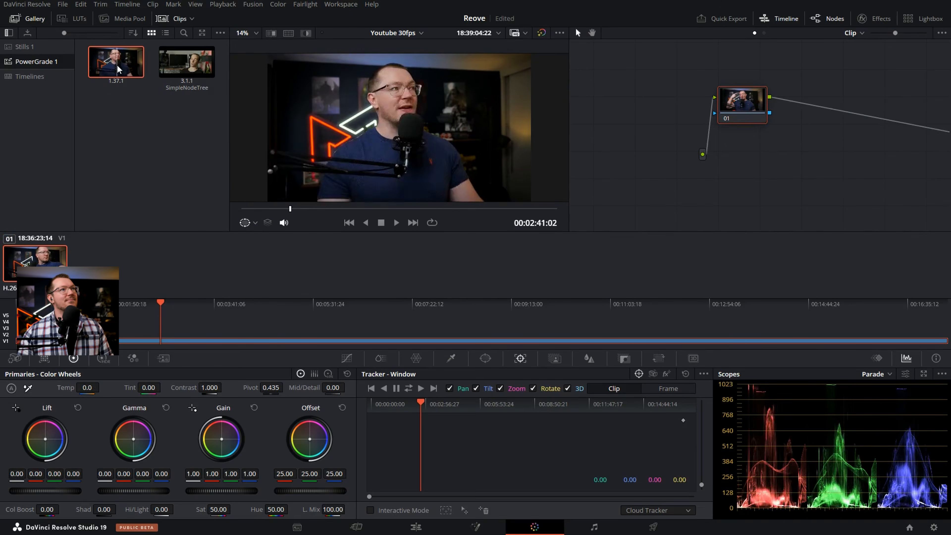
Apply the 1.37.1 PowerGrade to the clip and return to the Edit page
{"action": "middle_click", "coordinate": [120, 66]}
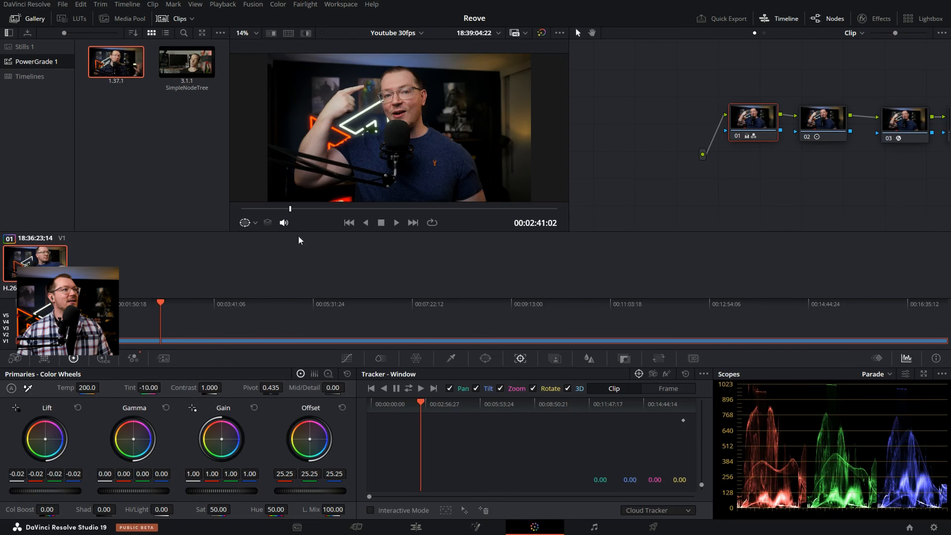
{"action": "left_click", "coordinate": [409, 532]}
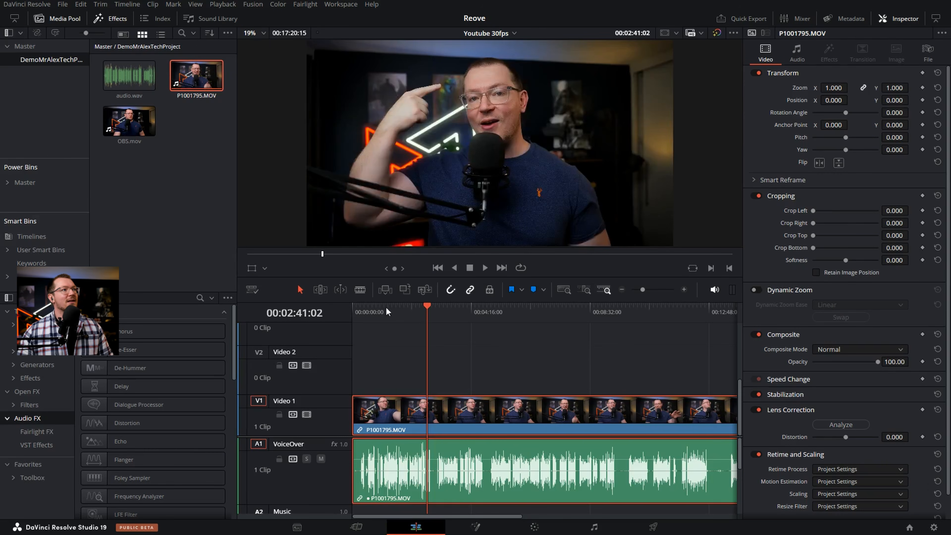
Split the P1001795.MOV clip at 00:02:58:04 and ripple-trim the start of its second part
{"action": "left_click_drag", "start_coordinate": [389, 313], "coordinate": [489, 319]}
{"action": "key", "text": "ctrl+b"}
{"action": "left_click", "coordinate": [511, 347]}
{"action": "key", "text": "ctrl+shift+bracketleft"}
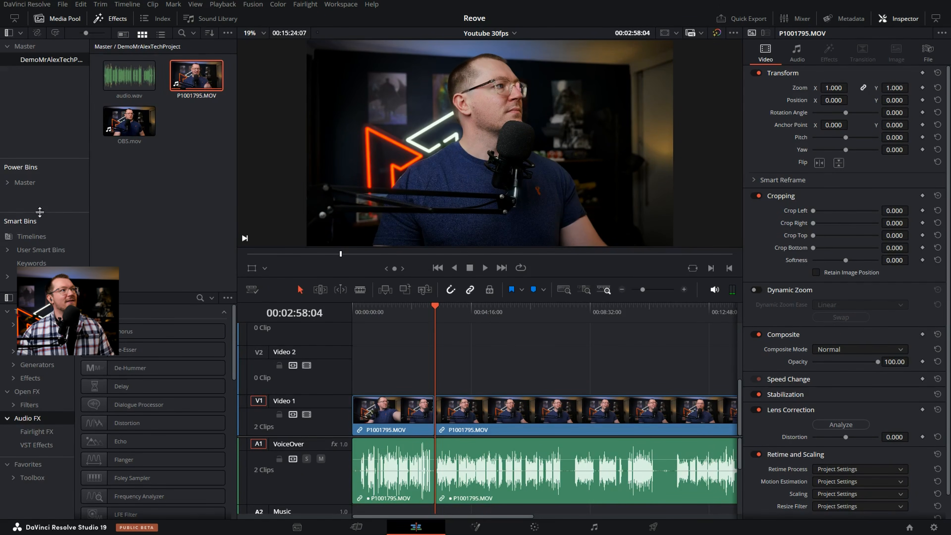
Enlarge the bin list's lower area and open the MrAlexTech power bin
{"action": "left_click_drag", "start_coordinate": [40, 212], "coordinate": [40, 184]}
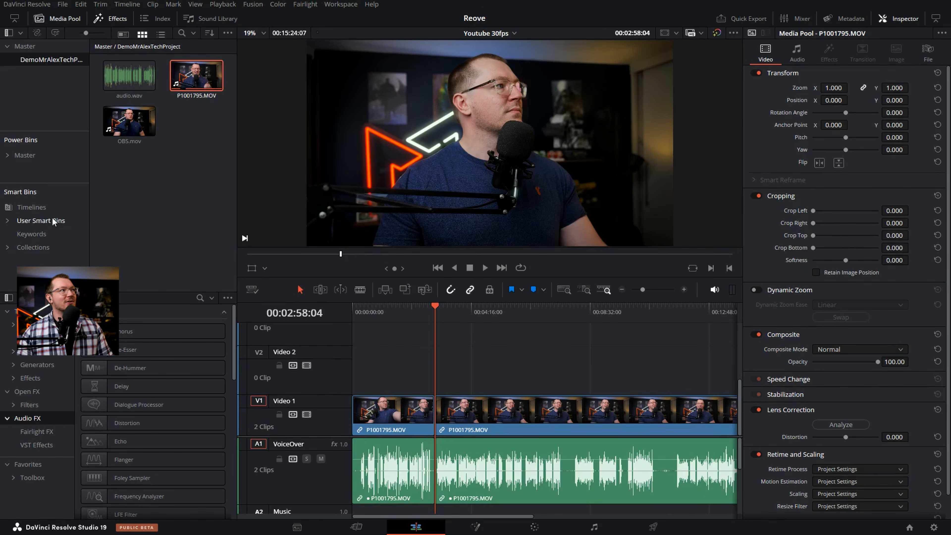
{"action": "left_click", "coordinate": [25, 155]}
{"action": "double_click", "coordinate": [128, 75]}
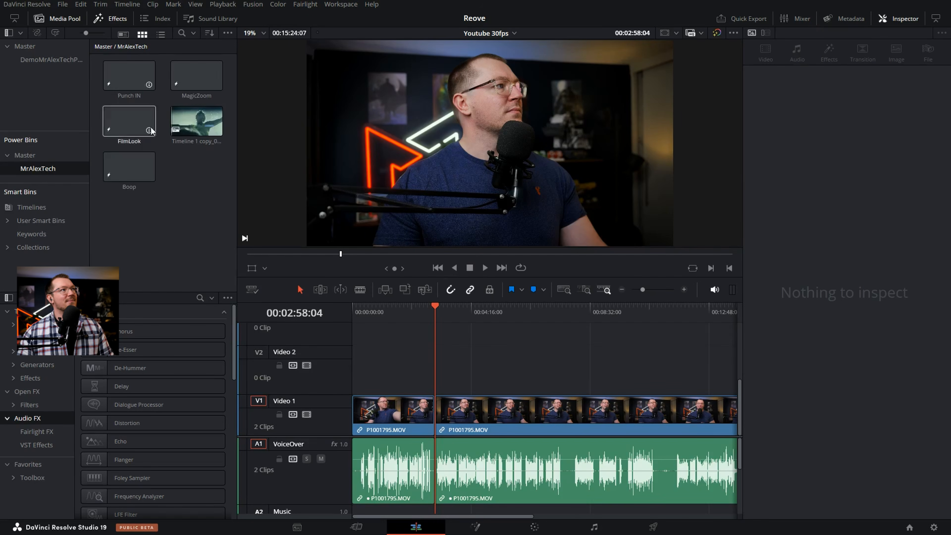
Add the MagicZoom effect to Video 2 at the cut at 00:02:58:04 and lengthen it
{"action": "left_click_drag", "start_coordinate": [197, 79], "coordinate": [452, 366]}
{"action": "left_click", "coordinate": [685, 290]}
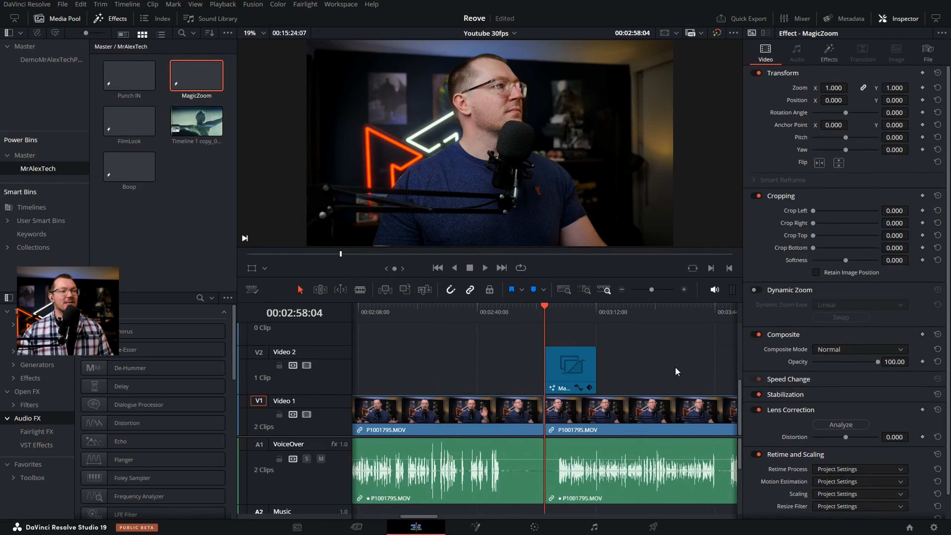
{"action": "left_click", "coordinate": [684, 289]}
{"action": "left_click_drag", "start_coordinate": [520, 369], "coordinate": [580, 369]}
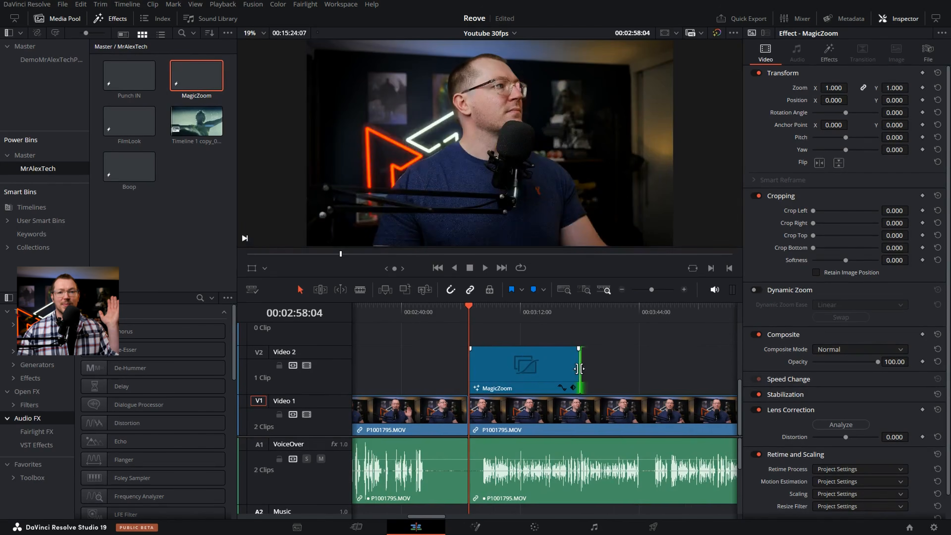
Play back the start of the MagicZoom effect and delete it from Video 2
{"action": "key", "text": "space"}
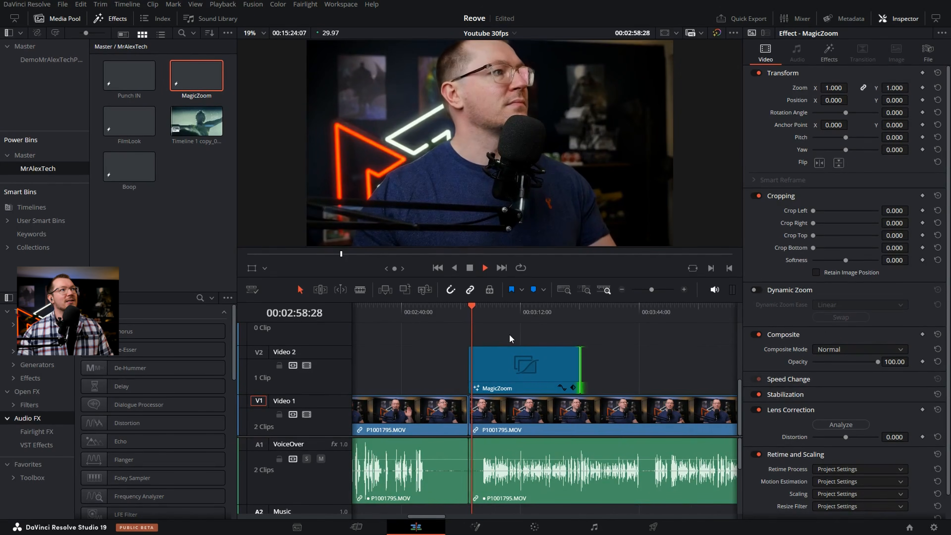
{"action": "key", "text": "space"}
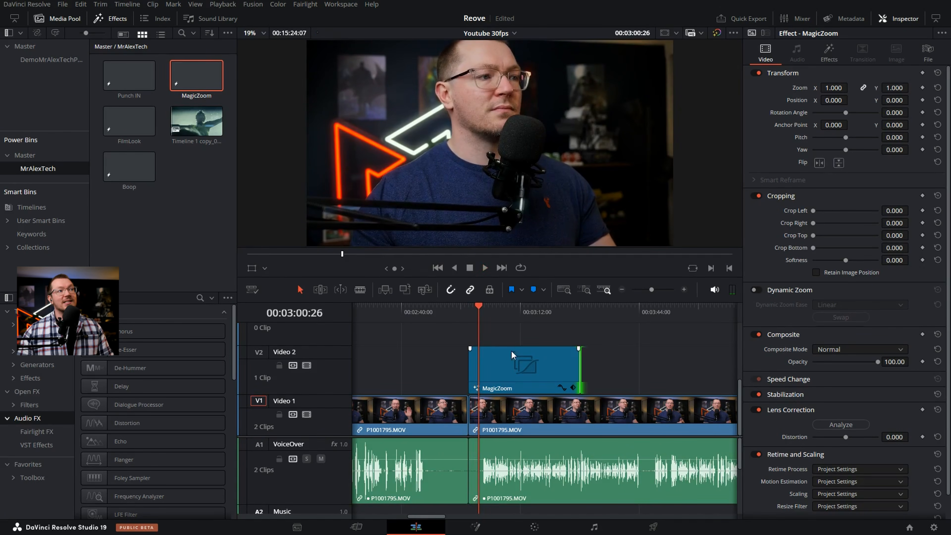
{"action": "left_click", "coordinate": [515, 379]}
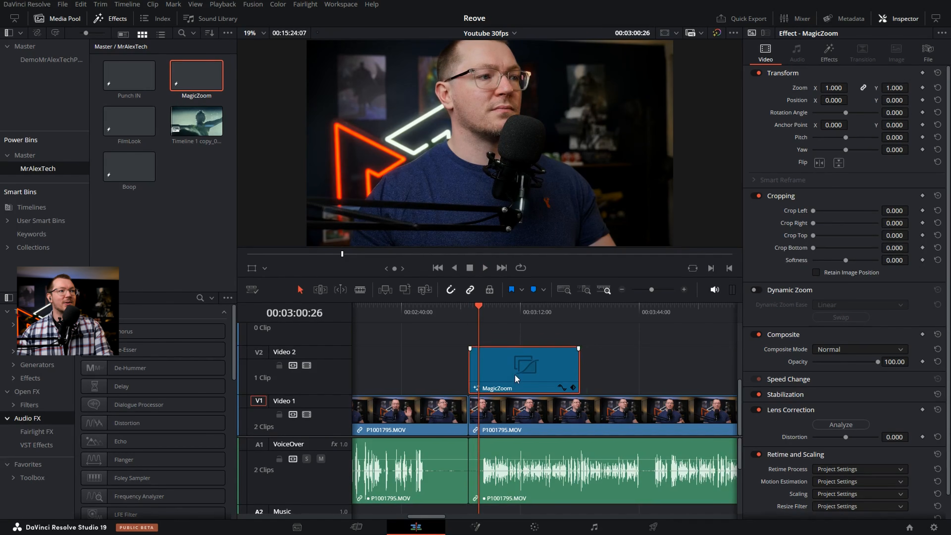
{"action": "key", "text": "Delete"}
Add the Punch IN effect to Video 2 near the cut and play the timeline from there
{"action": "left_click", "coordinate": [134, 85]}
{"action": "left_click_drag", "start_coordinate": [134, 85], "coordinate": [471, 386]}
{"action": "left_click", "coordinate": [468, 314]}
{"action": "key", "text": "space"}
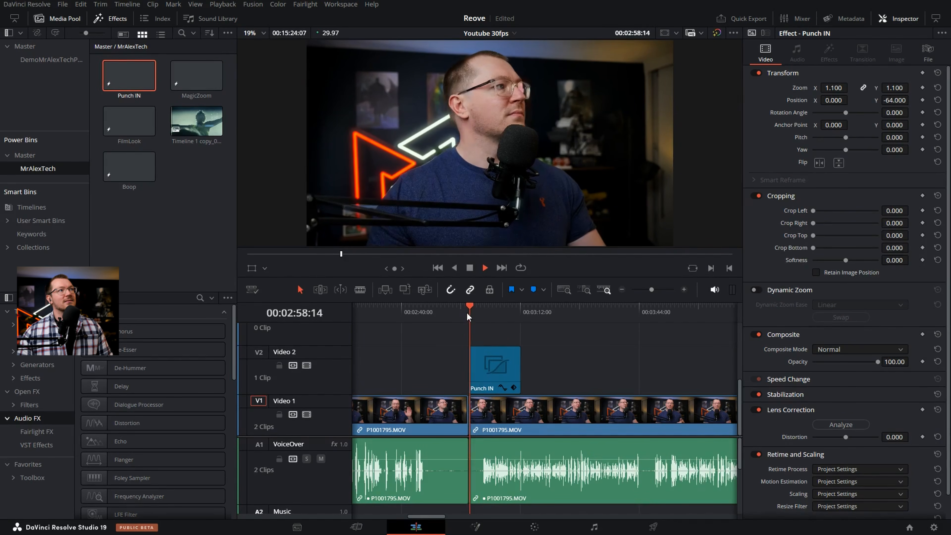
Shift the Punch IN effect to start at about 00:03:00:15 and scrub across its beginning to 00:03:02:00
{"action": "left_click_drag", "start_coordinate": [492, 387], "coordinate": [500, 386]}
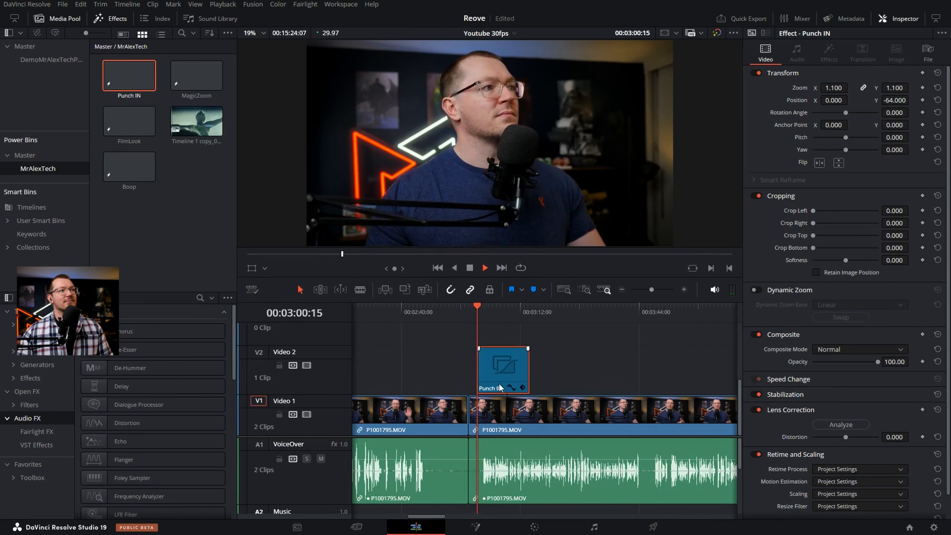
{"action": "key", "text": "space"}
{"action": "left_click", "coordinate": [471, 315]}
{"action": "left_click_drag", "start_coordinate": [472, 316], "coordinate": [484, 315]}
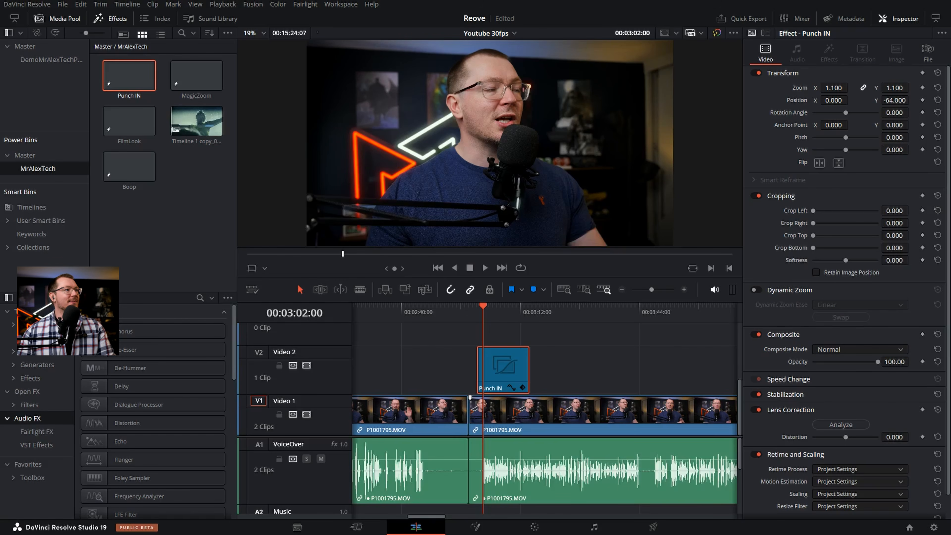
Delete the Punch IN effect from Video 2
{"action": "left_click", "coordinate": [622, 291]}
{"action": "left_click", "coordinate": [622, 290]}
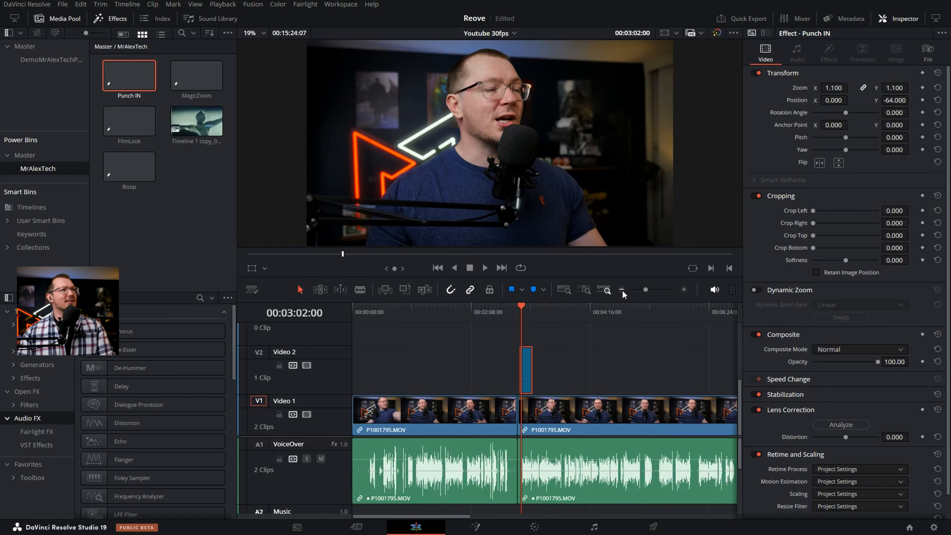
{"action": "key", "text": "Delete"}
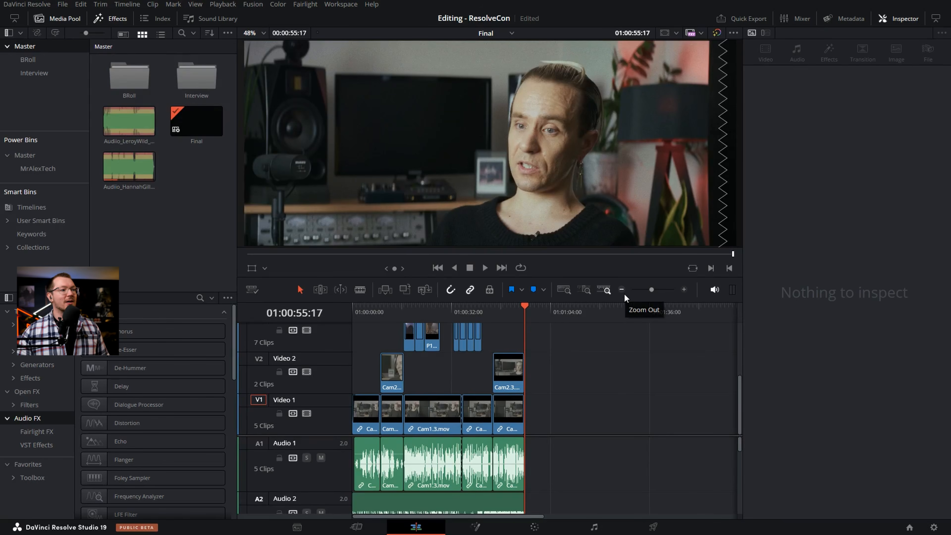
Play the Final timeline of the Editing - ResolveCon project from its start through the first camera change
{"action": "scroll", "coordinate": [572, 207], "scroll_direction": "down", "scroll_amount": 1}
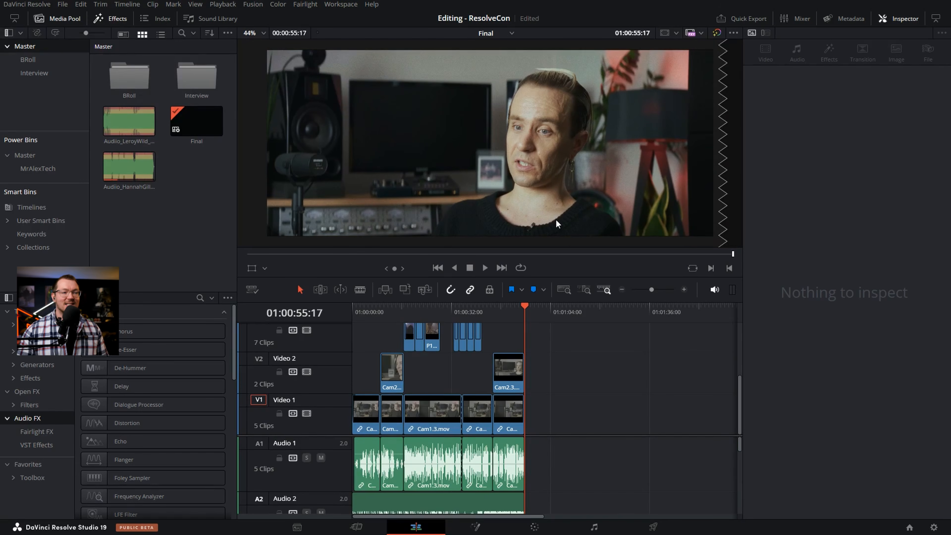
{"action": "left_click_drag", "start_coordinate": [424, 310], "coordinate": [358, 313]}
{"action": "left_click", "coordinate": [685, 290]}
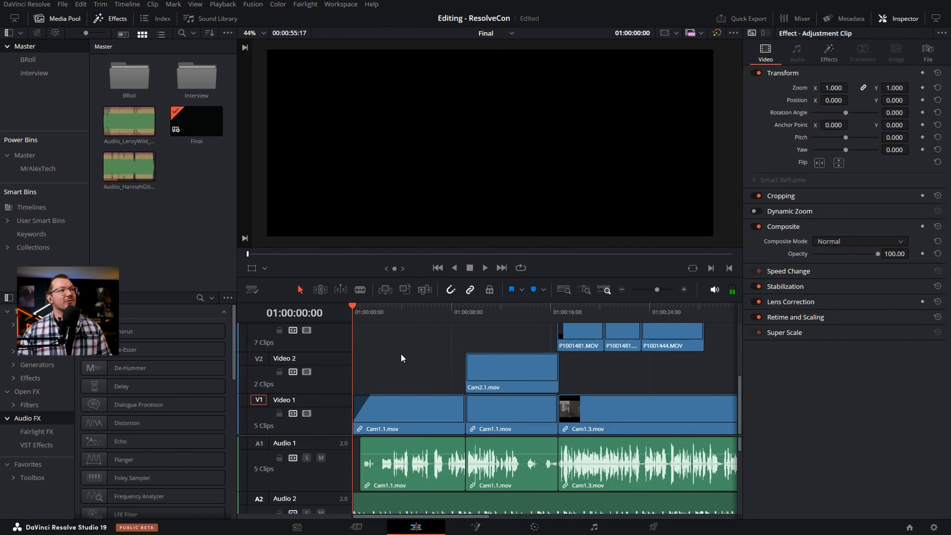
{"action": "key", "text": "space"}
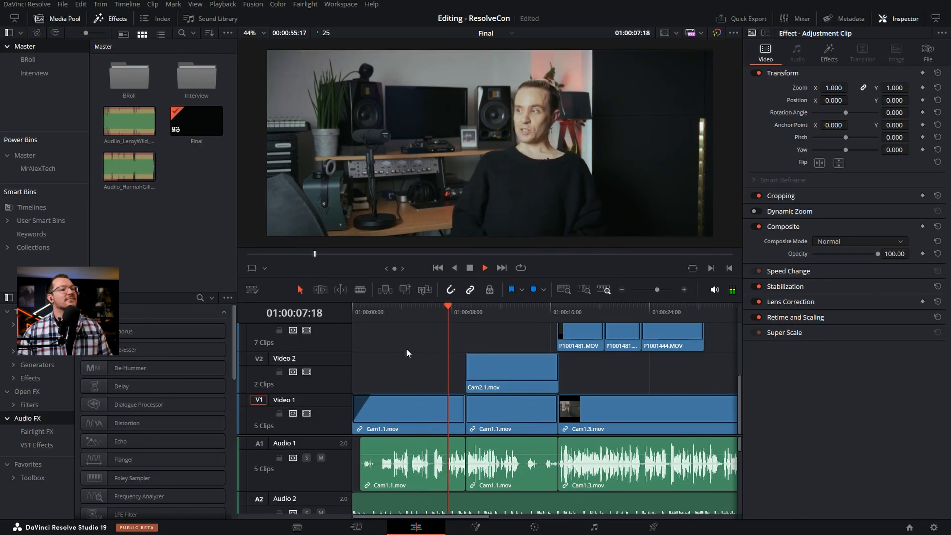
{"action": "key", "text": "space"}
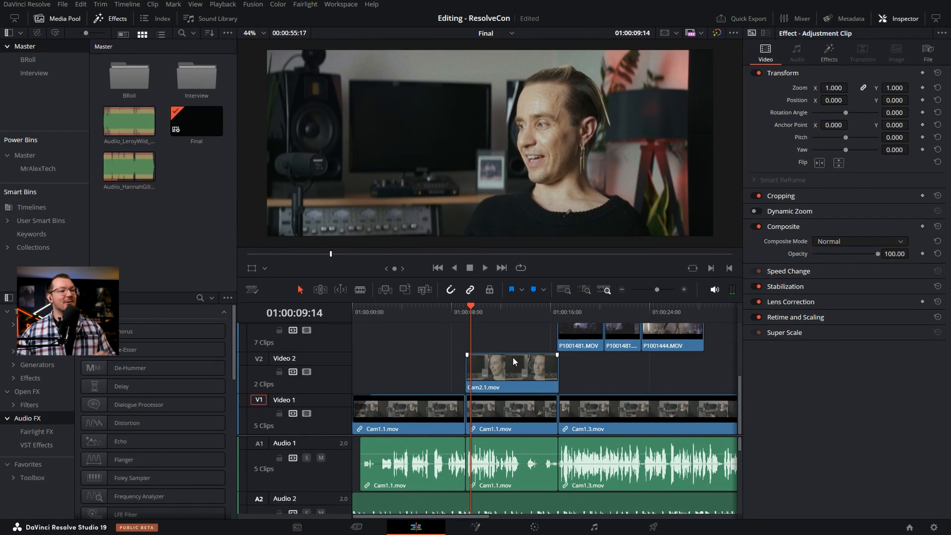
Play the Final timeline from the start of the concert B-roll at about 01:00:16:17 for roughly a second
{"action": "left_click", "coordinate": [558, 315]}
{"action": "key", "text": "space"}
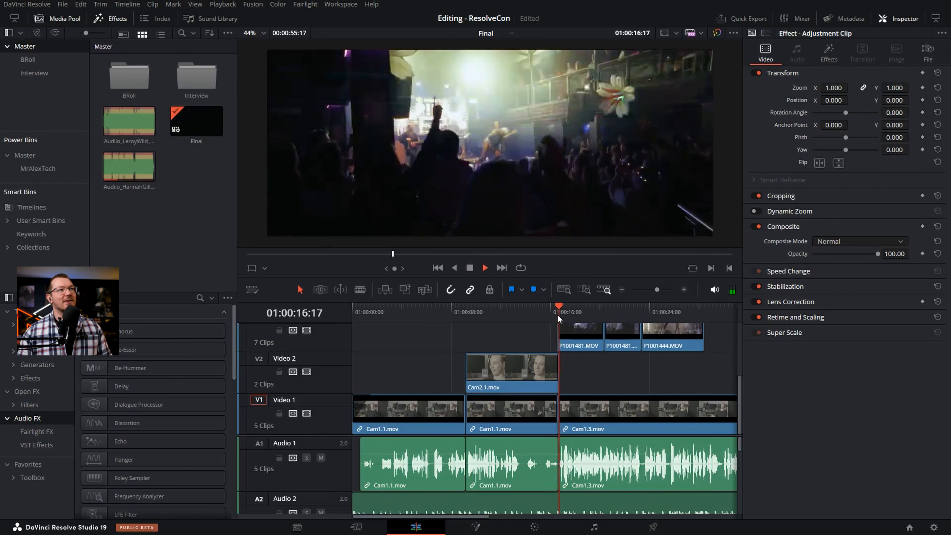
{"action": "key", "text": "space"}
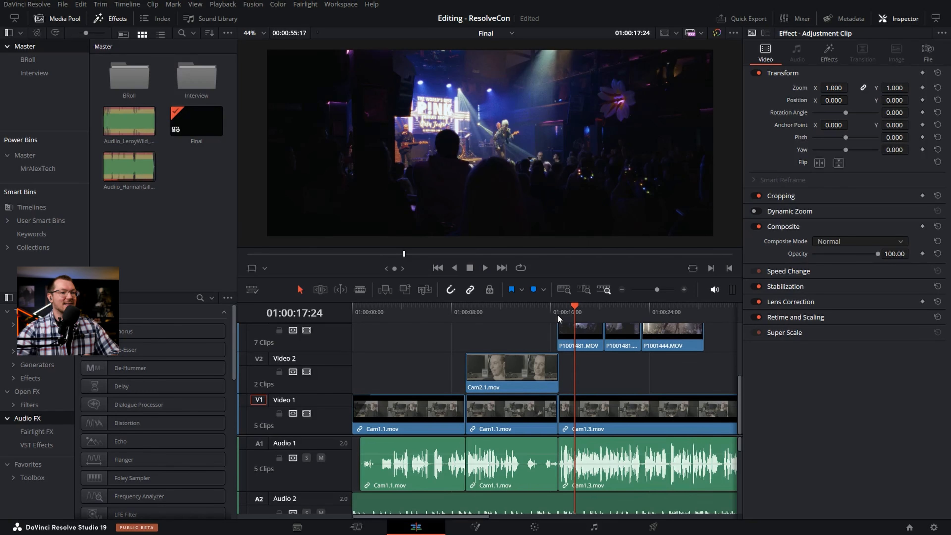
Create a new project named Demo2
{"action": "left_click", "coordinate": [62, 4]}
{"action": "left_click", "coordinate": [77, 17]}
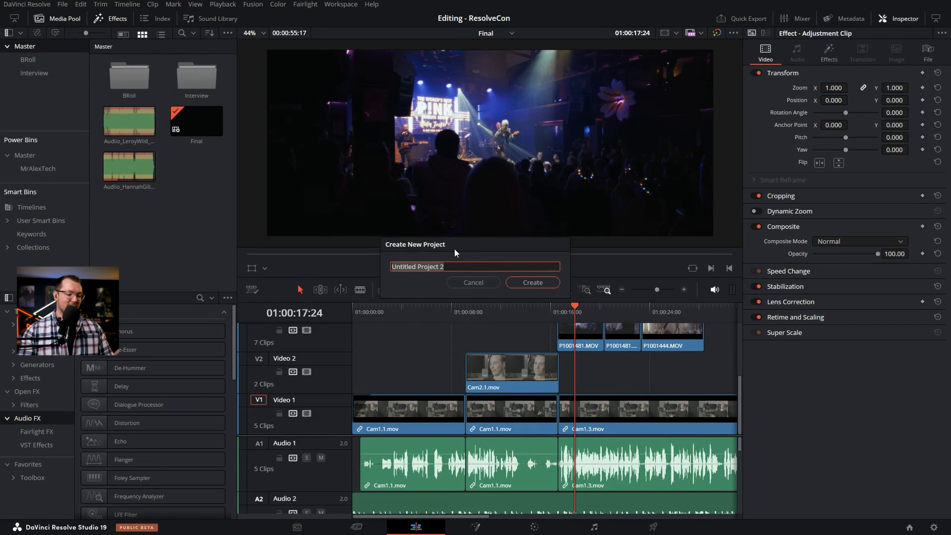
{"action": "type", "text": "Demo2"}
{"action": "key", "text": "Return"}
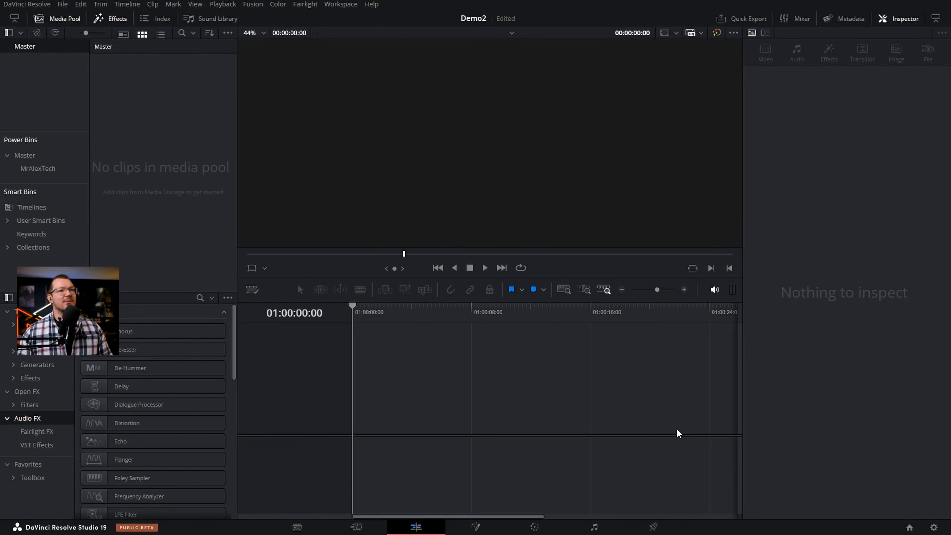
Load the "2.39 25fps colormanaged" preset into the project settings, check its color management options and close the settings
{"action": "left_click", "coordinate": [934, 528]}
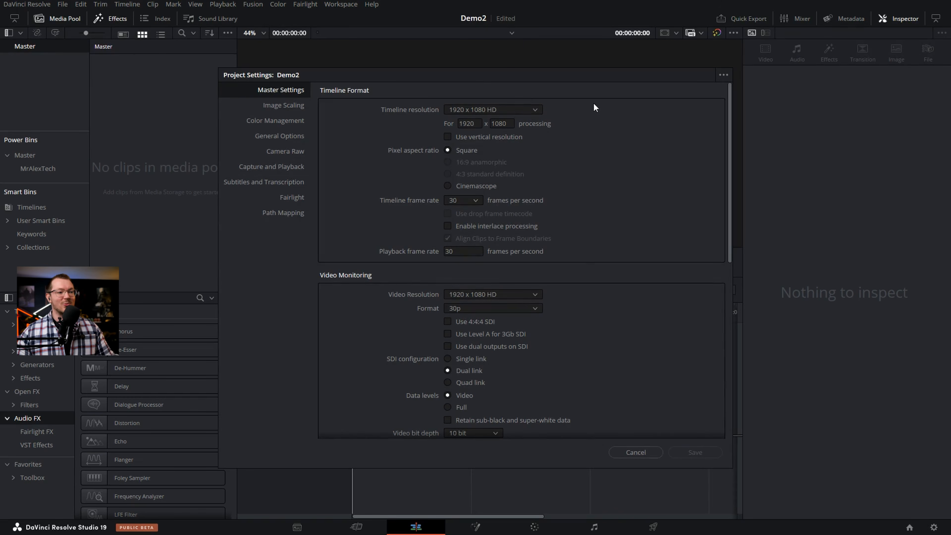
{"action": "left_click", "coordinate": [723, 75]}
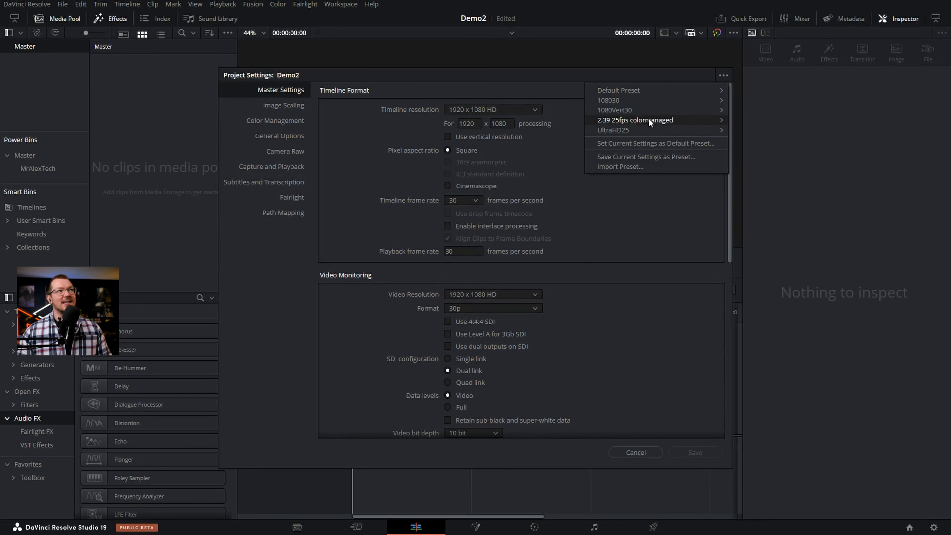
{"action": "mouse_move", "coordinate": [617, 120]}
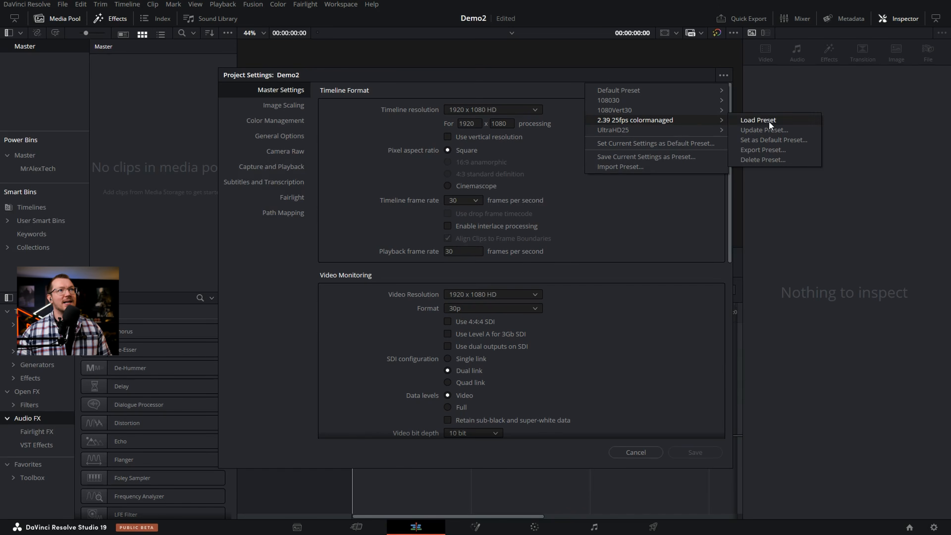
{"action": "left_click", "coordinate": [758, 120]}
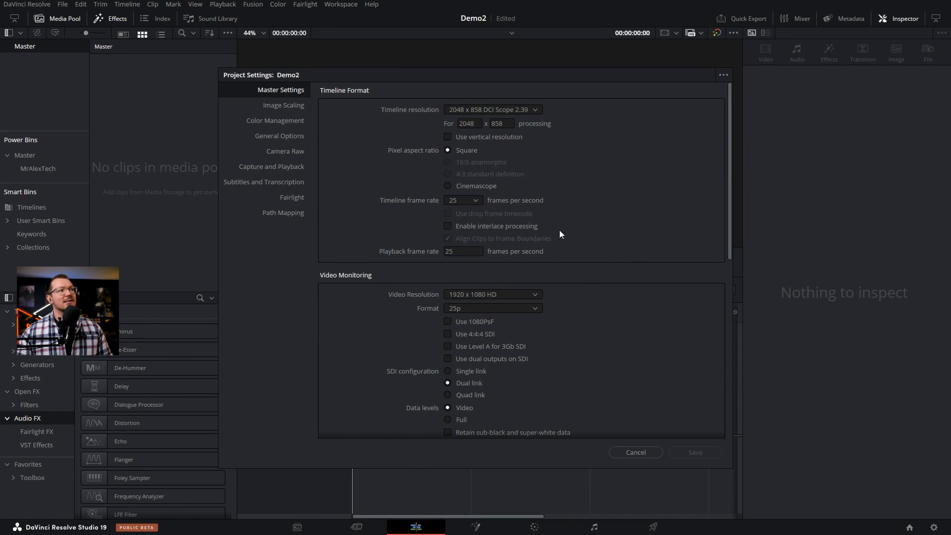
{"action": "left_click", "coordinate": [292, 121]}
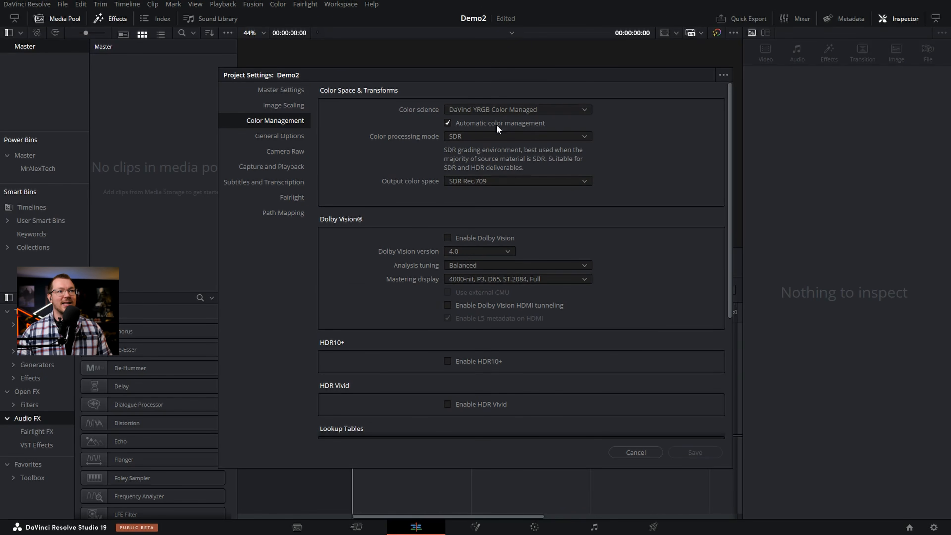
{"action": "left_click", "coordinate": [636, 452]}
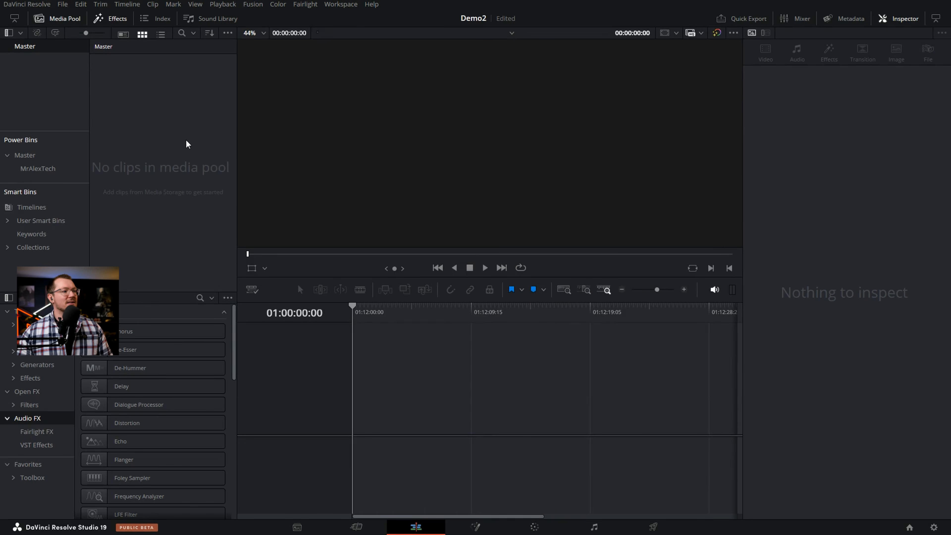
Import the BRoll, Interview and Music folders from the RichGuitar Media folder as bins and open Cam2.1.mov in the viewer
{"action": "key", "text": "alt+Tab"}
{"action": "left_click_drag", "start_coordinate": [509, 237], "coordinate": [38, 82]}
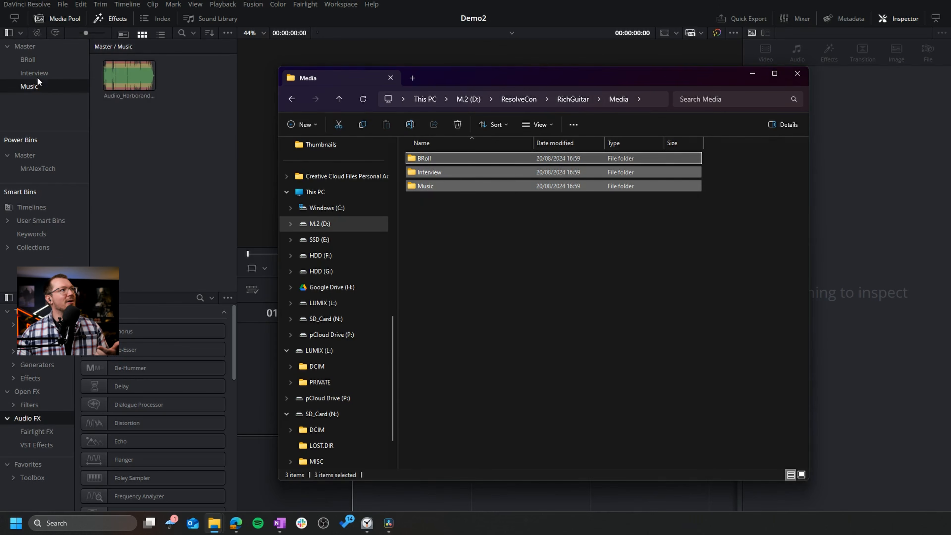
{"action": "left_click", "coordinate": [37, 71]}
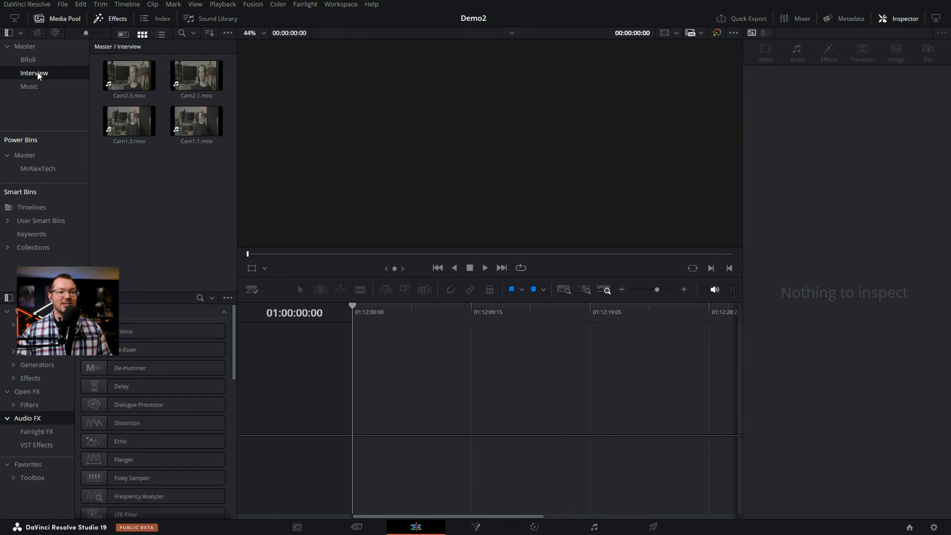
{"action": "double_click", "coordinate": [193, 83]}
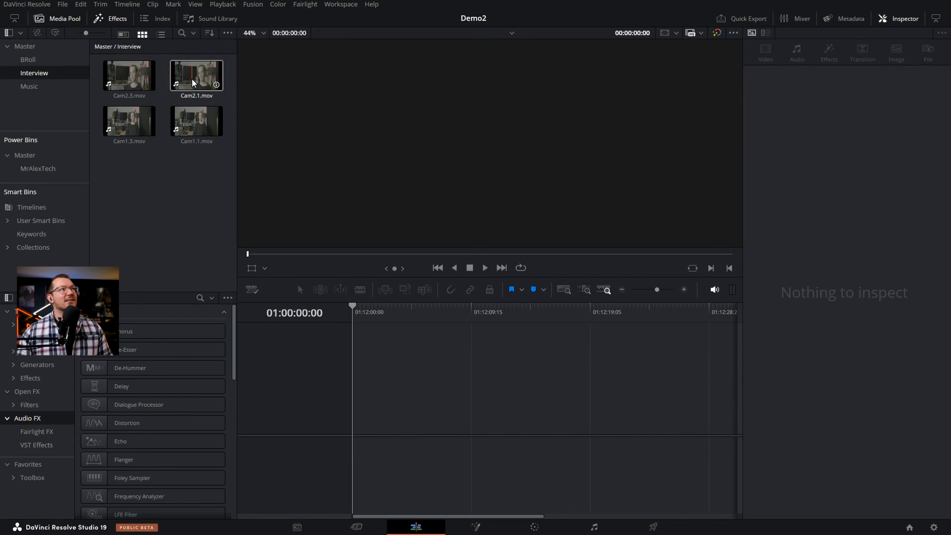
{"action": "mouse_move", "coordinate": [536, 138]}
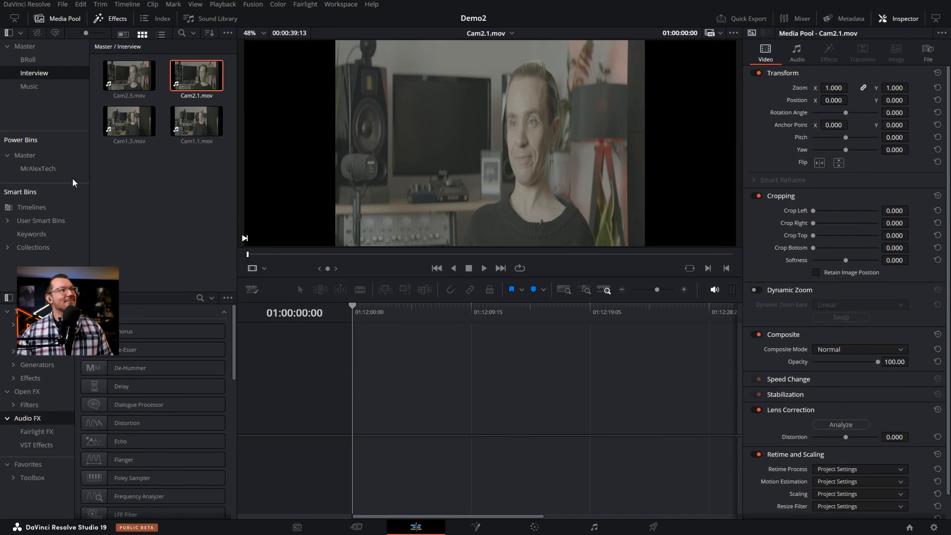
Expand the user smart bins and the Collections group, and show the contents of the Video Clips smart bin
{"action": "left_click", "coordinate": [7, 221]}
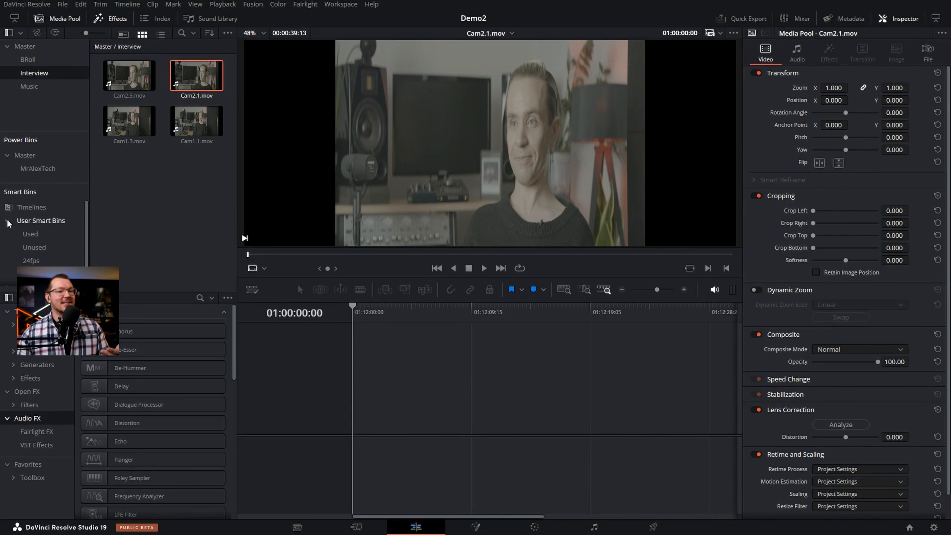
{"action": "scroll", "coordinate": [15, 243], "scroll_direction": "down", "scroll_amount": 1}
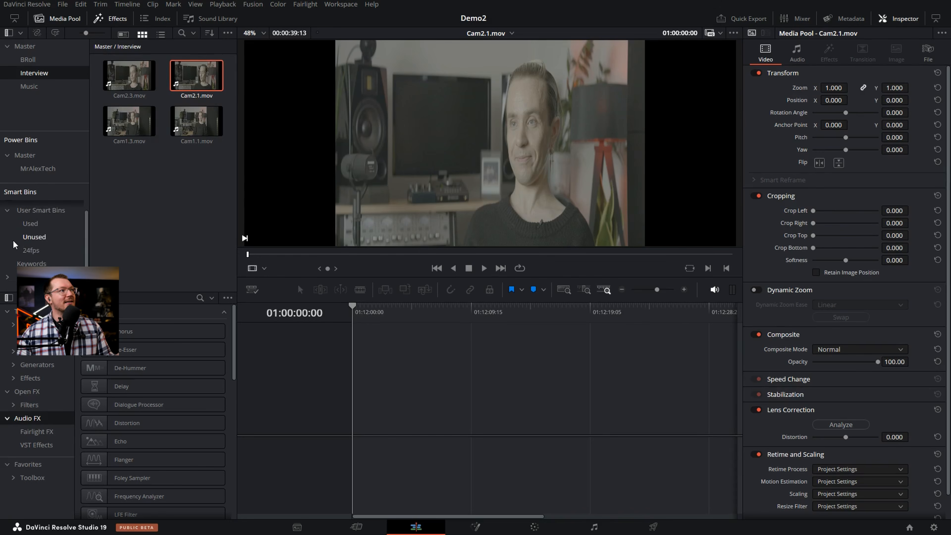
{"action": "left_click", "coordinate": [32, 252]}
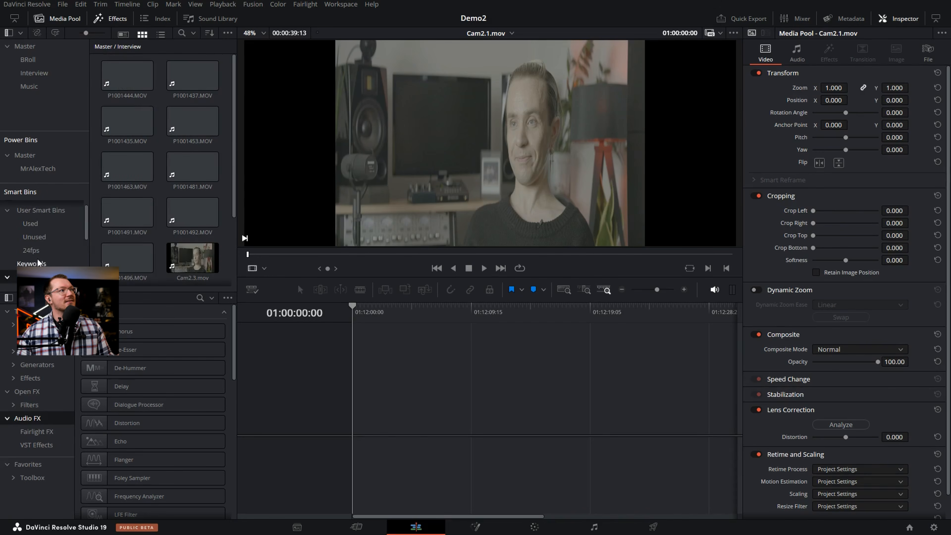
{"action": "left_click", "coordinate": [7, 277]}
{"action": "left_click", "coordinate": [45, 255]}
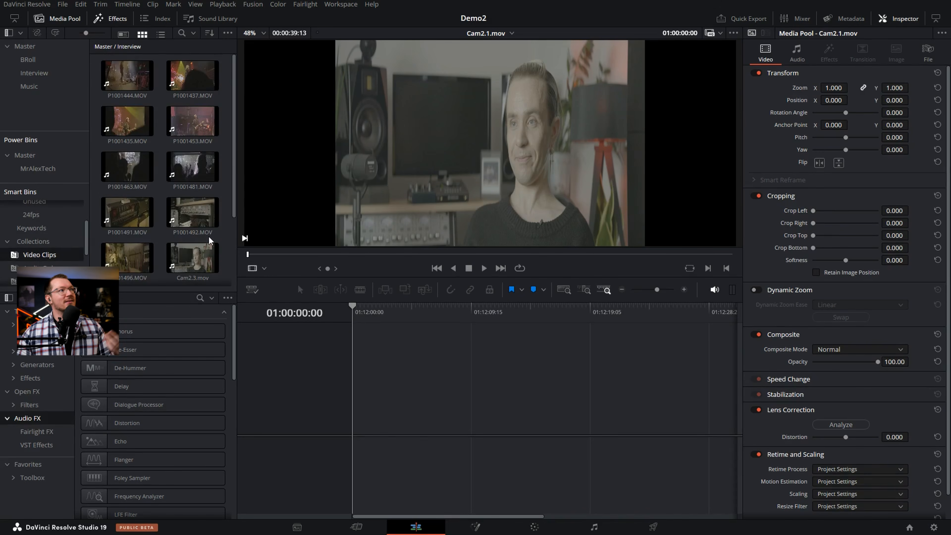
Select all clips in the Video Clips smart bin and set their pixel aspect ratio to a custom value of 1.6
{"action": "scroll", "coordinate": [208, 236], "scroll_direction": "down", "scroll_amount": 2}
{"action": "left_click_drag", "start_coordinate": [224, 268], "coordinate": [116, 54]}
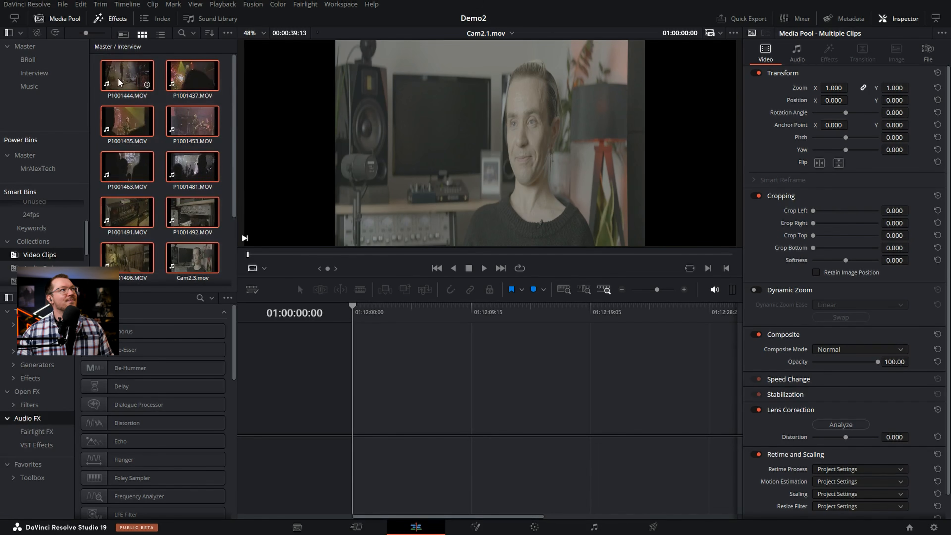
{"action": "right_click", "coordinate": [130, 72]}
{"action": "left_click", "coordinate": [185, 202]}
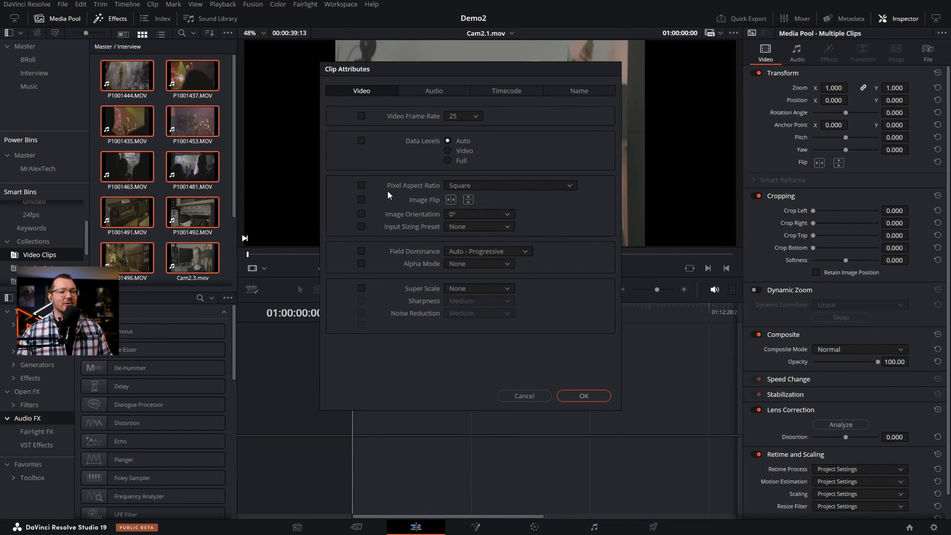
{"action": "left_click", "coordinate": [498, 186]}
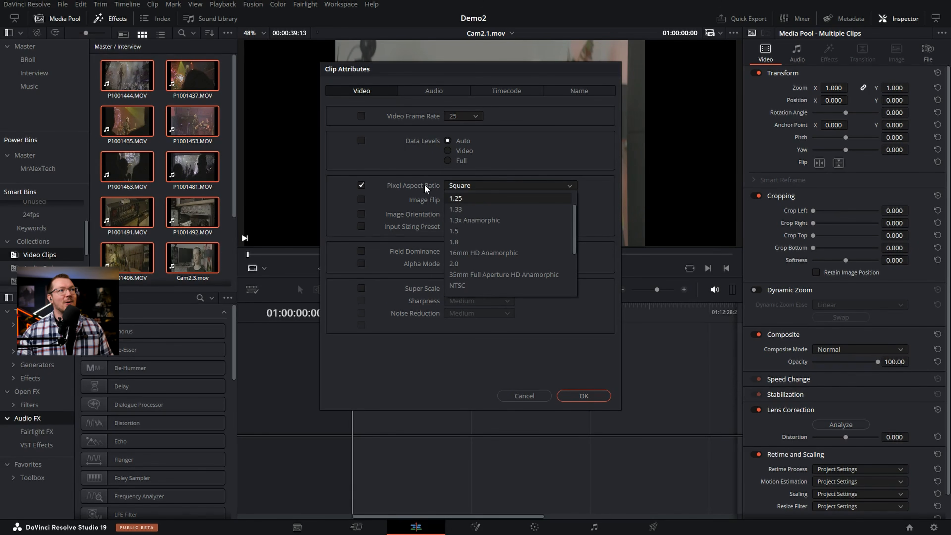
{"action": "scroll", "coordinate": [480, 198], "scroll_direction": "up", "scroll_amount": 2}
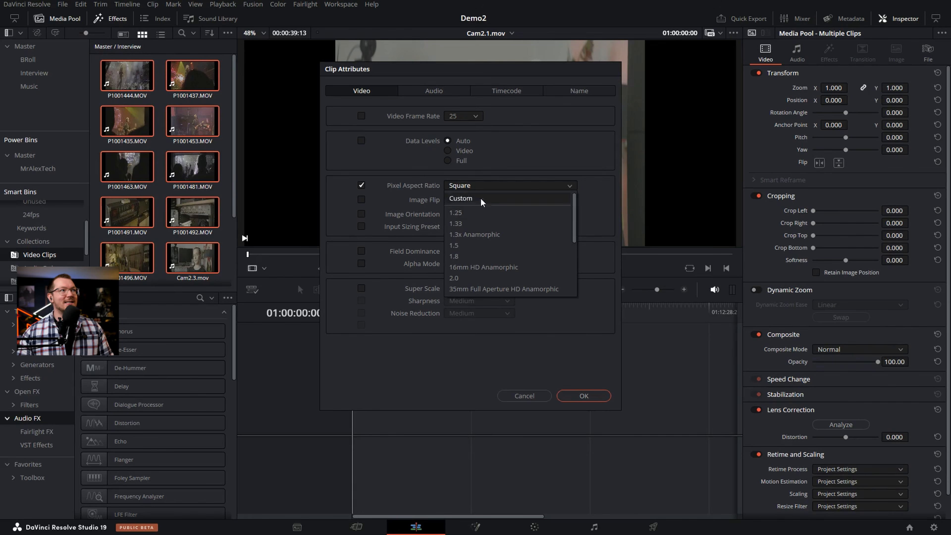
{"action": "left_click", "coordinate": [473, 198]}
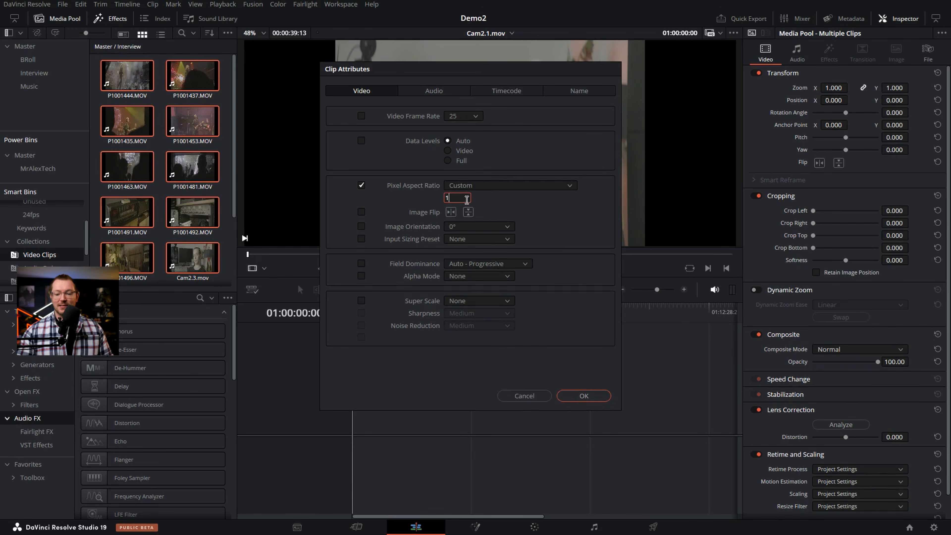
{"action": "type", "text": ".6"}
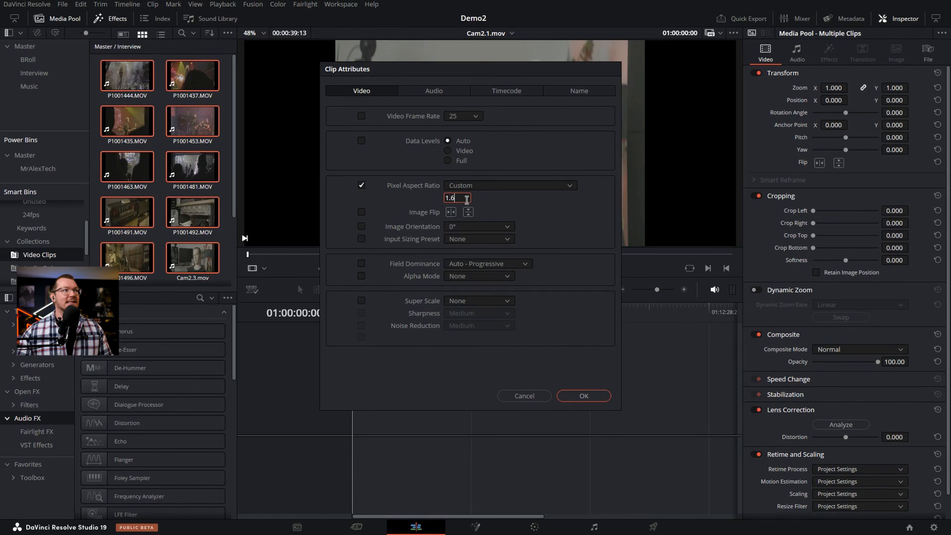
{"action": "left_click", "coordinate": [582, 397]}
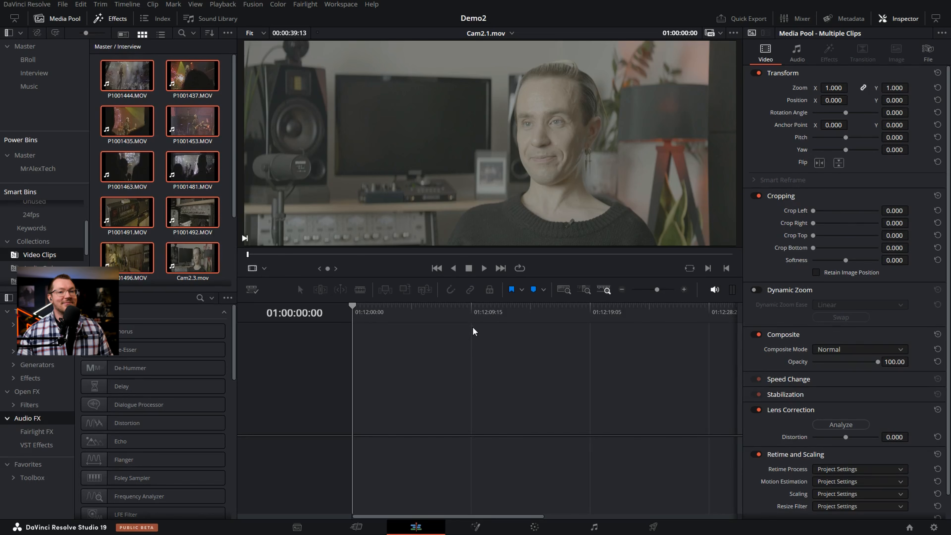
Set the input color space of all selected video clips to Panasonic V-Gamut/V-Log and zoom the viewer out to 44%
{"action": "right_click", "coordinate": [189, 169]}
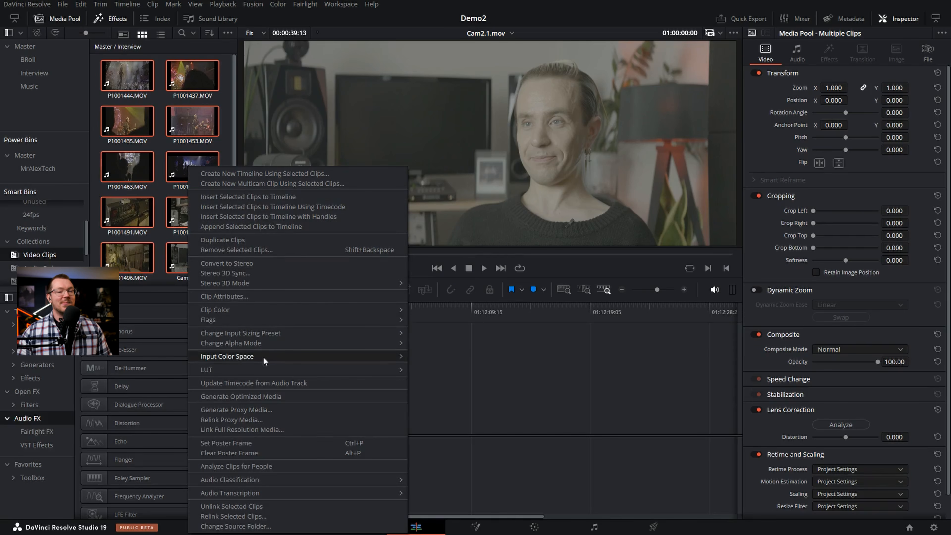
{"action": "mouse_move", "coordinate": [263, 357]}
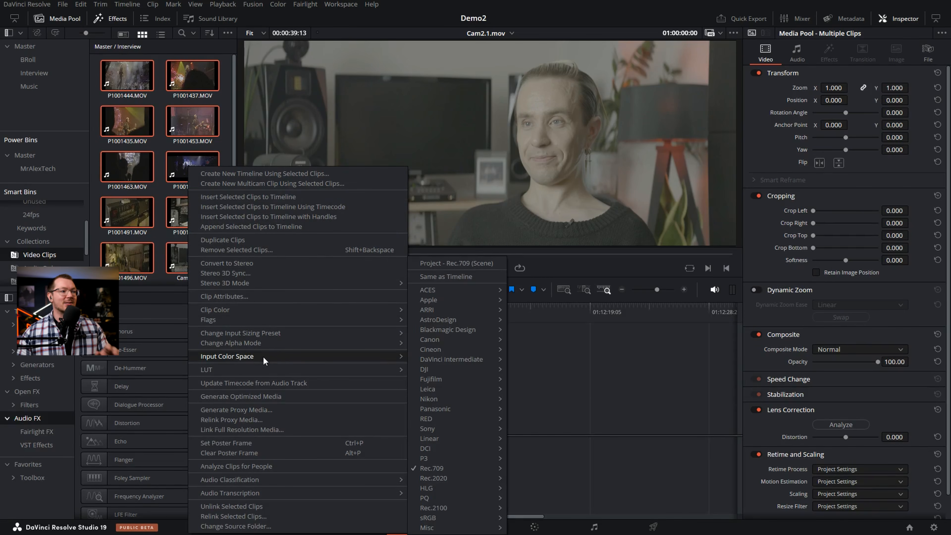
{"action": "mouse_move", "coordinate": [452, 409]}
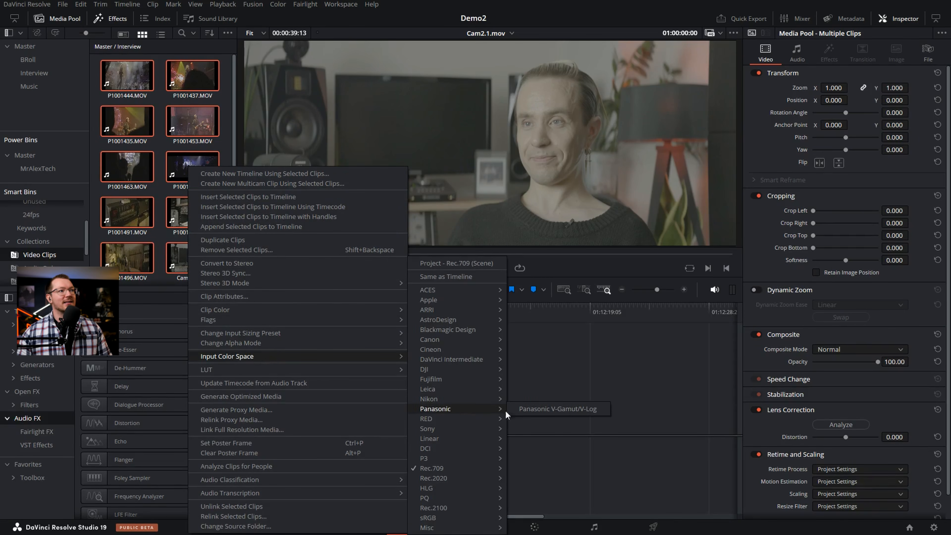
{"action": "left_click", "coordinate": [570, 411]}
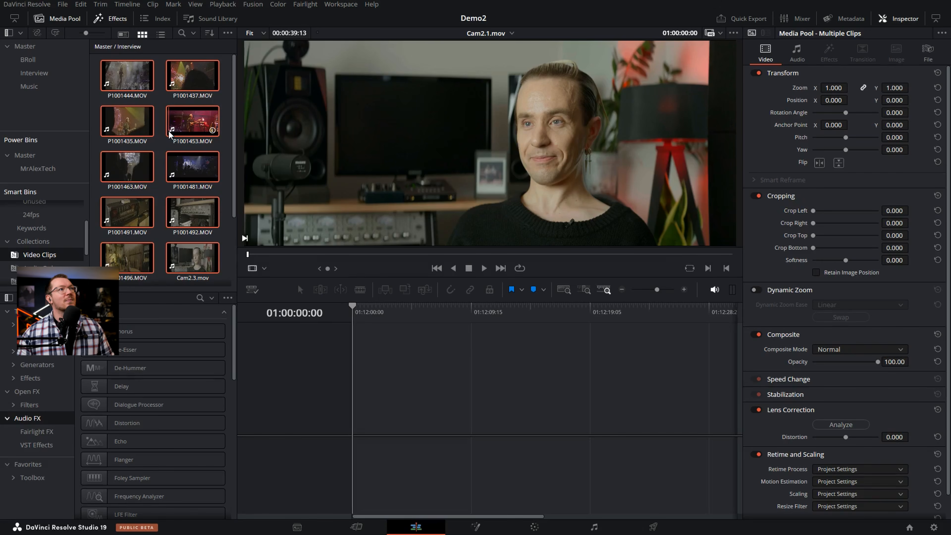
{"action": "scroll", "coordinate": [442, 190], "scroll_direction": "down", "scroll_amount": 2}
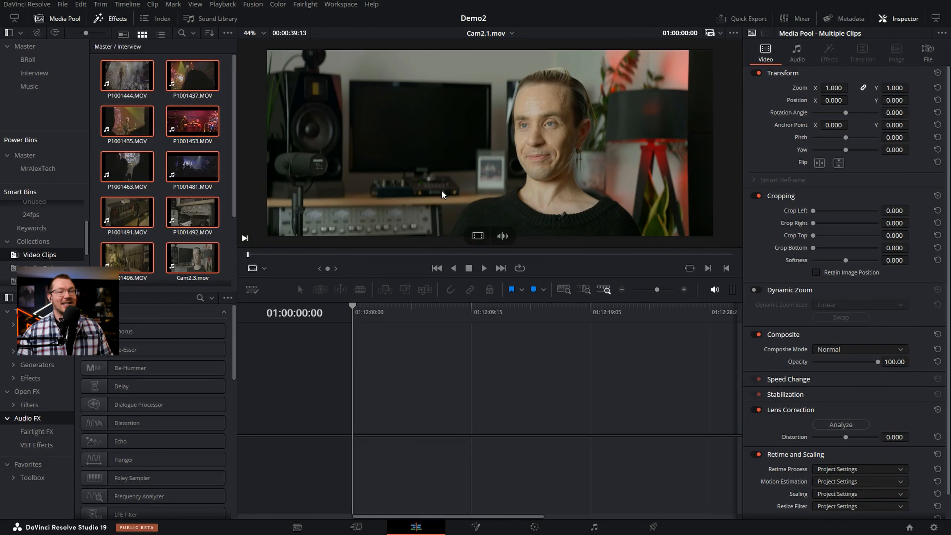
Create an empty timeline named Timeline 1 in the Master bin, using the Fairlight preset Interviews and the project settings
{"action": "left_click", "coordinate": [24, 46]}
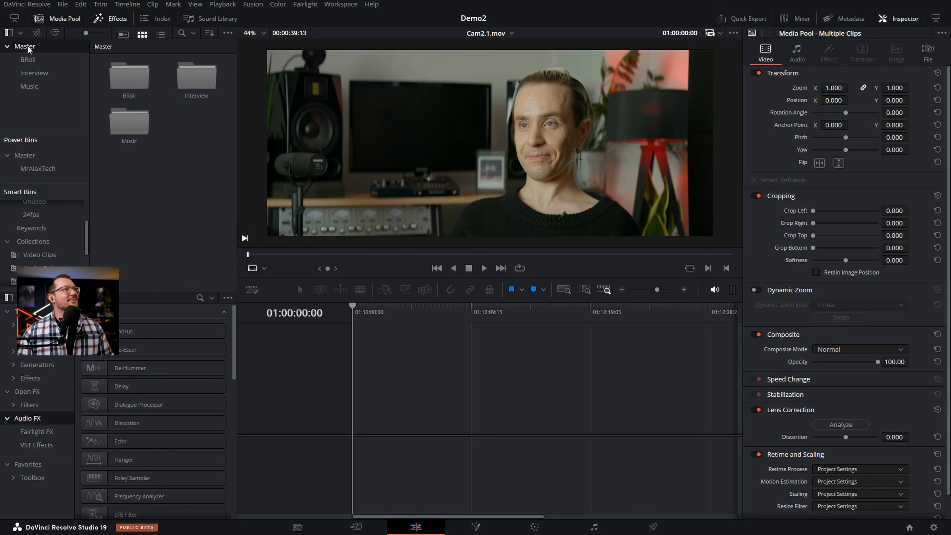
{"action": "right_click", "coordinate": [184, 152]}
{"action": "mouse_move", "coordinate": [230, 159]}
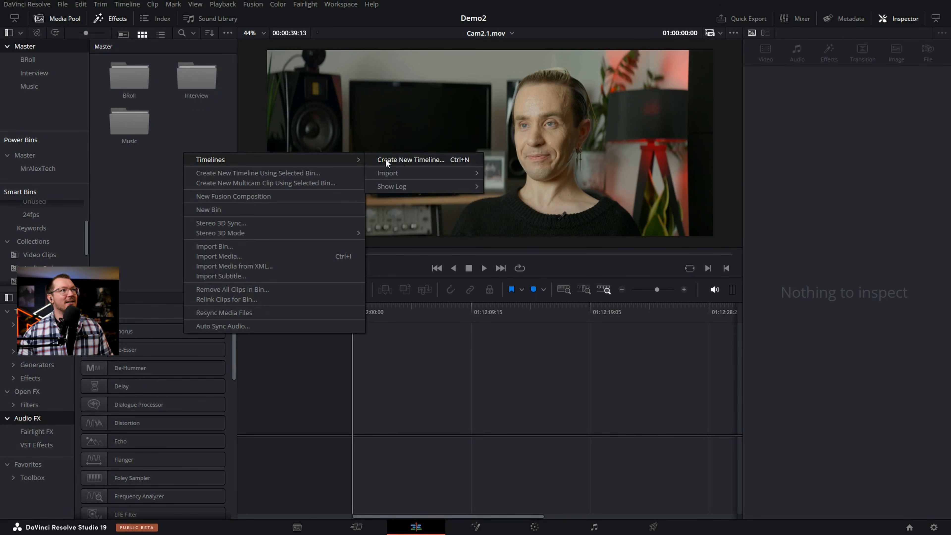
{"action": "left_click", "coordinate": [413, 160]}
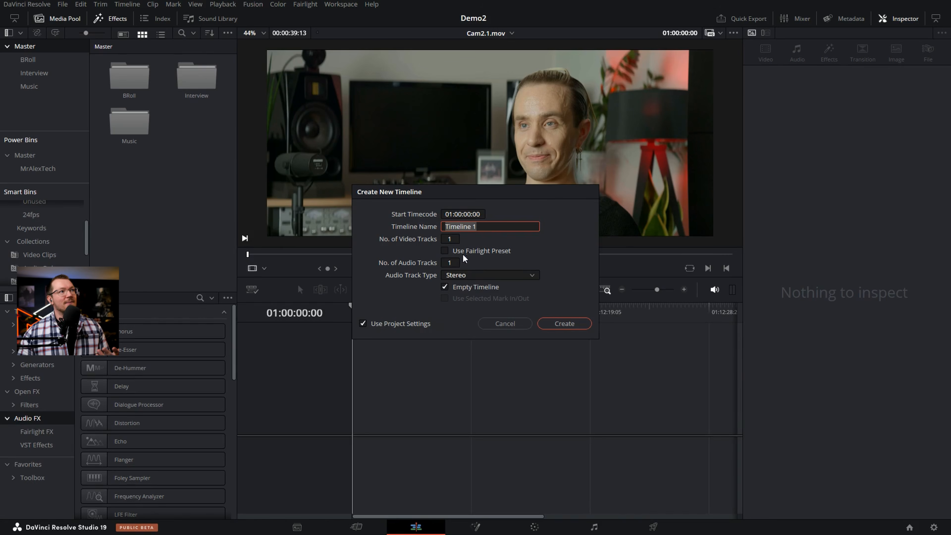
{"action": "left_click", "coordinate": [450, 252]}
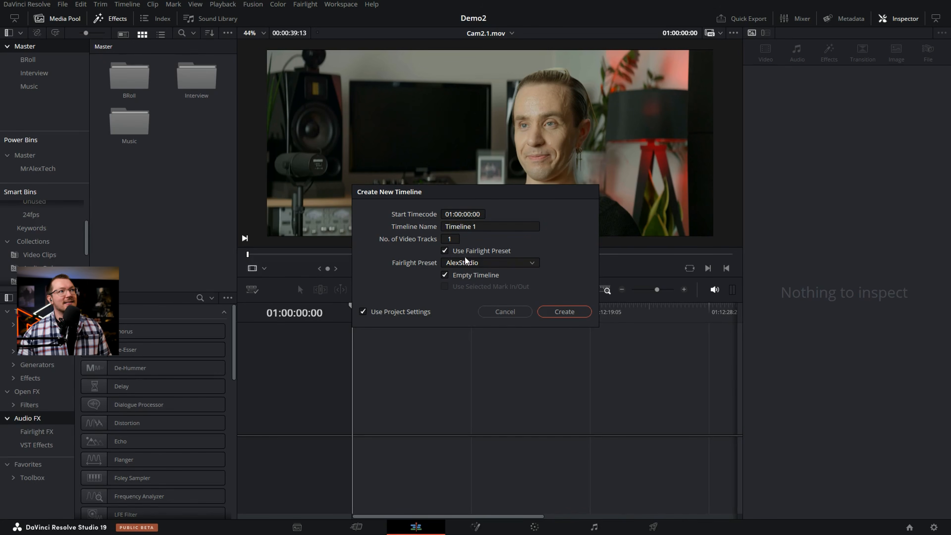
{"action": "left_click", "coordinate": [480, 263]}
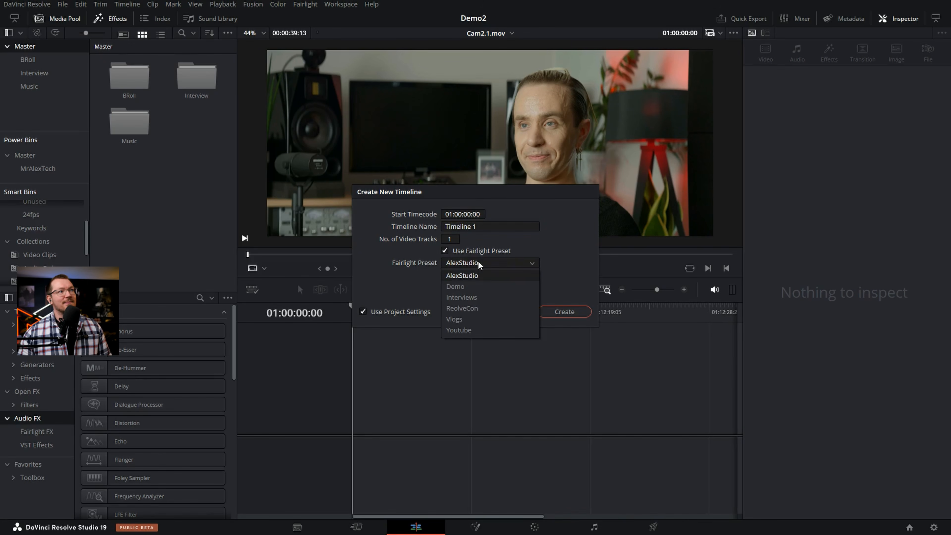
{"action": "left_click", "coordinate": [472, 299]}
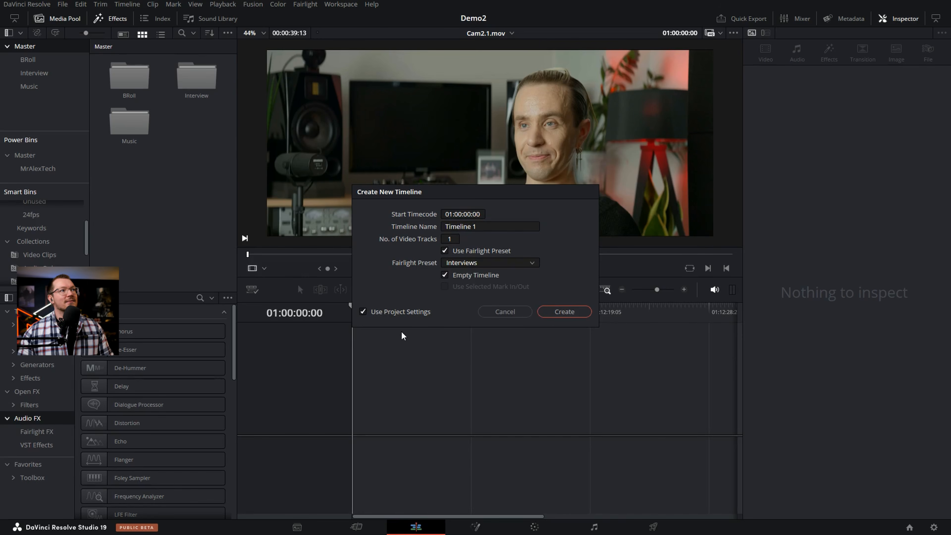
{"action": "left_click", "coordinate": [563, 312]}
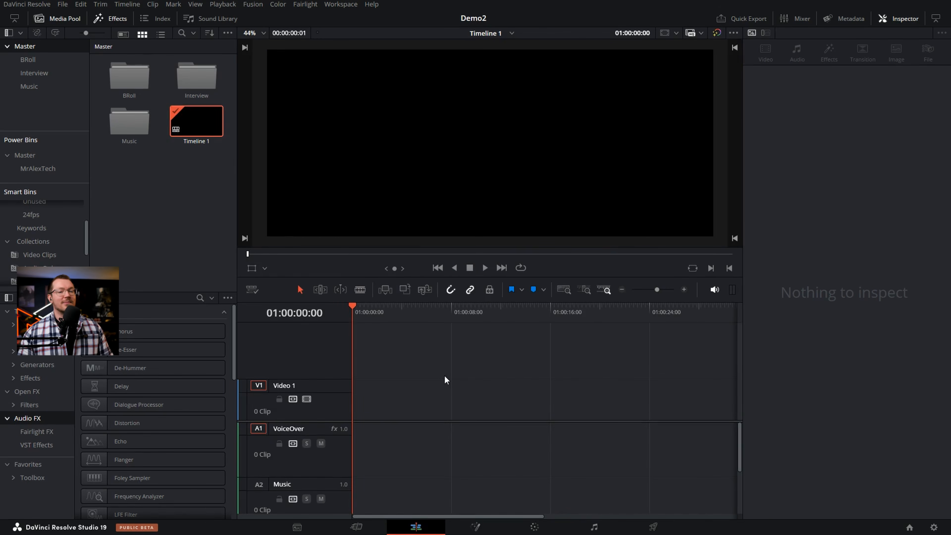
Examine the track-level audio settings and the Dialogue Processor effect loaded by the preset on the VoiceOver track
{"action": "left_click", "coordinate": [331, 459]}
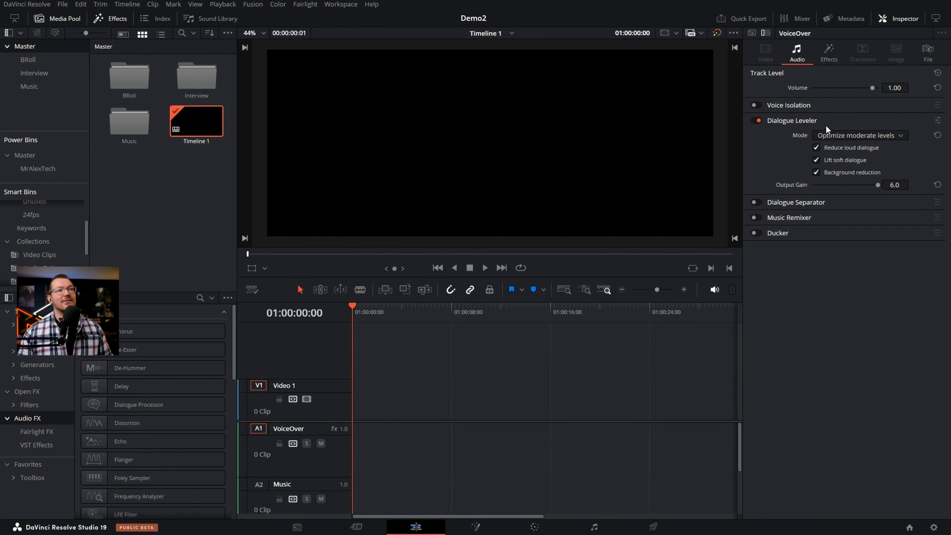
{"action": "left_click", "coordinate": [830, 51]}
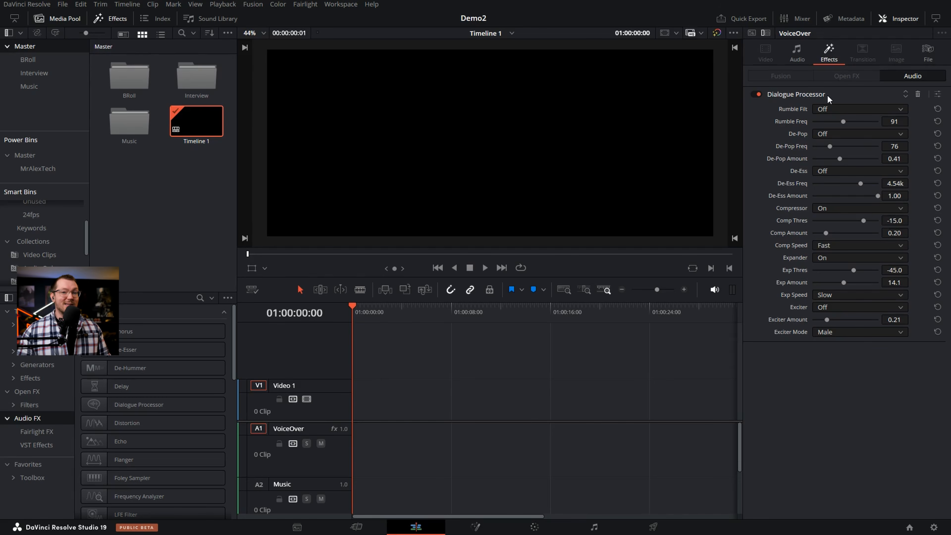
{"action": "left_click", "coordinate": [796, 56]}
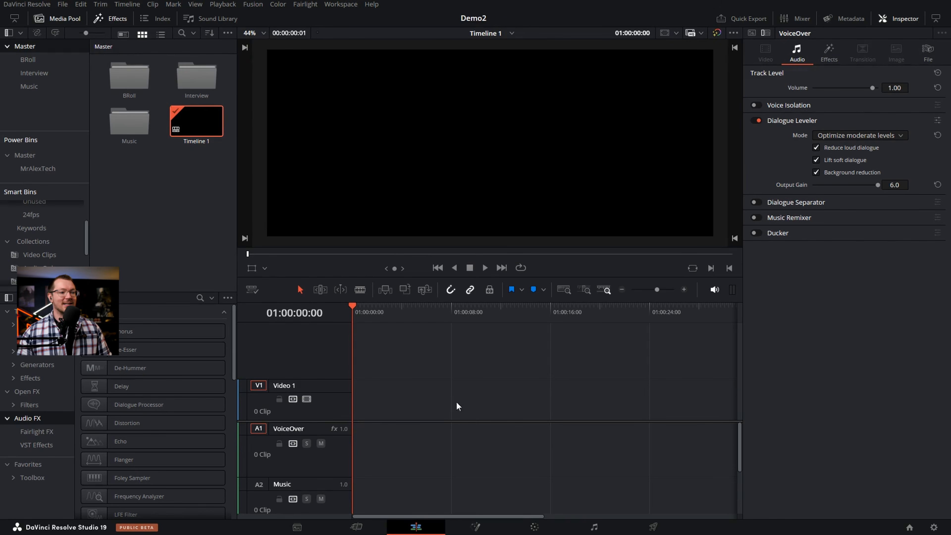
{"action": "left_click", "coordinate": [183, 225]}
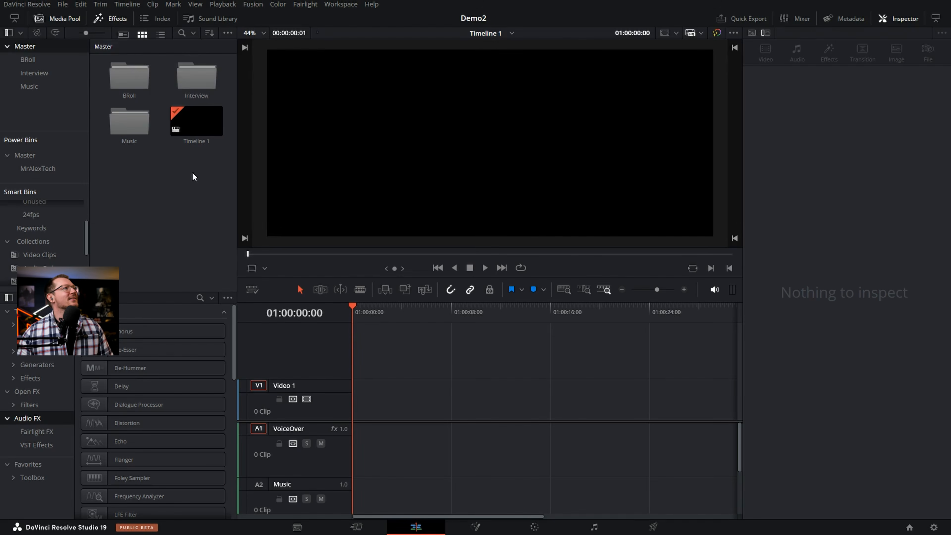
Place Cam1.1.mov from the Interview bin at the start of the Video 1 and VoiceOver tracks
{"action": "double_click", "coordinate": [198, 81]}
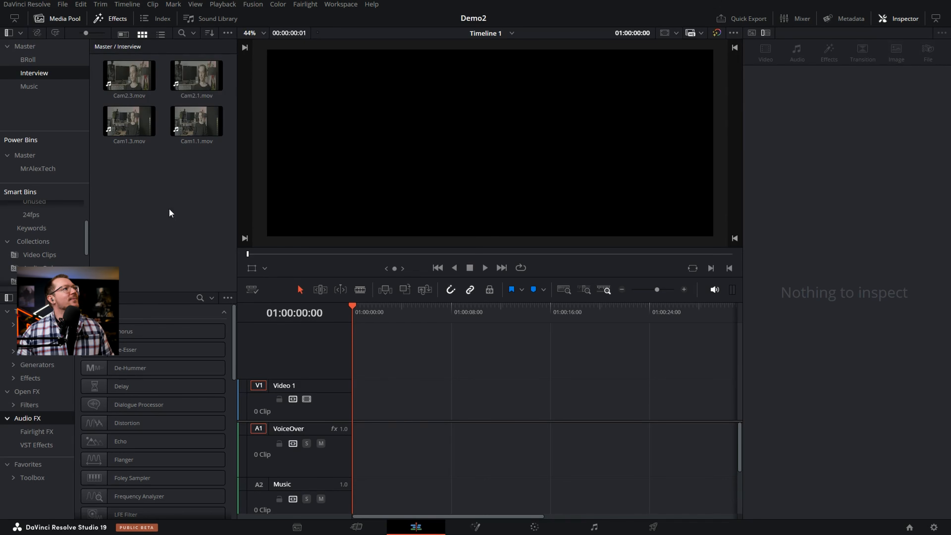
{"action": "left_click_drag", "start_coordinate": [195, 122], "coordinate": [351, 396]}
{"action": "left_click", "coordinate": [622, 289]}
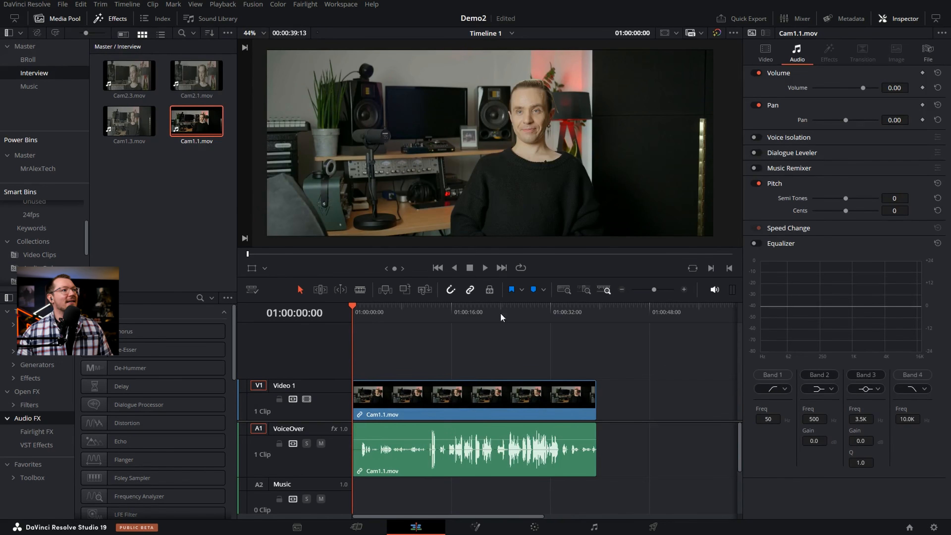
Ripple-trim about 14 seconds off the start of Cam1.1.mov, then trim its end at 01:00:22:19 on the timeline
{"action": "left_click", "coordinate": [432, 315]}
{"action": "key", "text": "space"}
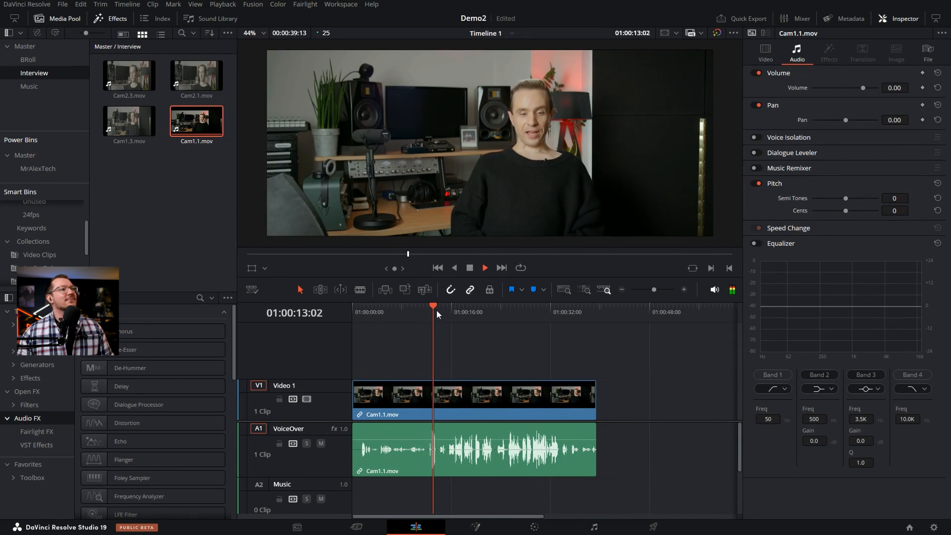
{"action": "key", "text": "space"}
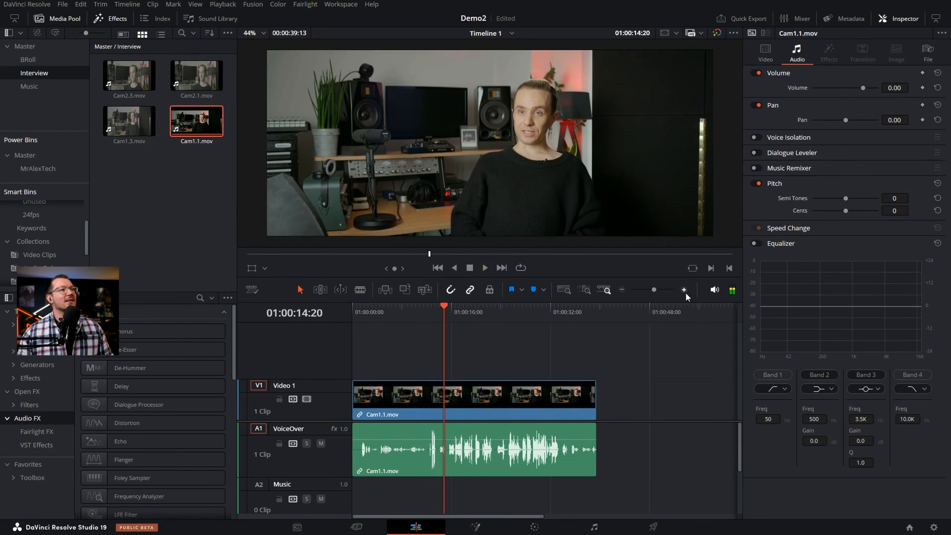
{"action": "left_click", "coordinate": [684, 290]}
{"action": "left_click", "coordinate": [532, 316]}
{"action": "left_click_drag", "start_coordinate": [532, 318], "coordinate": [595, 318]}
{"action": "key", "text": "ctrl+shift+bracketleft"}
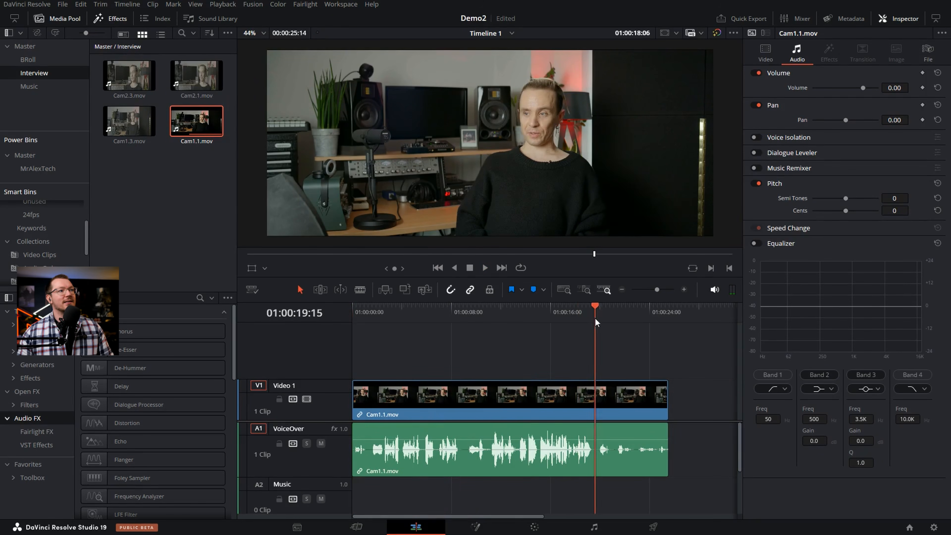
{"action": "key", "text": "space"}
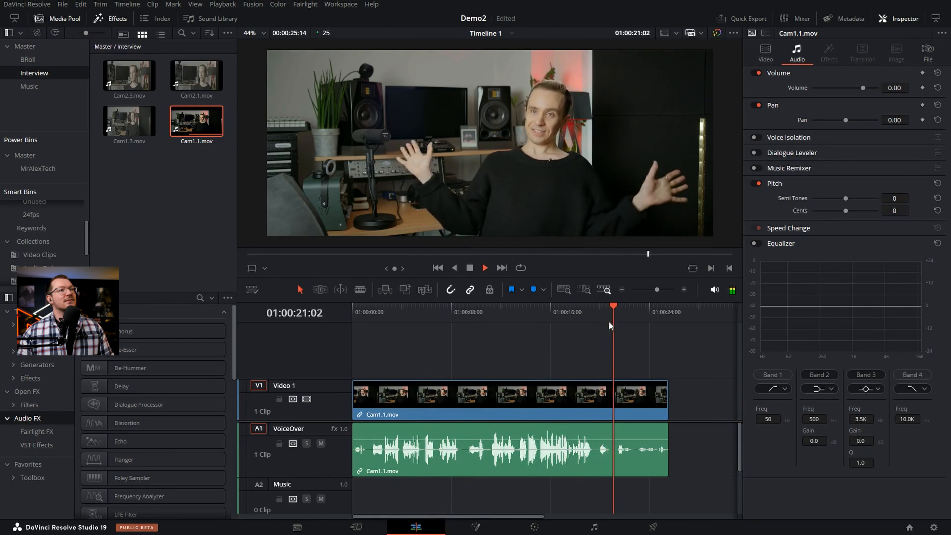
{"action": "key", "text": "ctrl+shift+bracketright"}
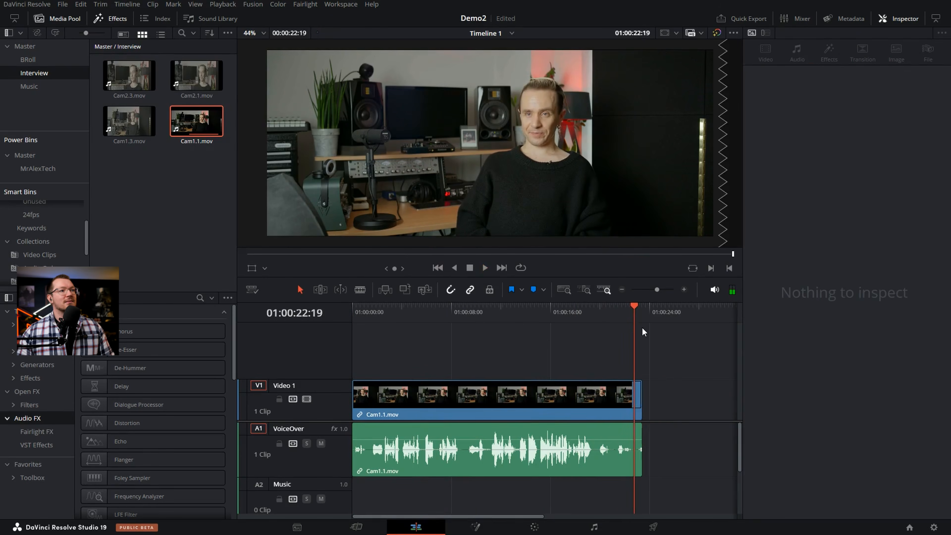
Cut out about 6 seconds of Cam1.1.mov from 01:00:08:17 onward, closing the gap, and save the project
{"action": "left_click", "coordinate": [426, 313]}
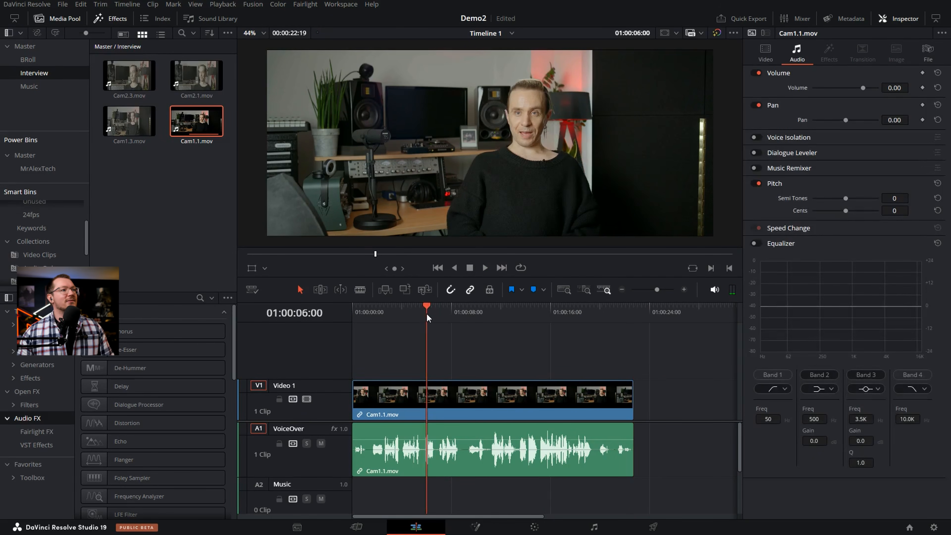
{"action": "key", "text": "space"}
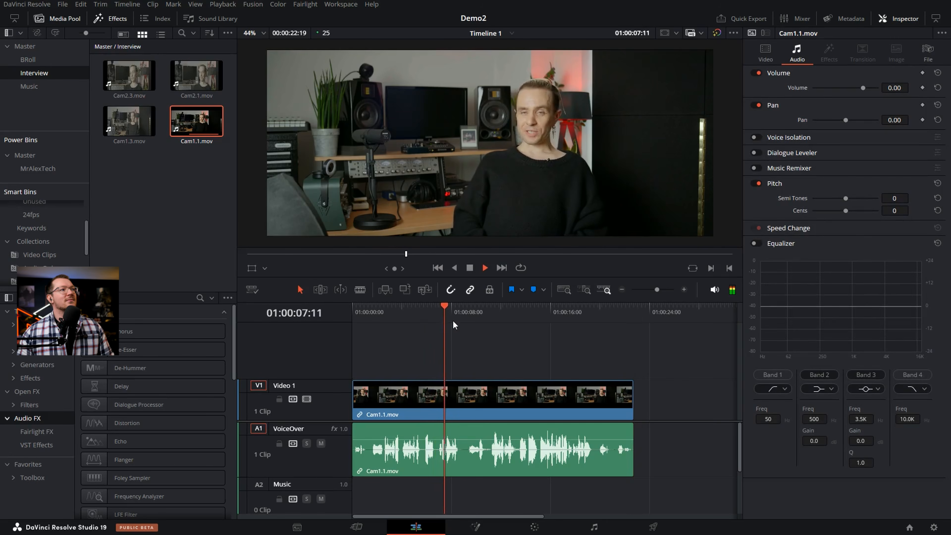
{"action": "key", "text": "ctrl+b"}
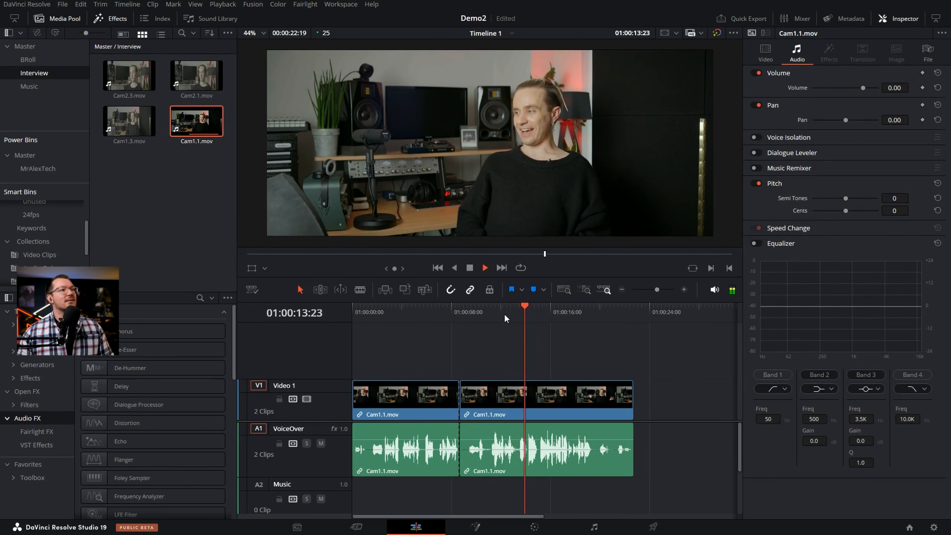
{"action": "key", "text": "ctrl+shift+["}
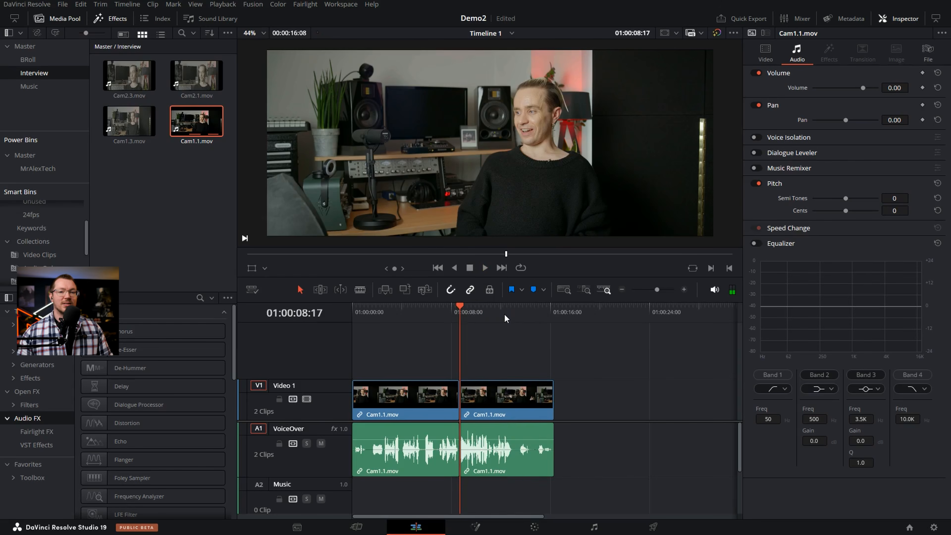
{"action": "key", "text": "ctrl+s"}
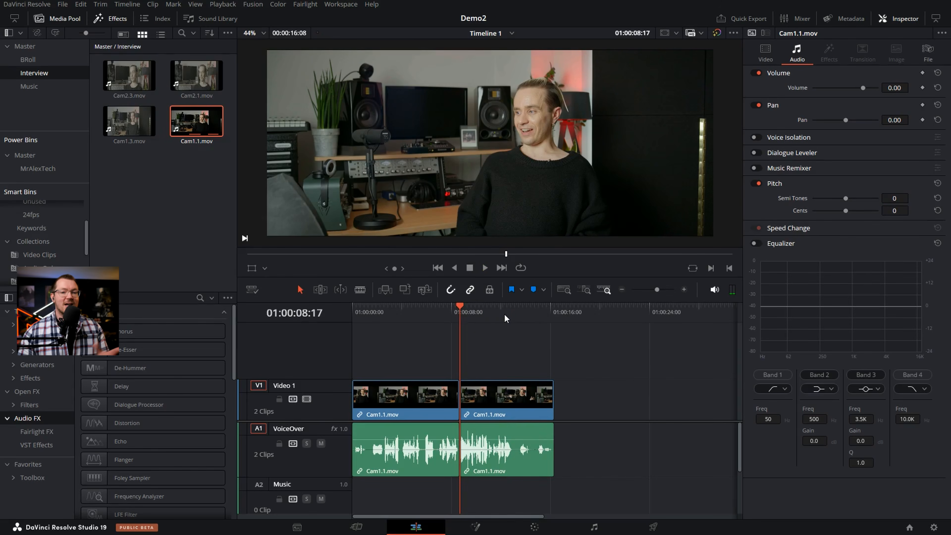
Add Cam1.3.mov directly after the existing interview clips and ripple-trim about 3 seconds off its start
{"action": "left_click", "coordinate": [167, 220]}
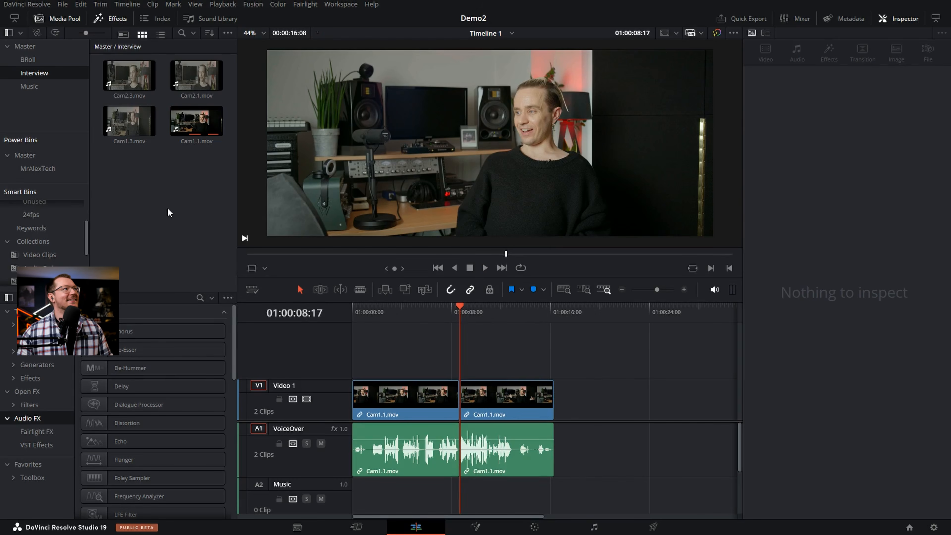
{"action": "left_click_drag", "start_coordinate": [129, 120], "coordinate": [610, 395]}
{"action": "left_click_drag", "start_coordinate": [592, 317], "coordinate": [593, 313]}
{"action": "key", "text": "ctrl+shift+["}
{"action": "left_click", "coordinate": [622, 290]}
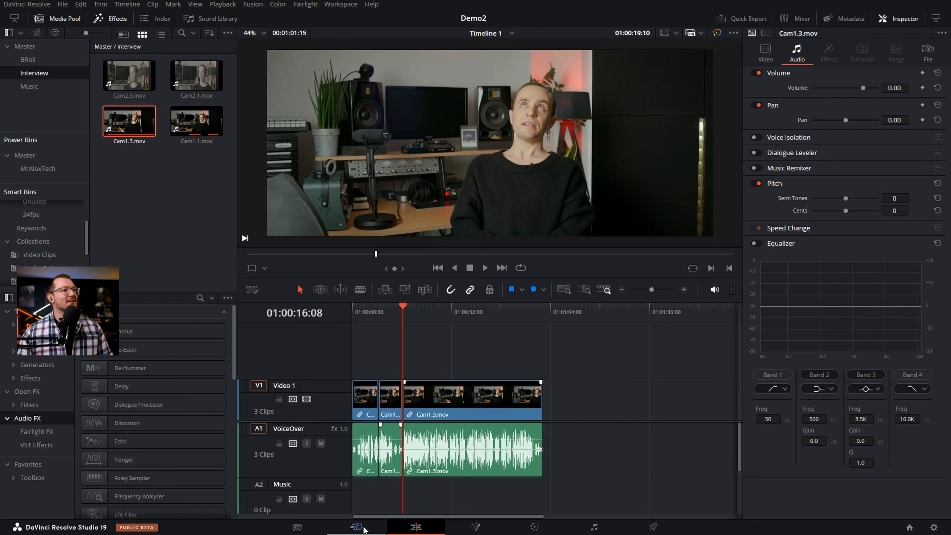
Switch to the Cut page and bring up Cam1.1.mov and Cam2.1.mov together for clip syncing
{"action": "left_click", "coordinate": [356, 526]}
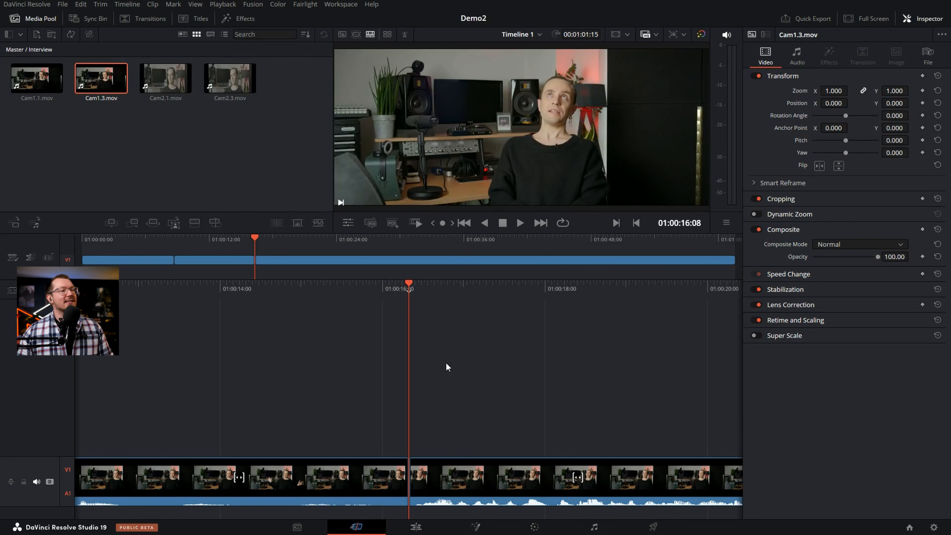
{"action": "left_click", "coordinate": [171, 175]}
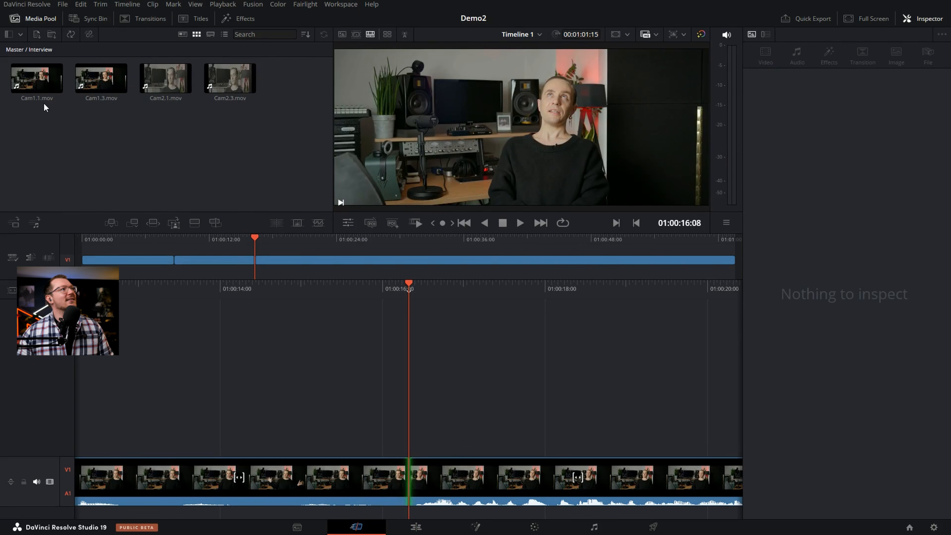
{"action": "left_click", "coordinate": [32, 86]}
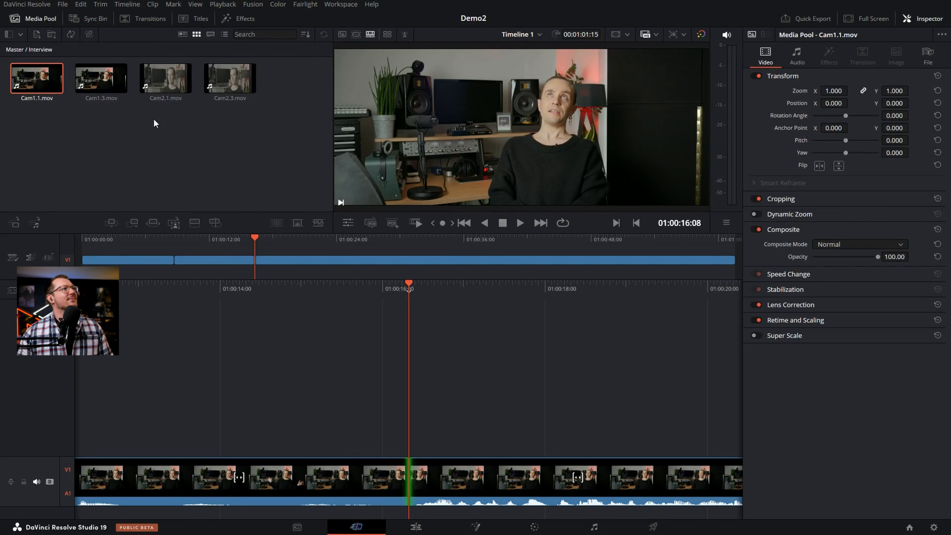
{"action": "left_click", "coordinate": [175, 92], "text": "ctrl"}
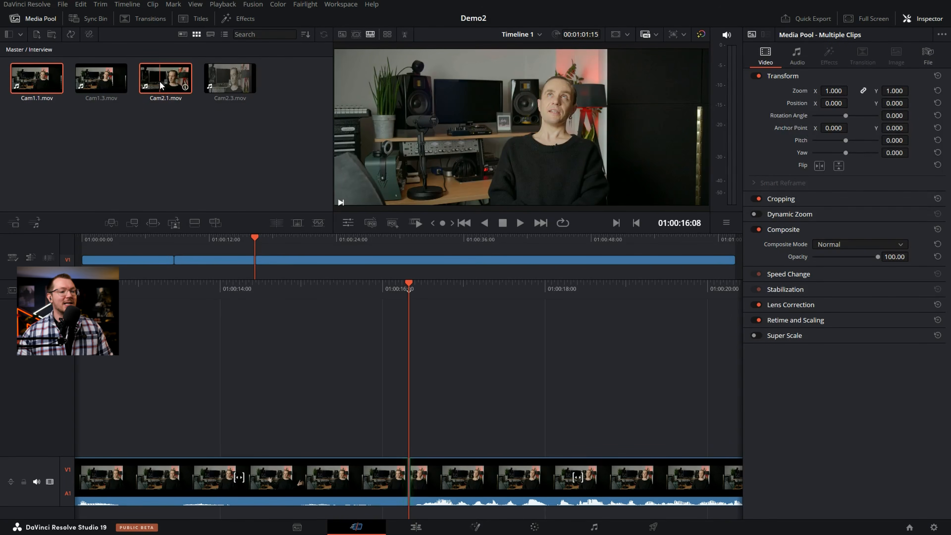
{"action": "left_click", "coordinate": [71, 34]}
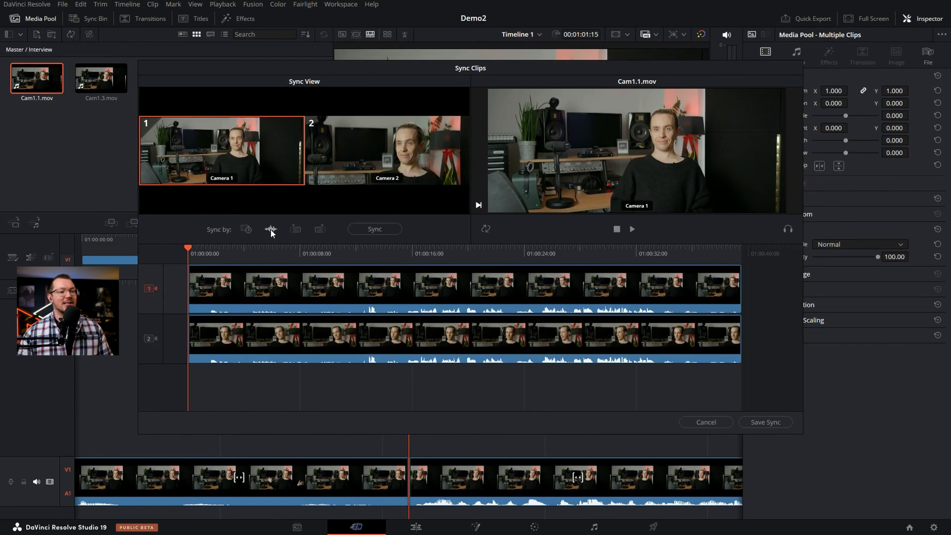
Sync the two camera angles by audio, play them back to check the alignment, and save the sync
{"action": "left_click", "coordinate": [377, 229]}
{"action": "left_click", "coordinate": [406, 251]}
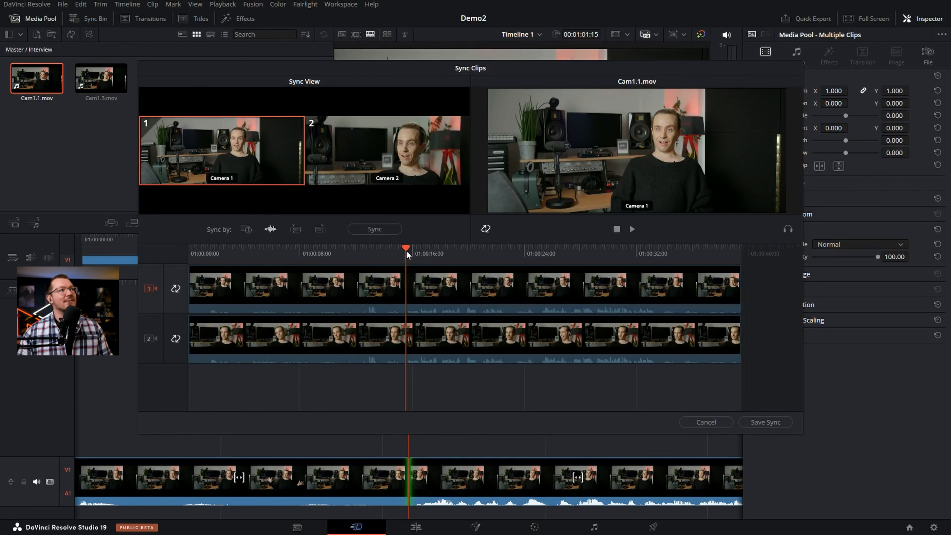
{"action": "key", "text": "space"}
{"action": "key", "text": "space"}
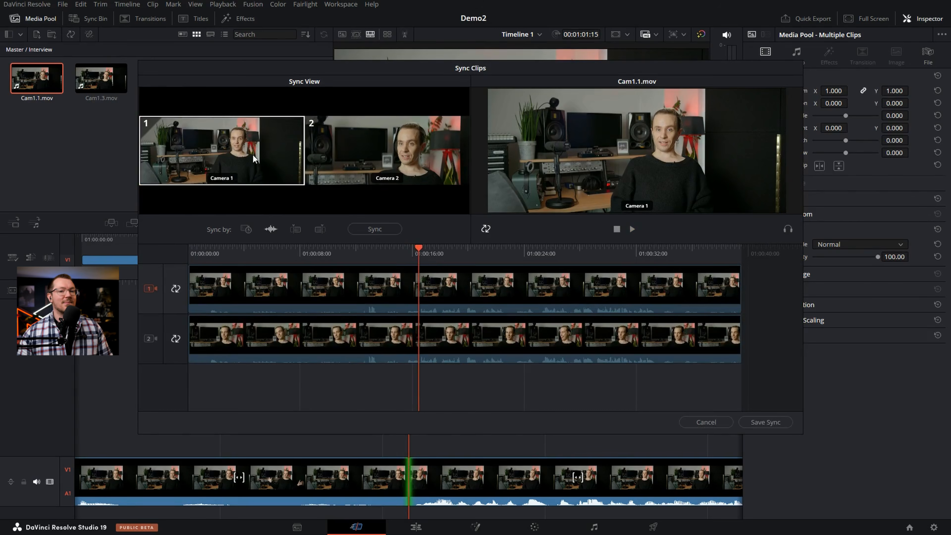
{"action": "key", "text": "space"}
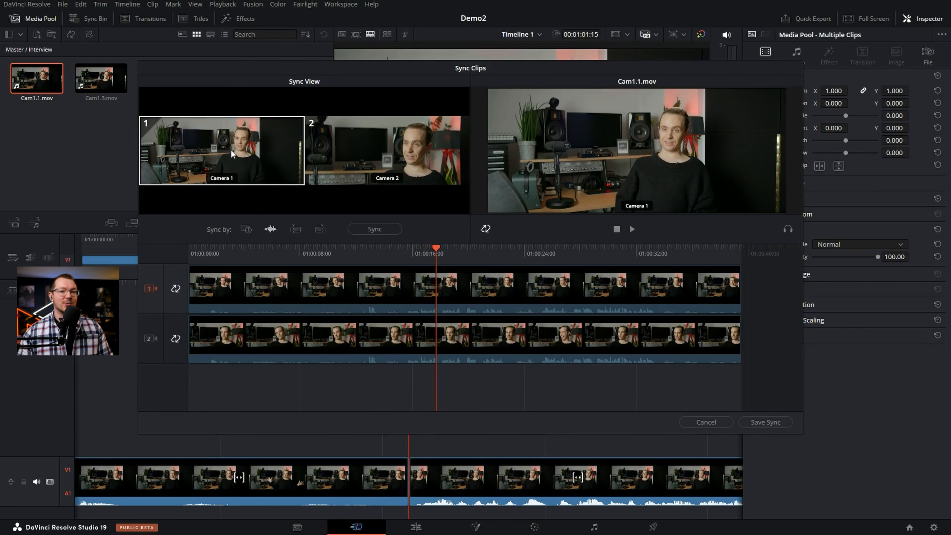
{"action": "left_click", "coordinate": [232, 151]}
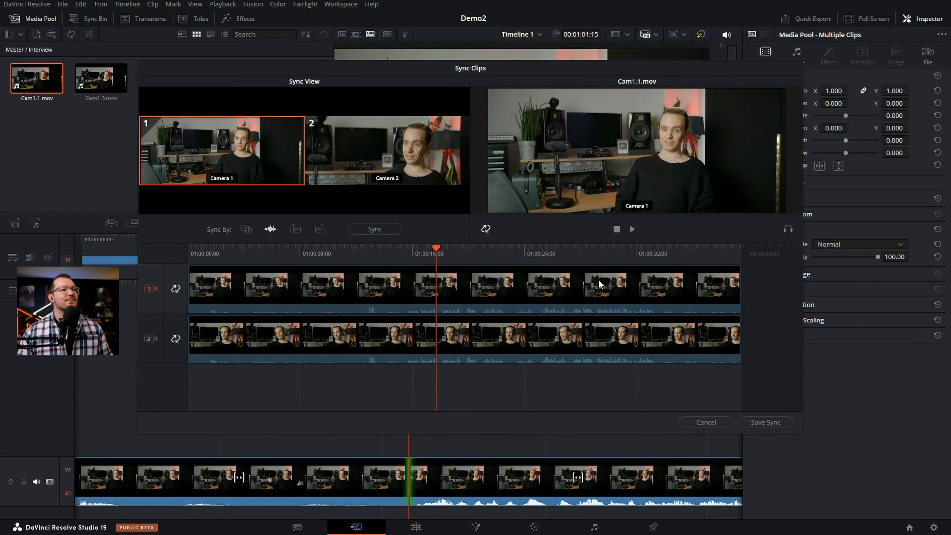
{"action": "left_click", "coordinate": [764, 422]}
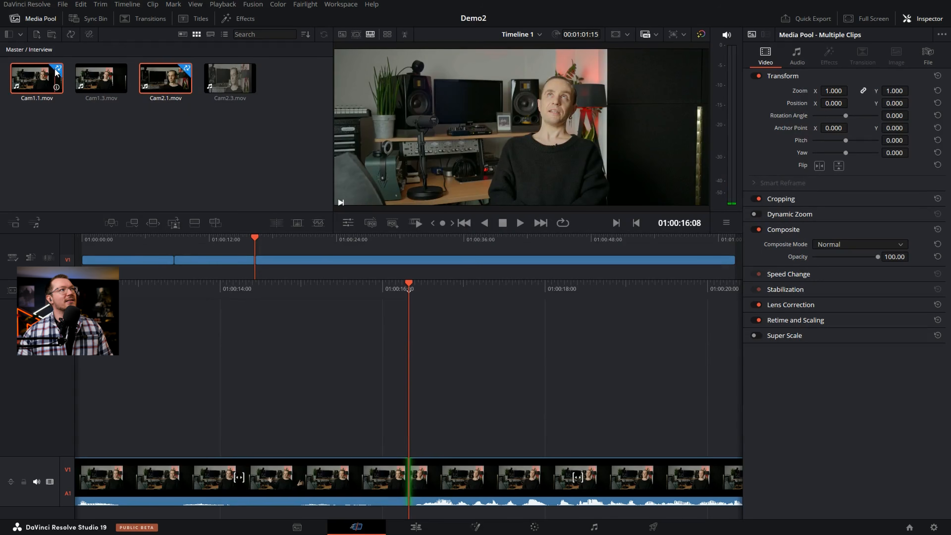
Sync Cam1.3.mov and Cam2.3.mov by audio, save the sync, and clear the clip selection
{"action": "left_click", "coordinate": [101, 79]}
{"action": "left_click", "coordinate": [221, 85], "text": "ctrl"}
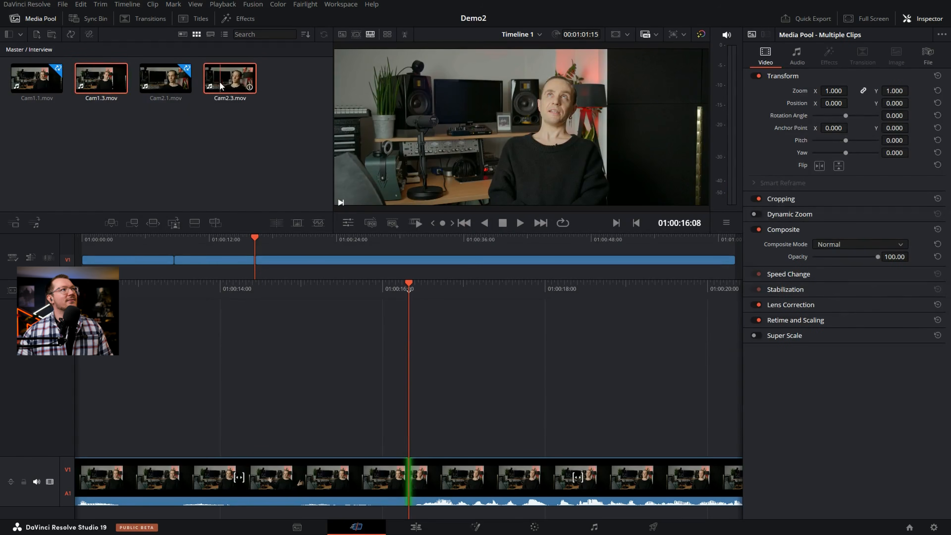
{"action": "left_click", "coordinate": [70, 34]}
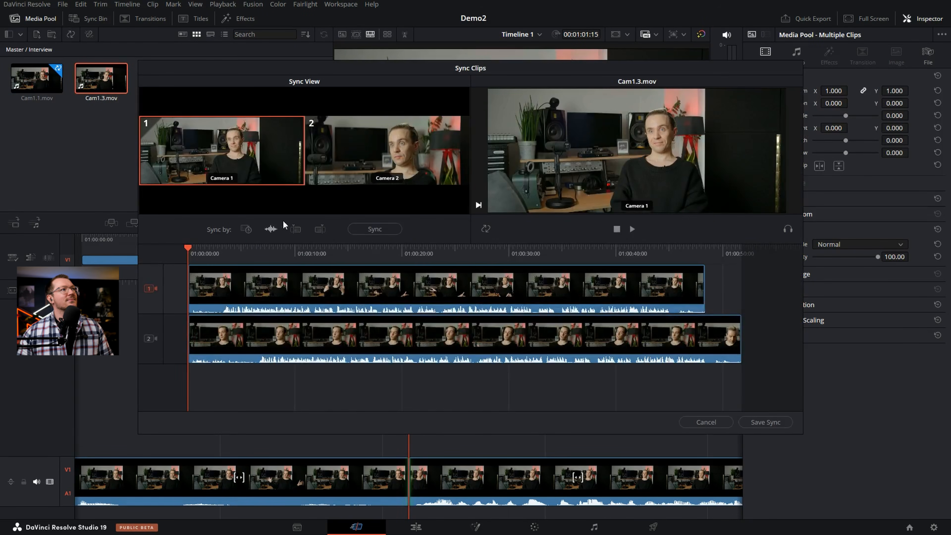
{"action": "left_click", "coordinate": [375, 229]}
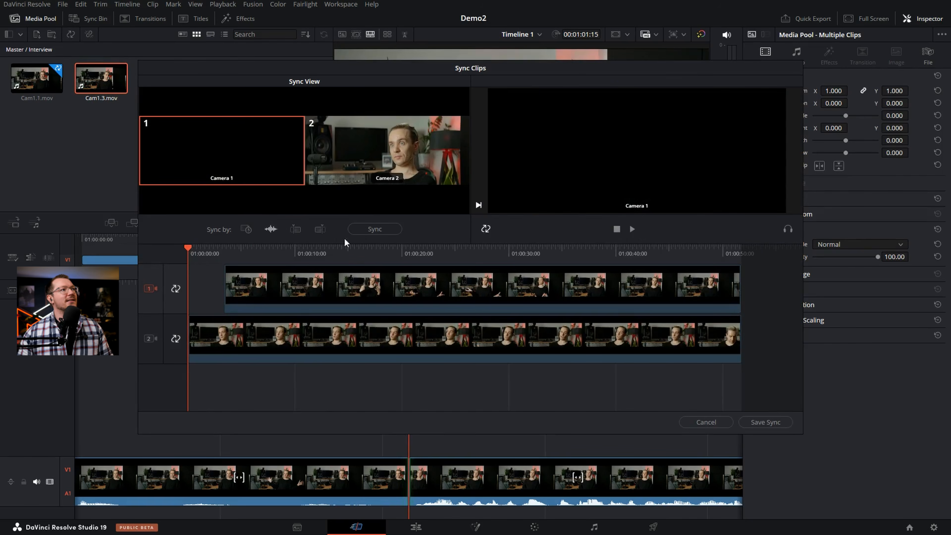
{"action": "left_click", "coordinate": [764, 423]}
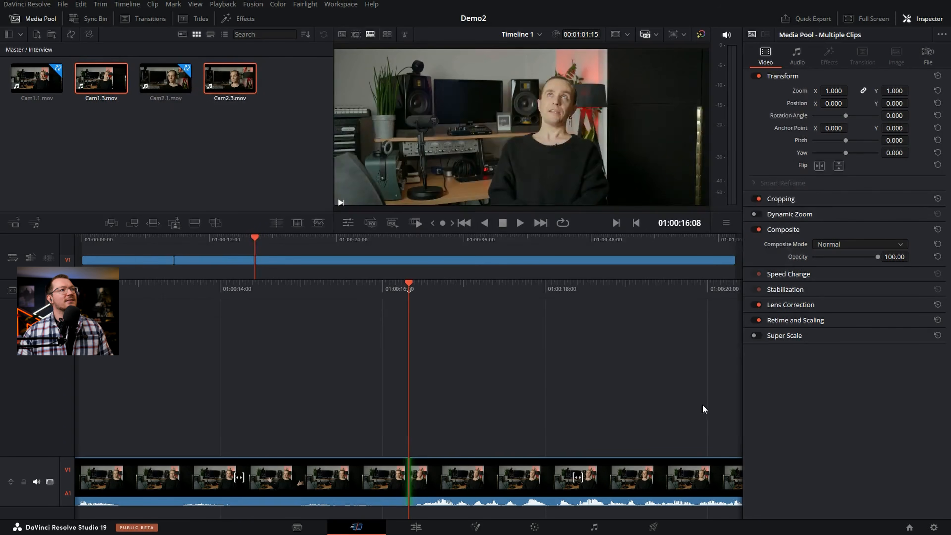
{"action": "left_click", "coordinate": [487, 363]}
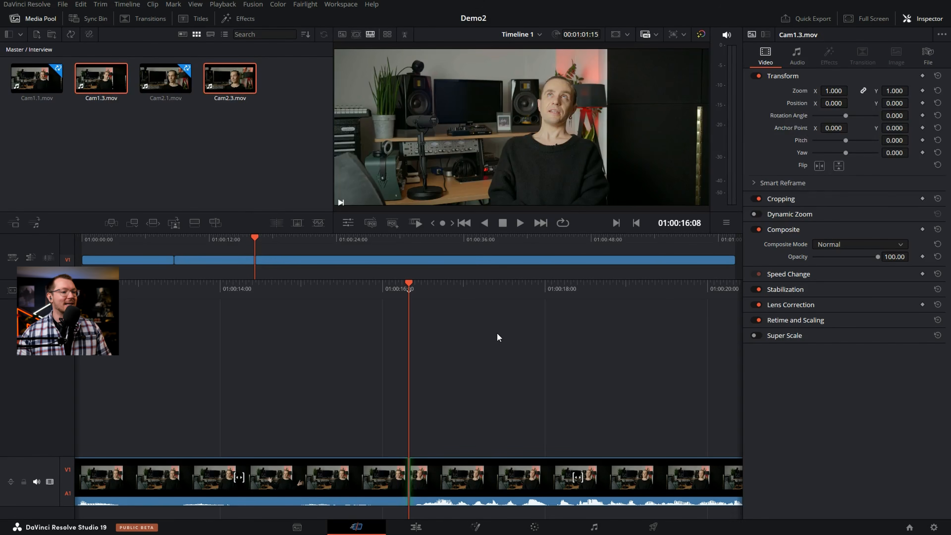
{"action": "left_click", "coordinate": [150, 189]}
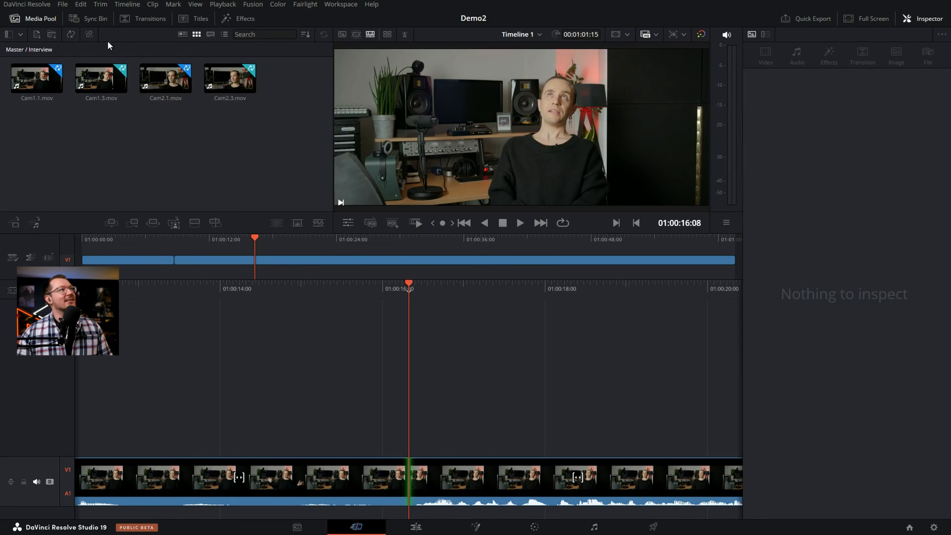
Using the Sync Bin, overlay a video-only Cam2.1.mov cutaway lasting 00:00:03:20 above the interview at 01:00:10:12 with Source Overwrite
{"action": "left_click", "coordinate": [99, 21]}
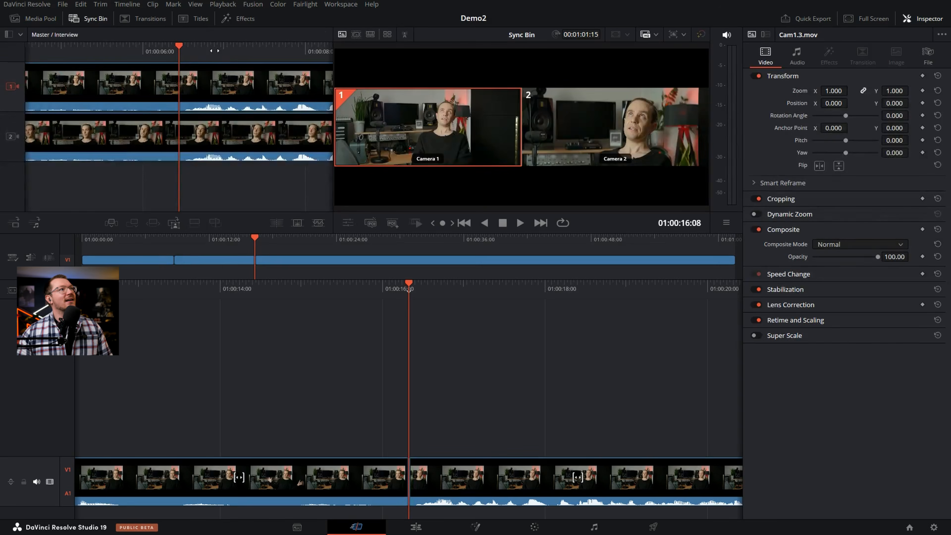
{"action": "left_click", "coordinate": [101, 241]}
{"action": "key", "text": "space"}
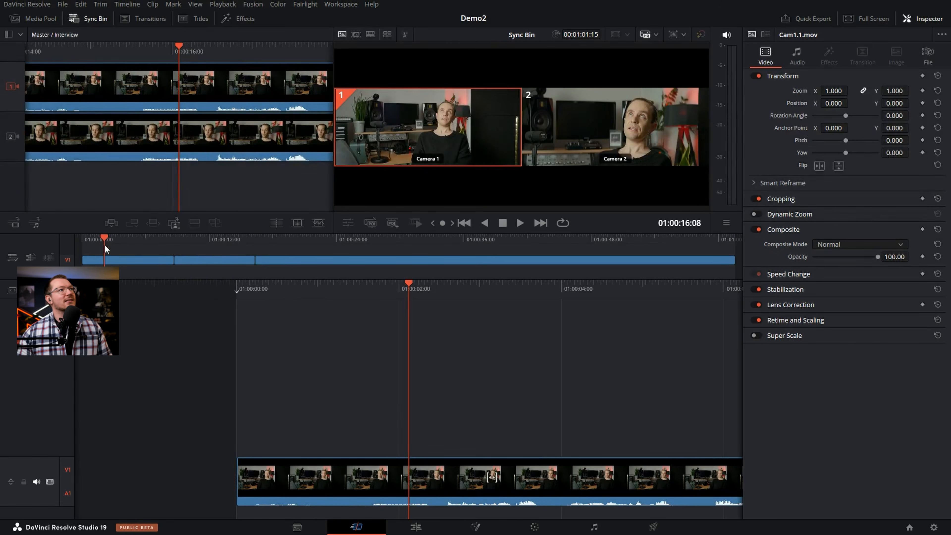
{"action": "left_click", "coordinate": [150, 240]}
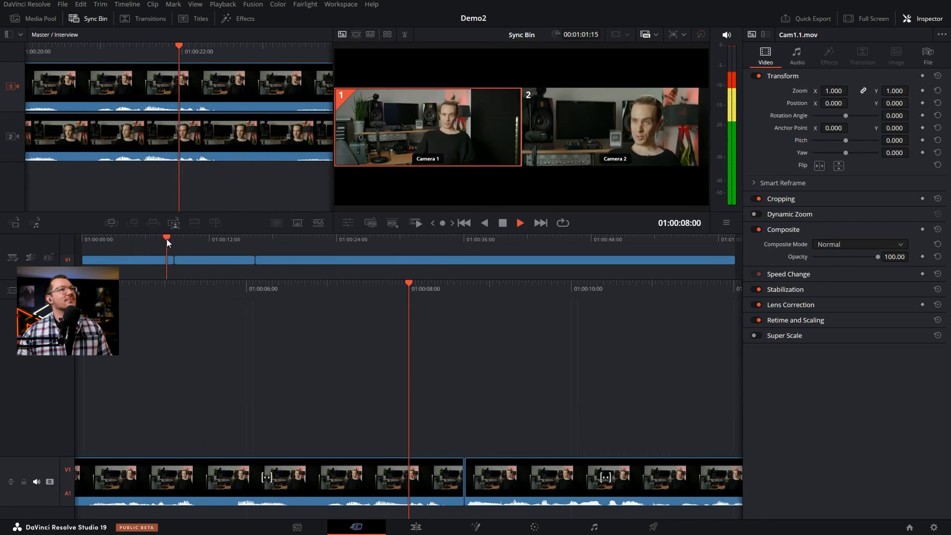
{"action": "left_click", "coordinate": [194, 241]}
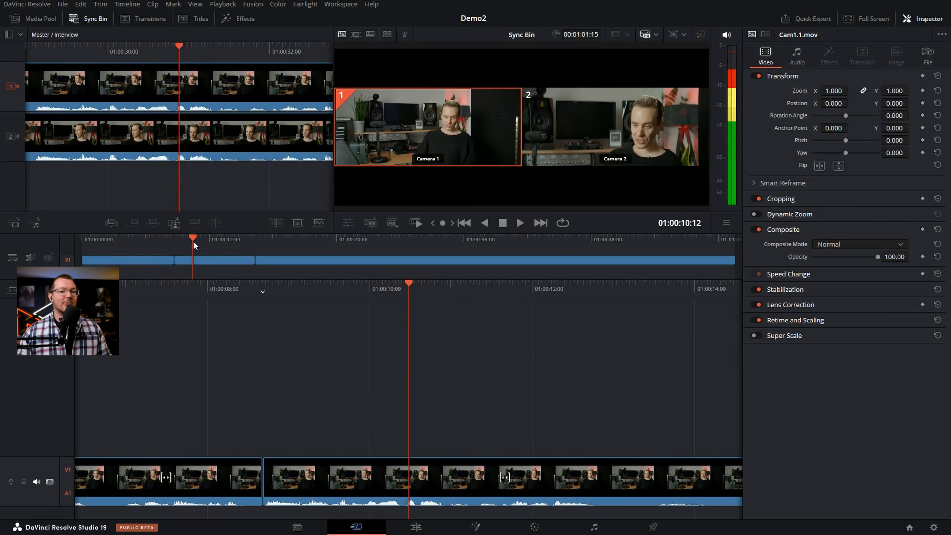
{"action": "left_click", "coordinate": [621, 135]}
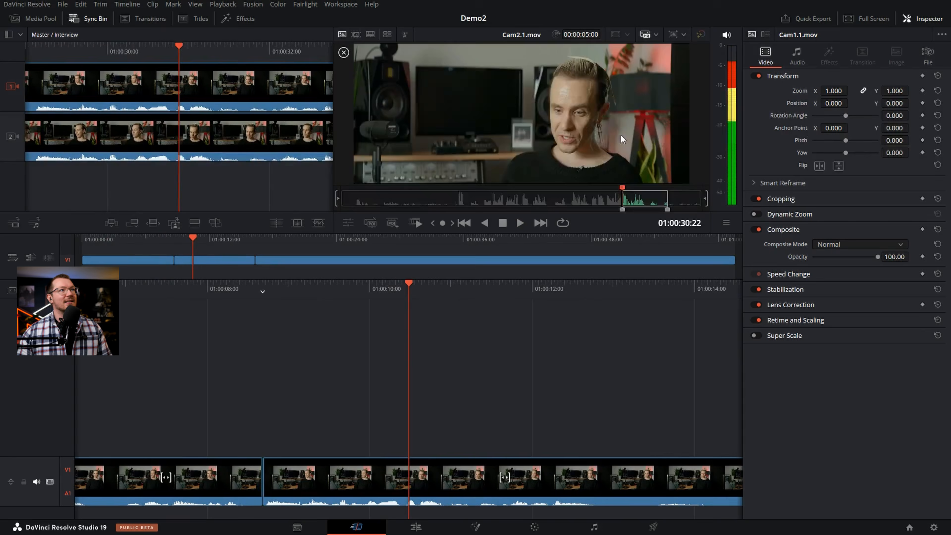
{"action": "left_click_drag", "start_coordinate": [669, 212], "coordinate": [656, 213]}
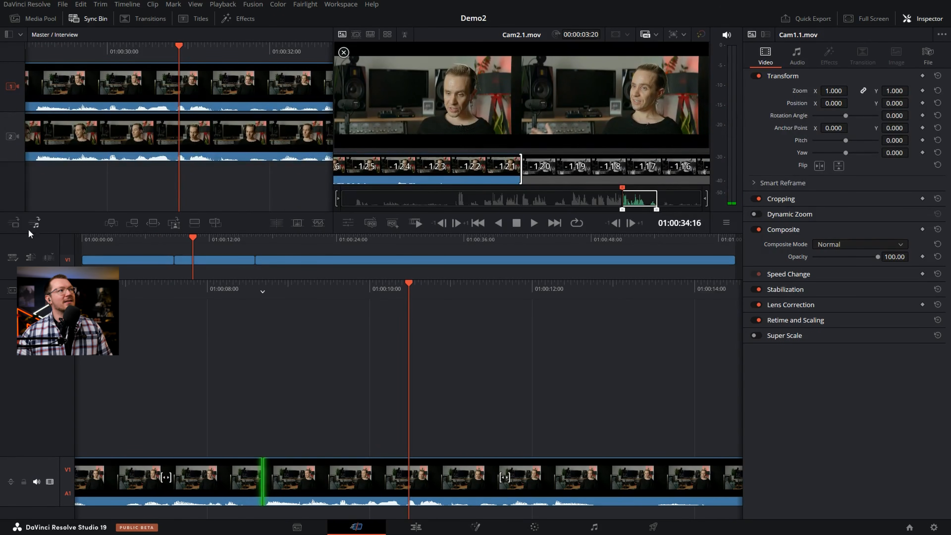
{"action": "left_click", "coordinate": [15, 224]}
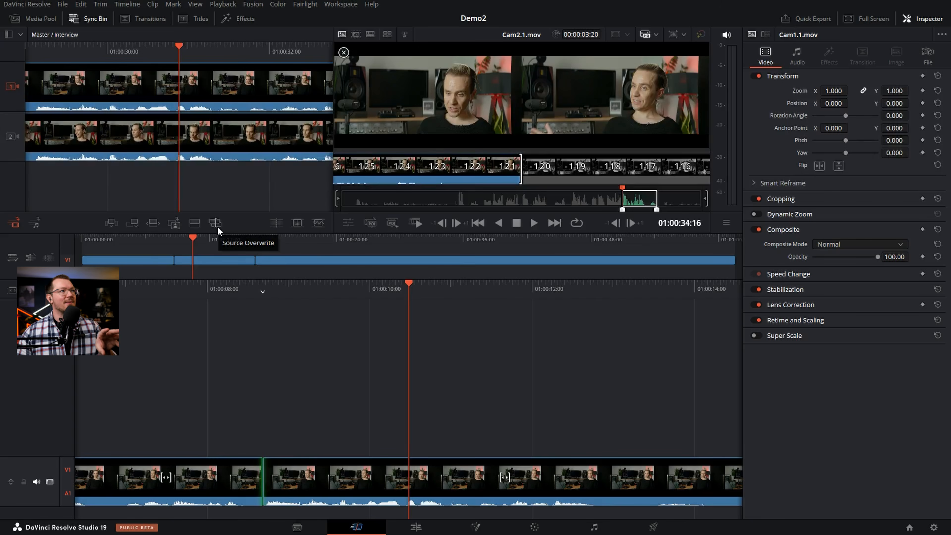
{"action": "left_click", "coordinate": [215, 223]}
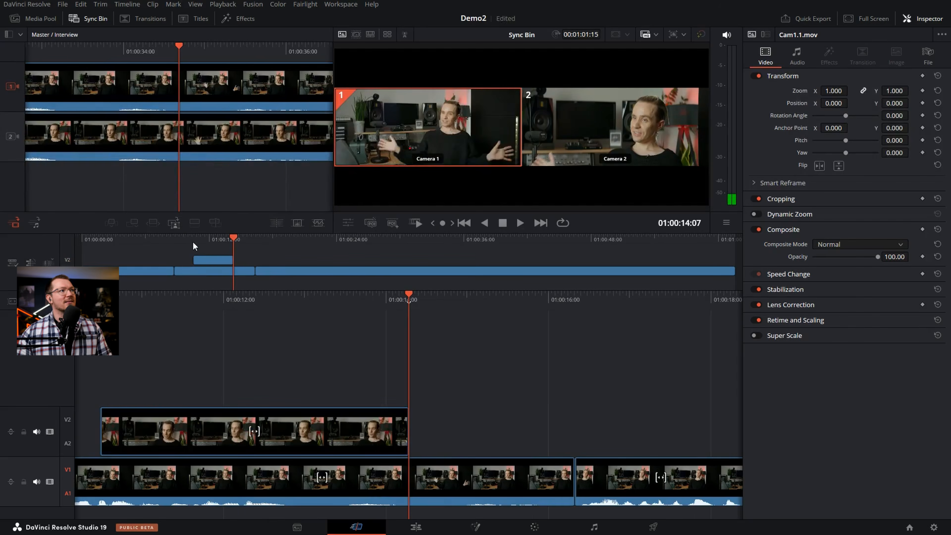
Play the timeline from just before the Cam2.1.mov cutaway into the Cam1.3.mov clip to review the angle changes
{"action": "left_click_drag", "start_coordinate": [193, 242], "coordinate": [182, 242]}
{"action": "key", "text": "space"}
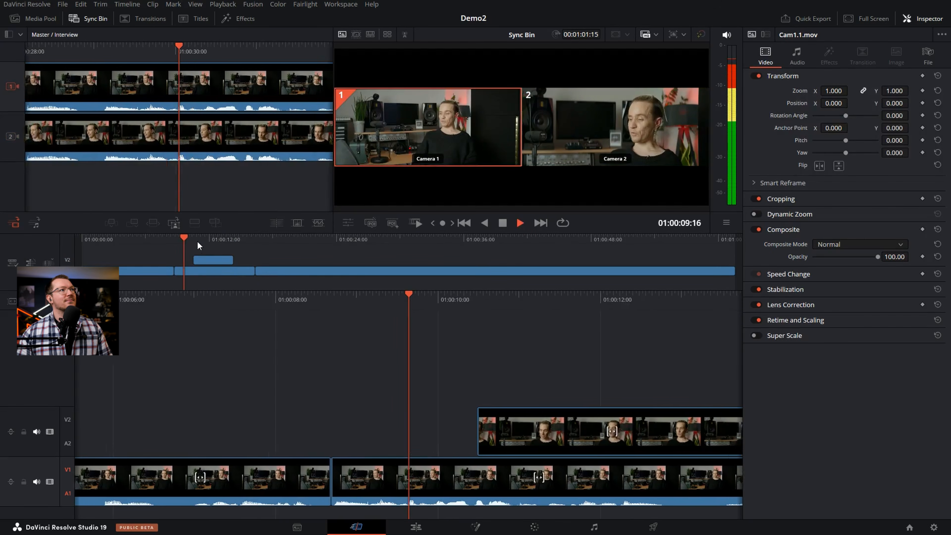
{"action": "key", "text": "space"}
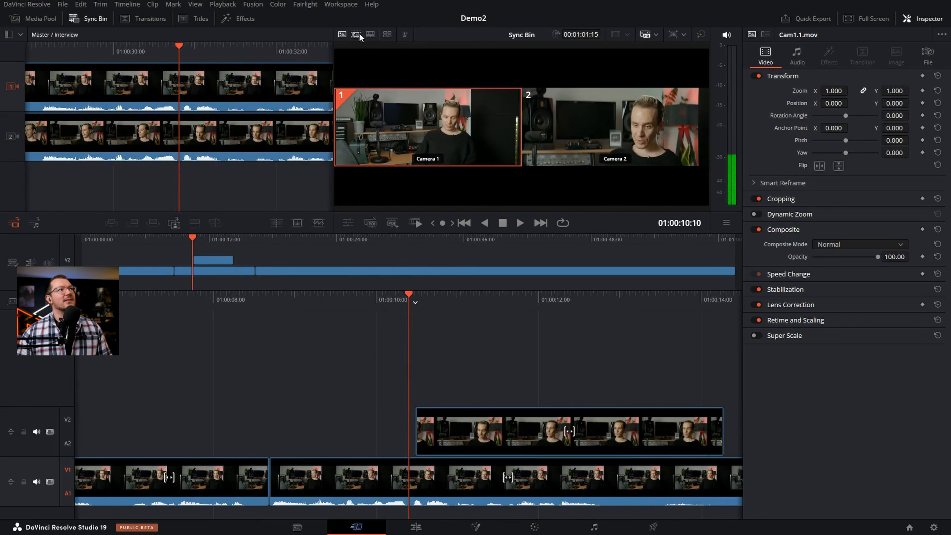
{"action": "left_click", "coordinate": [370, 34]}
{"action": "key", "text": "space"}
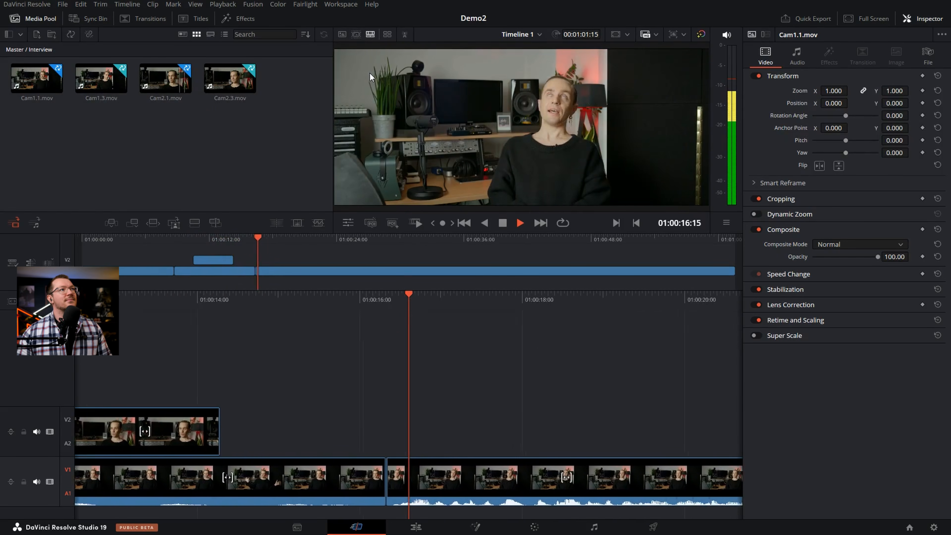
{"action": "key", "text": "space"}
From the Sync Bin, overlay a five-second video-only Cam2.3.mov cutaway above Cam1.3.mov at 01:00:18:04 with Source Overwrite
{"action": "left_click", "coordinate": [97, 17]}
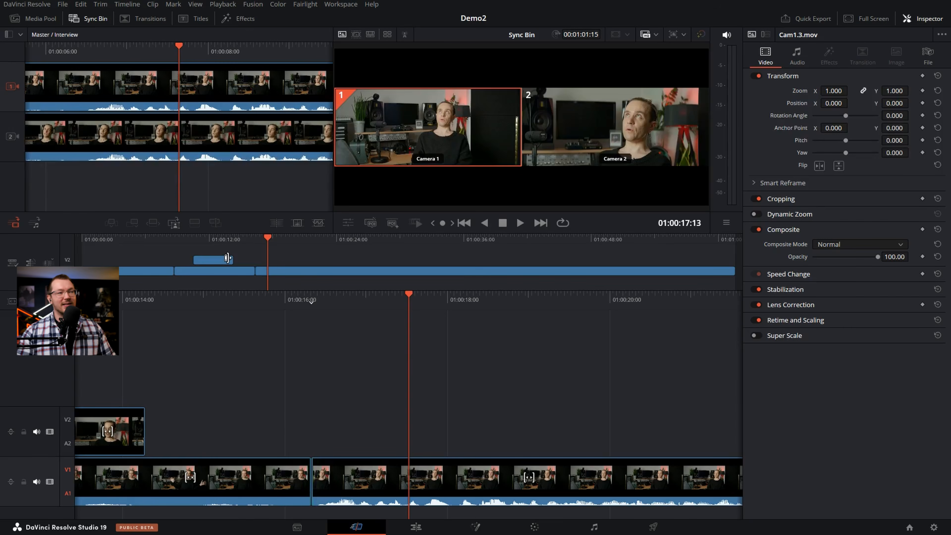
{"action": "key", "text": "space"}
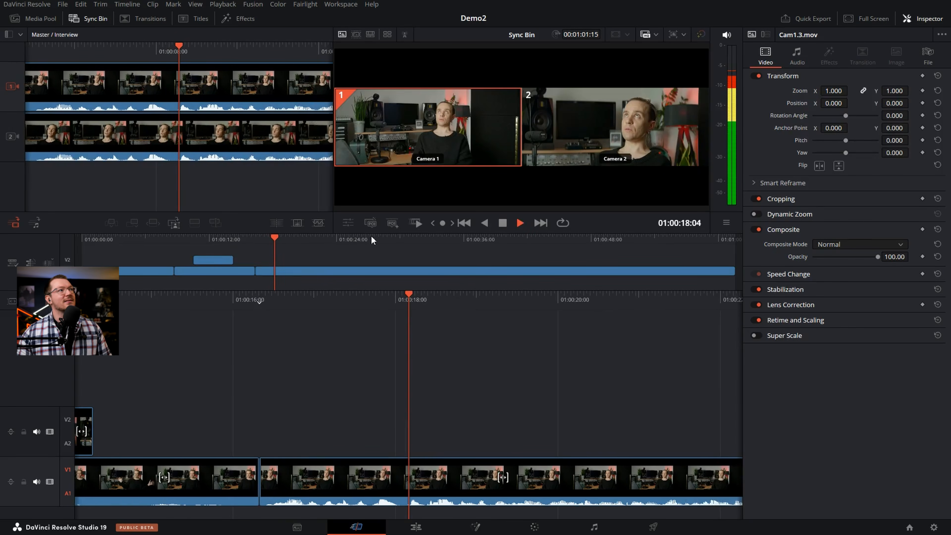
{"action": "left_click", "coordinate": [597, 146]}
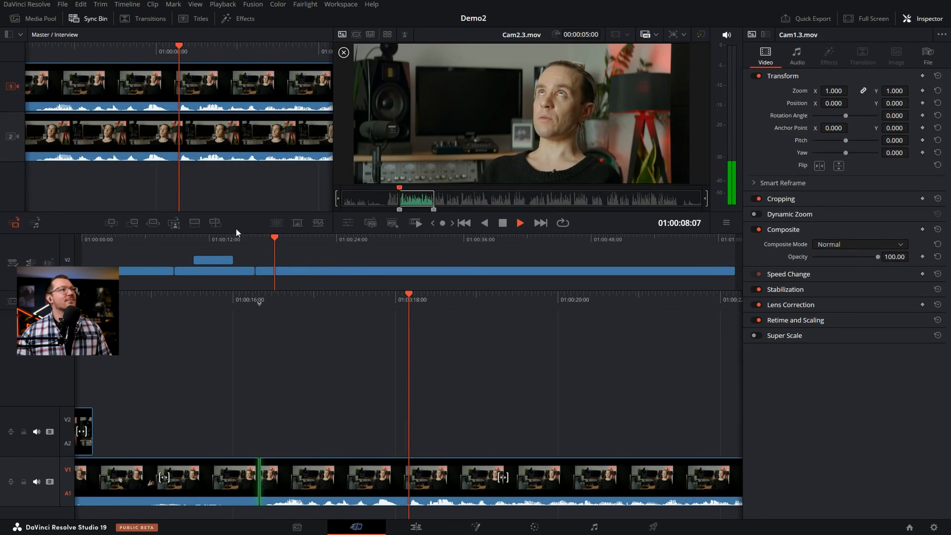
{"action": "left_click", "coordinate": [215, 223]}
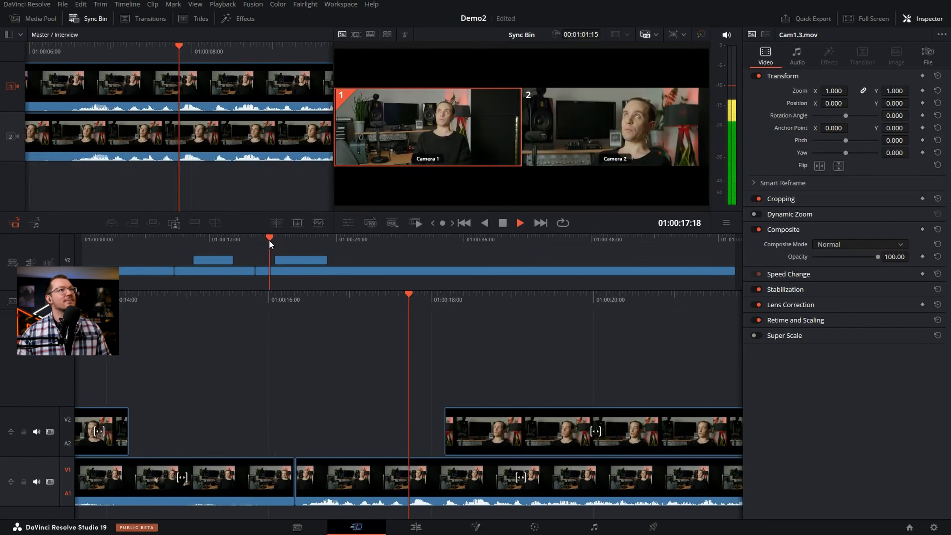
Return to the timeline view and play from before the Cam2.3.mov cutaway until past its end to check the cuts
{"action": "key", "text": "space"}
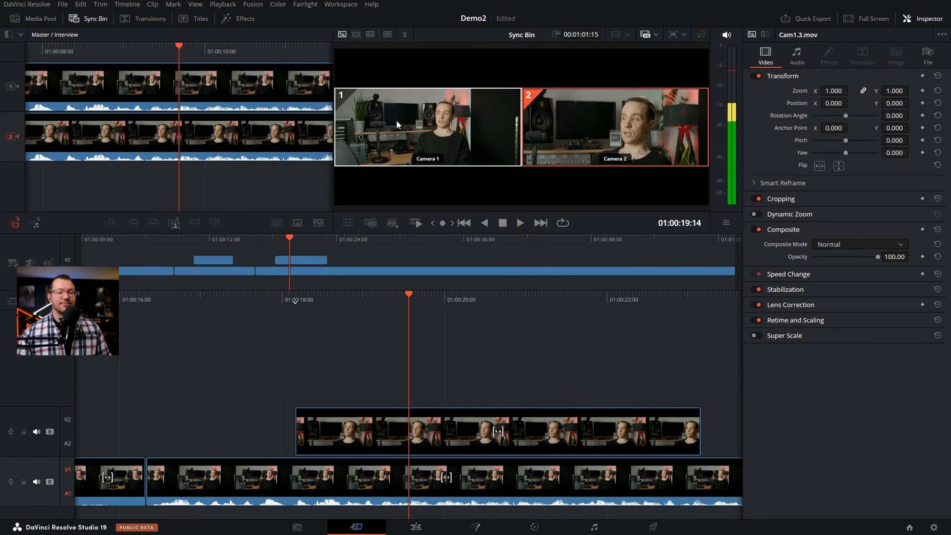
{"action": "left_click", "coordinate": [356, 35]}
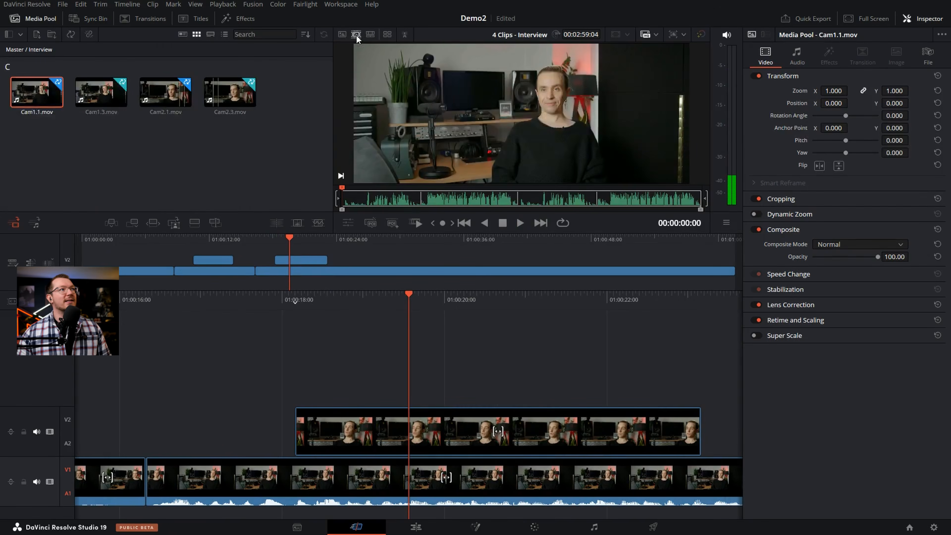
{"action": "left_click", "coordinate": [372, 36]}
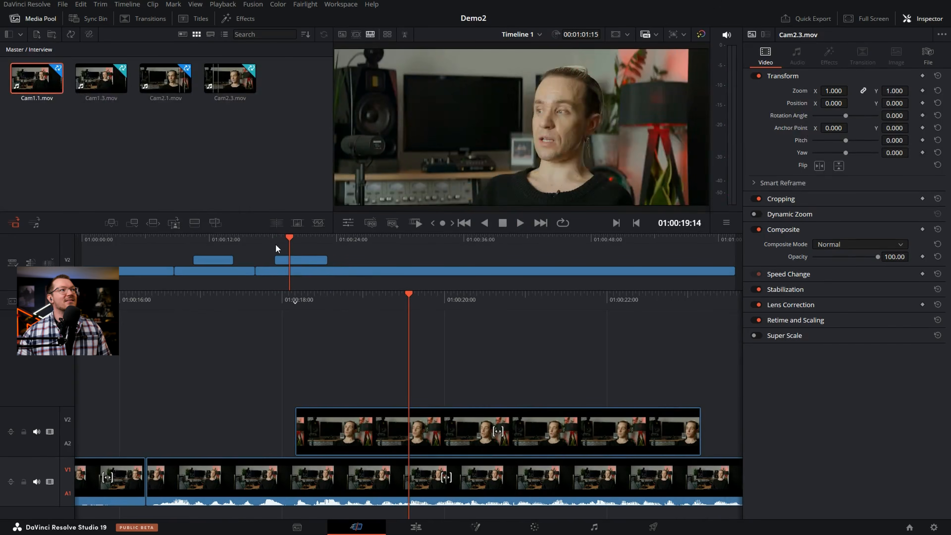
{"action": "left_click_drag", "start_coordinate": [275, 243], "coordinate": [265, 237]}
{"action": "key", "text": "space"}
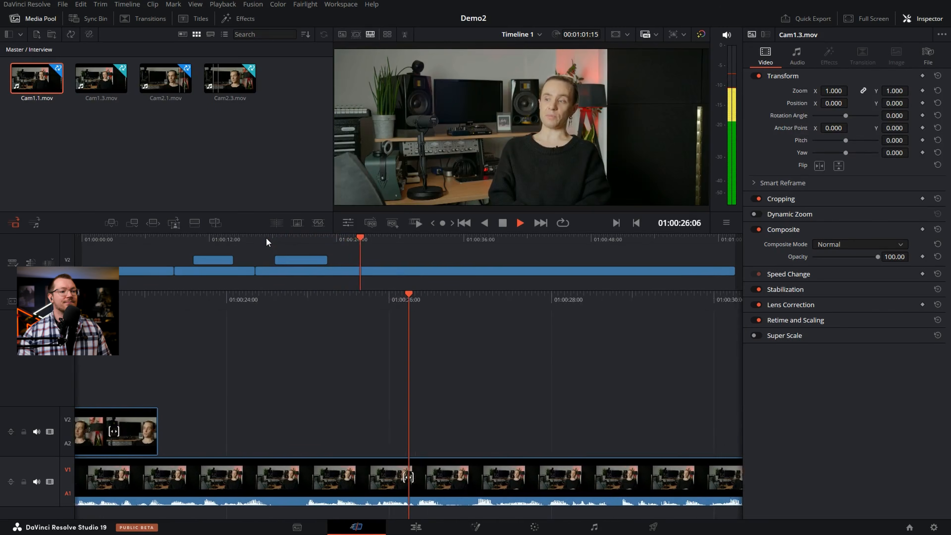
{"action": "key", "text": "space"}
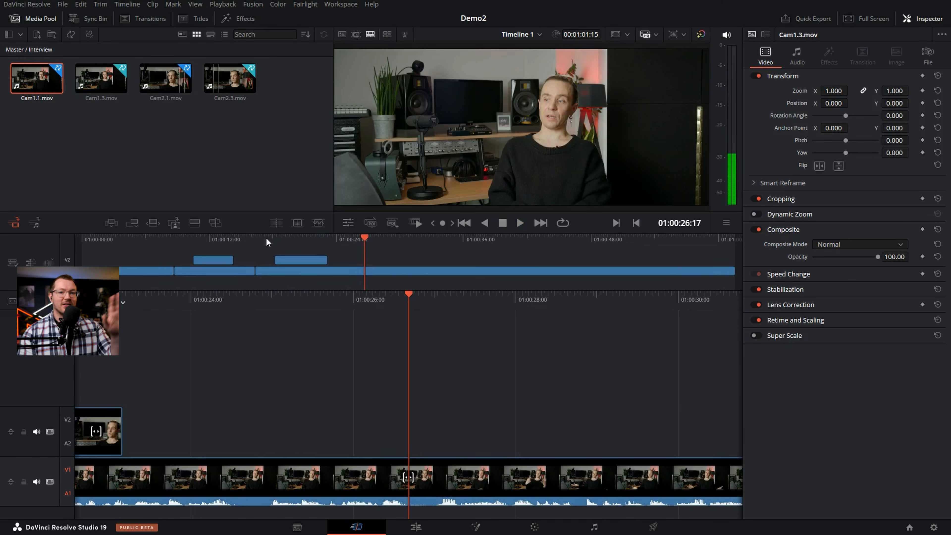
{"action": "key", "text": "v"}
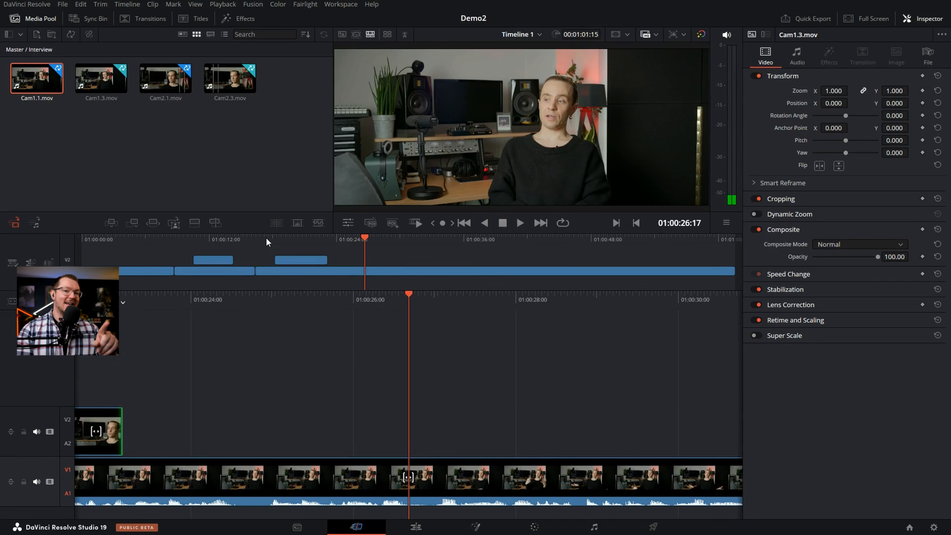
{"action": "key", "text": "v"}
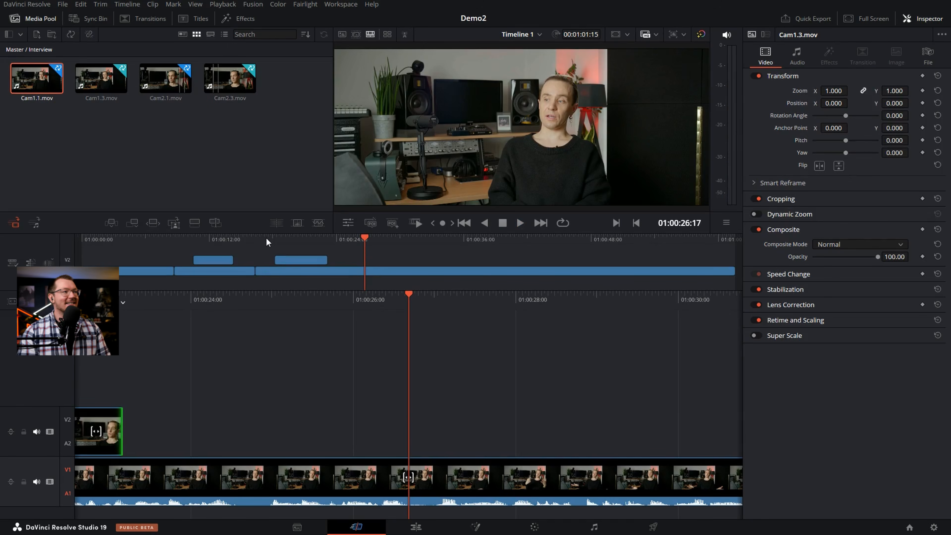
{"action": "key", "text": "v"}
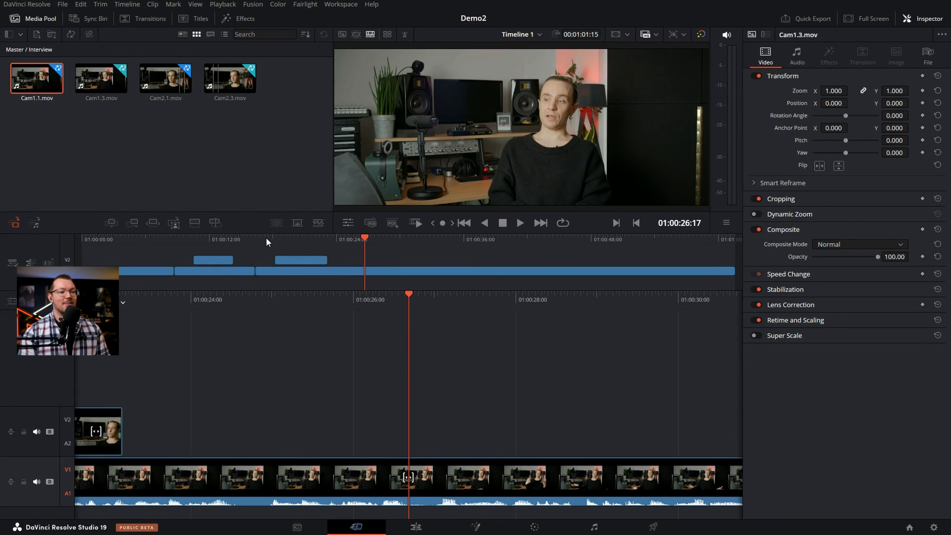
{"action": "key", "text": "v"}
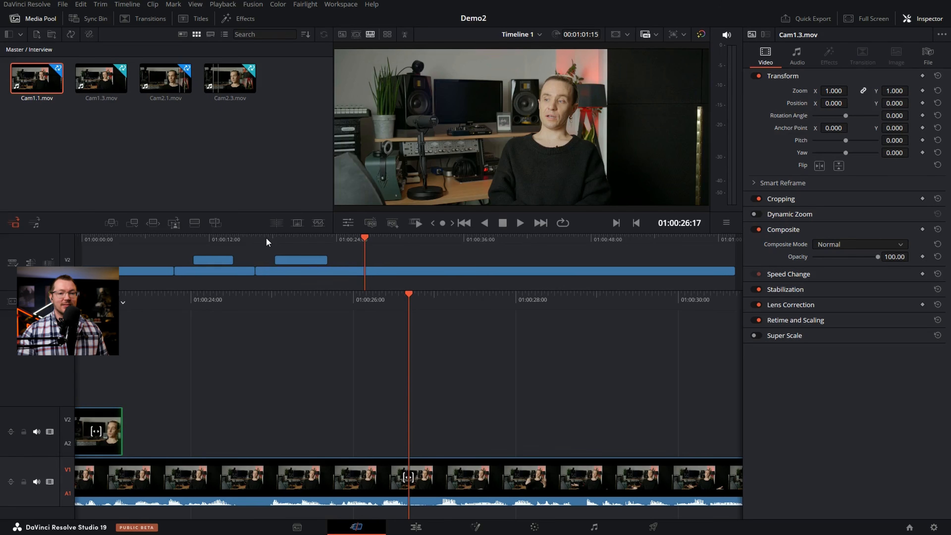
{"action": "key", "text": "v"}
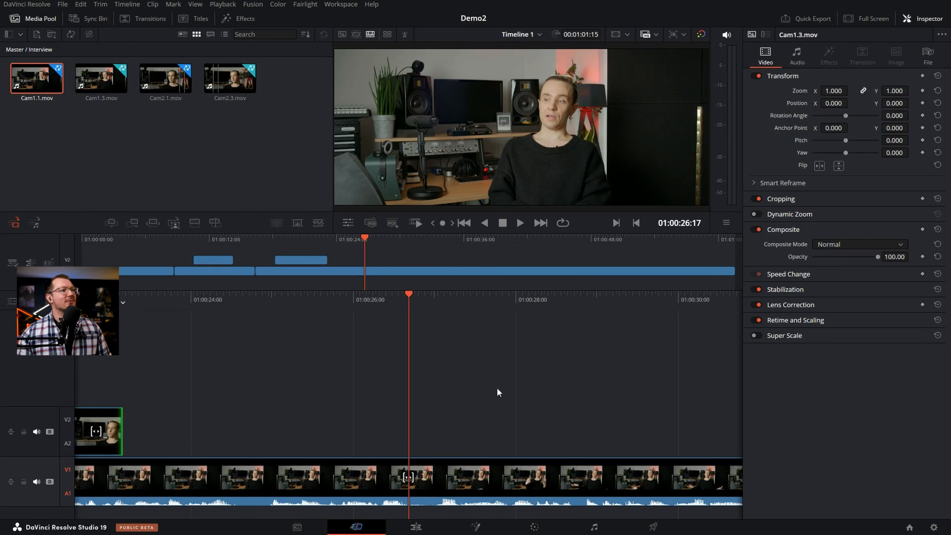
On the Edit page, open the BRoll bin and preview P1001437.MOV, P1001453.MOV and P1001481.MOV, checking the interview timeline between clips
{"action": "left_click", "coordinate": [426, 530]}
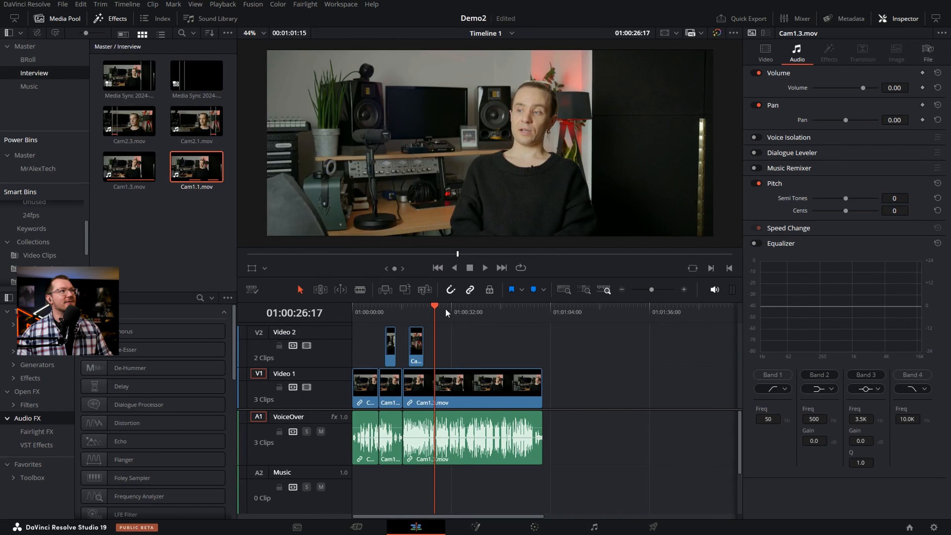
{"action": "left_click", "coordinate": [38, 63]}
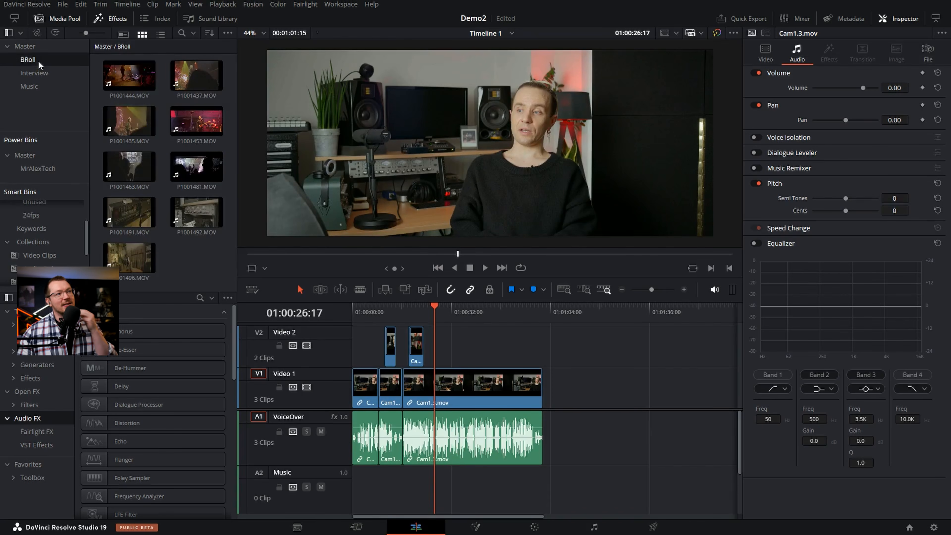
{"action": "left_click", "coordinate": [192, 81]}
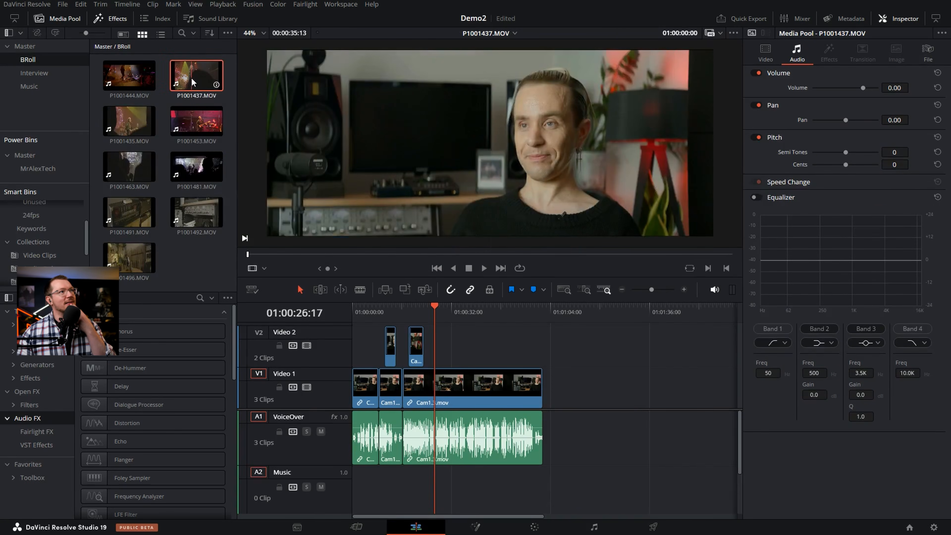
{"action": "left_click", "coordinate": [284, 255]}
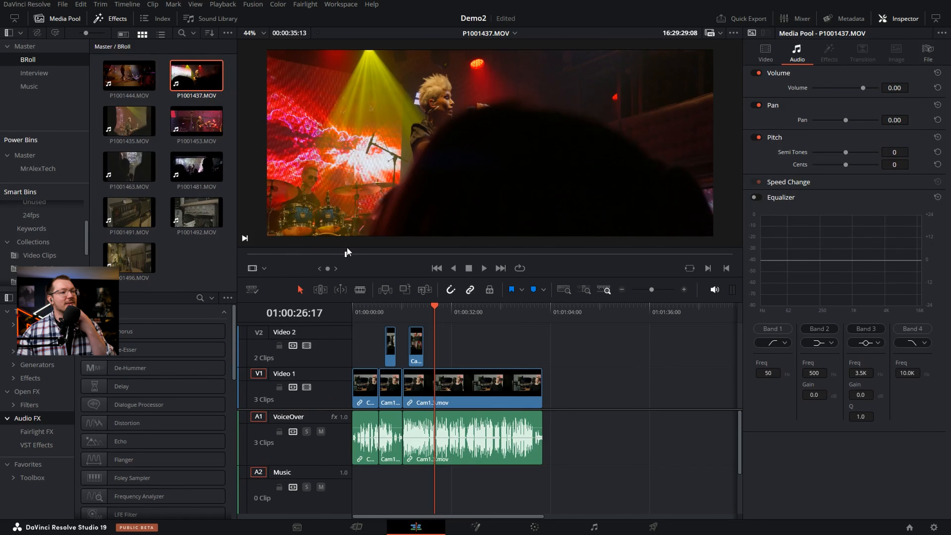
{"action": "left_click", "coordinate": [441, 311]}
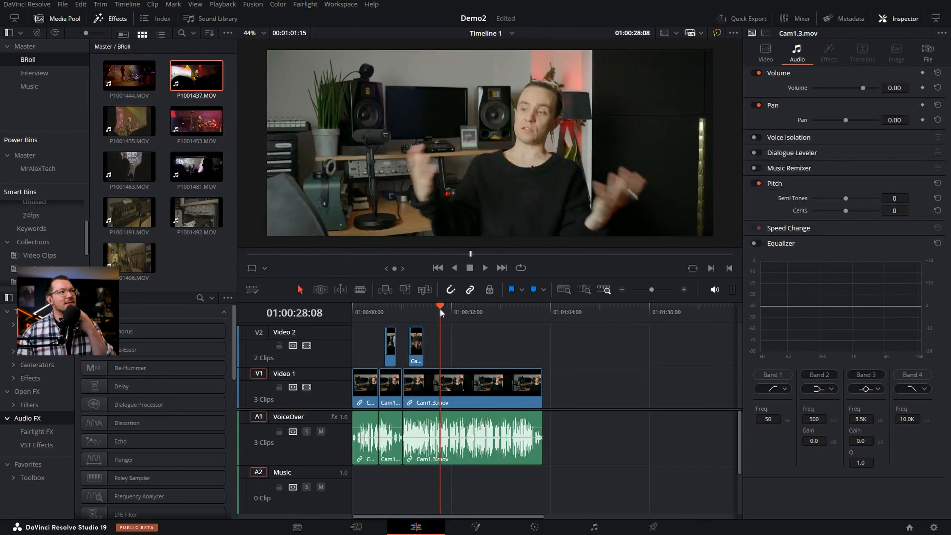
{"action": "left_click", "coordinate": [192, 123]}
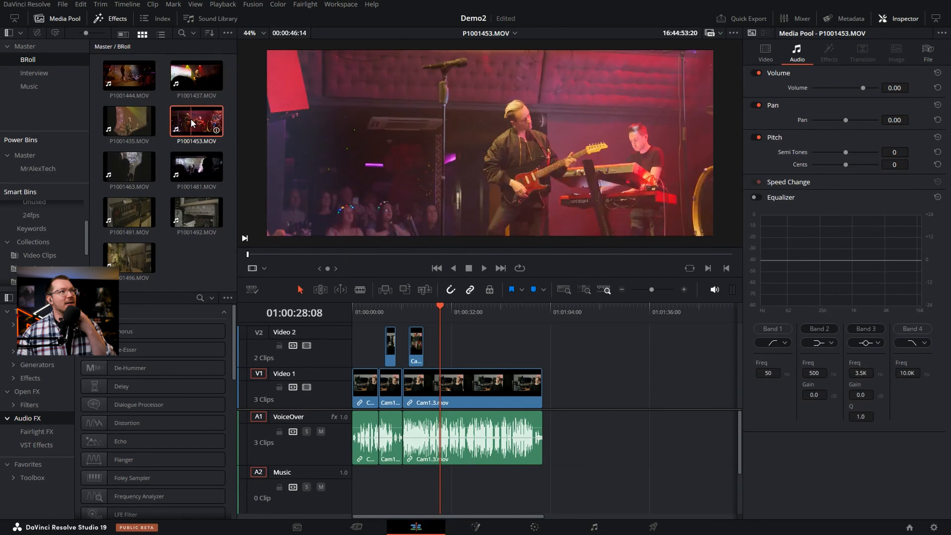
{"action": "left_click", "coordinate": [446, 312]}
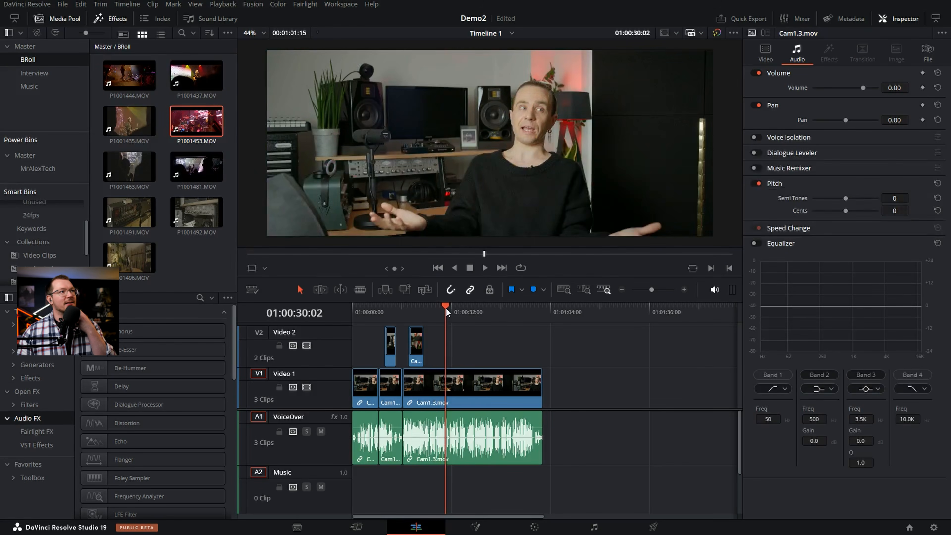
{"action": "left_click", "coordinate": [196, 169]}
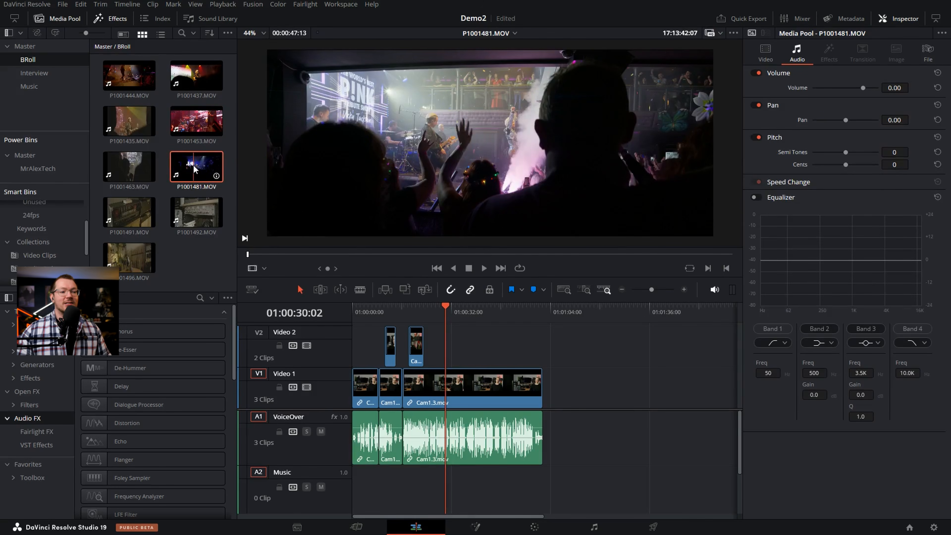
{"action": "mouse_move", "coordinate": [332, 239]}
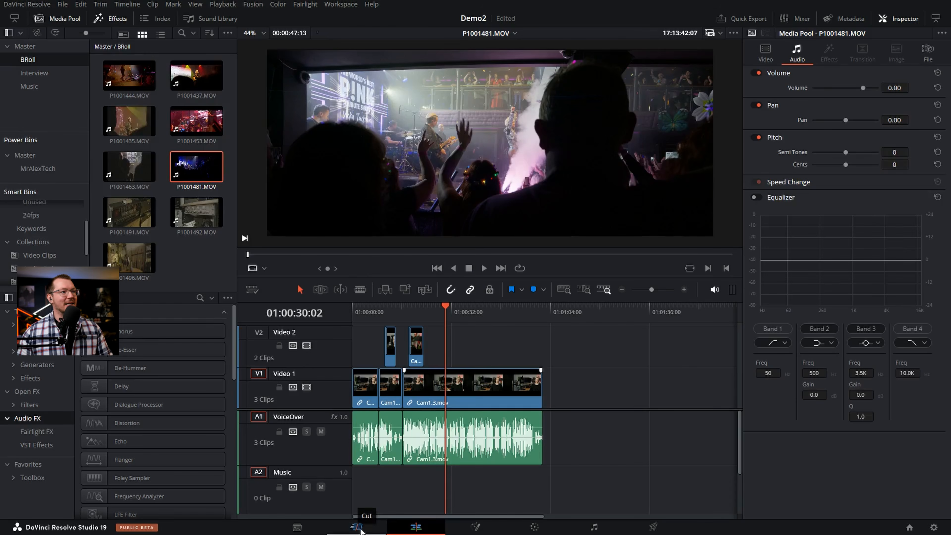
Switch to the Cut page, show the BRoll bin as a Source Tape and scrub through all its clips
{"action": "left_click", "coordinate": [358, 527]}
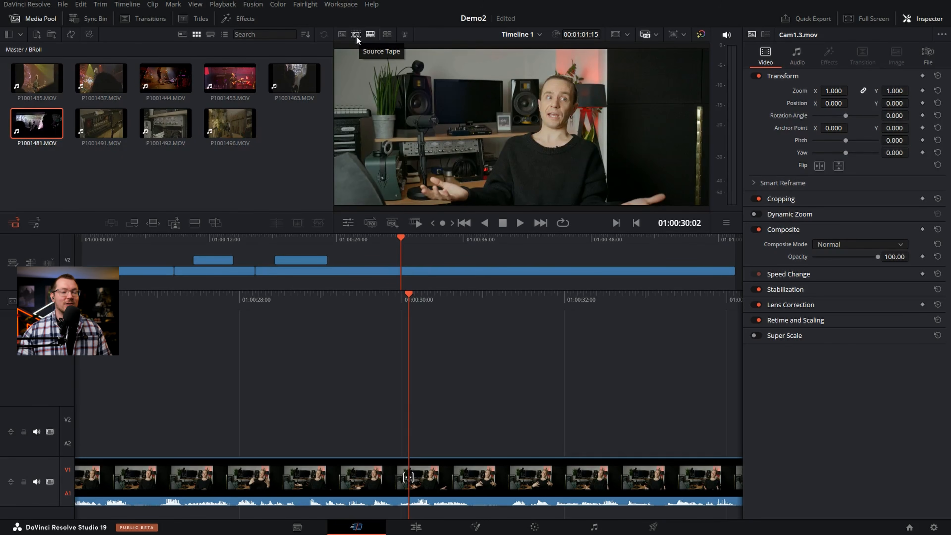
{"action": "left_click_drag", "start_coordinate": [304, 139], "coordinate": [28, 73]}
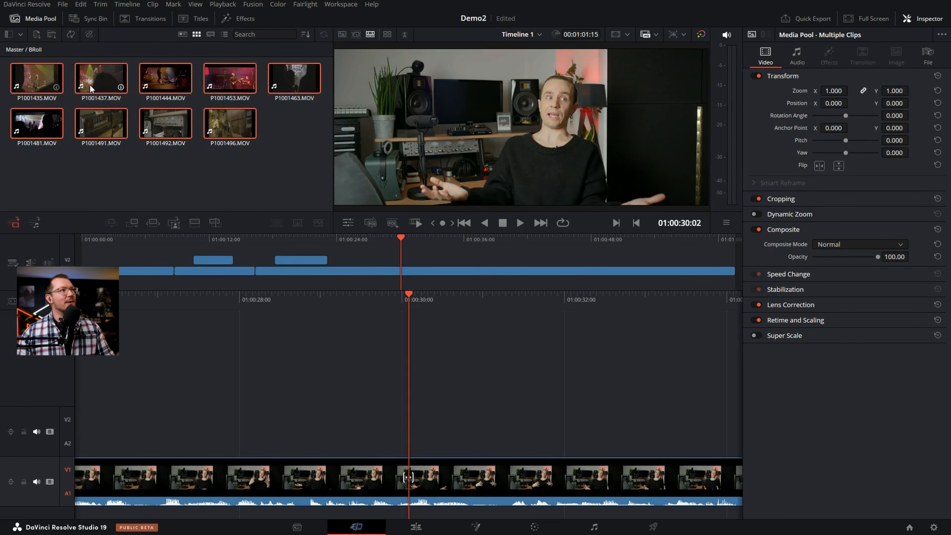
{"action": "left_click", "coordinate": [319, 132]}
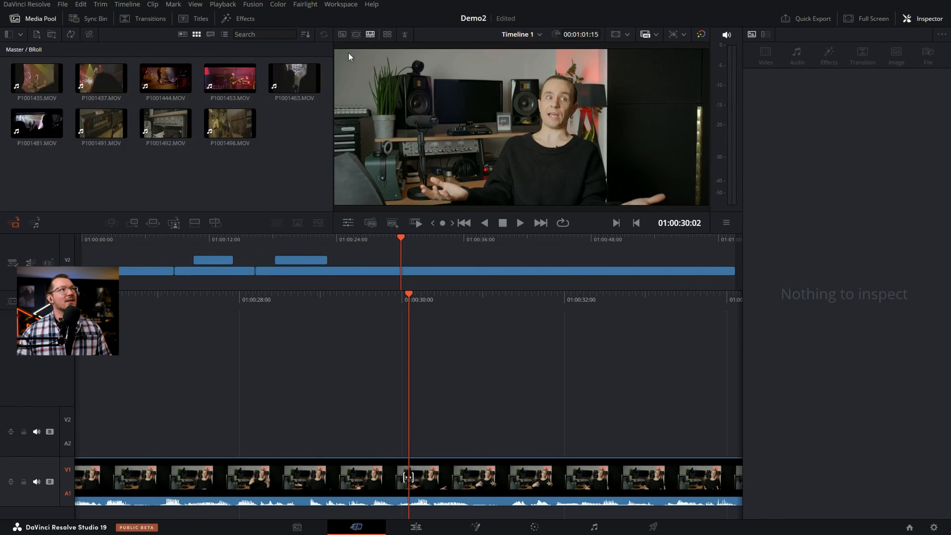
{"action": "left_click", "coordinate": [358, 34]}
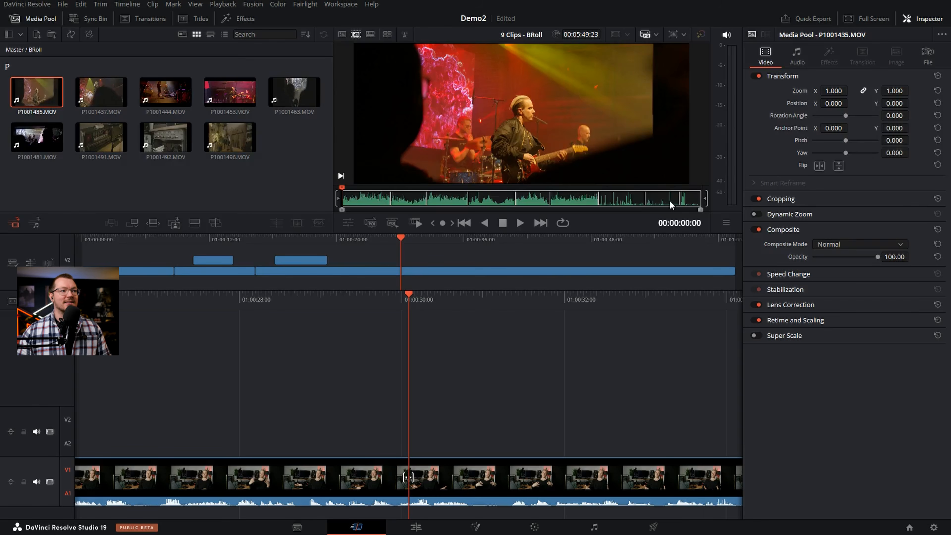
{"action": "left_click_drag", "start_coordinate": [349, 200], "coordinate": [620, 201]}
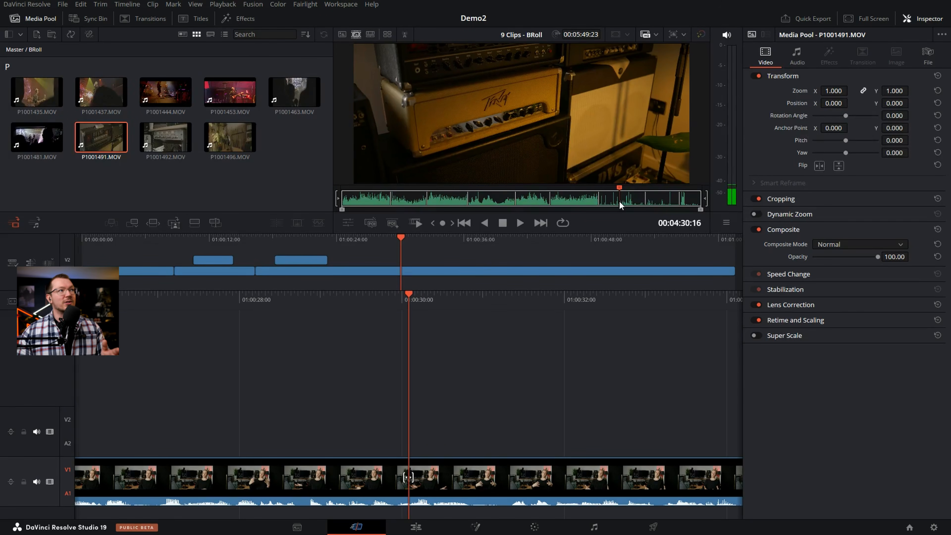
{"action": "left_click", "coordinate": [305, 35]}
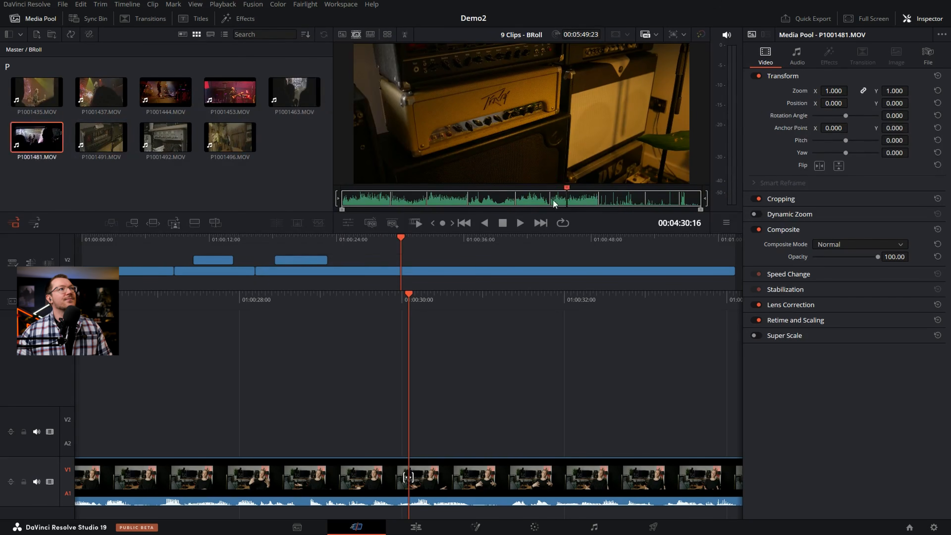
Mark P1001444.MOV from 00:01:31:08 to 00:01:48:18, overlay it on V2 from about 01:00:29 and trim its end to about 01:00:33:17
{"action": "left_click", "coordinate": [435, 203]}
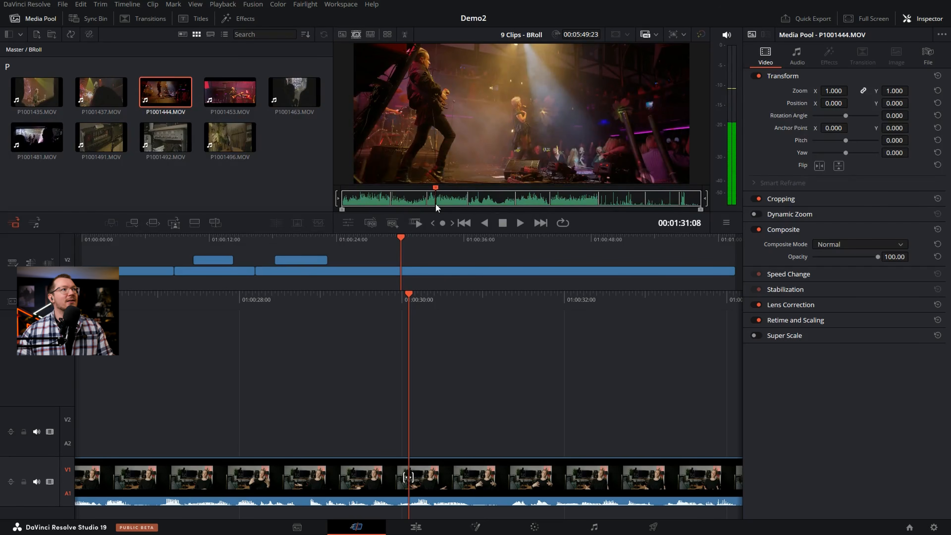
{"action": "key", "text": "i"}
{"action": "left_click_drag", "start_coordinate": [441, 207], "coordinate": [453, 203]}
{"action": "key", "text": "o"}
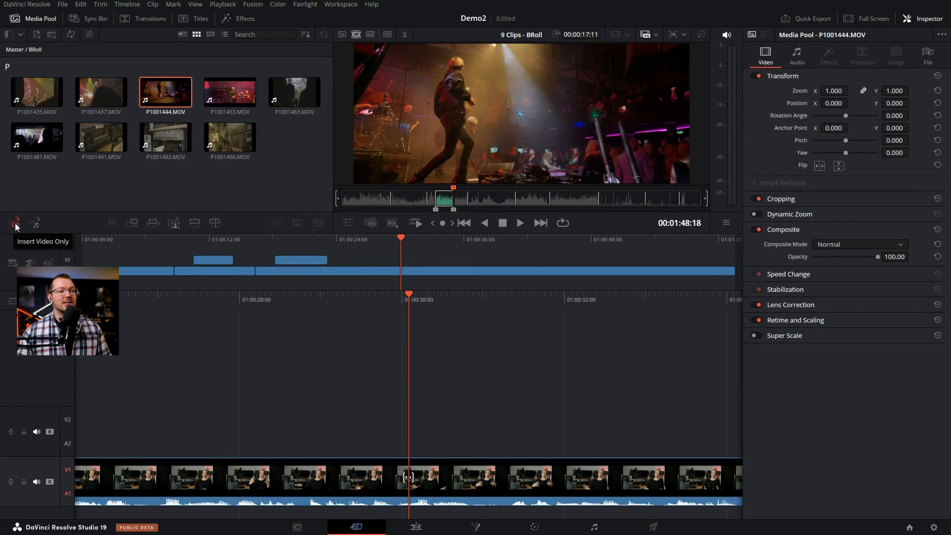
{"action": "left_click_drag", "start_coordinate": [460, 131], "coordinate": [323, 431]}
{"action": "left_click_drag", "start_coordinate": [574, 261], "coordinate": [439, 260]}
Play the timeline from before the P1001444.MOV overlay to 01:00:31:18 to review the B-roll
{"action": "left_click", "coordinate": [381, 238]}
{"action": "key", "text": "space"}
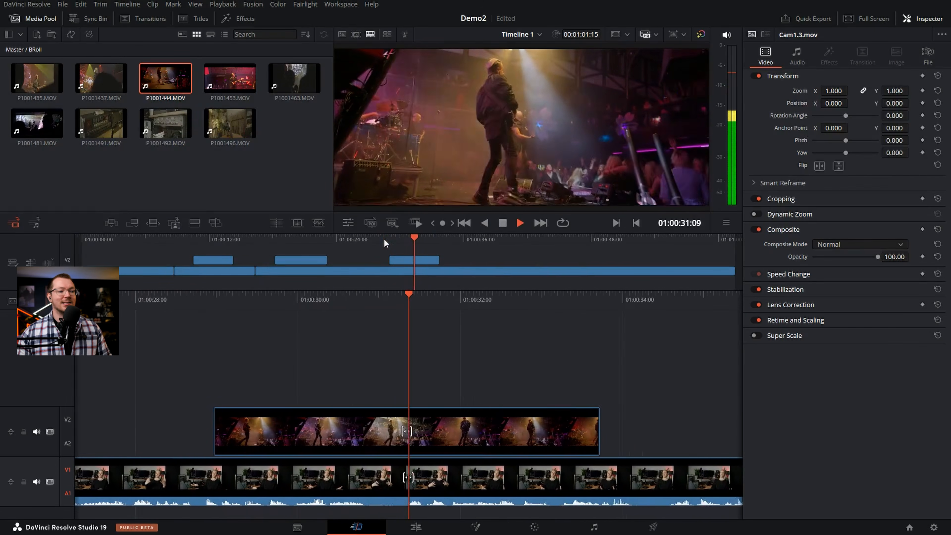
{"action": "key", "text": "space"}
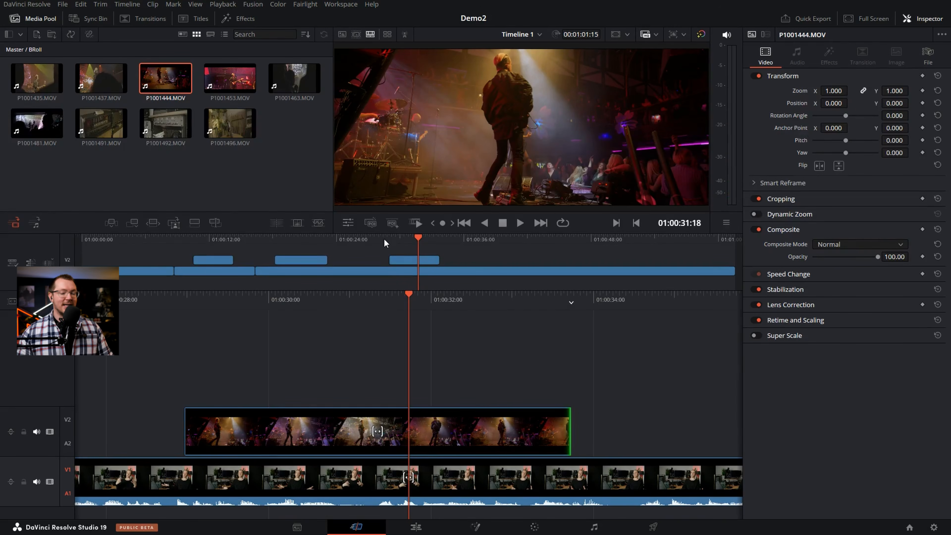
Return to the Source Tape, scrub to P1001463.MOV at 00:02:58:08 and open that clip on its own in the source viewer
{"action": "key", "text": "q"}
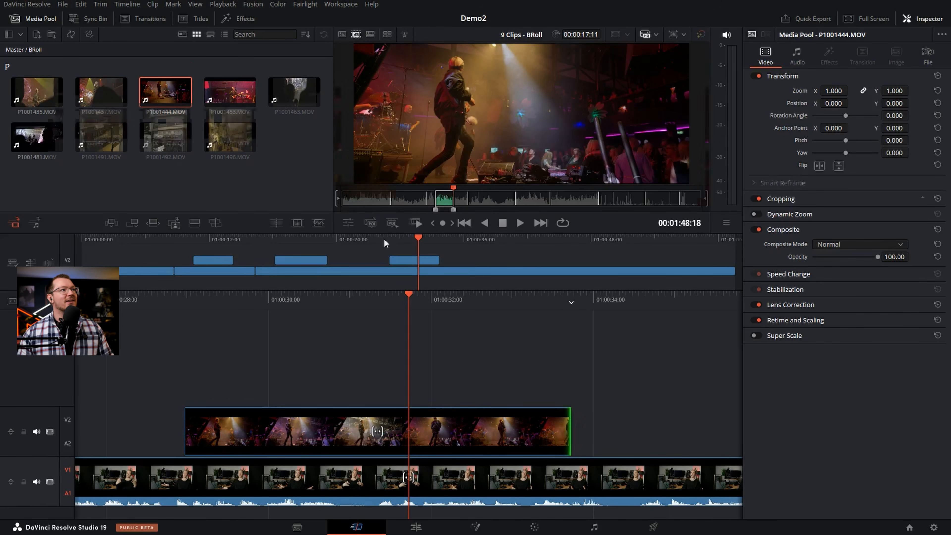
{"action": "key", "text": "q"}
{"action": "key", "text": "q"}
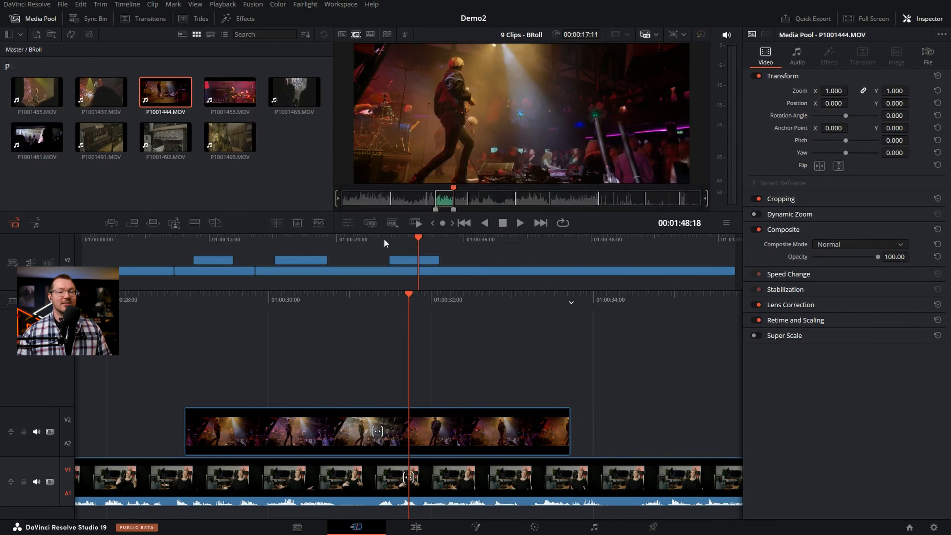
{"action": "left_click", "coordinate": [484, 197]}
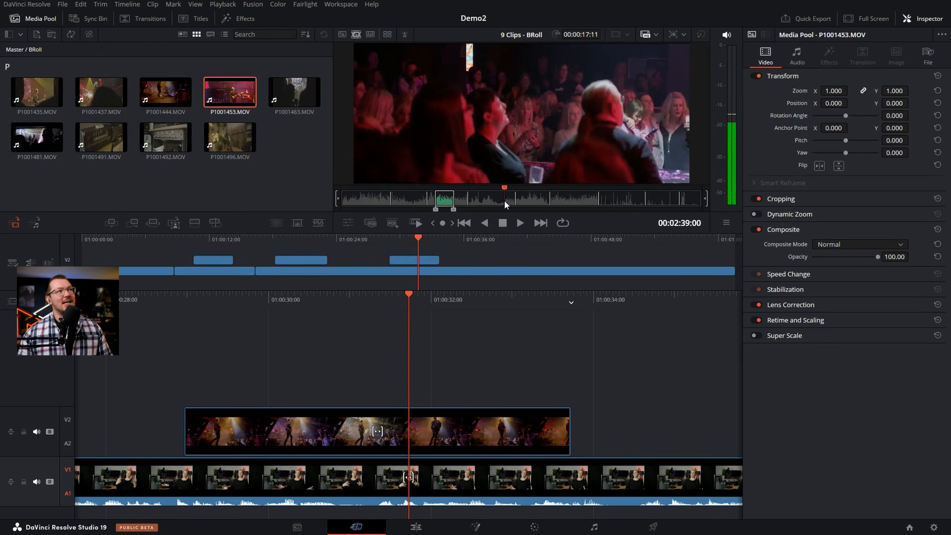
{"action": "left_click", "coordinate": [525, 201]}
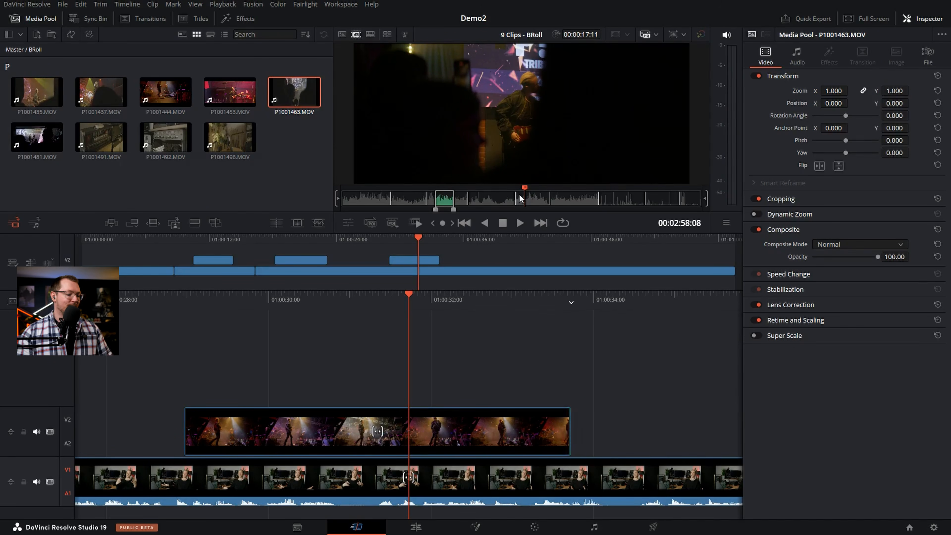
{"action": "key", "text": "shift+q"}
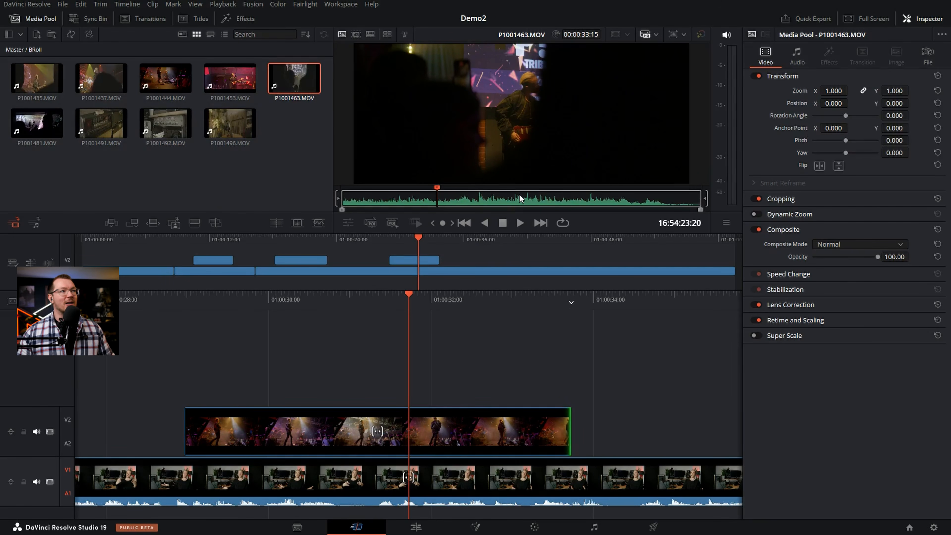
Mark P1001463.MOV from 16:54:20:09 to 16:54:21:16, overlay it on V2 from 01:00:31:18 and extend its end to about 01:00:33:17
{"action": "left_click_drag", "start_coordinate": [424, 199], "coordinate": [391, 197]}
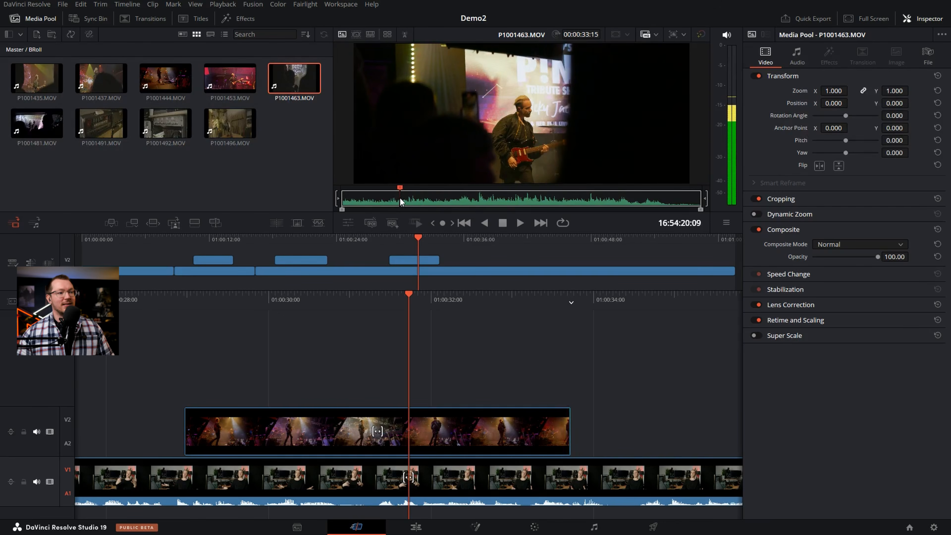
{"action": "key", "text": "i"}
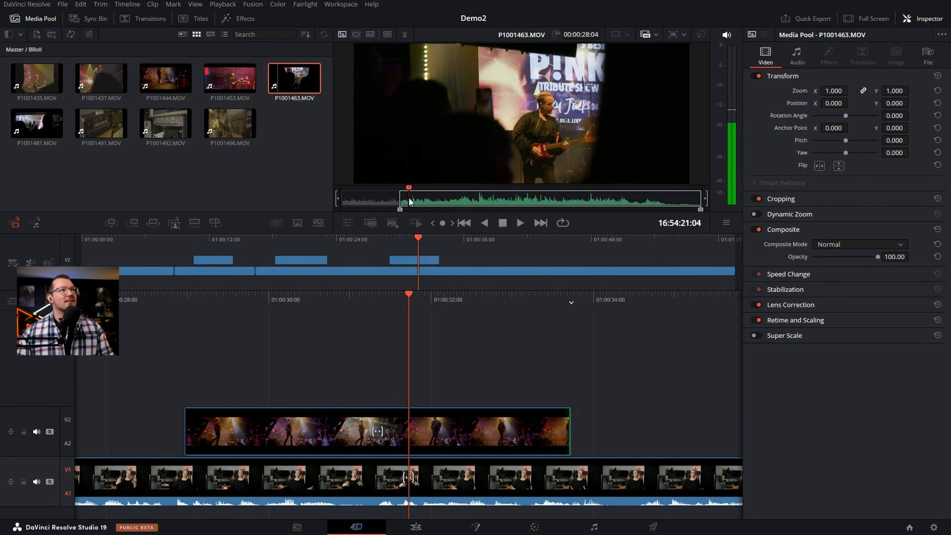
{"action": "key", "text": "o"}
{"action": "key", "text": "space"}
{"action": "left_click_drag", "start_coordinate": [425, 180], "coordinate": [429, 422]}
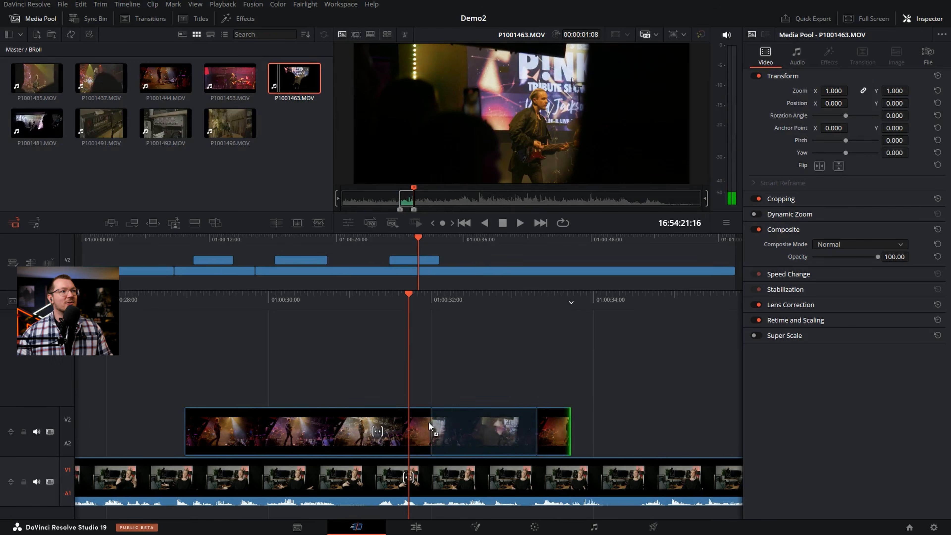
{"action": "left_click_drag", "start_coordinate": [517, 429], "coordinate": [587, 431]}
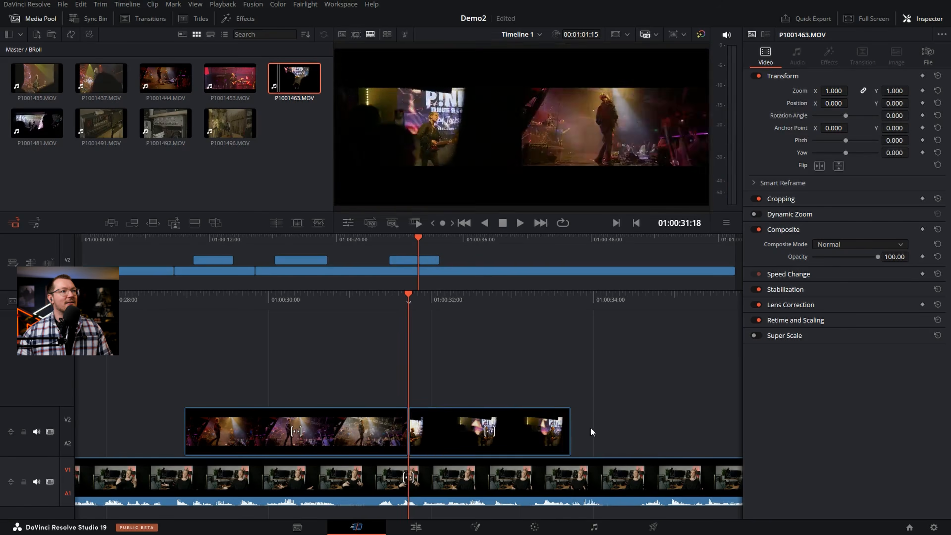
Play the timeline from 01:00:31:02 across both concert B-roll clips and stop at 01:00:35:05
{"action": "left_click_drag", "start_coordinate": [418, 243], "coordinate": [412, 242]}
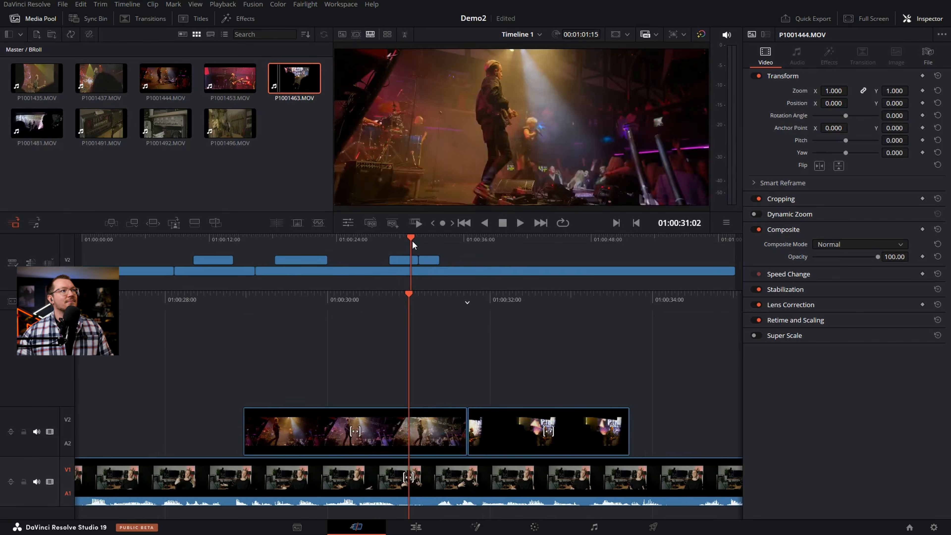
{"action": "key", "text": "space"}
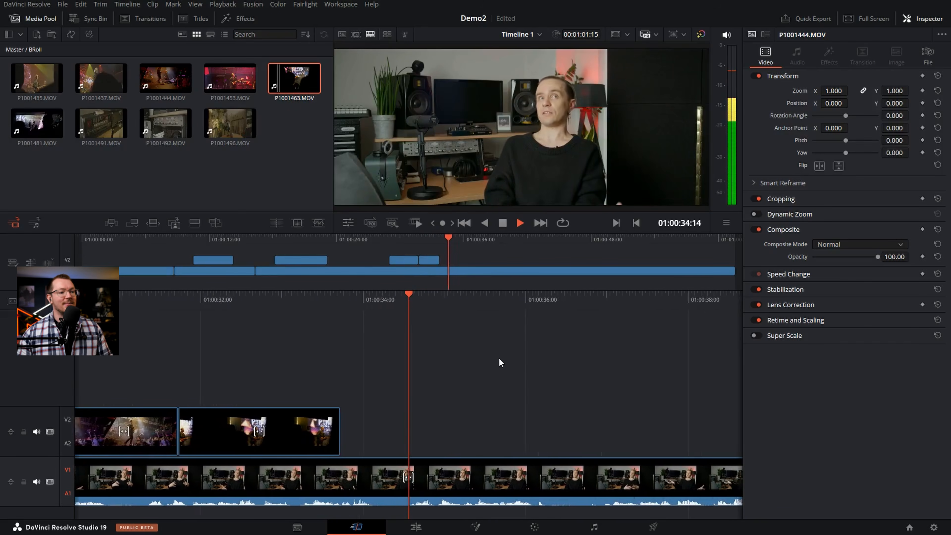
{"action": "key", "text": "space"}
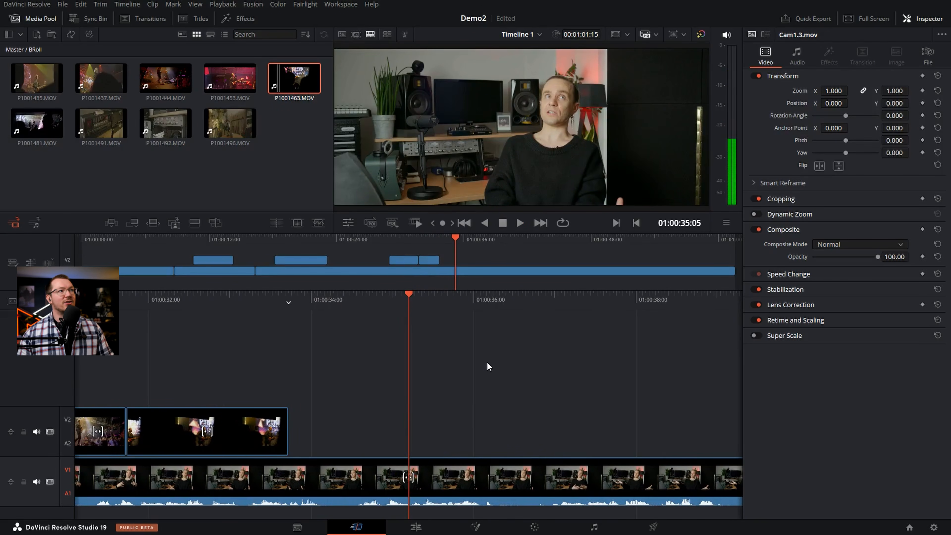
Toggle the viewer between the single source clip, the Source Tape and the timeline, playing the timeline briefly in between
{"action": "key", "text": "q"}
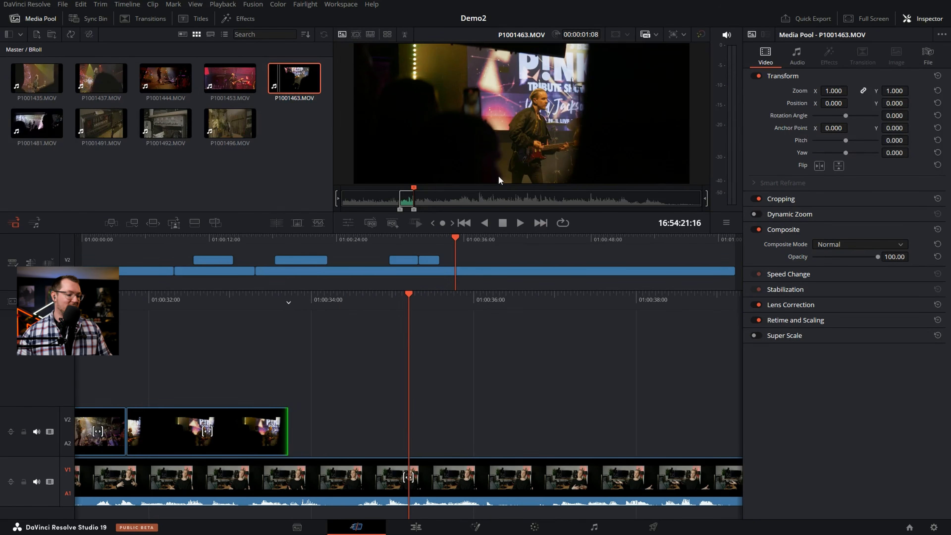
{"action": "key", "text": "shift+q"}
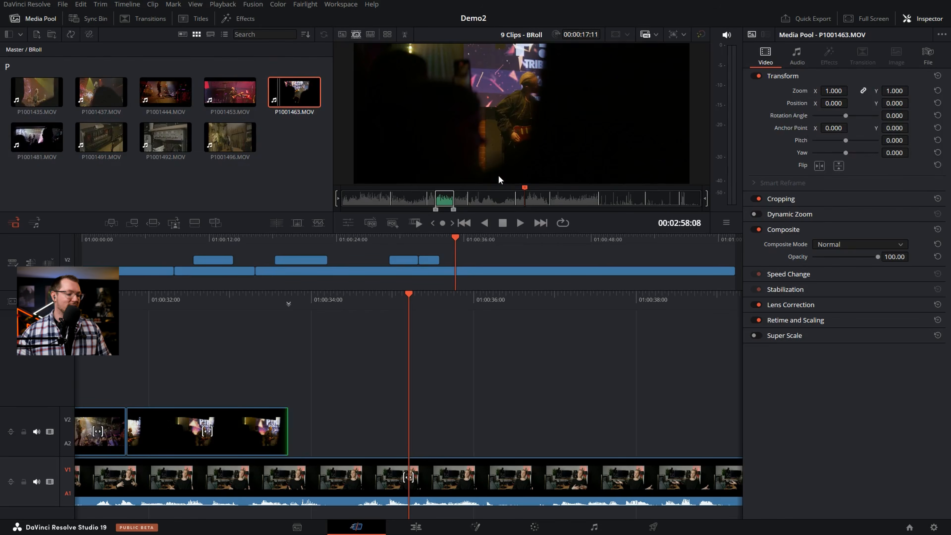
{"action": "key", "text": "shift+q"}
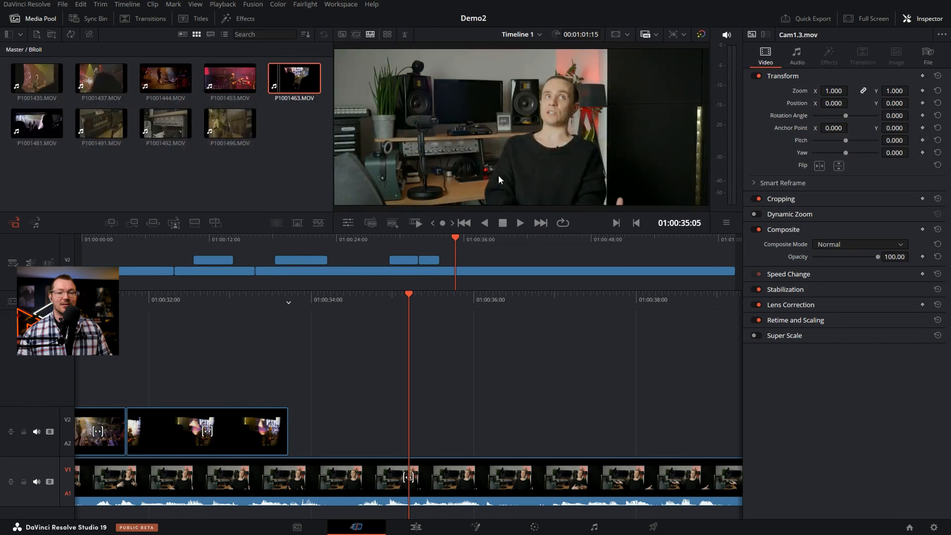
{"action": "key", "text": "space"}
{"action": "key", "text": "space"}
{"action": "key", "text": "shift+q"}
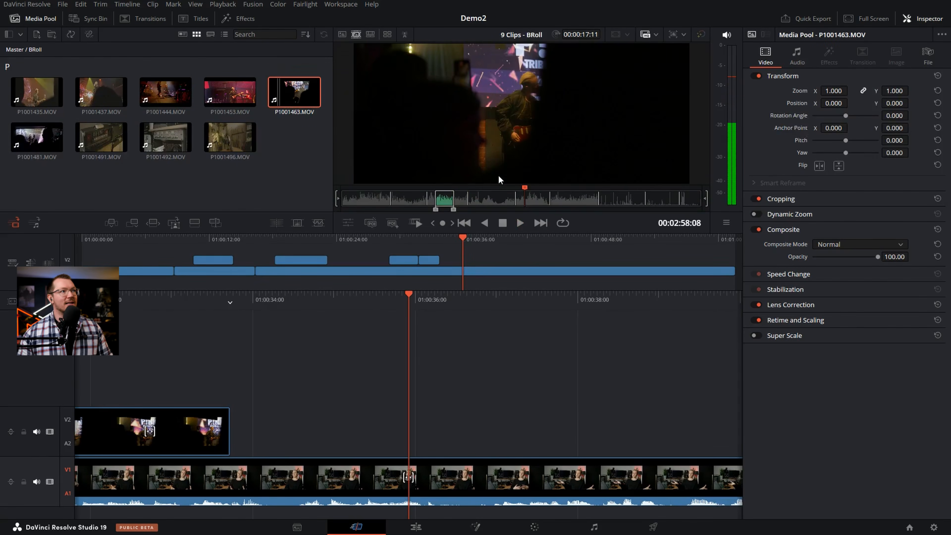
{"action": "key", "text": "q"}
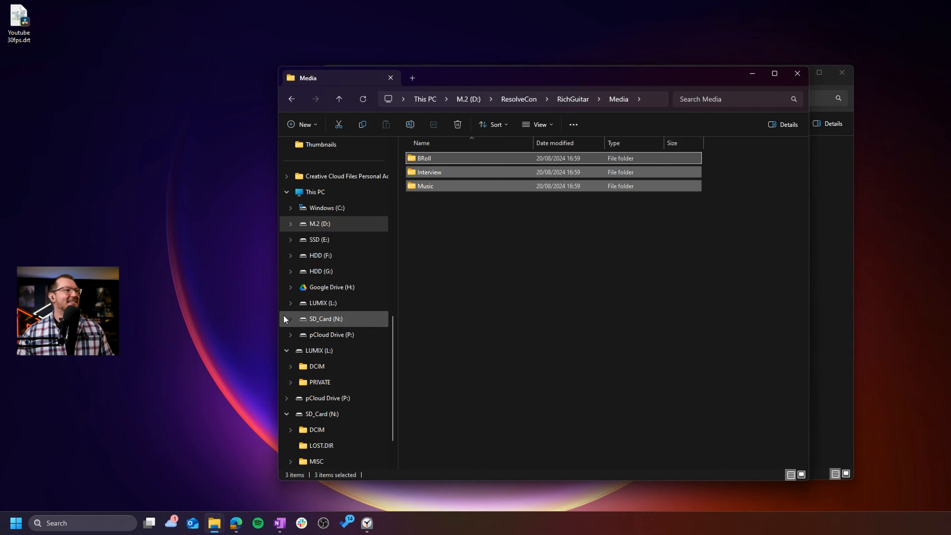
{"action": "left_click", "coordinate": [191, 269]}
{"action": "key", "text": "super"}
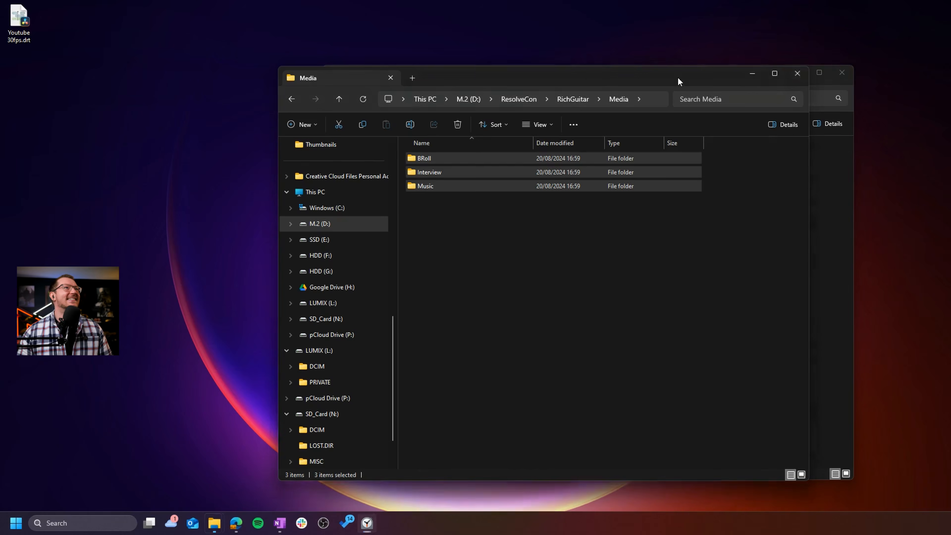
{"action": "left_click_drag", "start_coordinate": [680, 80], "coordinate": [525, 57]}
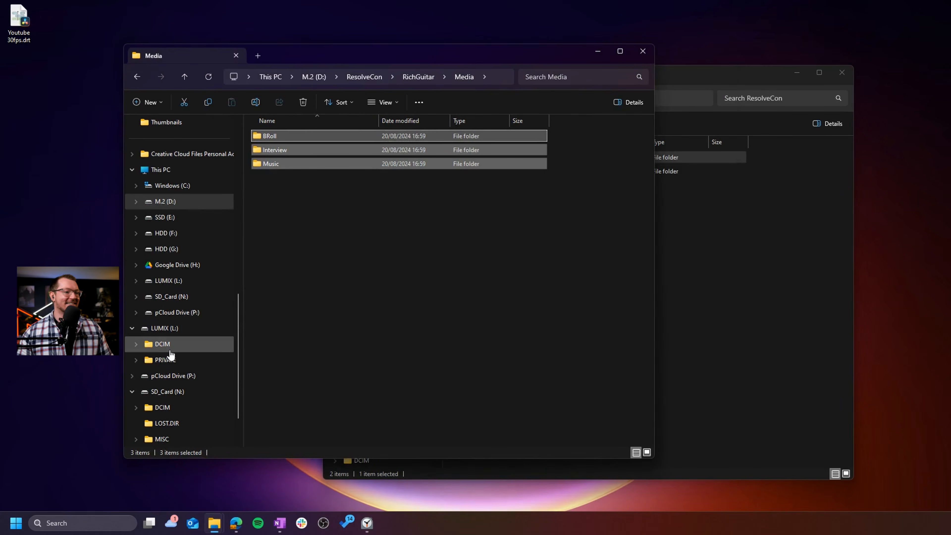
{"action": "key", "text": "super"}
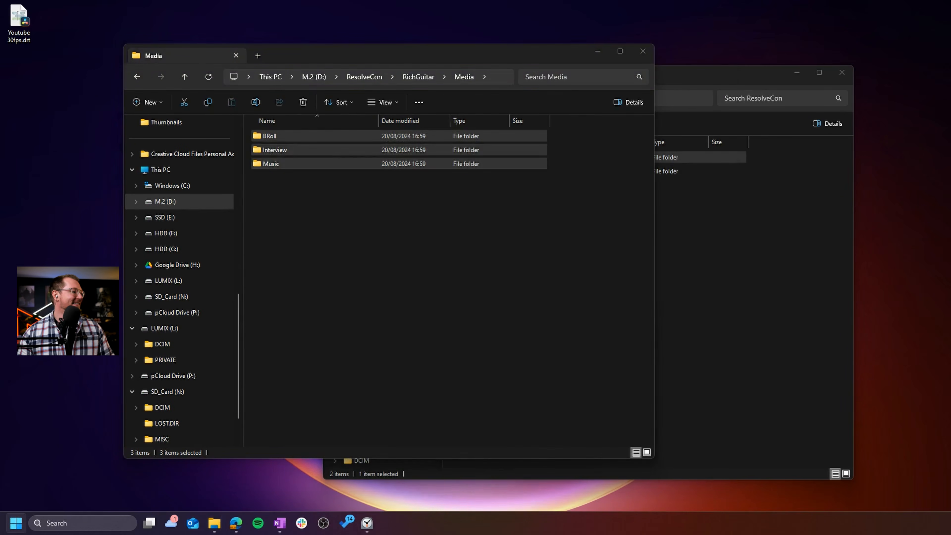